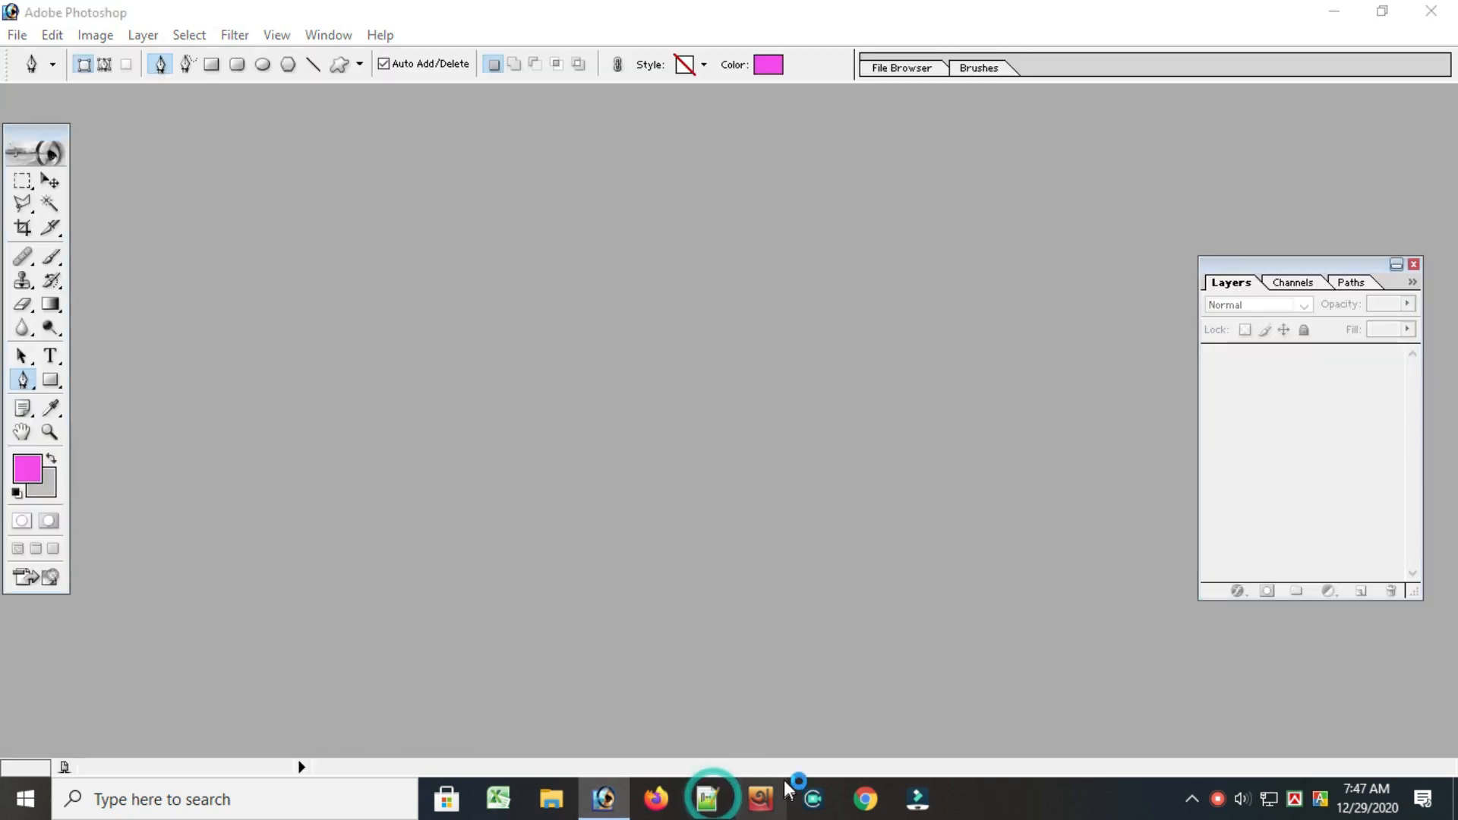
Switch to Notepad++ and check the business card's width and height in the notes
left_click(710, 796)
double_click(157, 119)
double_click(180, 146)
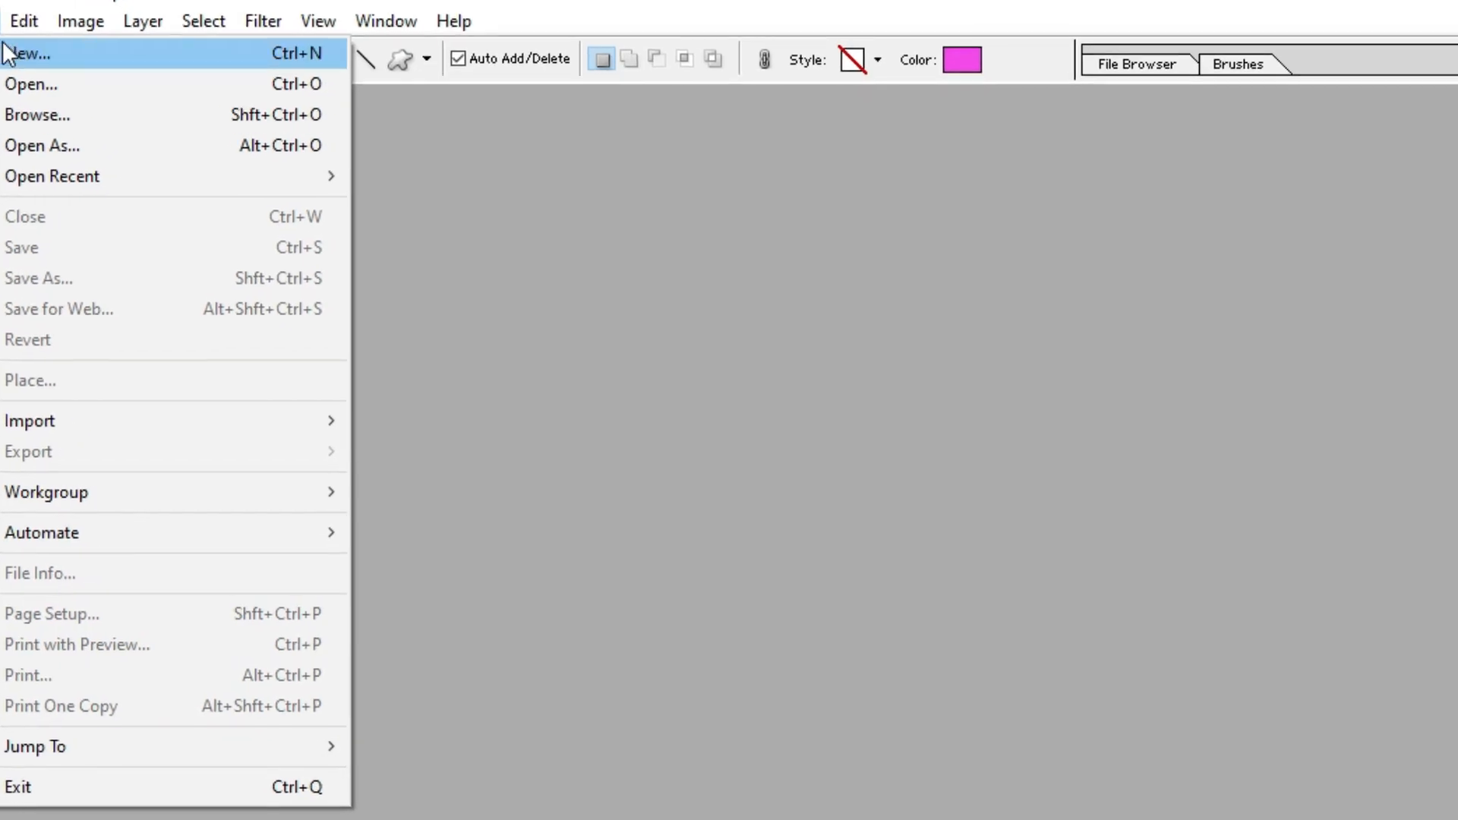
In Photoshop, create a white RGB document named "business card", 90 mm wide and 50.04 mm high, at 300 pixels/inch
left_click(4, 53)
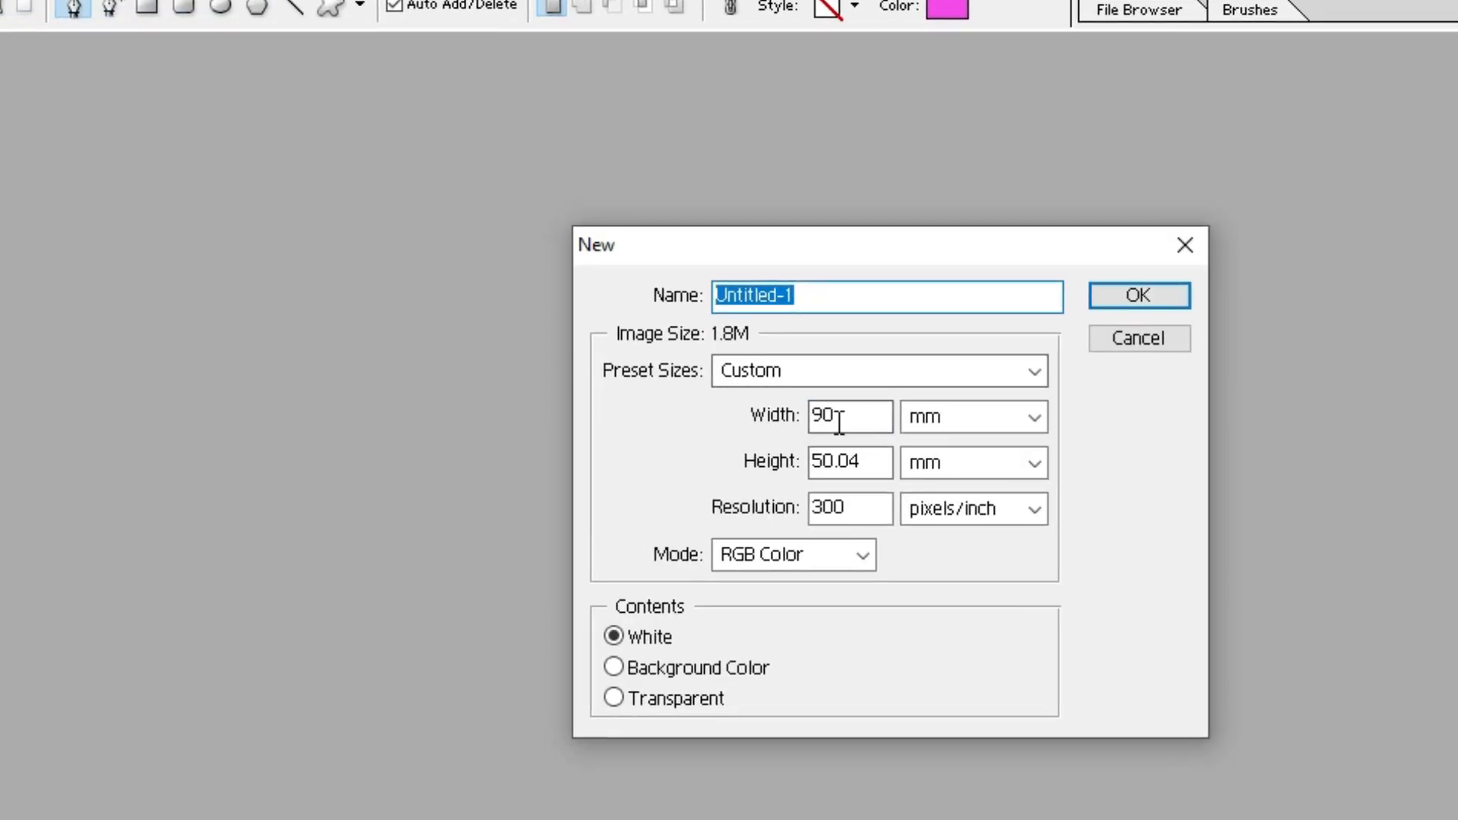
left_click(791, 395)
left_click_drag(854, 443, 762, 443)
left_click(796, 255)
key("ctrl+a")
key("BackSpace")
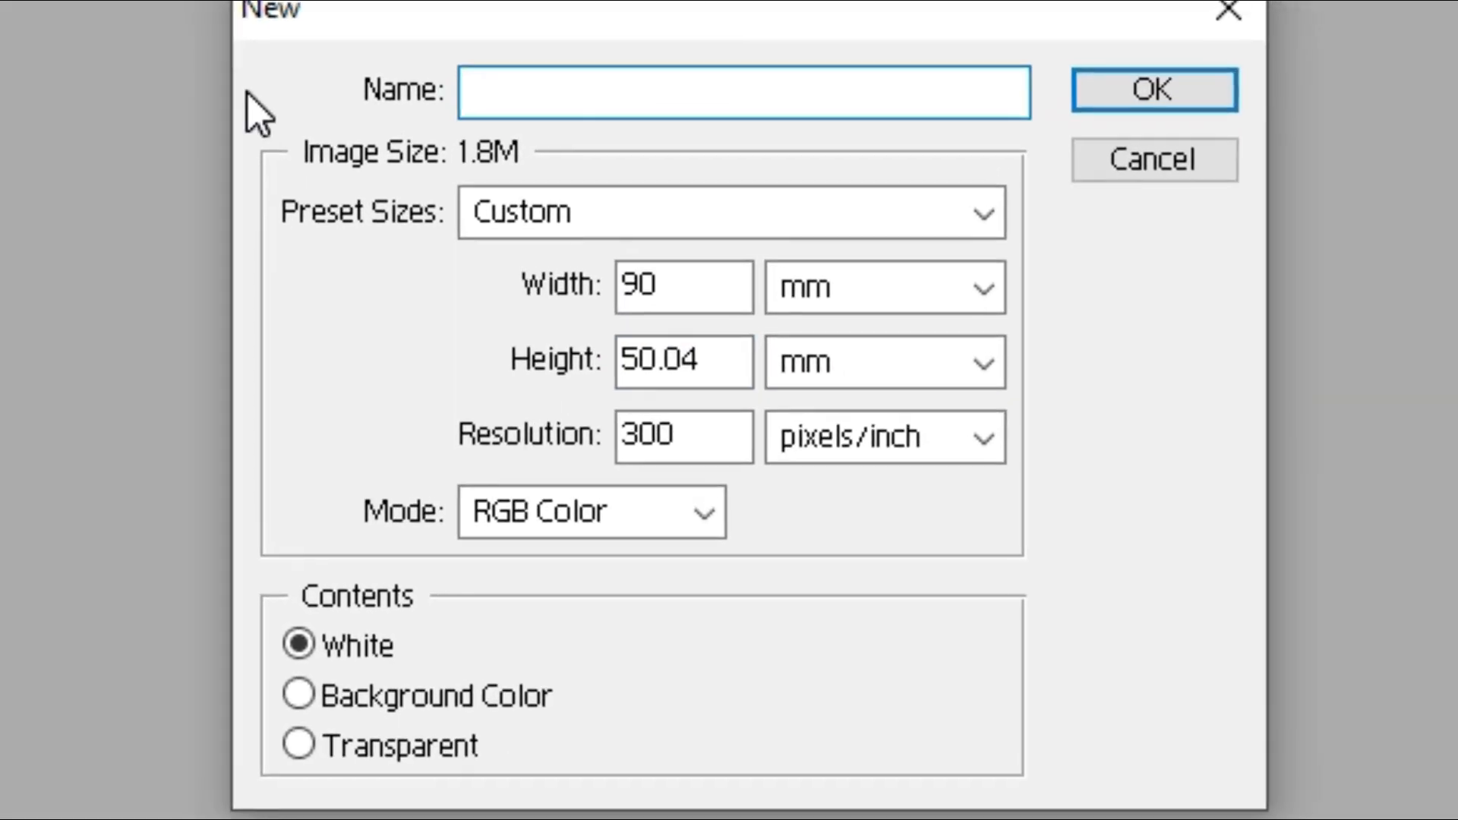
type("business card")
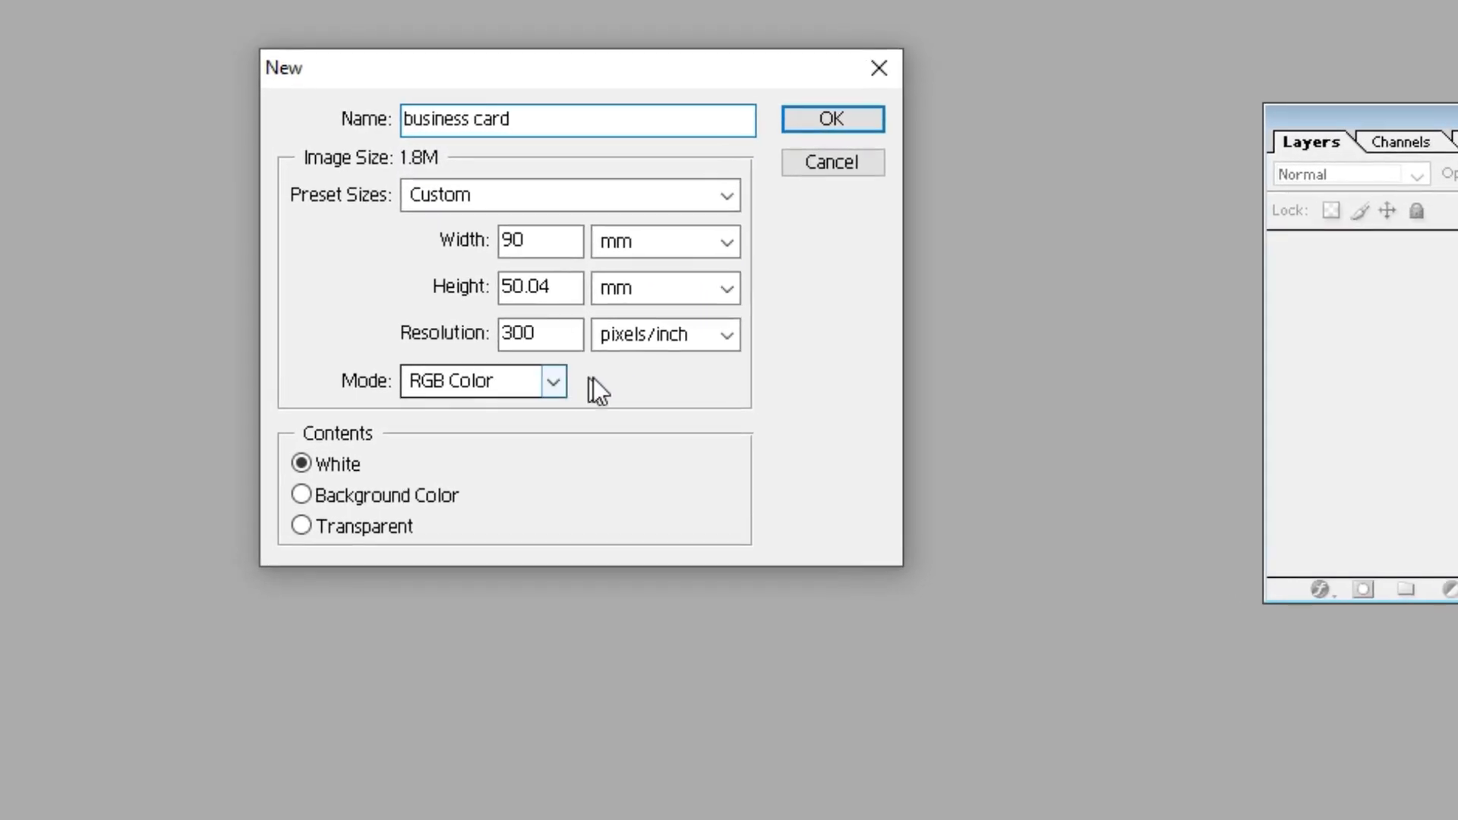
left_click(613, 318)
left_click(696, 392)
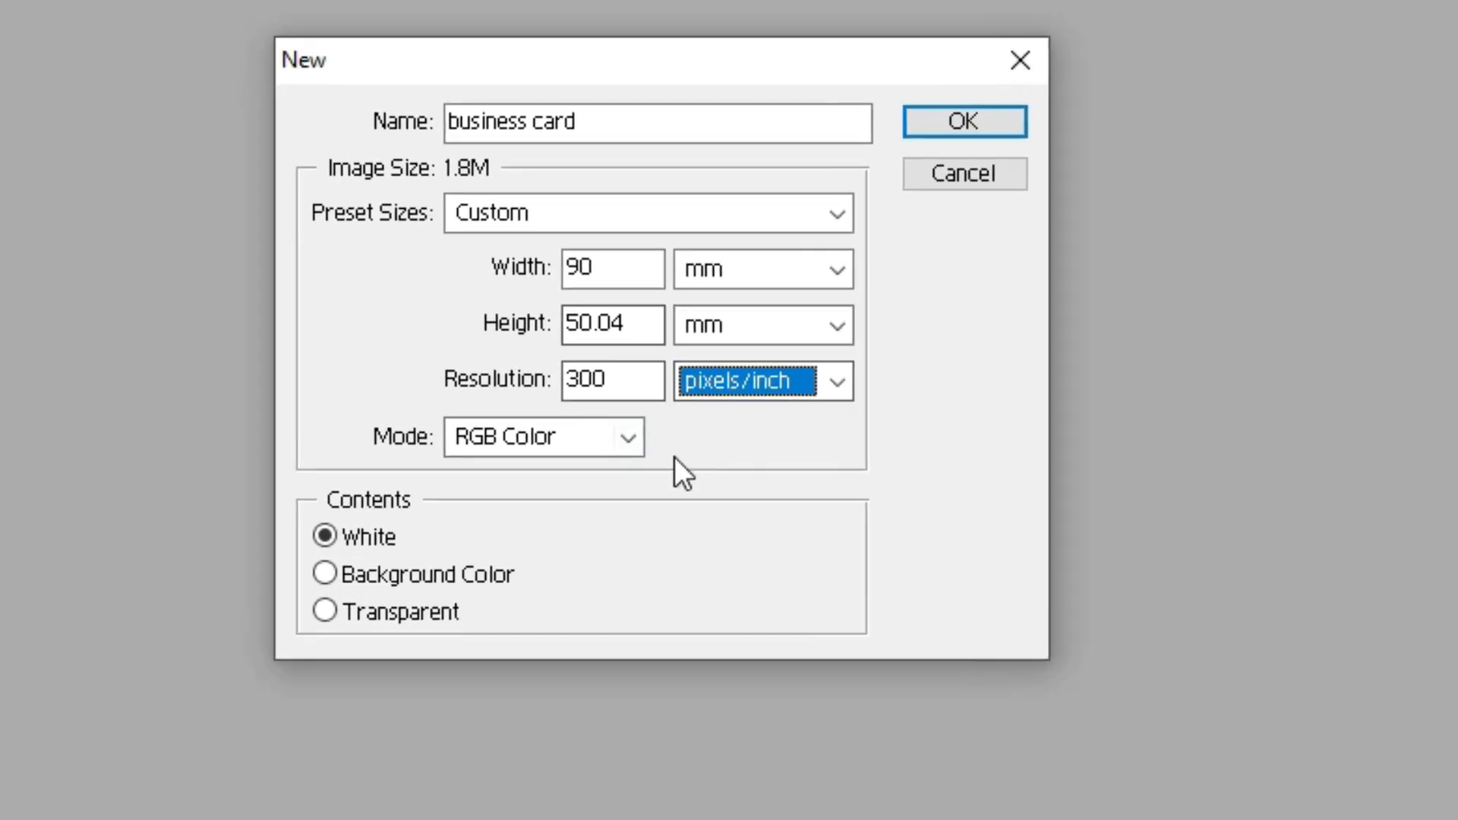
left_click_drag(562, 356, 500, 356)
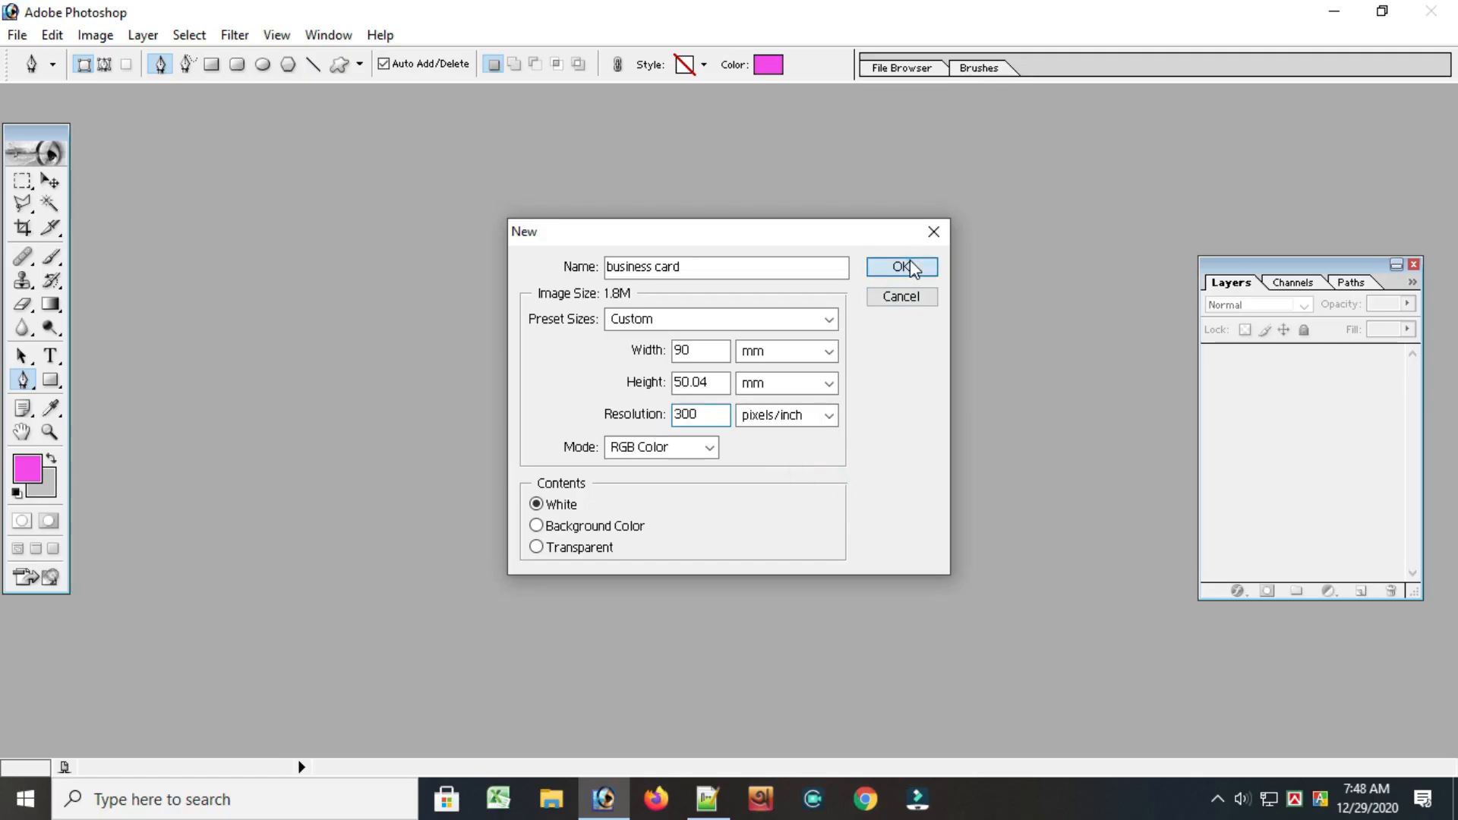
left_click(1071, 120)
Maximize the document window and place a horizontal guide just inside the card's top edge
left_click_drag(401, 115, 597, 181)
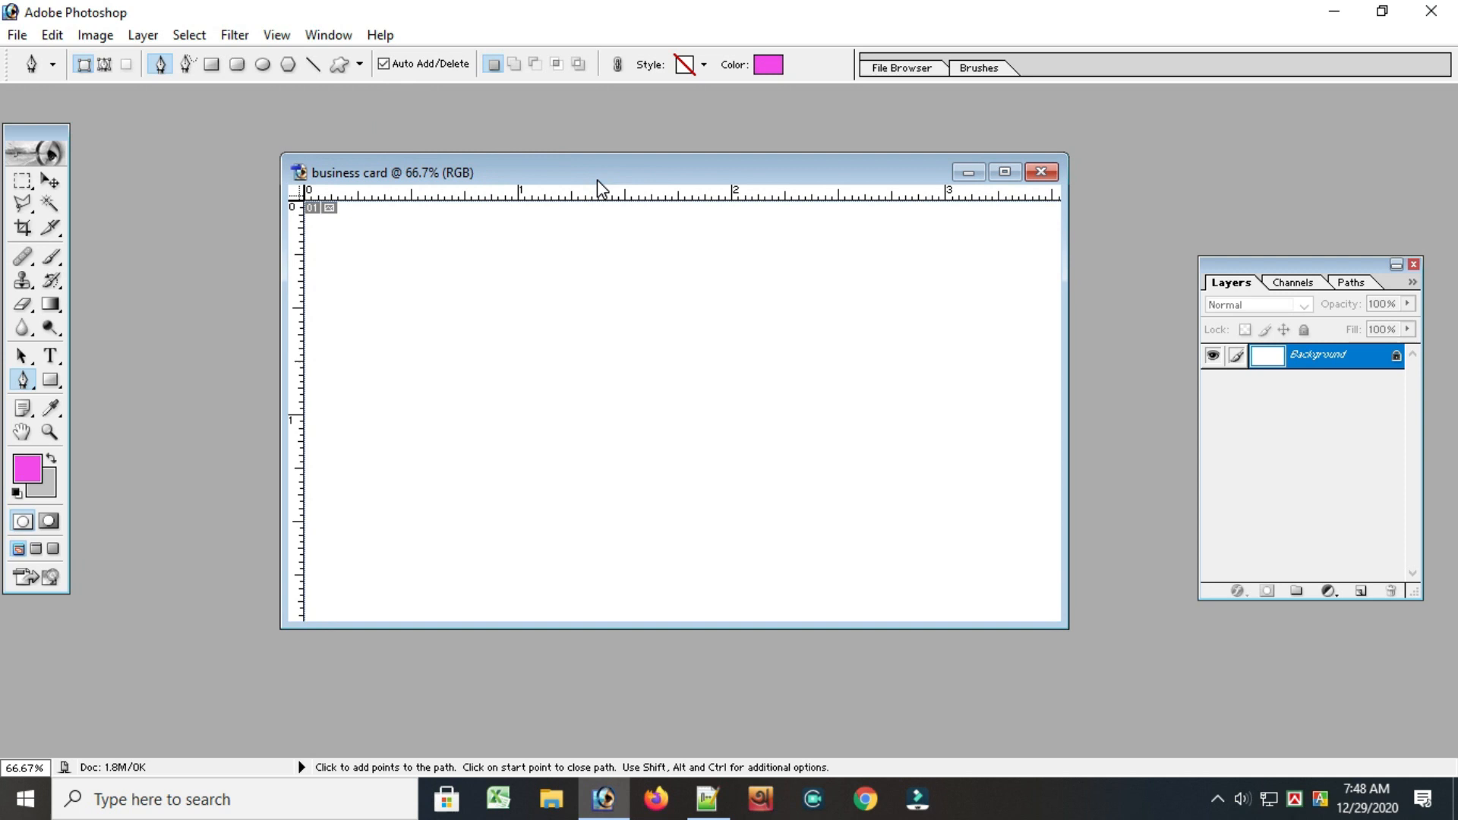
left_click(1005, 173)
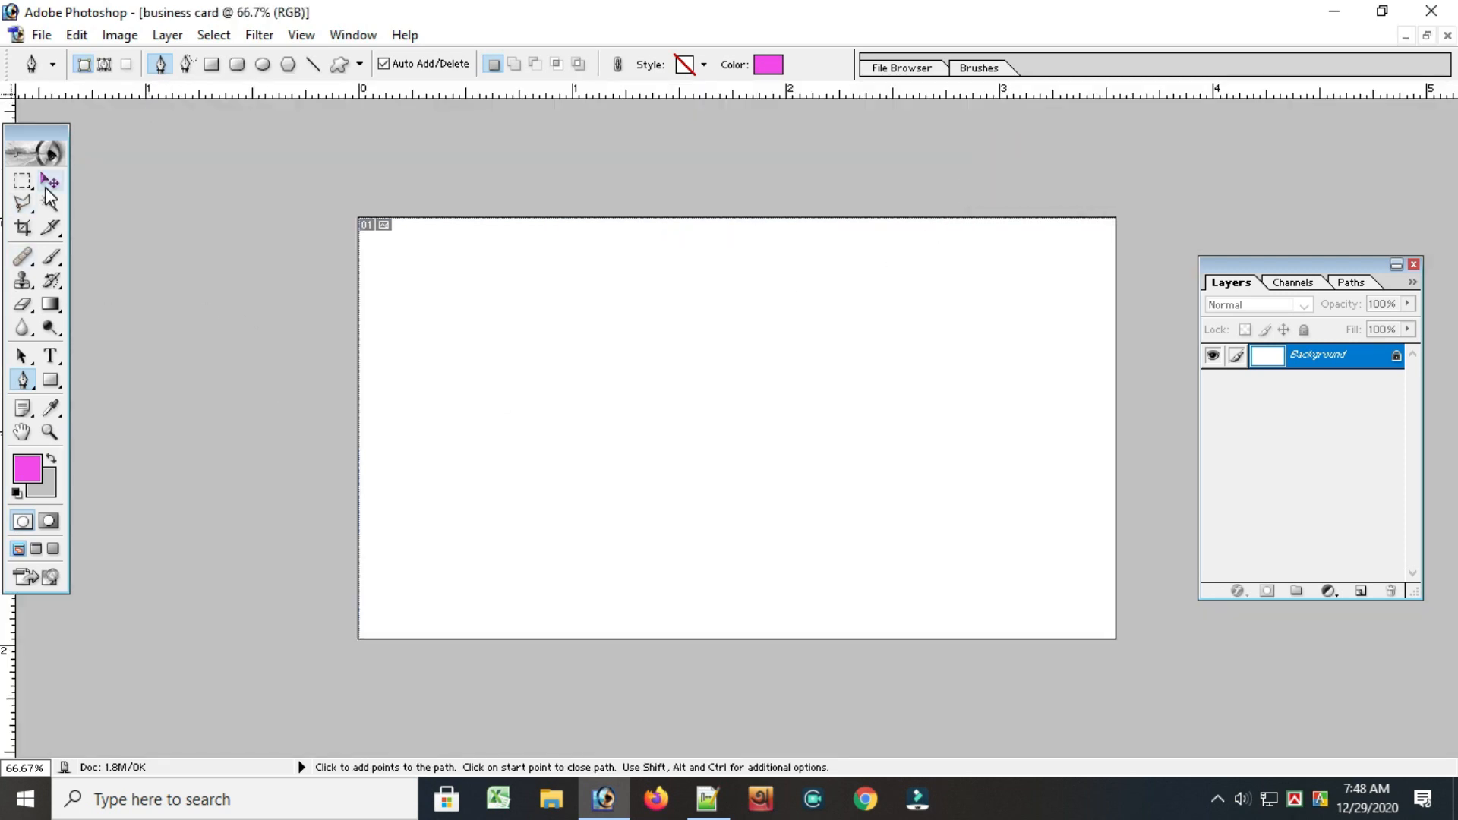
key("v")
left_click_drag(418, 94, 455, 256)
double_click(455, 256)
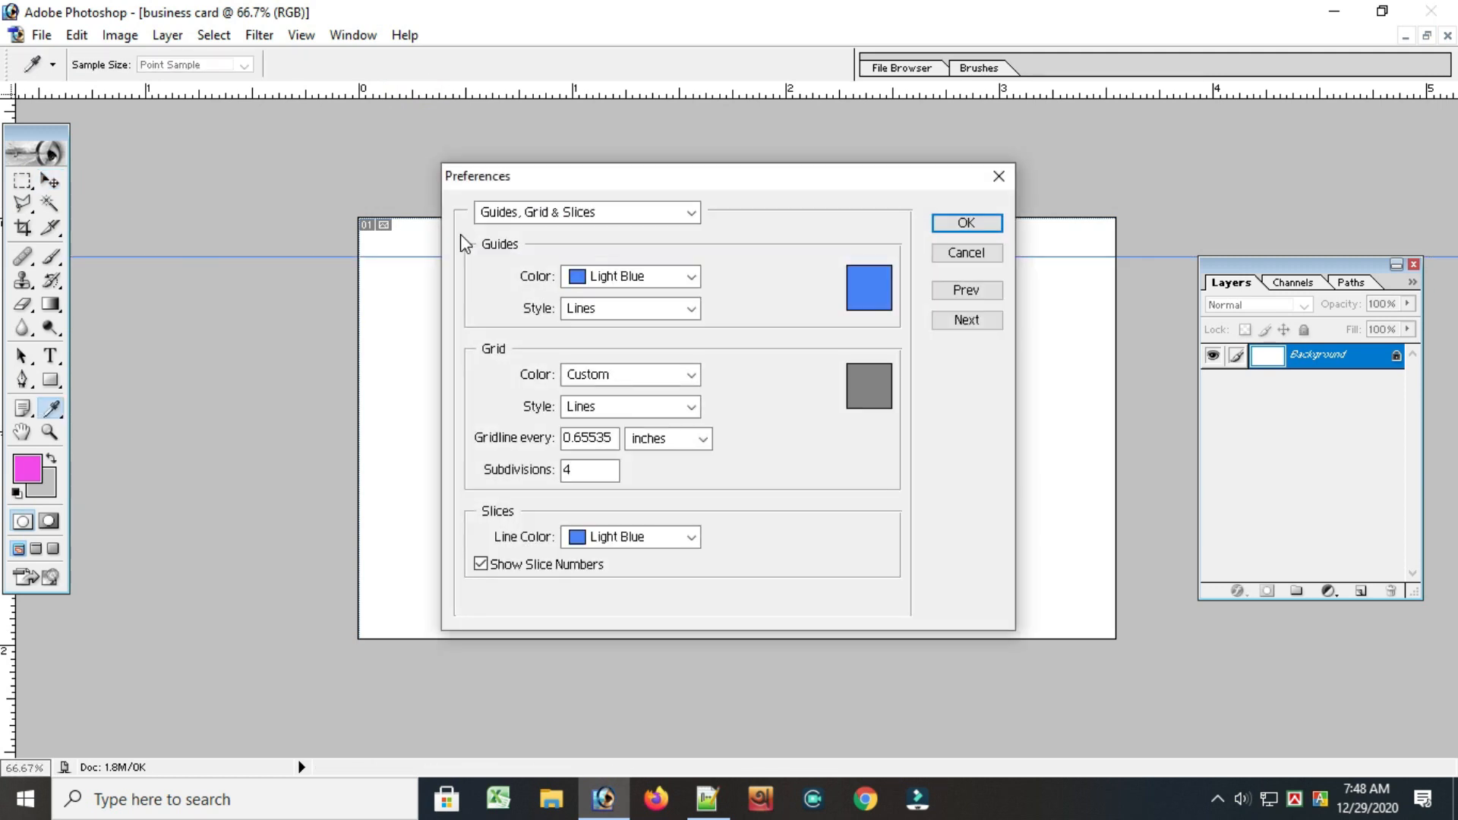
left_click(999, 176)
left_click_drag(569, 255, 574, 231)
Add guides just inside the card's bottom, left and right edges, plus a horizontal guide about one third down from the top
left_click_drag(234, 88, 494, 623)
left_click_drag(13, 661, 372, 546)
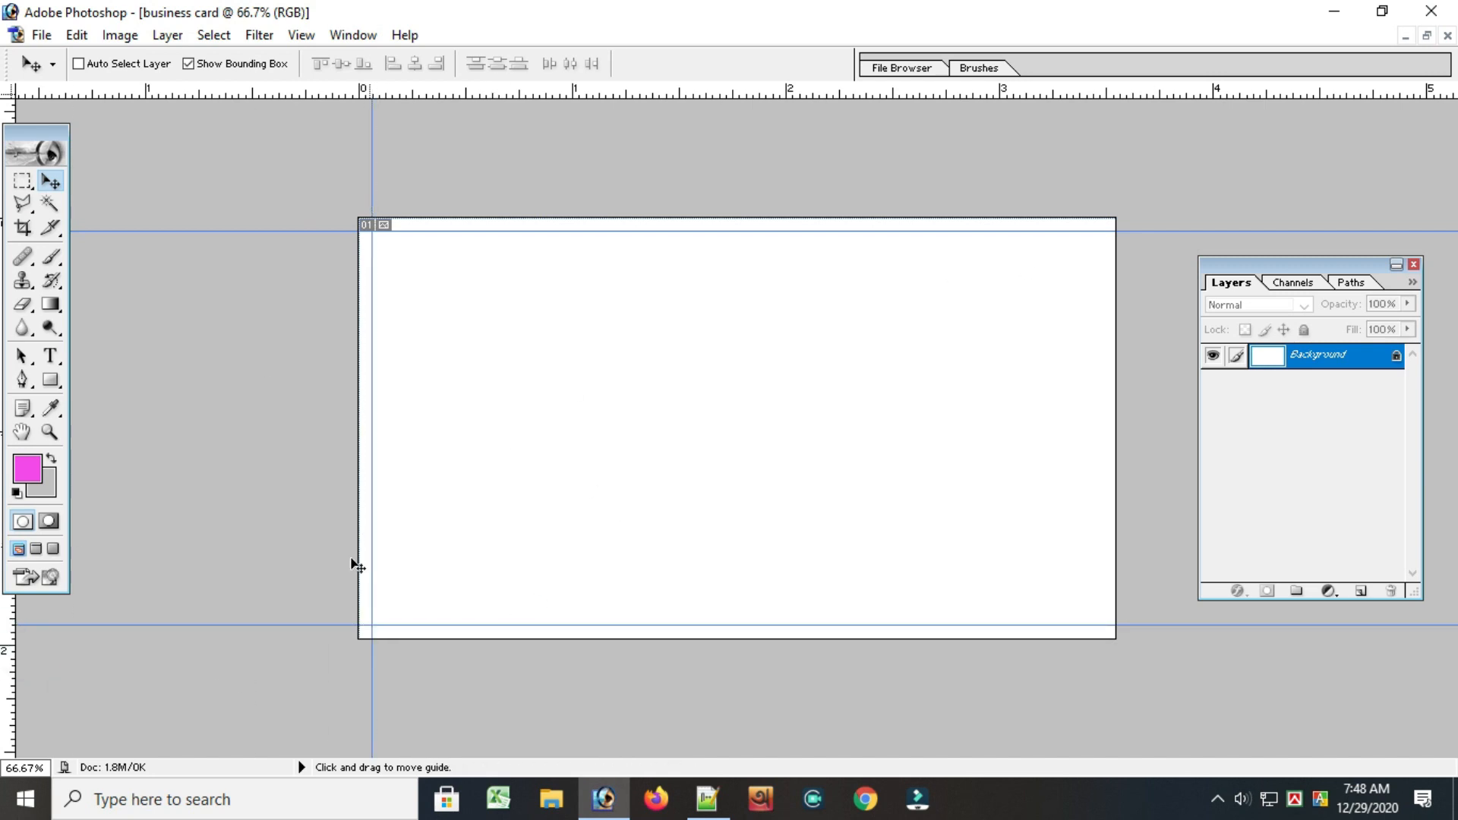
left_click_drag(18, 700, 1102, 527)
left_click_drag(494, 92, 540, 359)
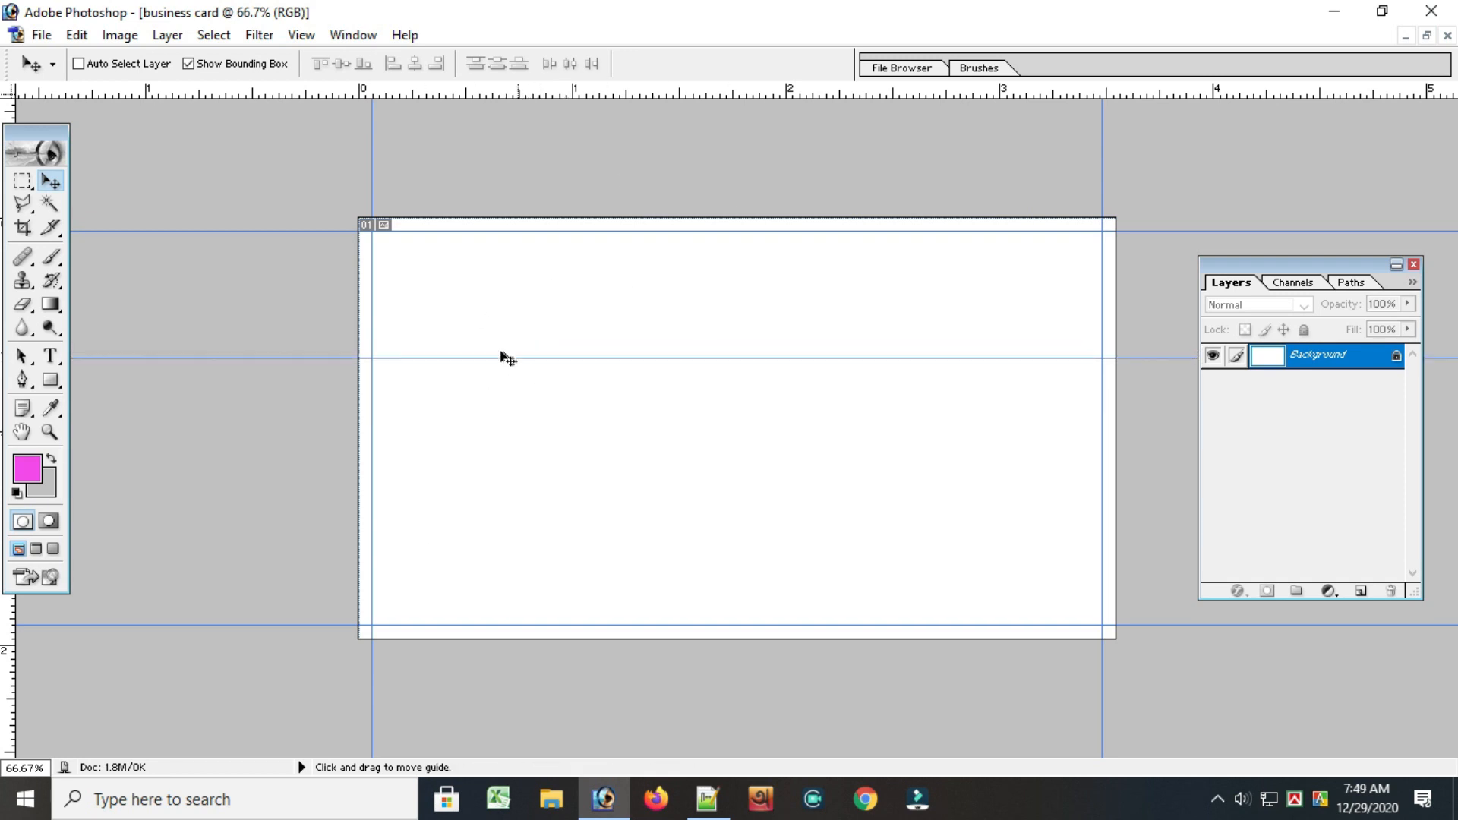
Draw a closed Pen tool shape across the card's upper third along the guides, curving its lower edge, with the layer opacity at 0%
left_click_drag(19, 387, 114, 381)
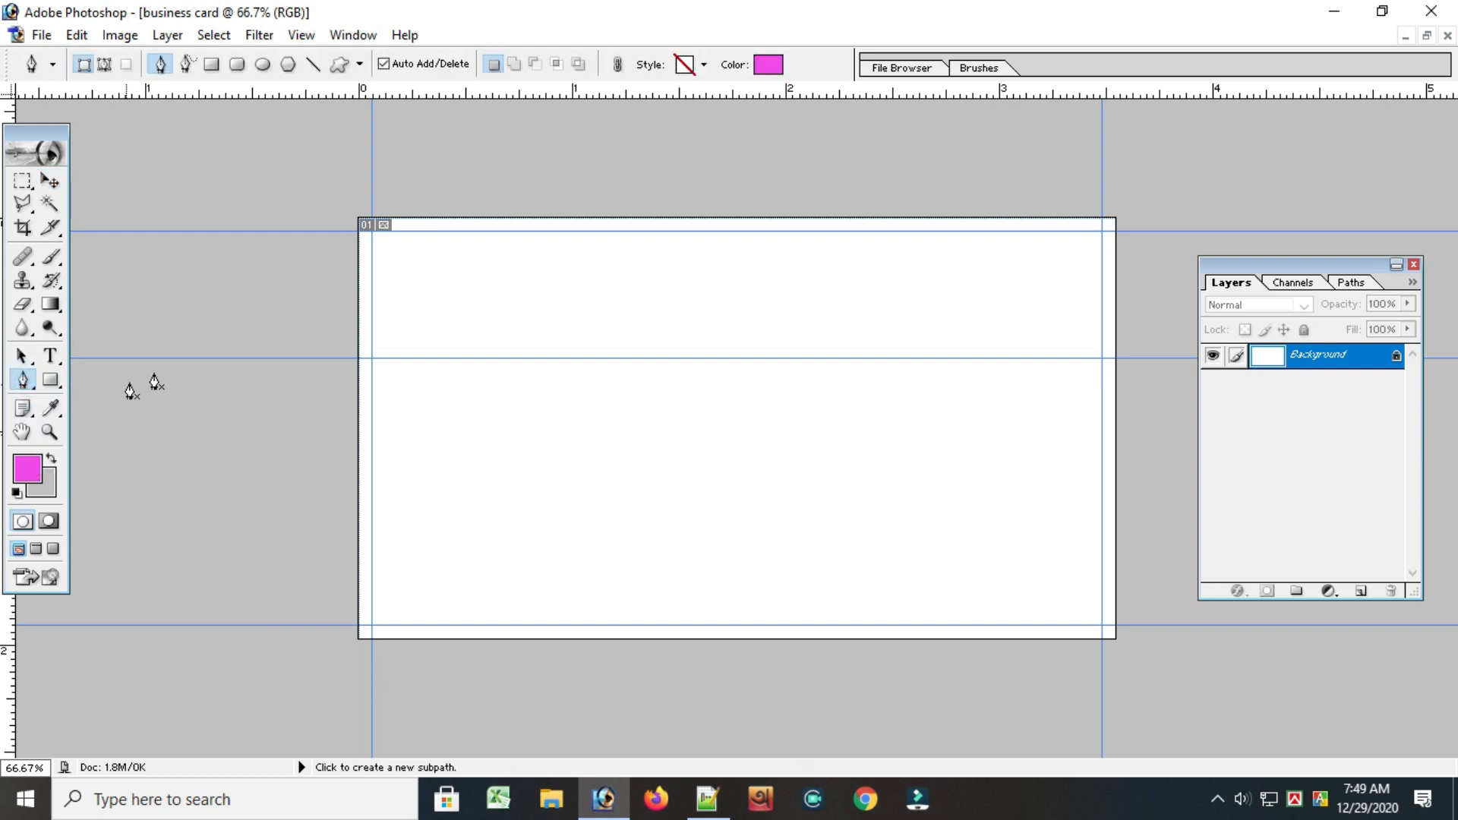
left_click(371, 358)
left_click(372, 231)
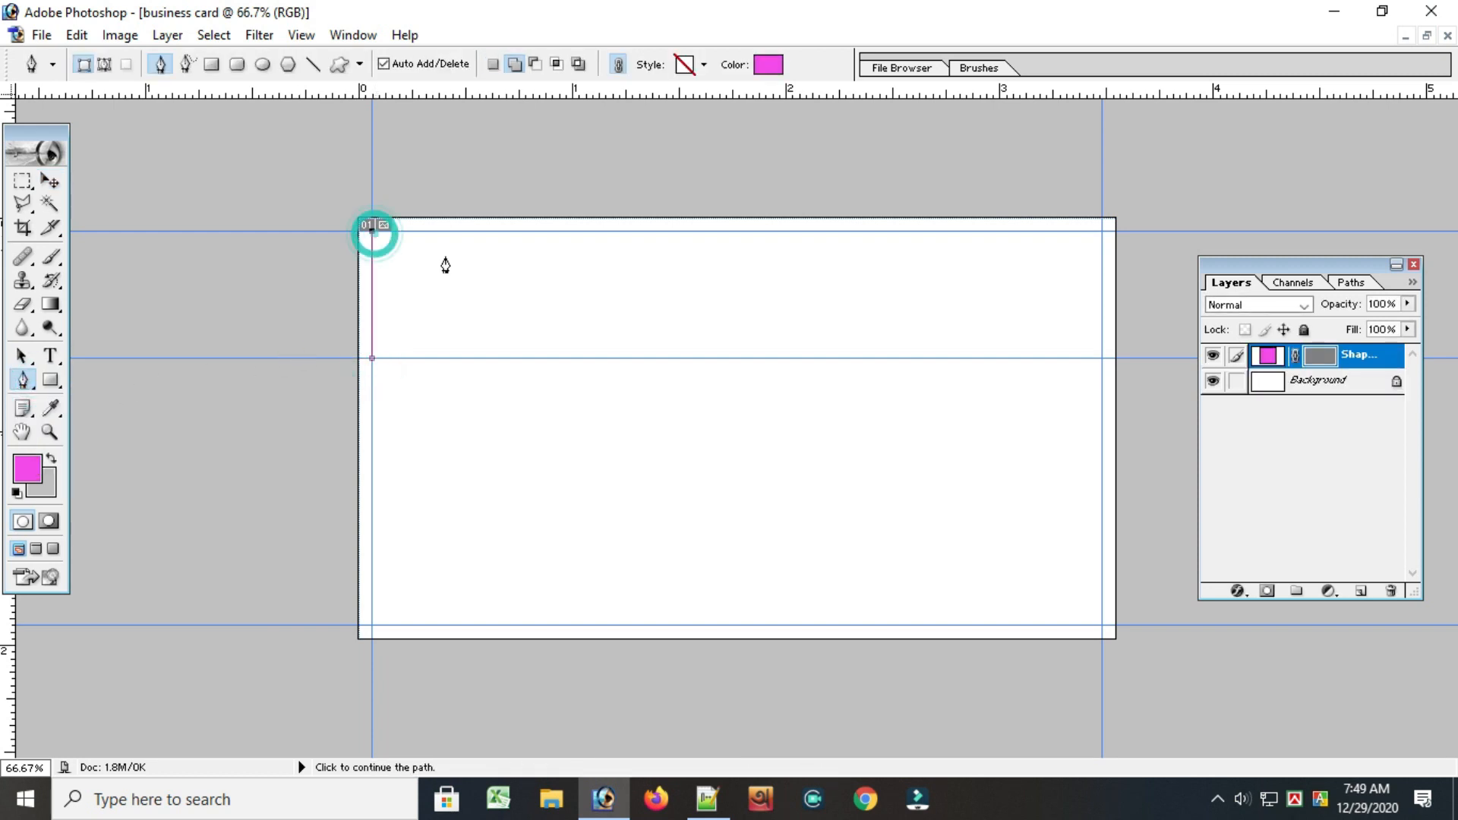
left_click(1102, 231)
left_click_drag(1407, 304, 1295, 325)
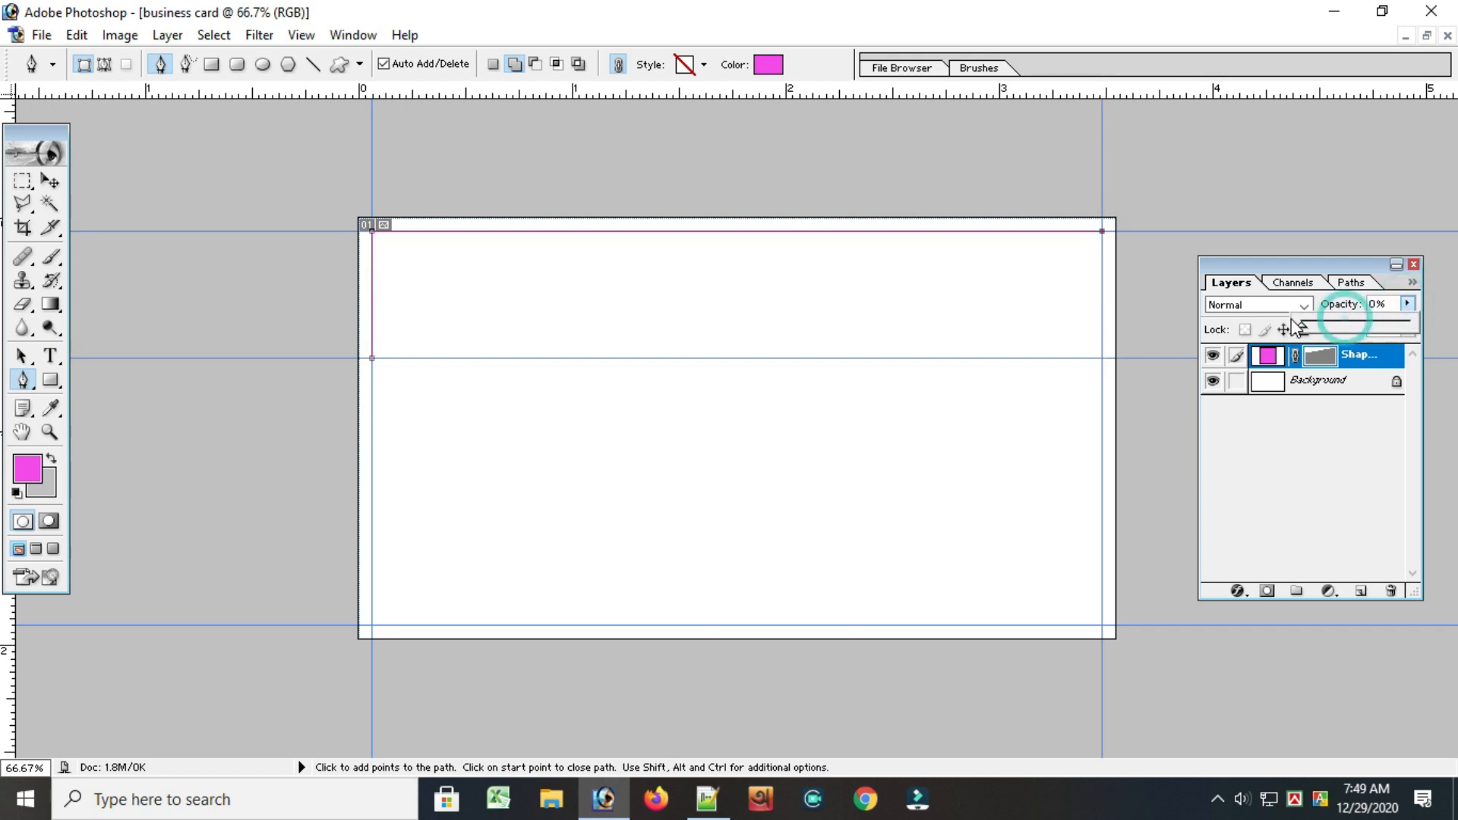
left_click(1101, 358)
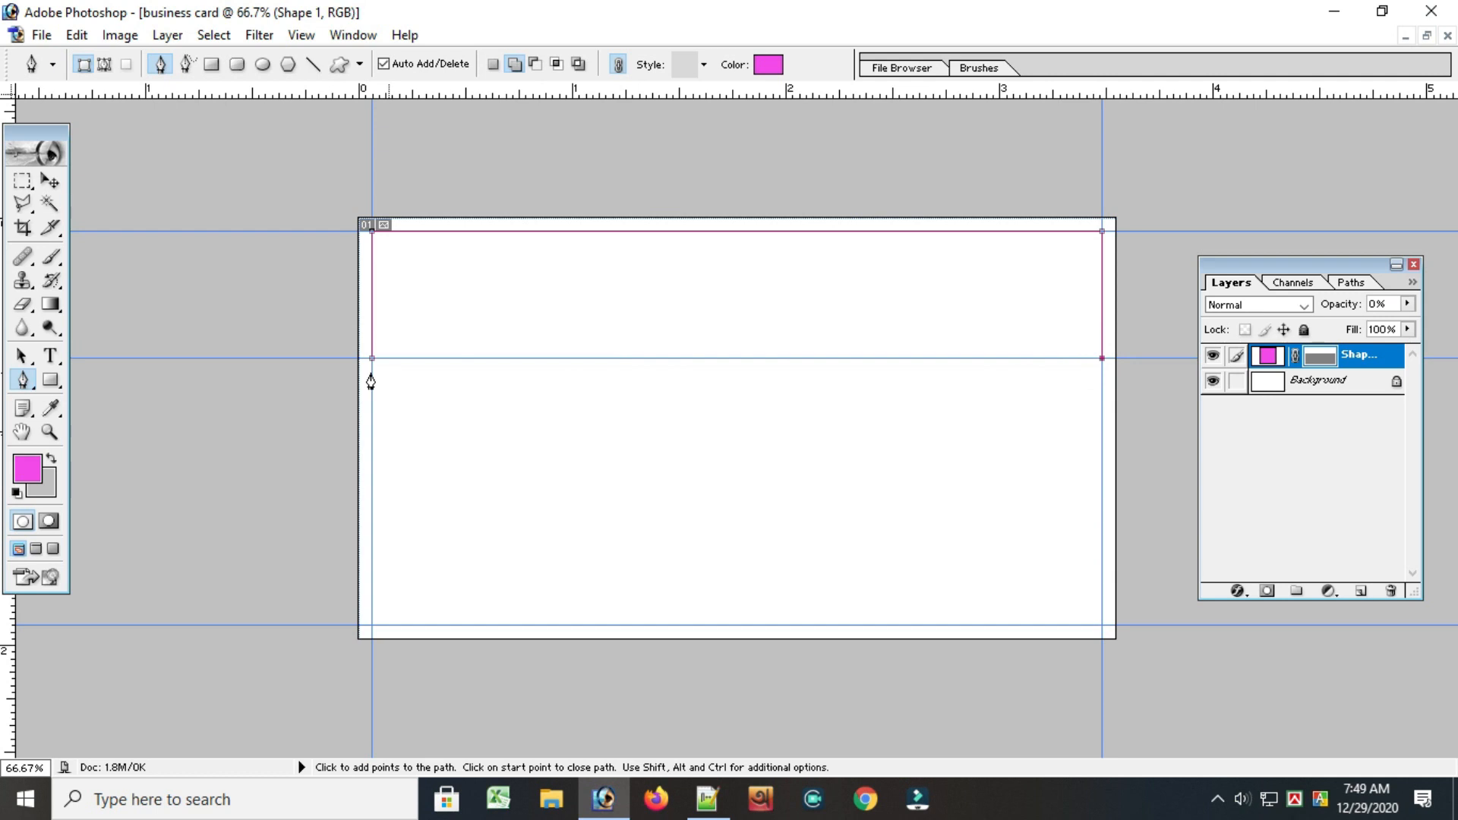
left_click_drag(372, 359, 339, 413)
Convert the shape's lower-right anchor to a curve point so that the lower edge becomes an S-shaped wave
left_click_drag(22, 380, 86, 461)
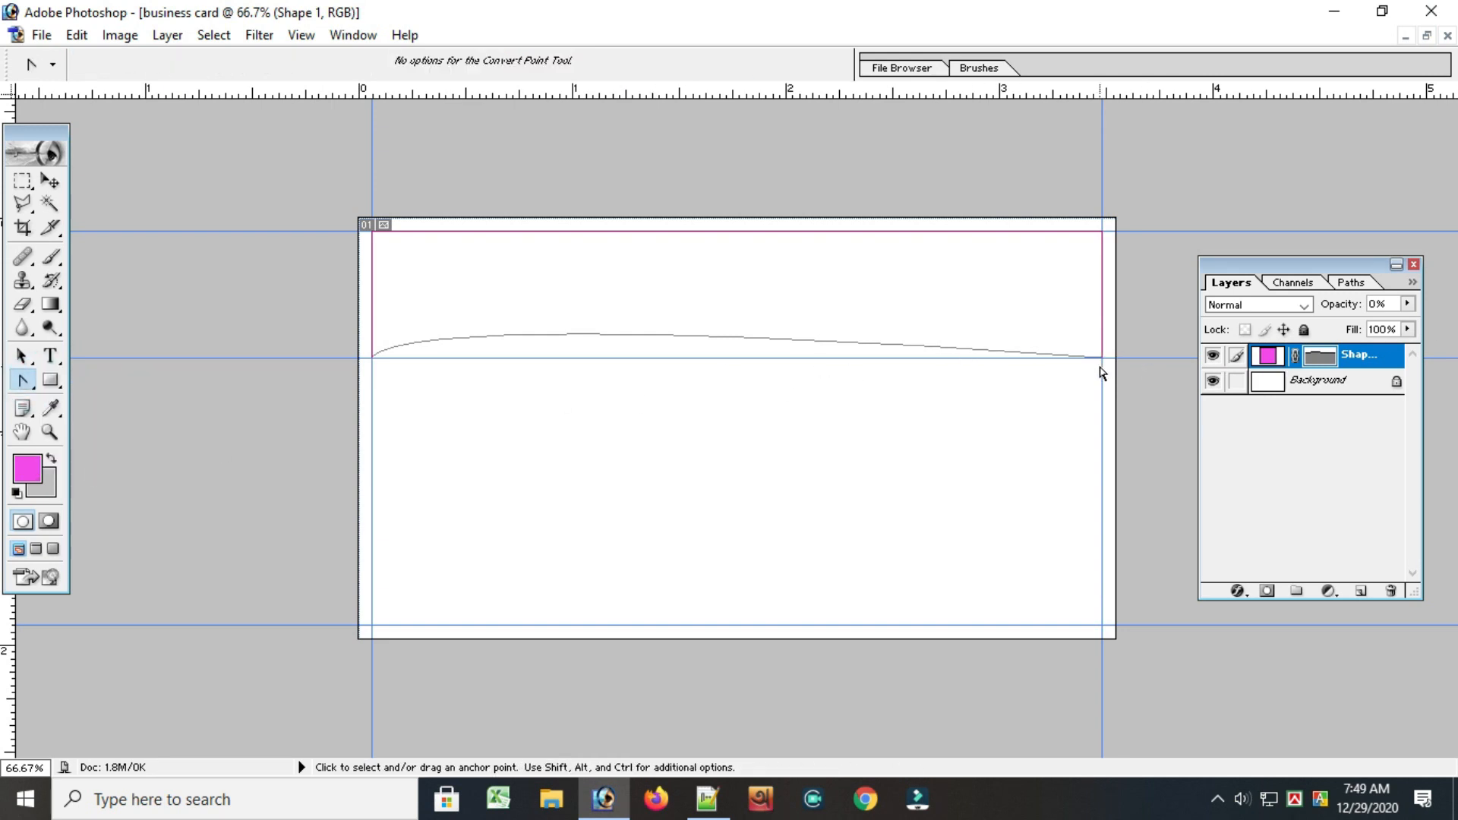
left_click_drag(1101, 358, 1105, 419)
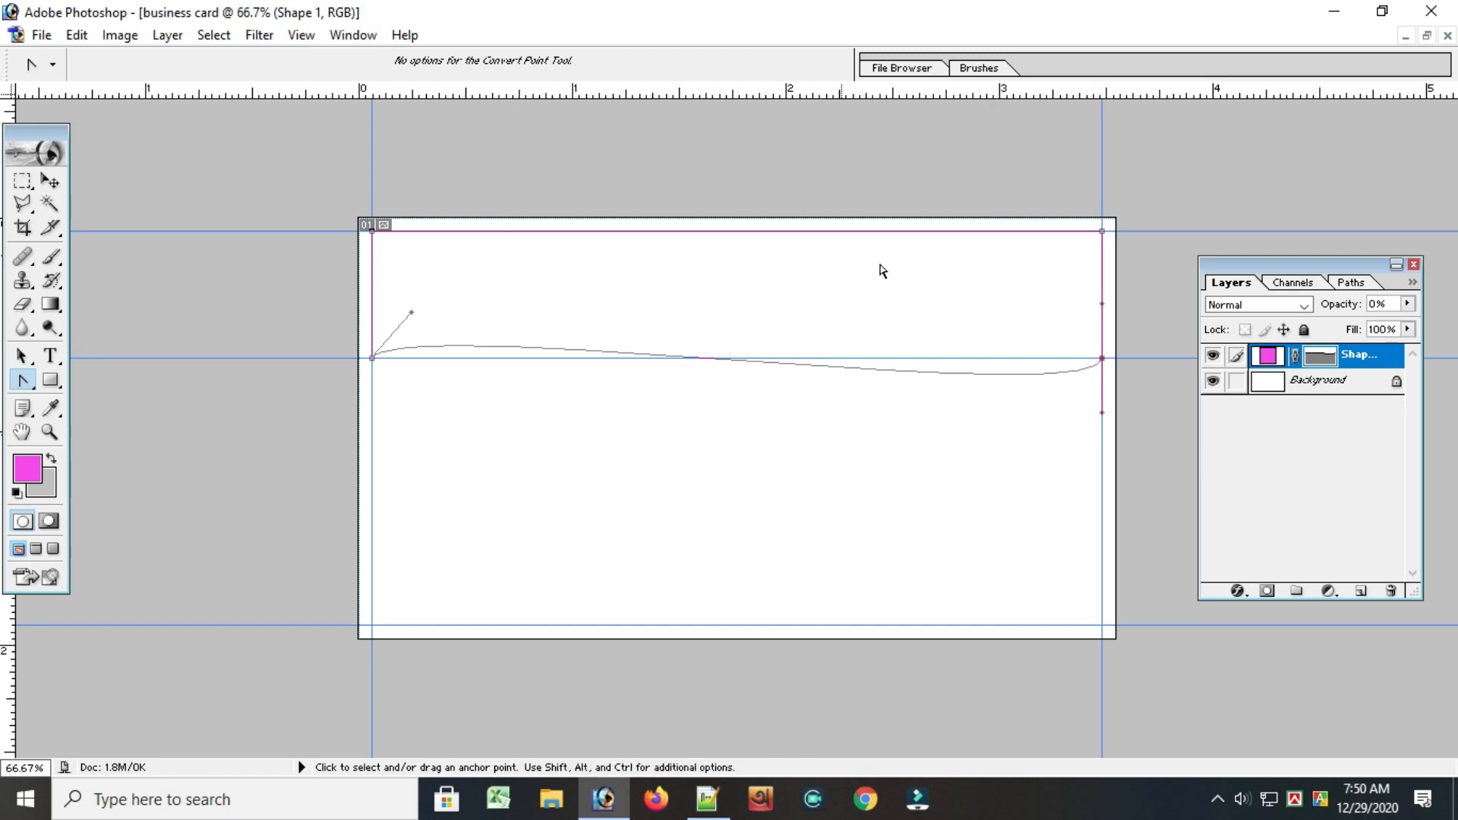
left_click_drag(1102, 304, 1089, 311)
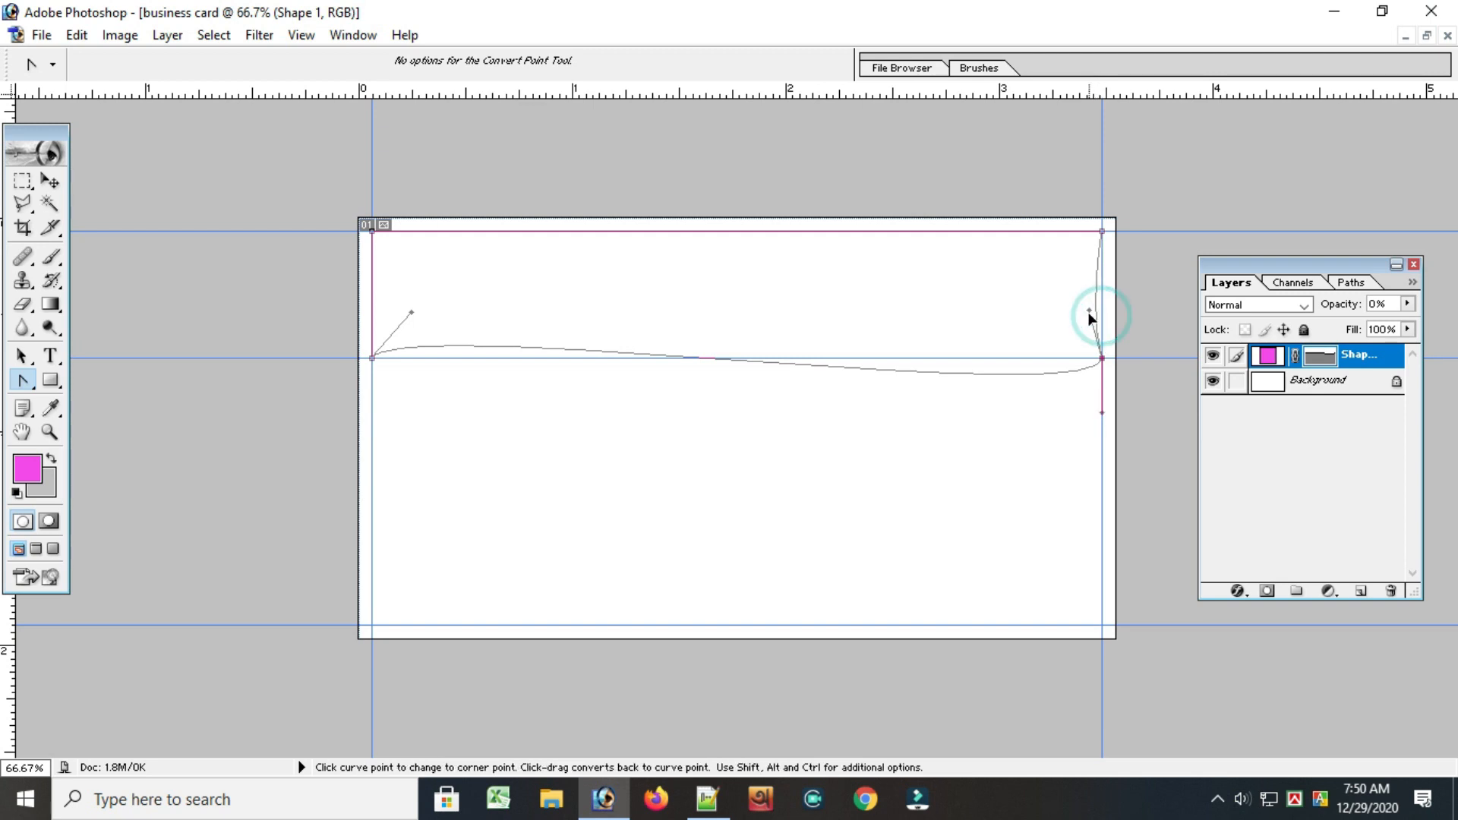
left_click(1103, 417, "ctrl")
left_click(1102, 358, "ctrl")
left_click_drag(1105, 416, 1071, 438)
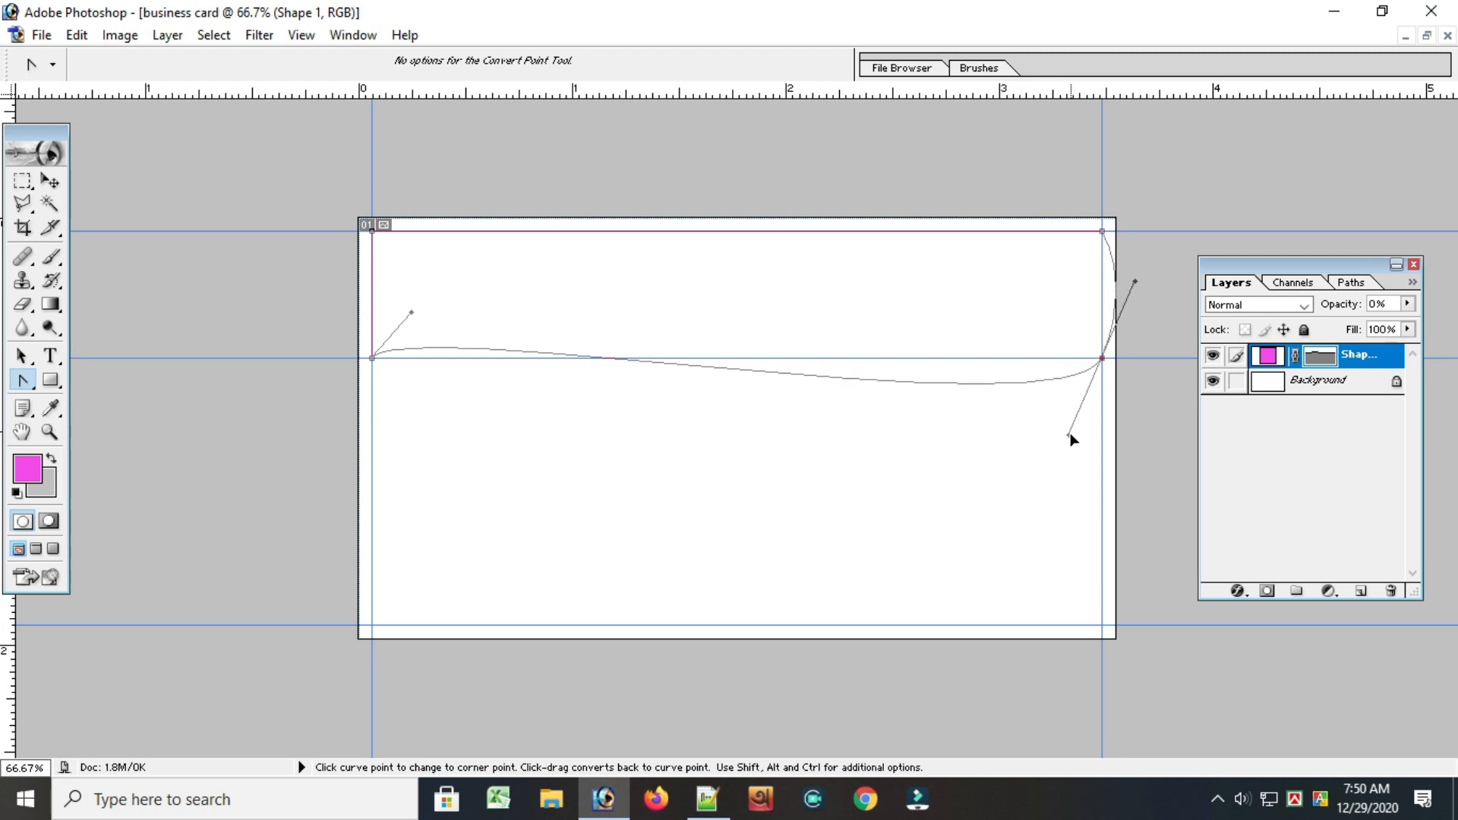
Refine the wave with the direction handles of both lower anchors, keeping the shape's right side straight along the guide
left_click(411, 311)
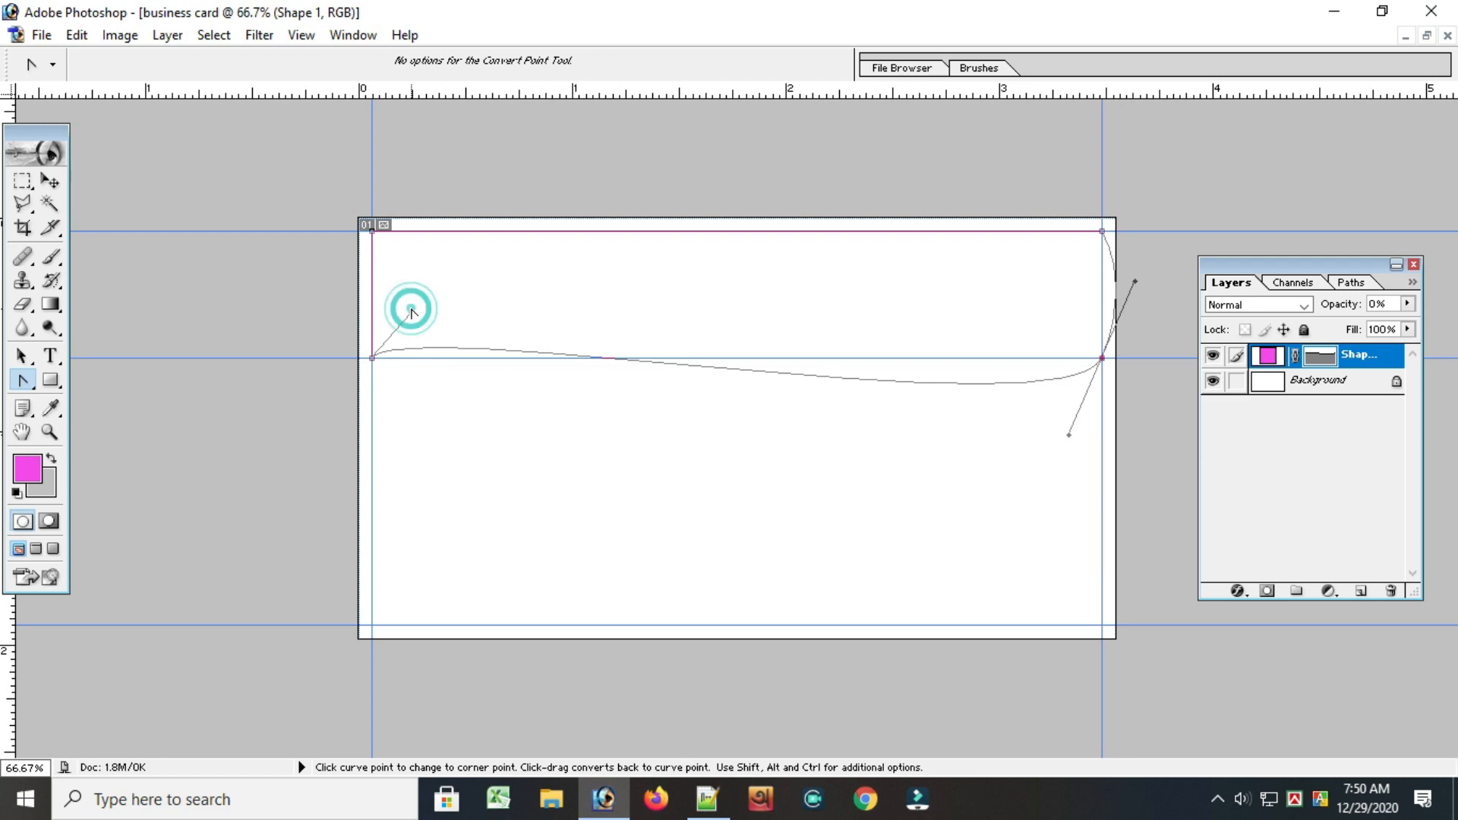
left_click_drag(407, 322, 415, 291)
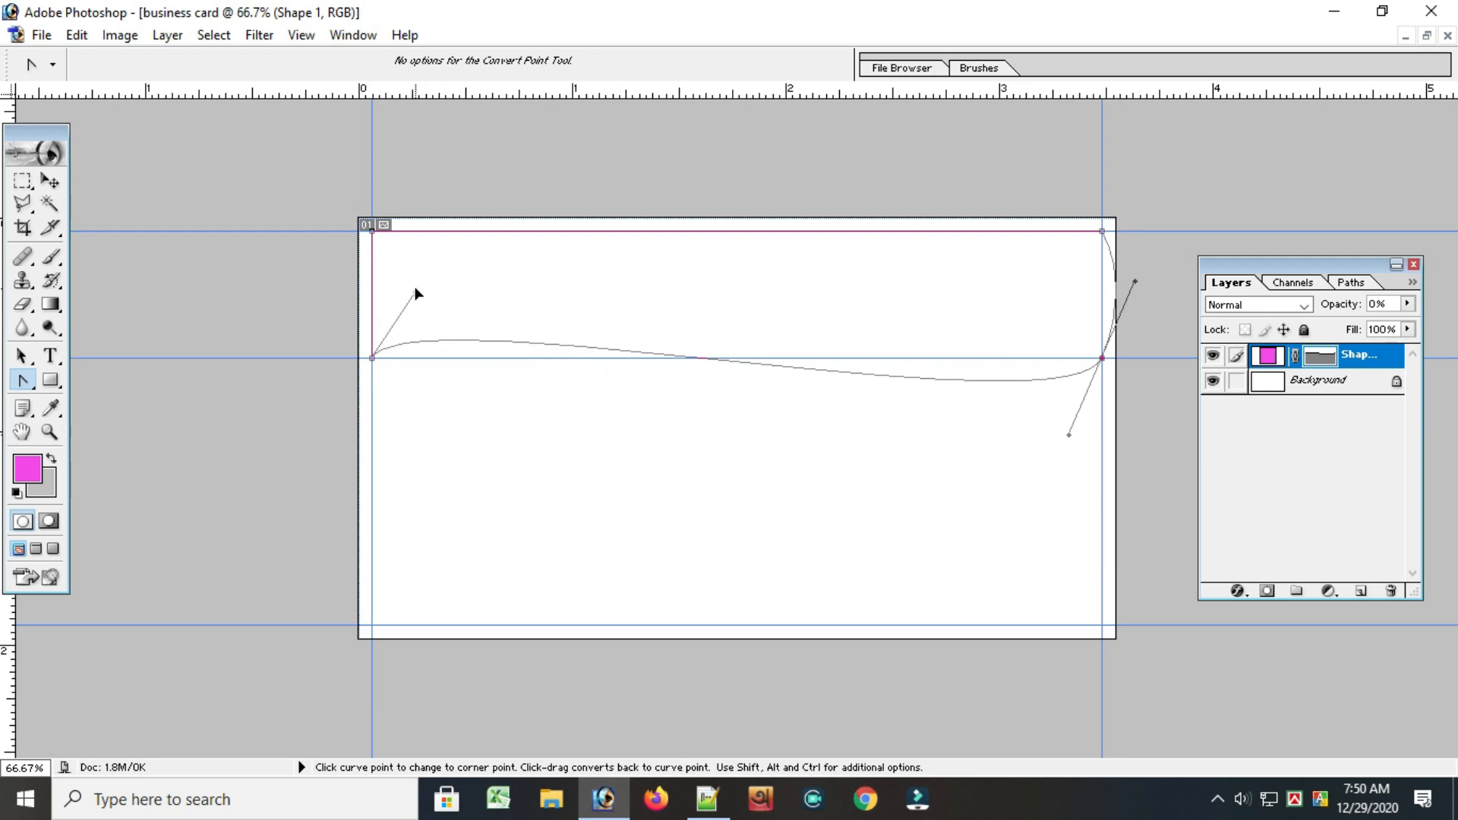
left_click_drag(1130, 281, 1107, 280)
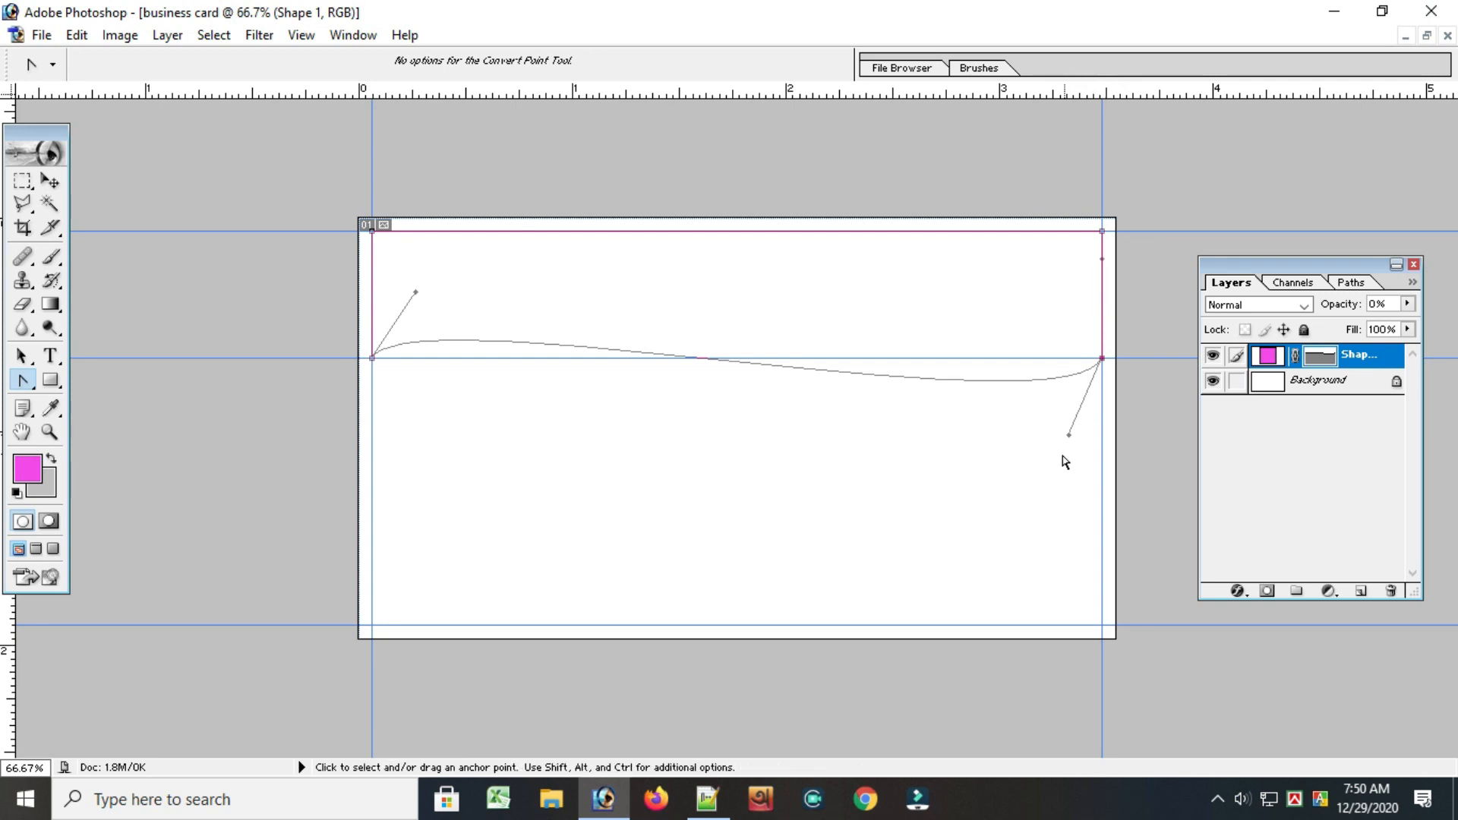
key("ctrl+Return")
left_click_drag(1073, 430, 1081, 438)
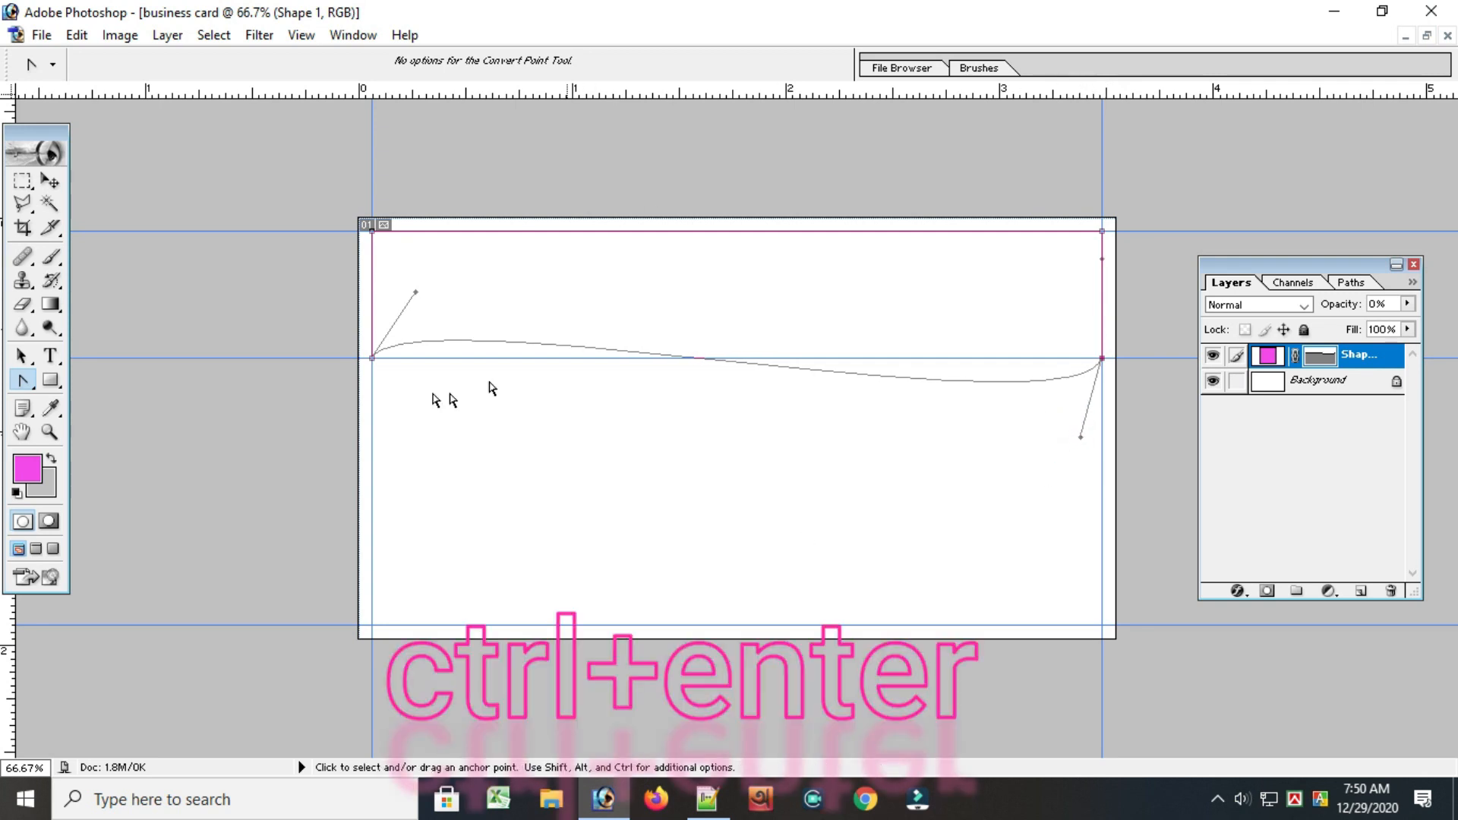
Load the Shape 1 outline as a selection and copy that area of the Background to a new layer
left_click(1292, 382)
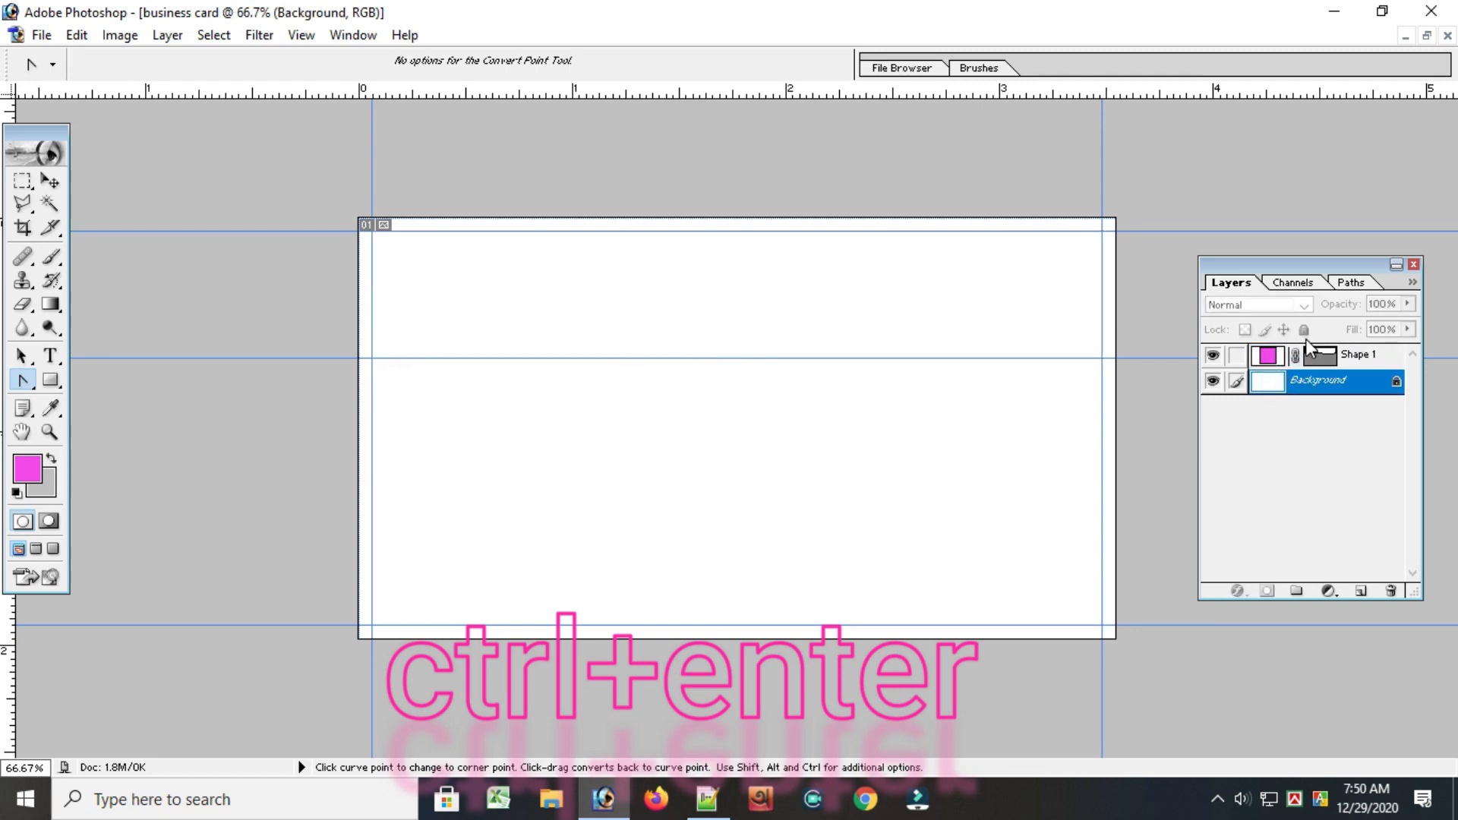
left_click(1317, 357)
key("ctrl+j")
left_click(1348, 357)
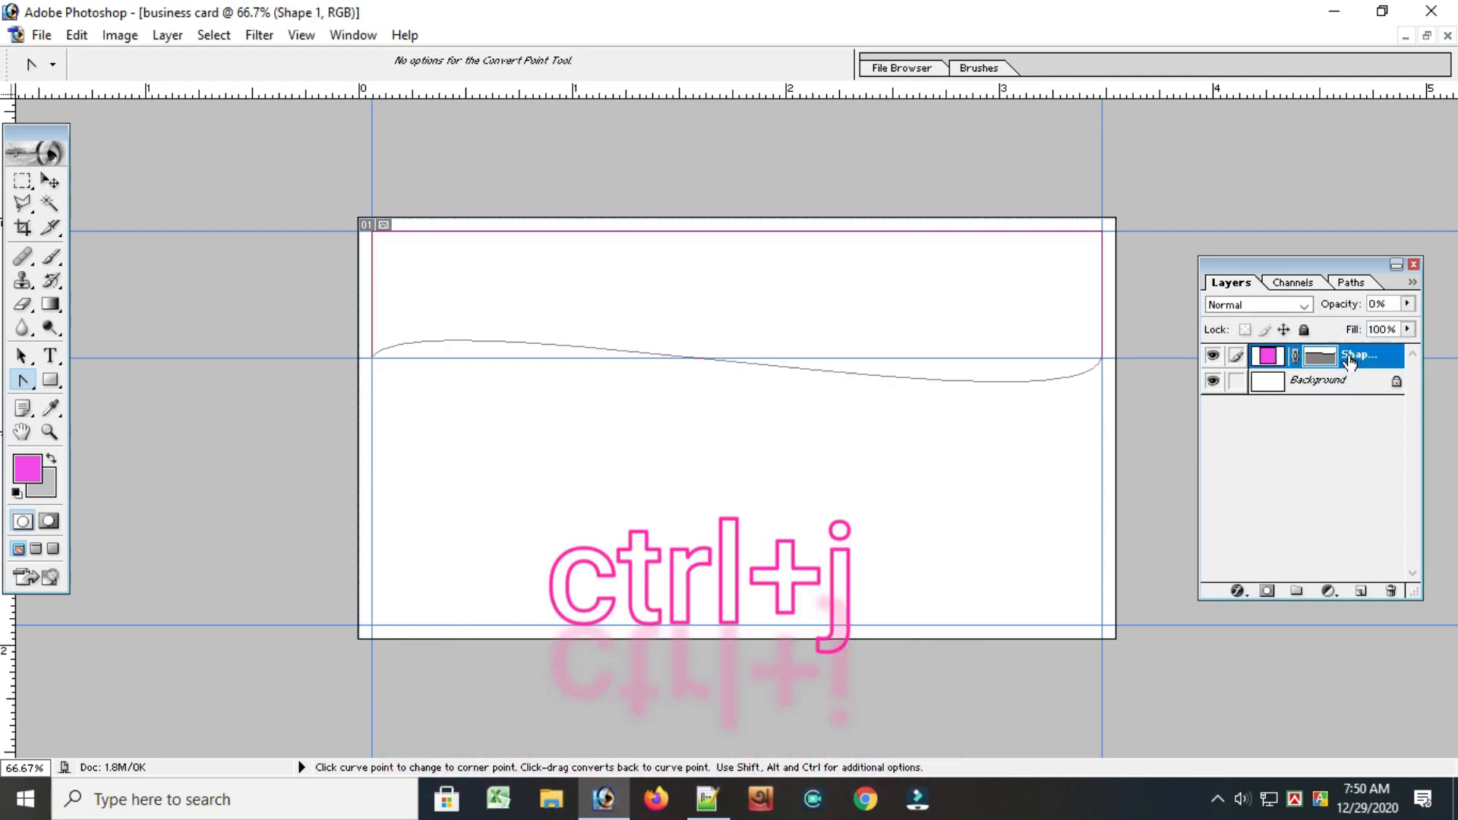
left_click(1348, 359, "ctrl")
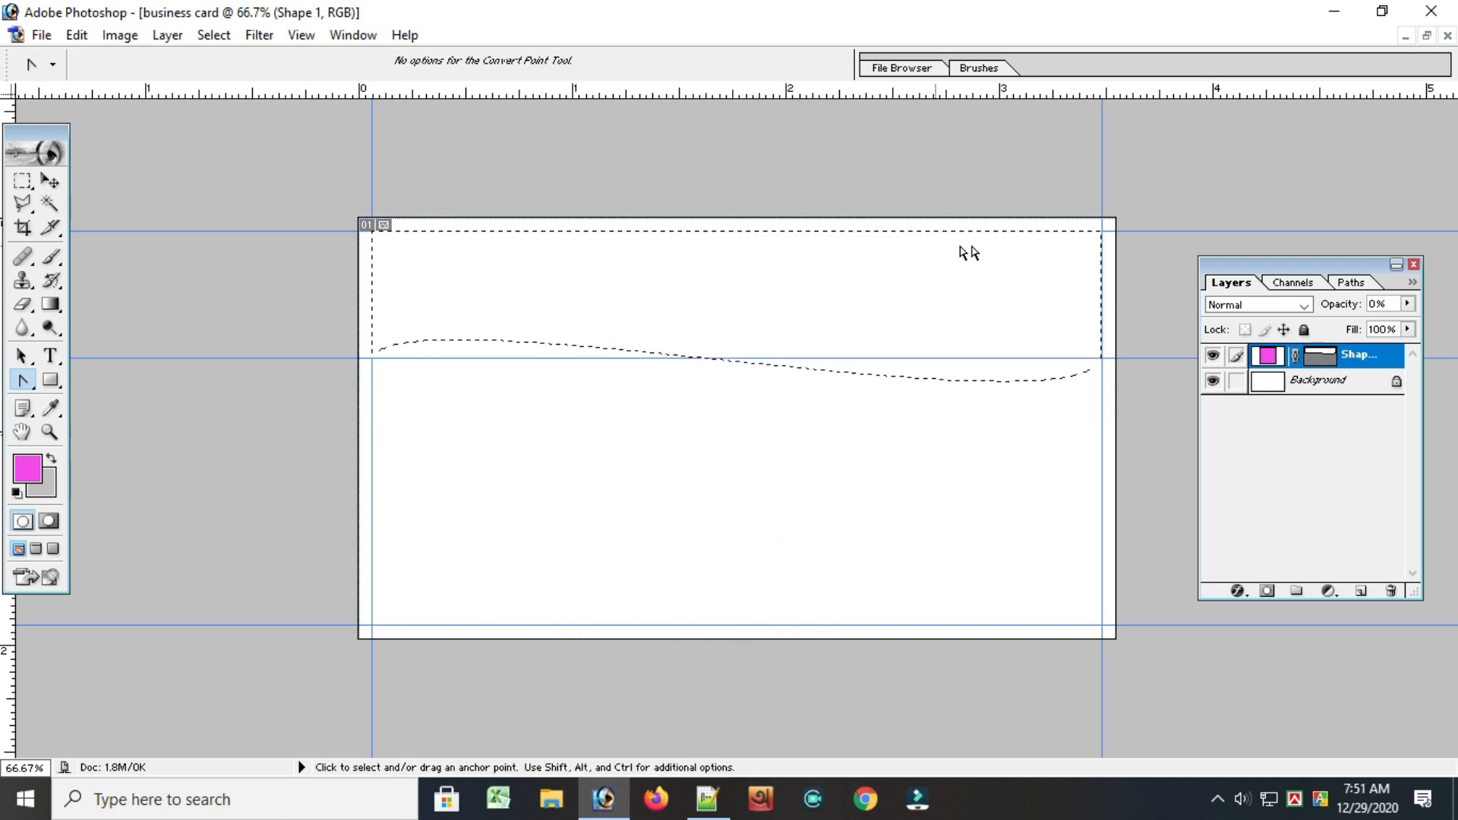
left_click(1292, 380)
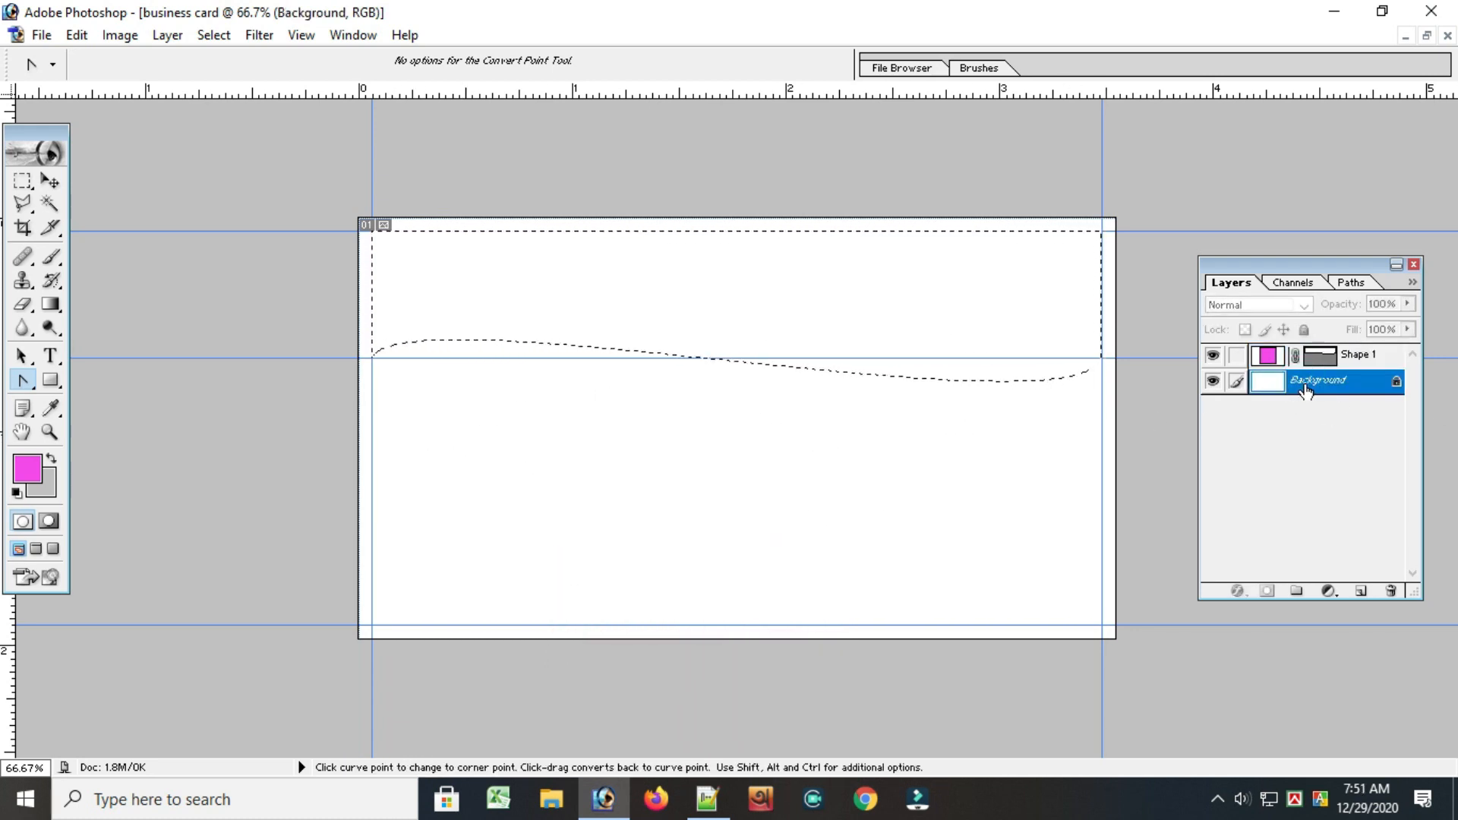
key("ctrl+j")
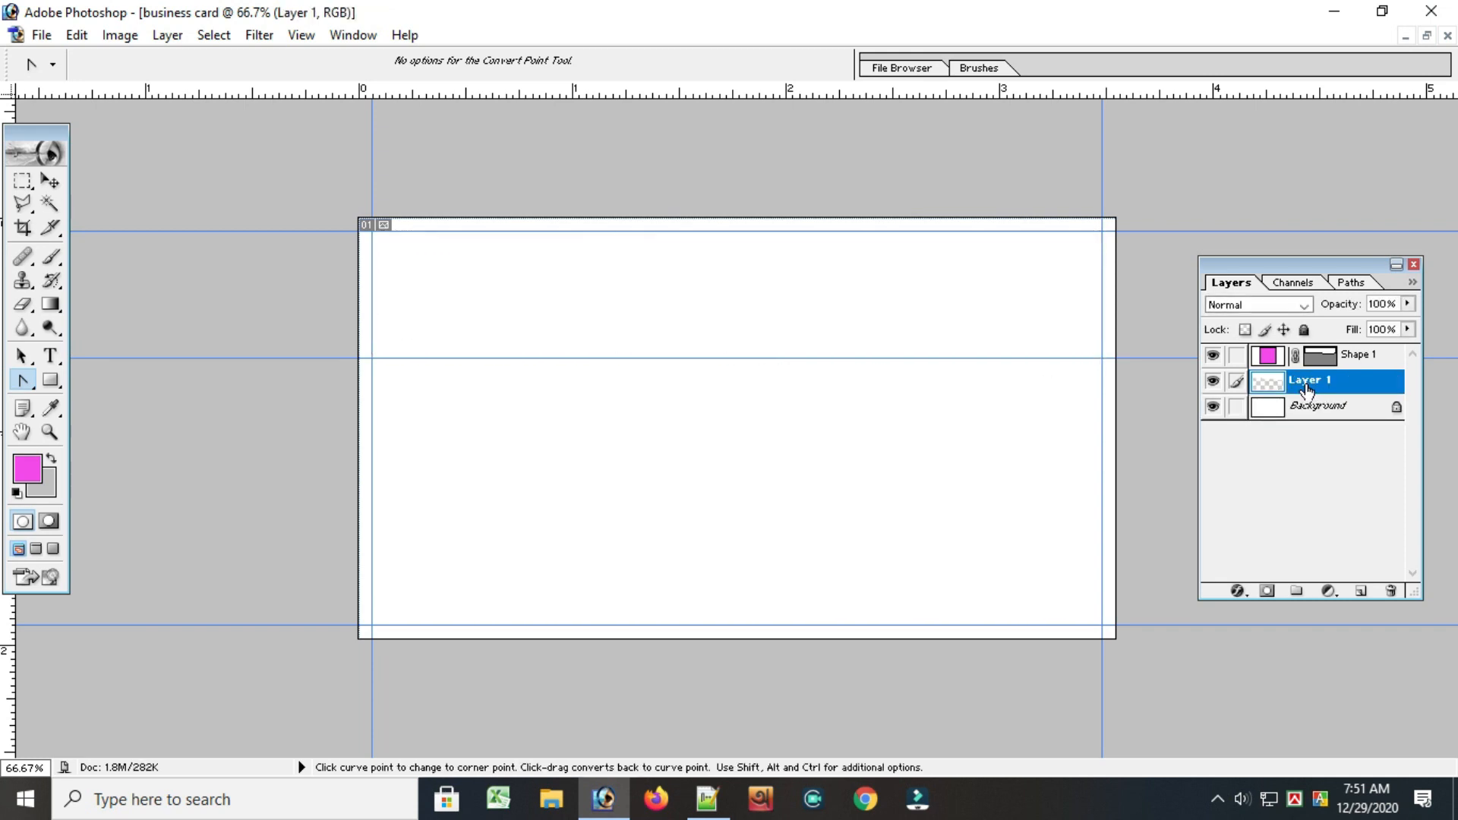
Reload the Shape 1 outline as a selection and make Layer 1 the active layer
left_click(1293, 407)
left_click(1296, 381)
left_click(1341, 354)
left_click(1314, 407)
left_click(1299, 383)
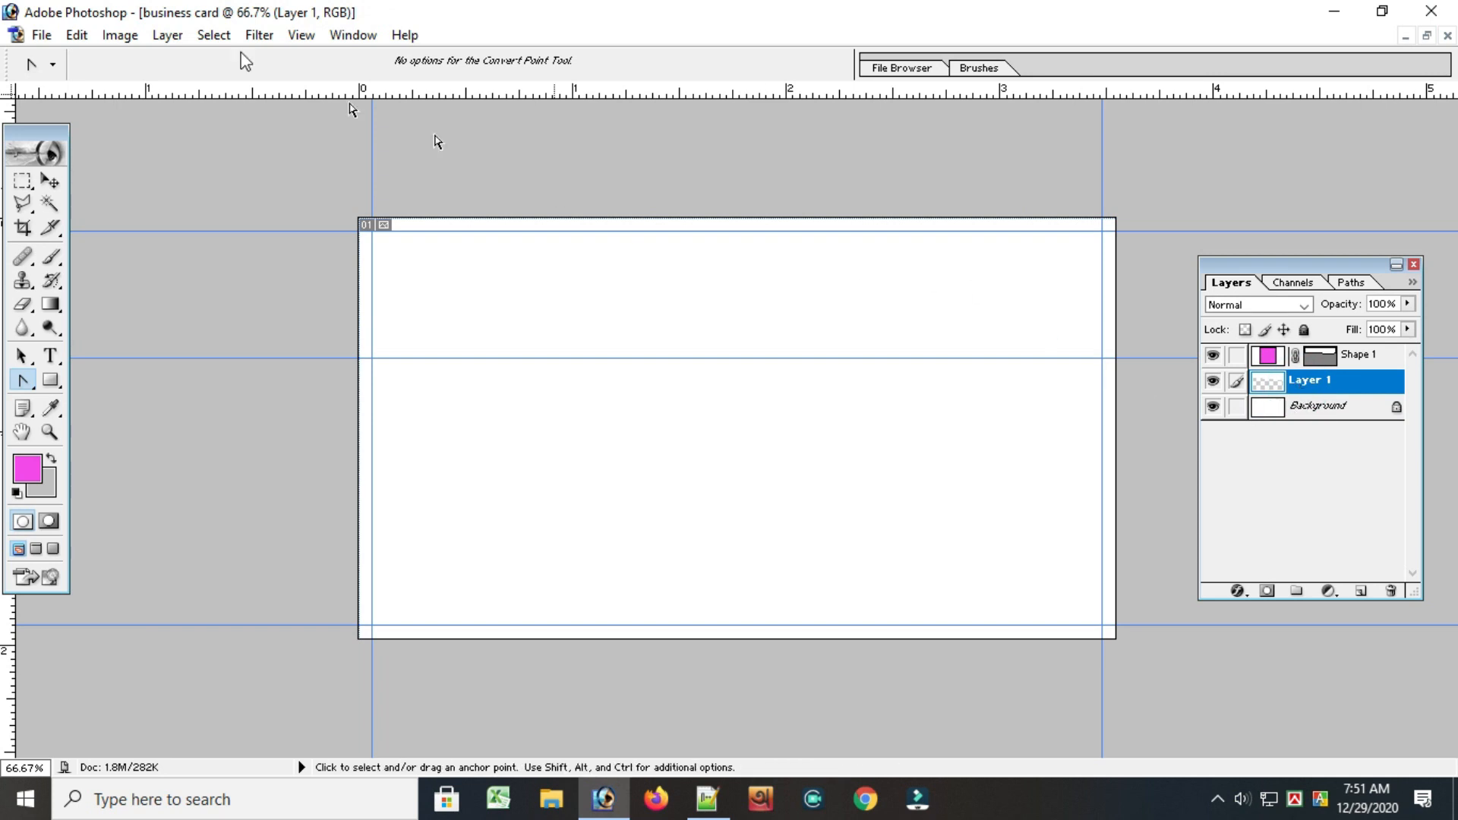
left_click(1348, 354)
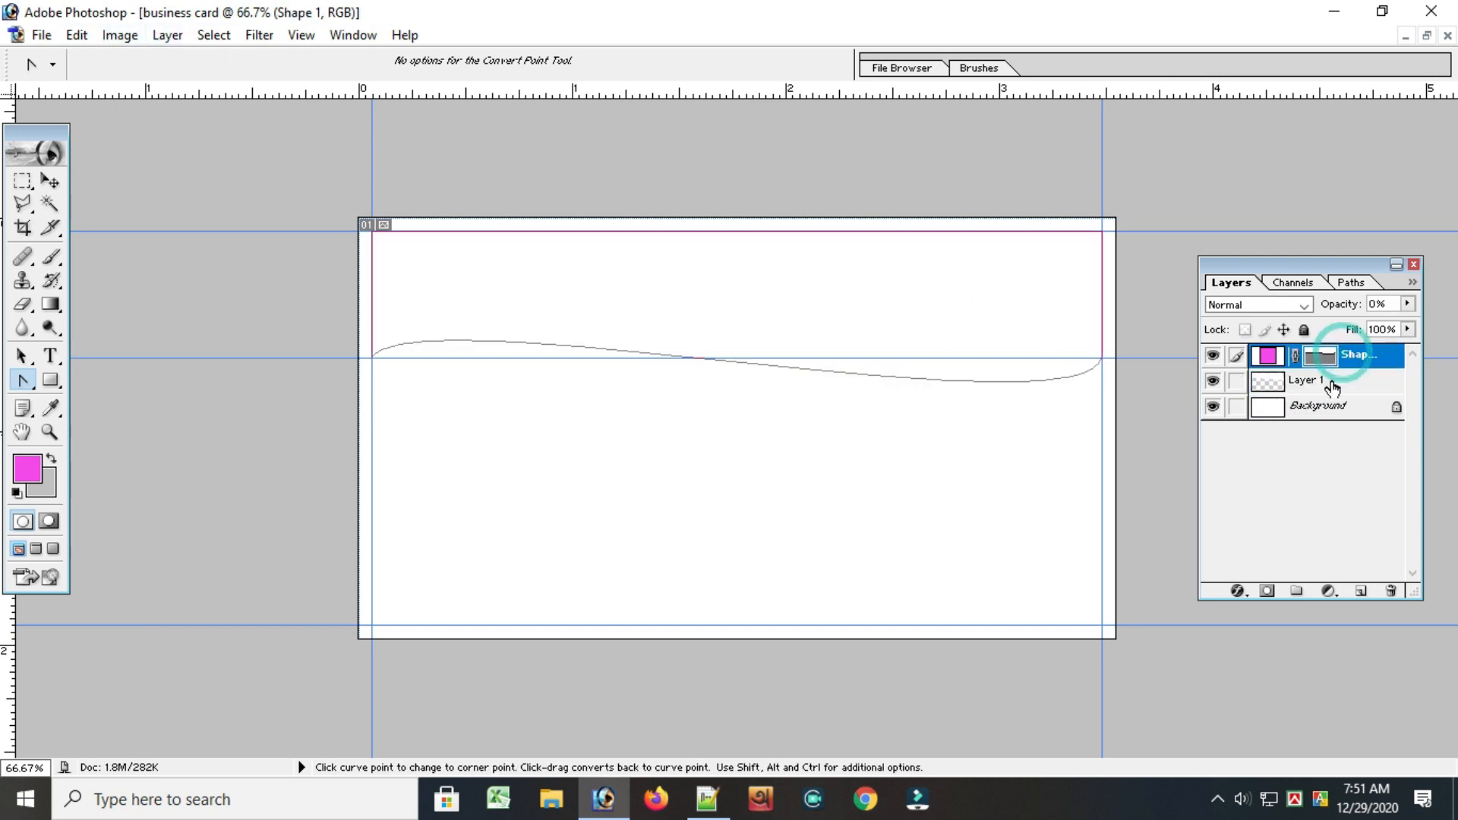
left_click(1325, 383)
left_click(1350, 357)
left_click(1350, 363, "ctrl")
left_click(1321, 379)
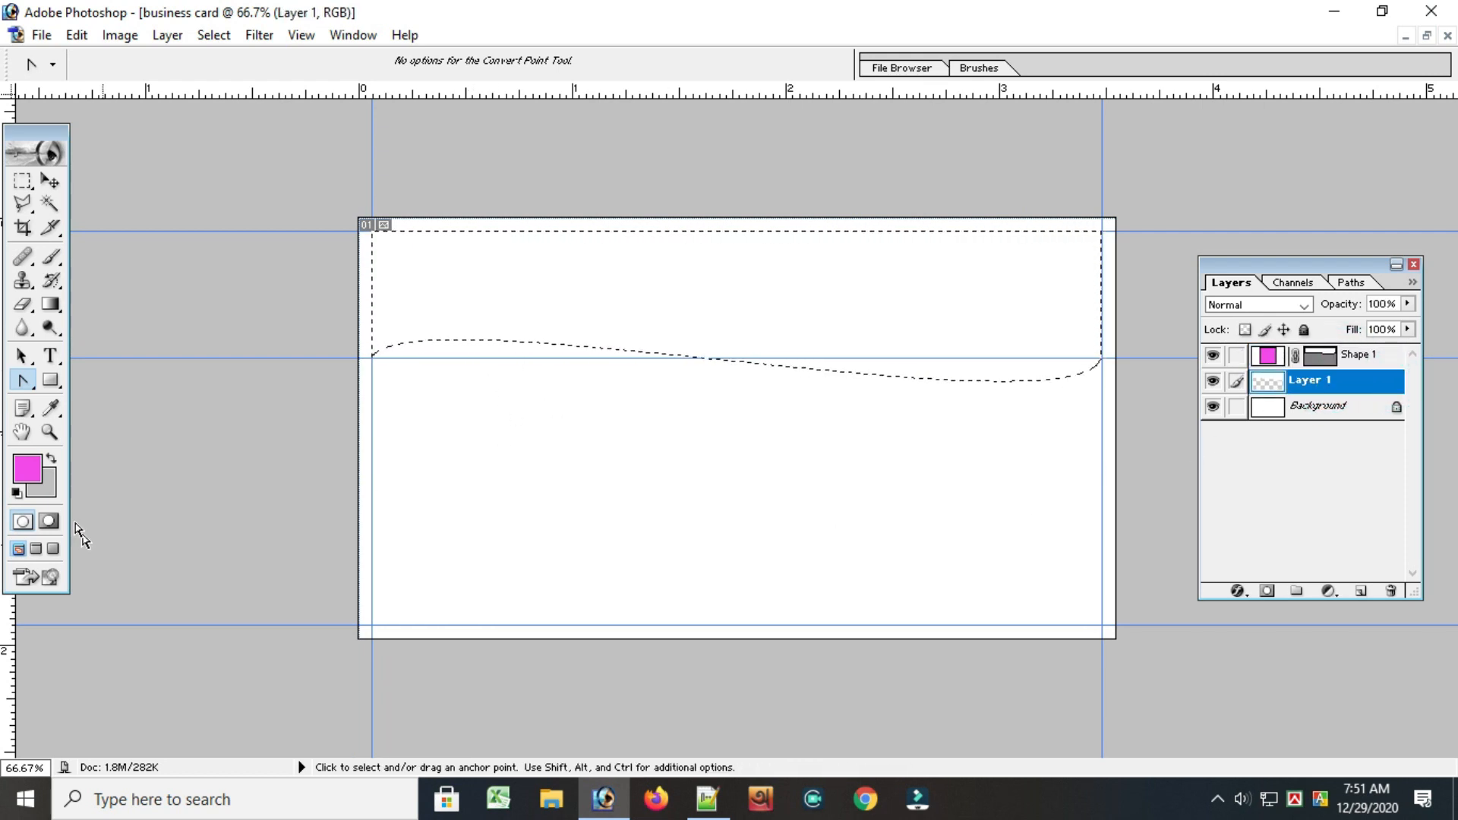
Choose a dark grey foreground colour and fill the wave selection on Layer 1 with the light grey background colour
key("i")
left_click(29, 471)
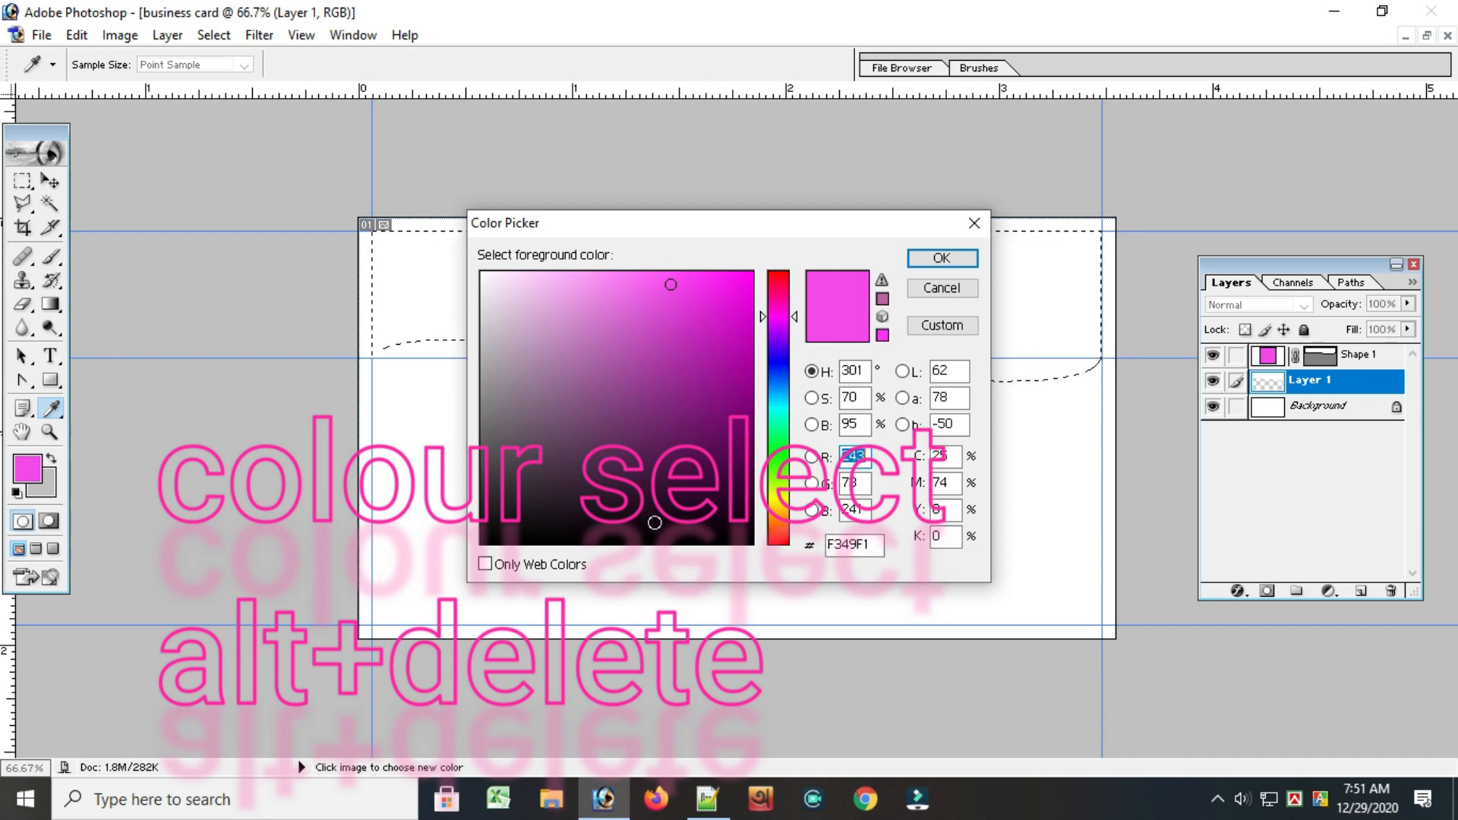
left_click_drag(492, 358, 489, 480)
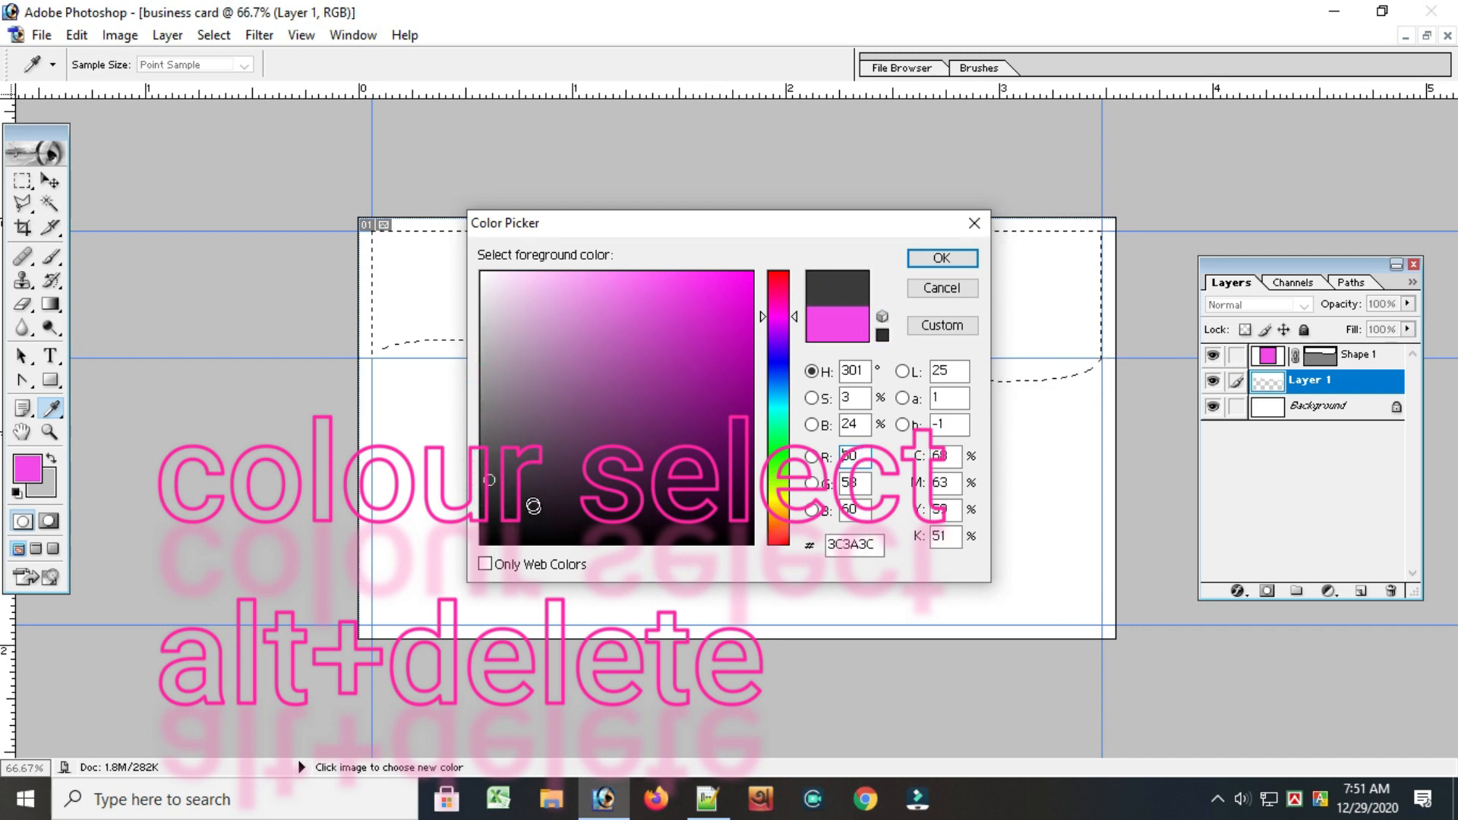
left_click(531, 495)
left_click(500, 464)
left_click(947, 253)
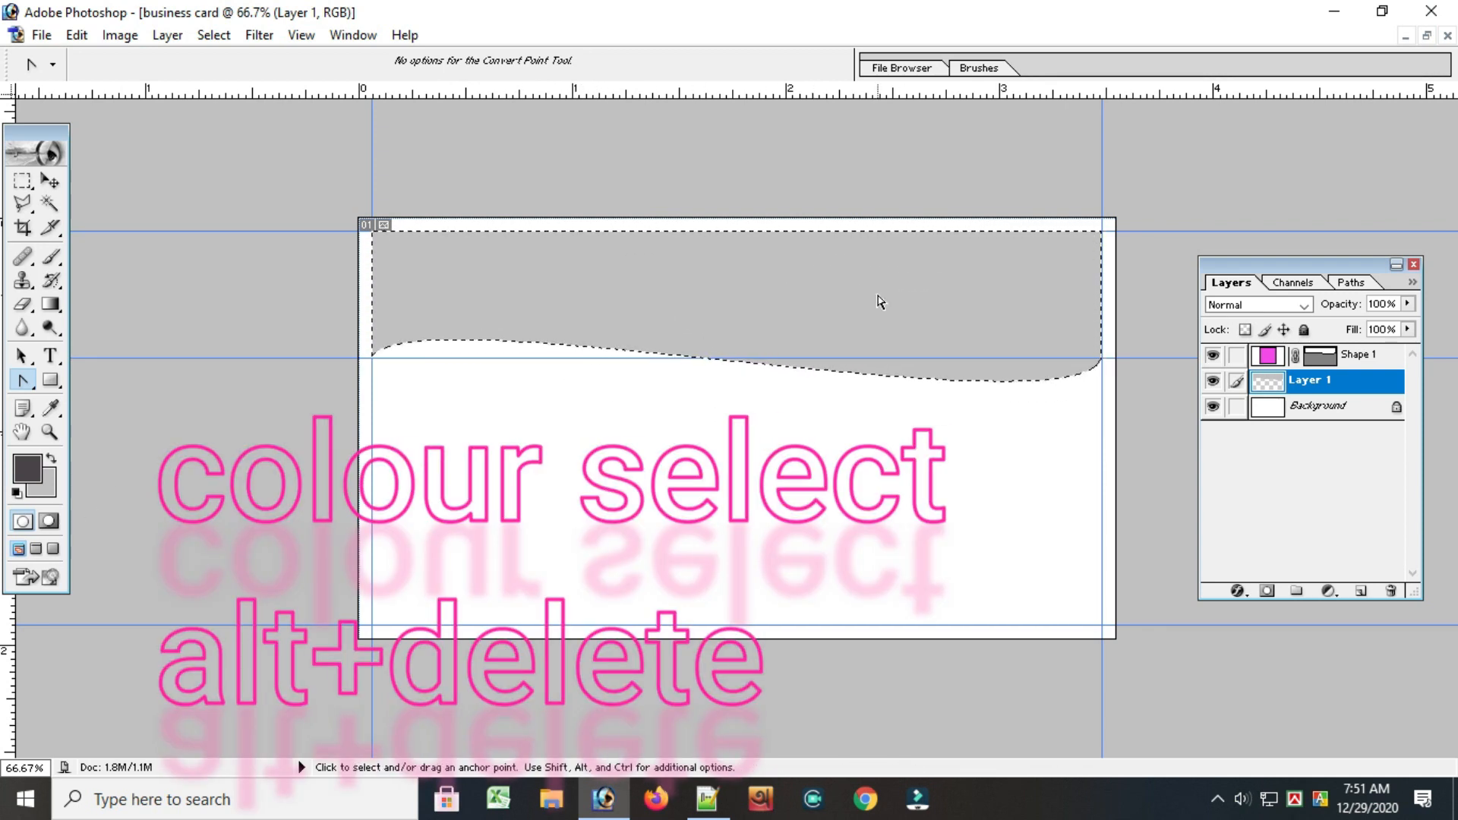
Change the foreground colour to a darker, neutral grey
left_click(27, 469)
left_click_drag(483, 486, 491, 493)
left_click(940, 259)
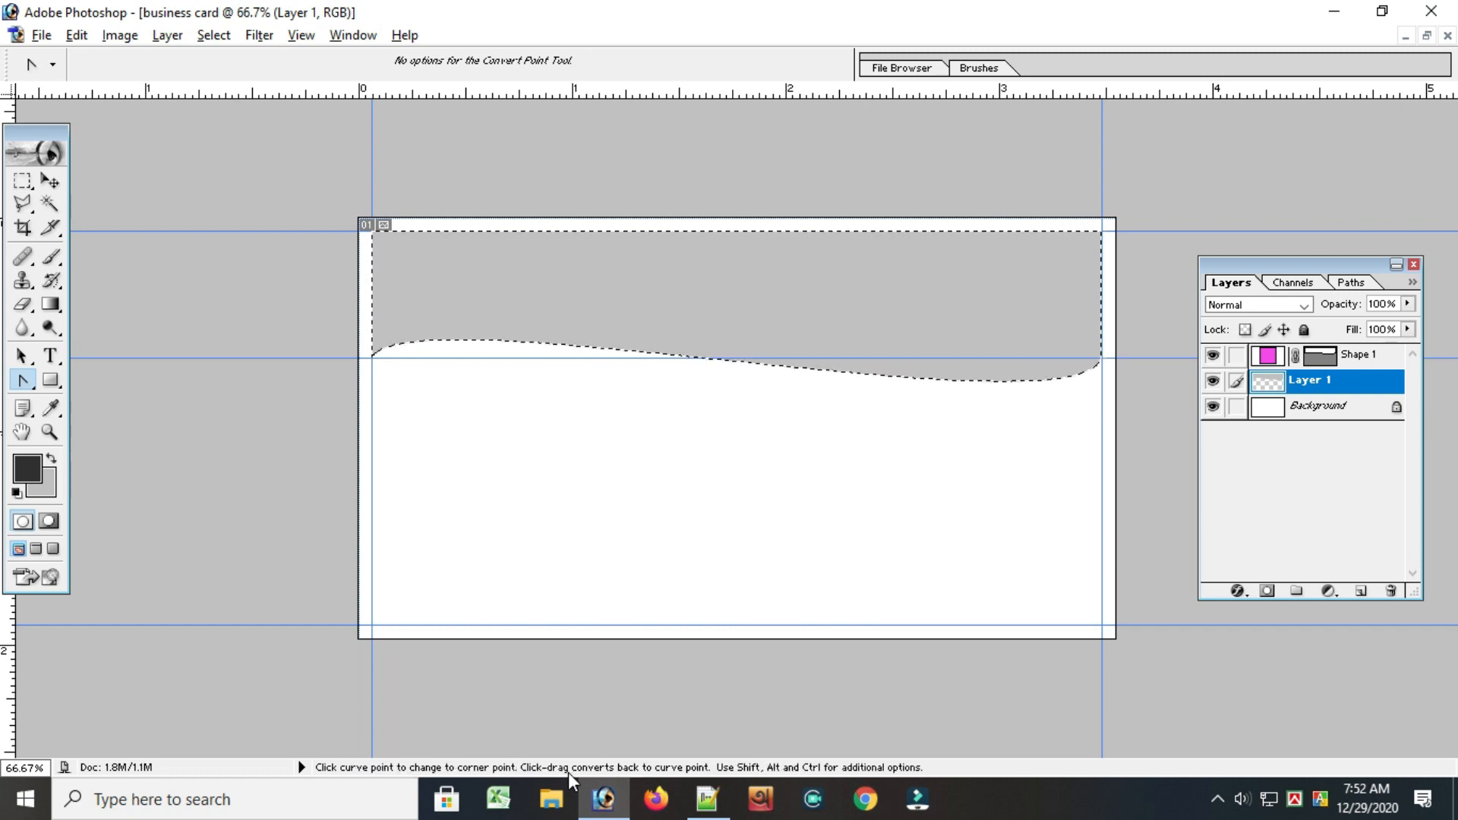
Fill the wave selection on Layer 1 with the dark grey foreground colour
key("alt+BackSpace")
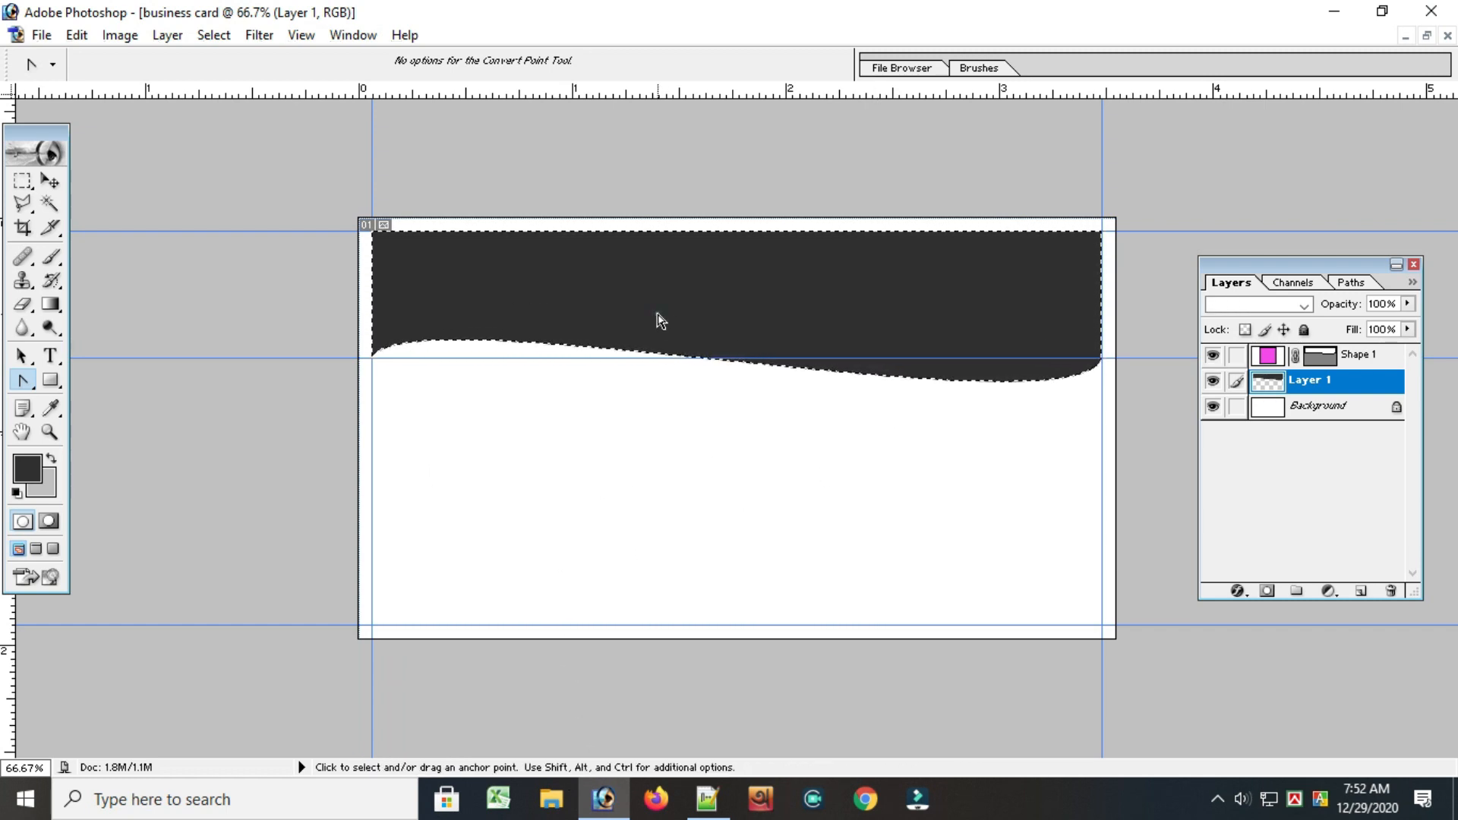
Add a Drop Shadow to the Shape 1 layer with 52% opacity, 48 px distance and 76% spread
key("alt+bracketright")
left_click(1238, 591)
left_click(1253, 357)
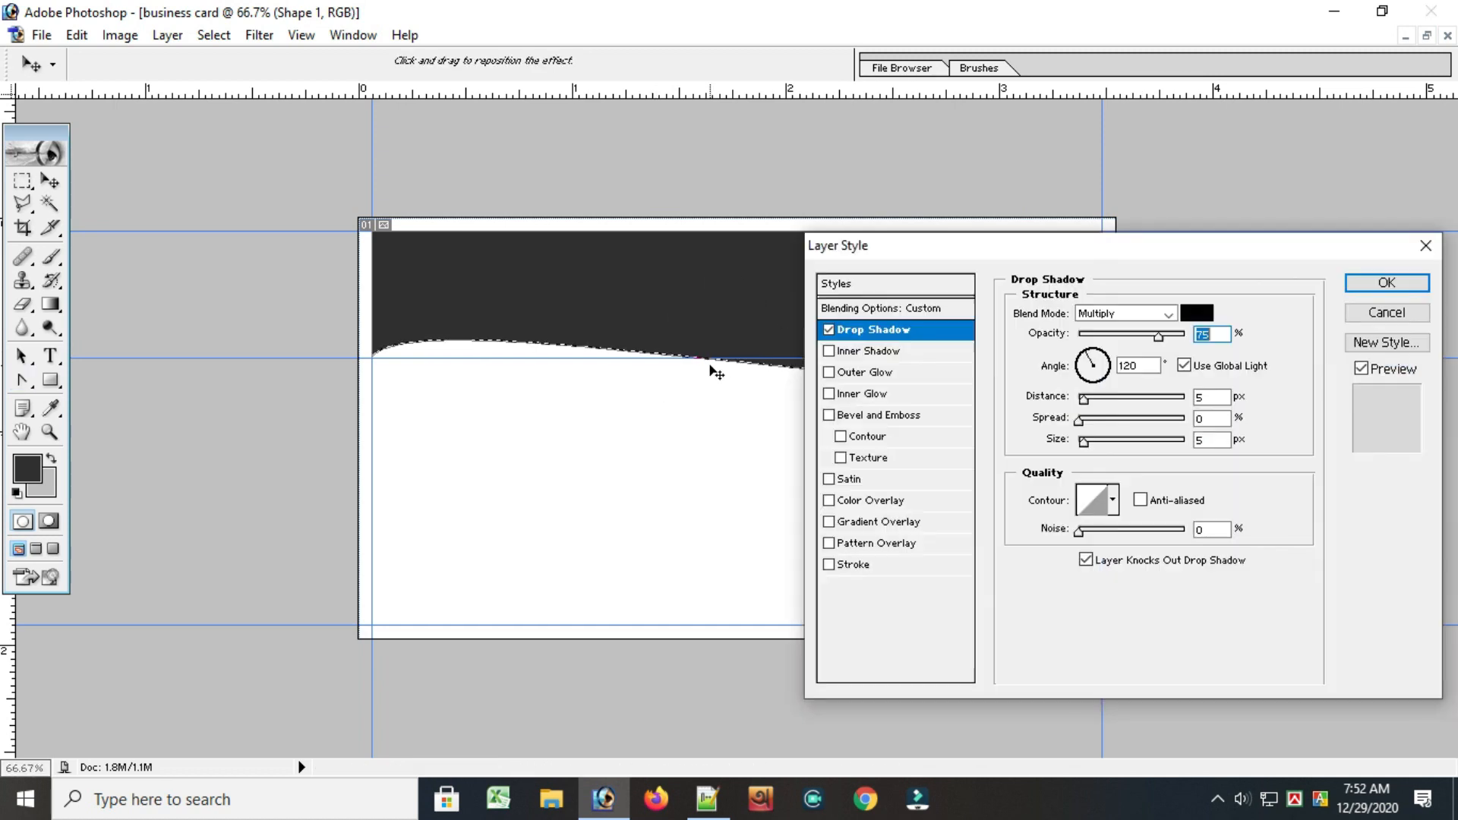
left_click_drag(1120, 335, 1097, 337)
left_click_drag(1147, 395, 1130, 398)
left_click(1160, 417)
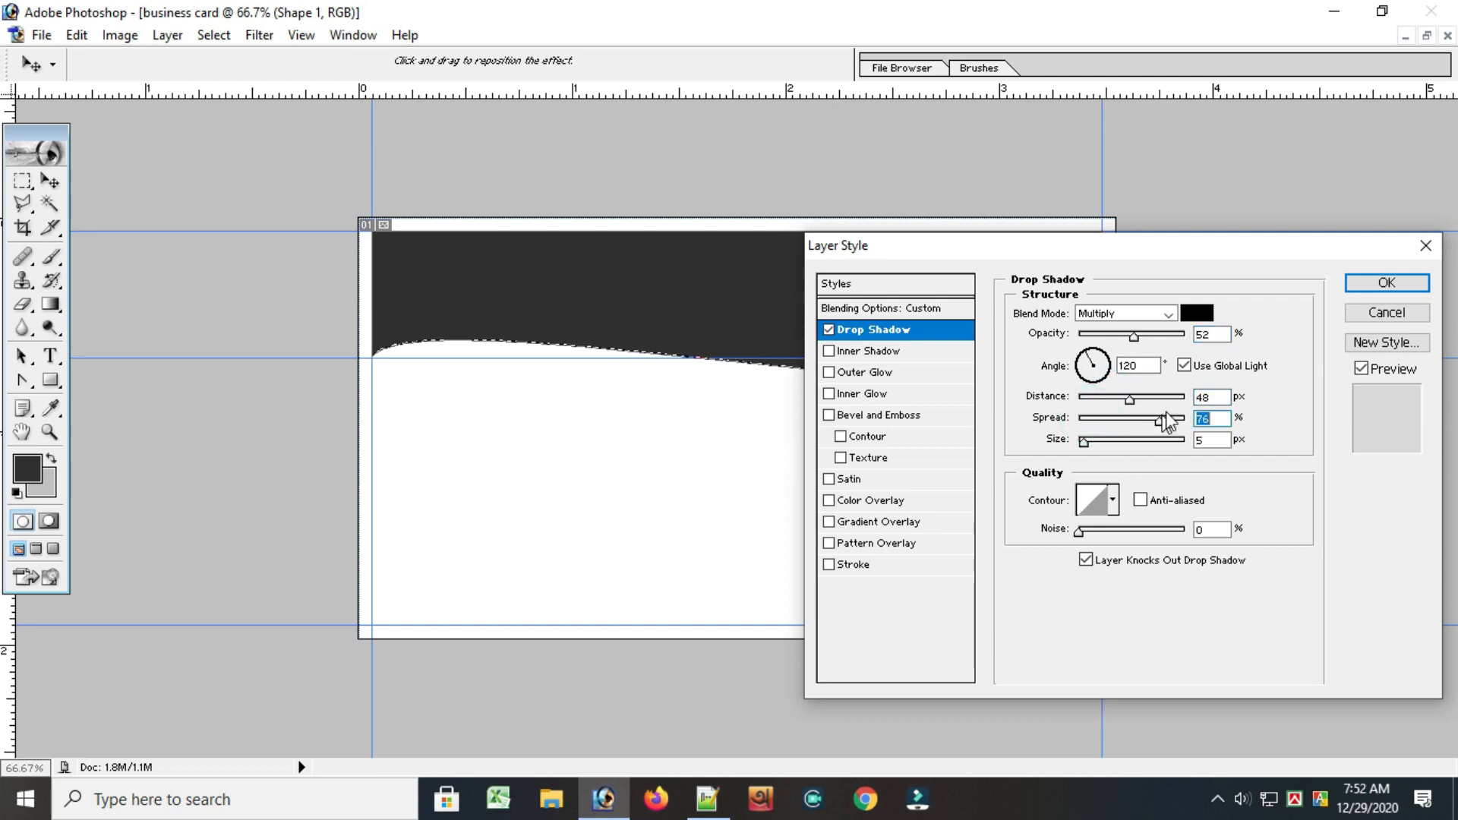
left_click(1387, 282)
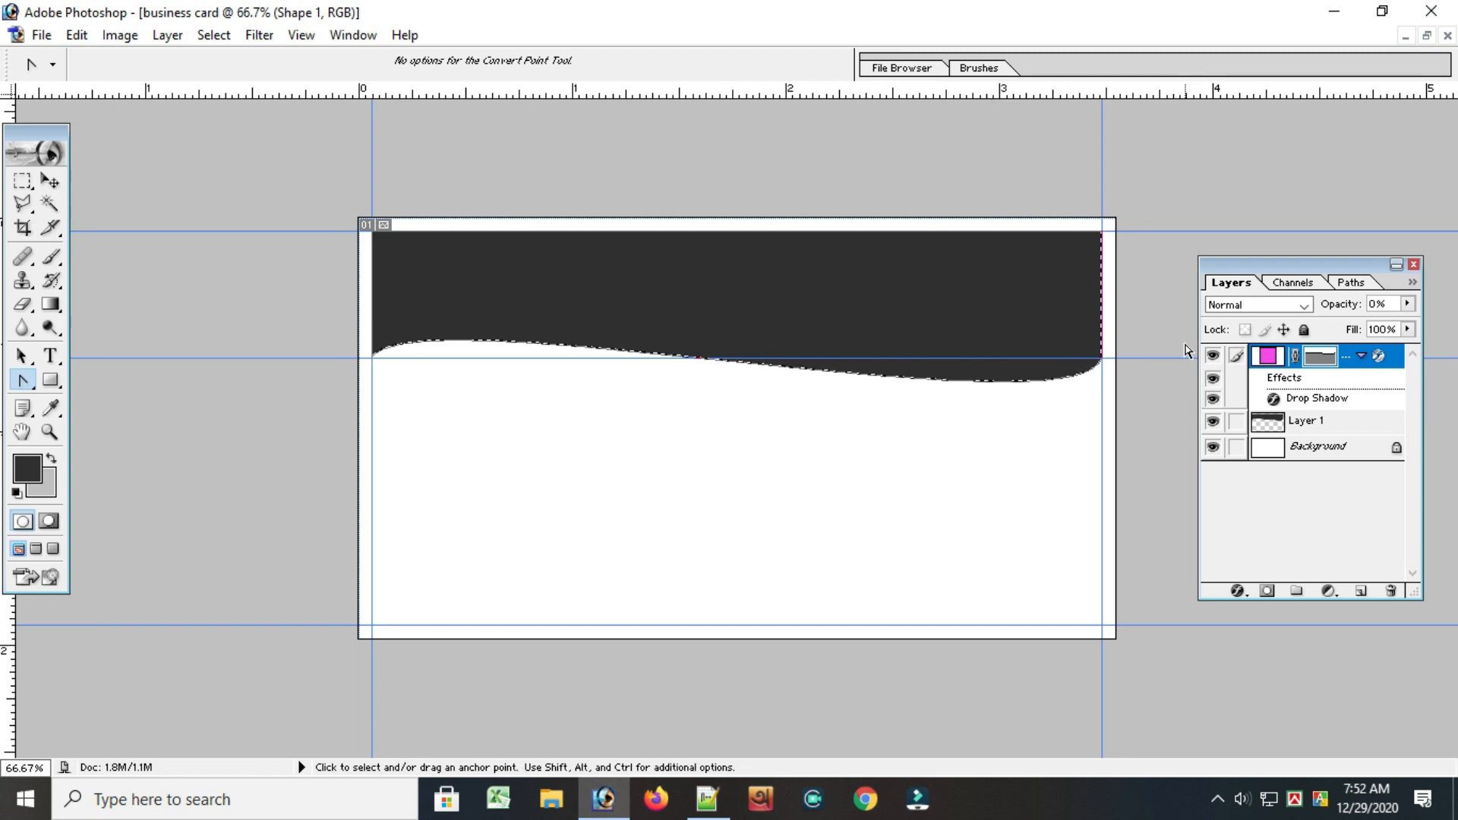
Delete the Shape 1 layer together with its layer effect
left_click(1281, 424)
left_click(1323, 401)
left_click(1319, 426)
right_click(1320, 356)
left_click(1324, 367)
left_click(687, 314)
left_click(1299, 422)
right_click(1315, 369)
left_click(1274, 448)
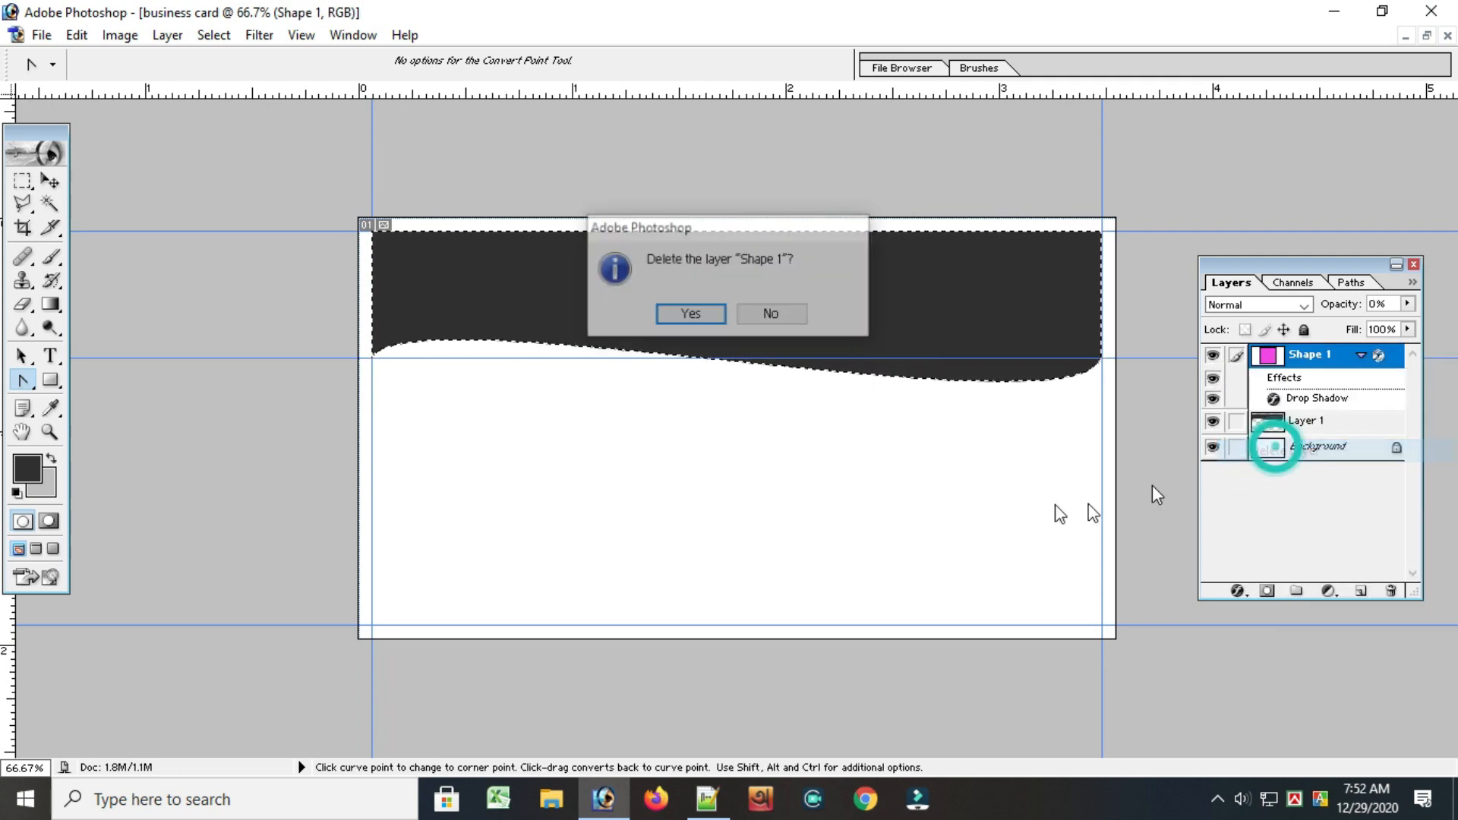
left_click(681, 328)
Add a Gradient Overlay style to Layer 1 and open its gradient for editing
double_click(1295, 358)
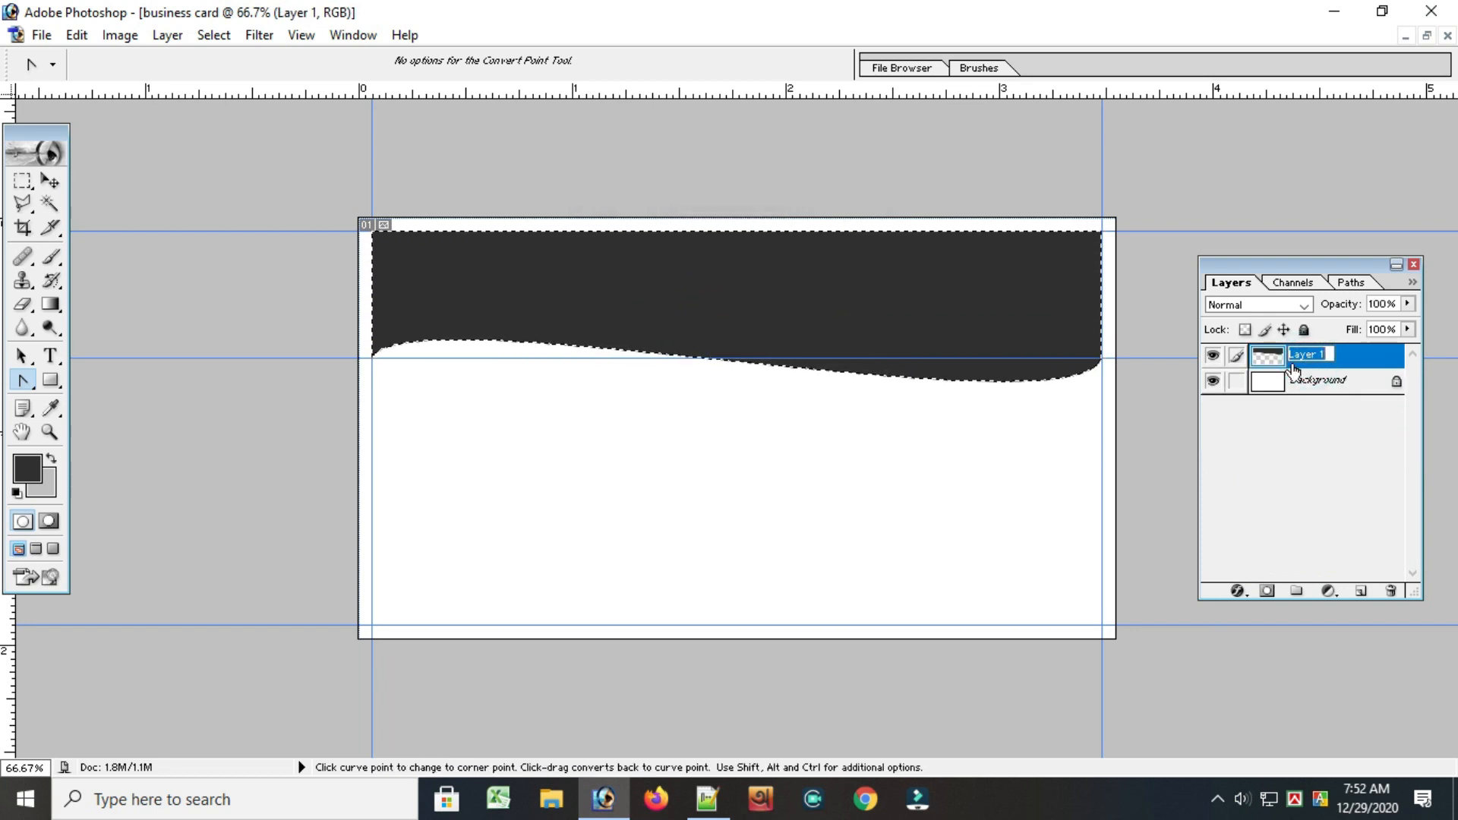
left_click(1378, 348)
left_click(1315, 379)
left_click(1327, 357)
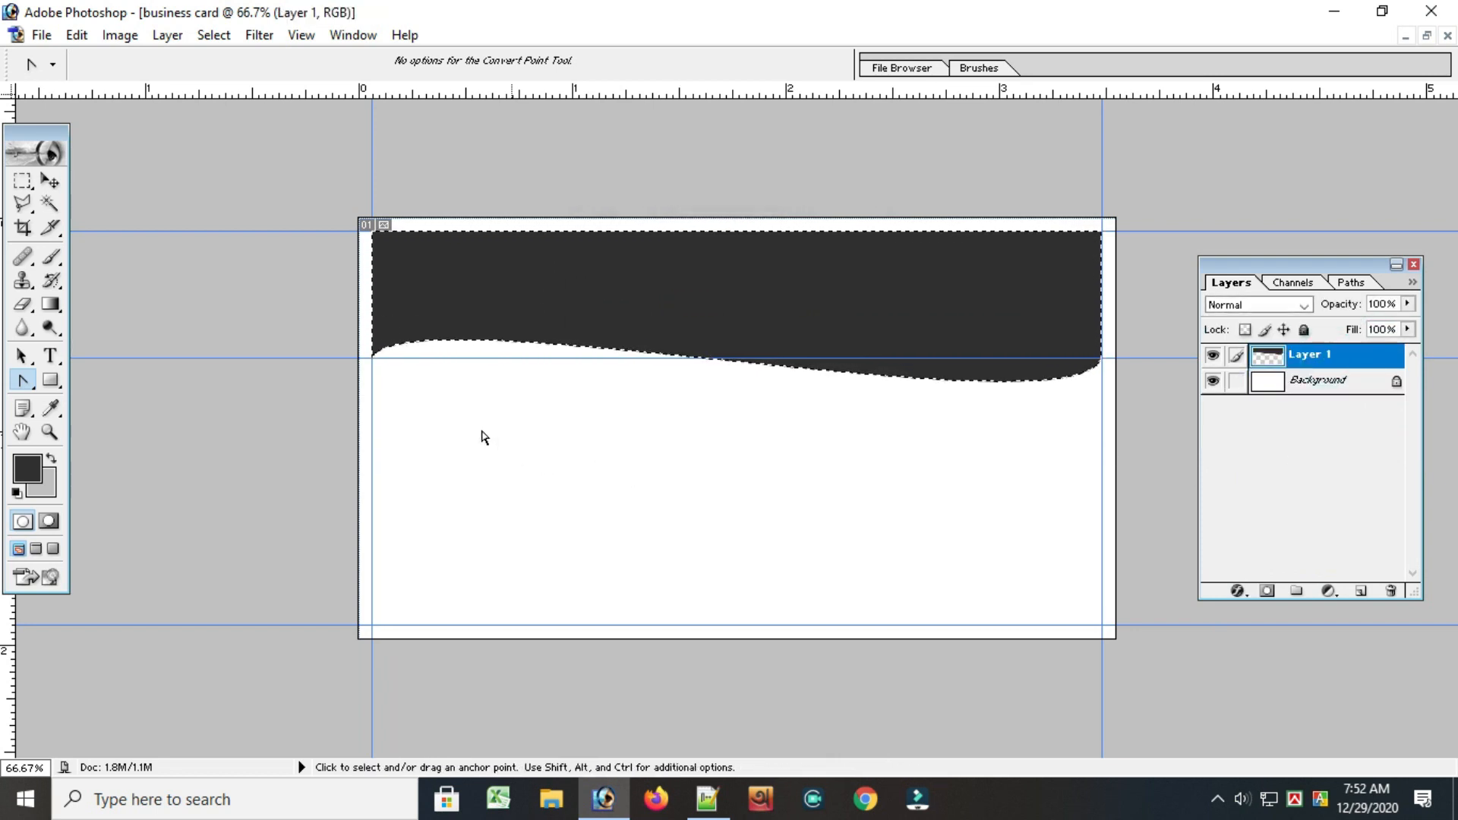
left_click(213, 35)
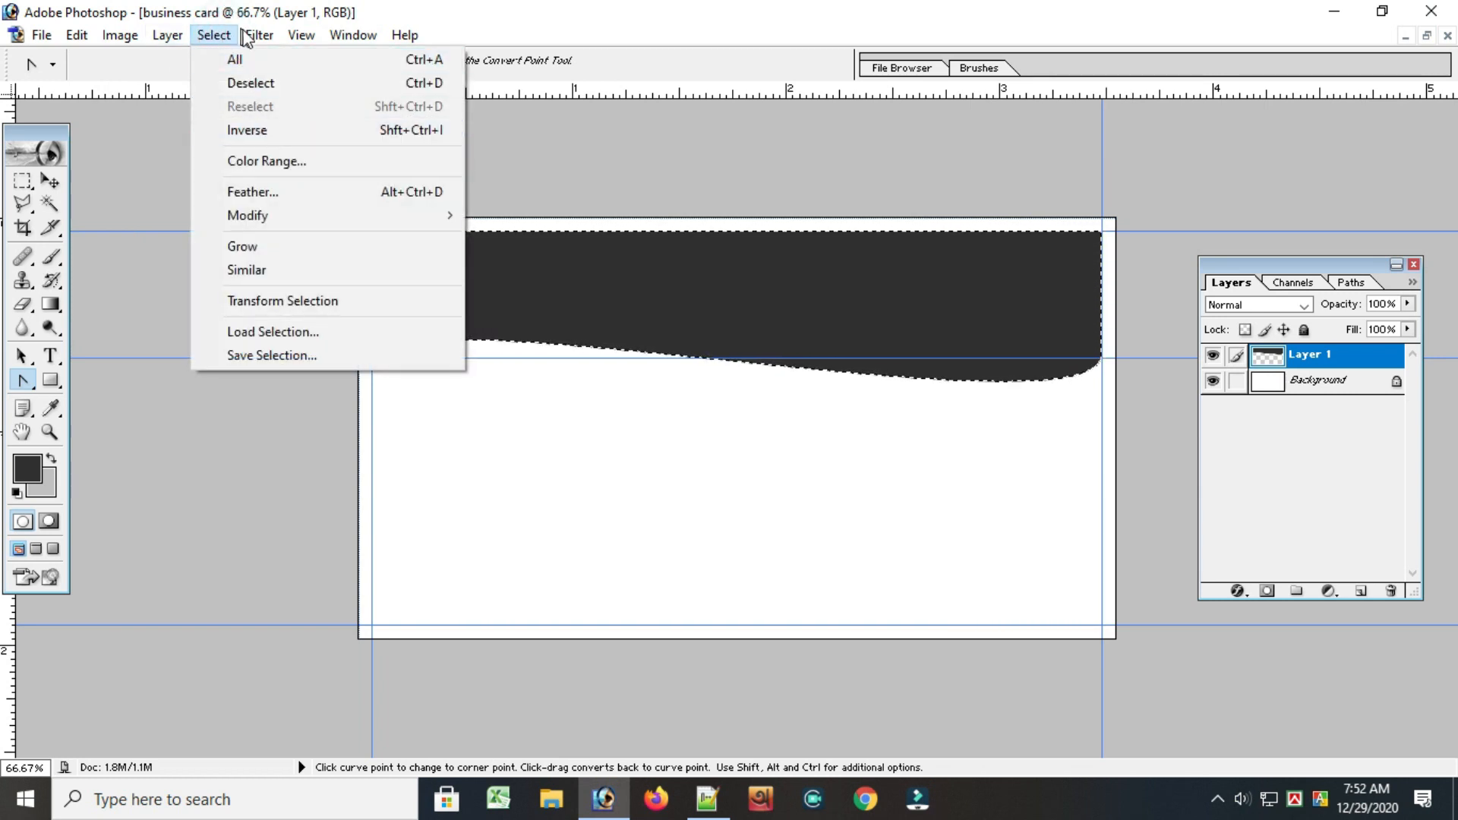
mouse_move(167, 35)
mouse_move(213, 164)
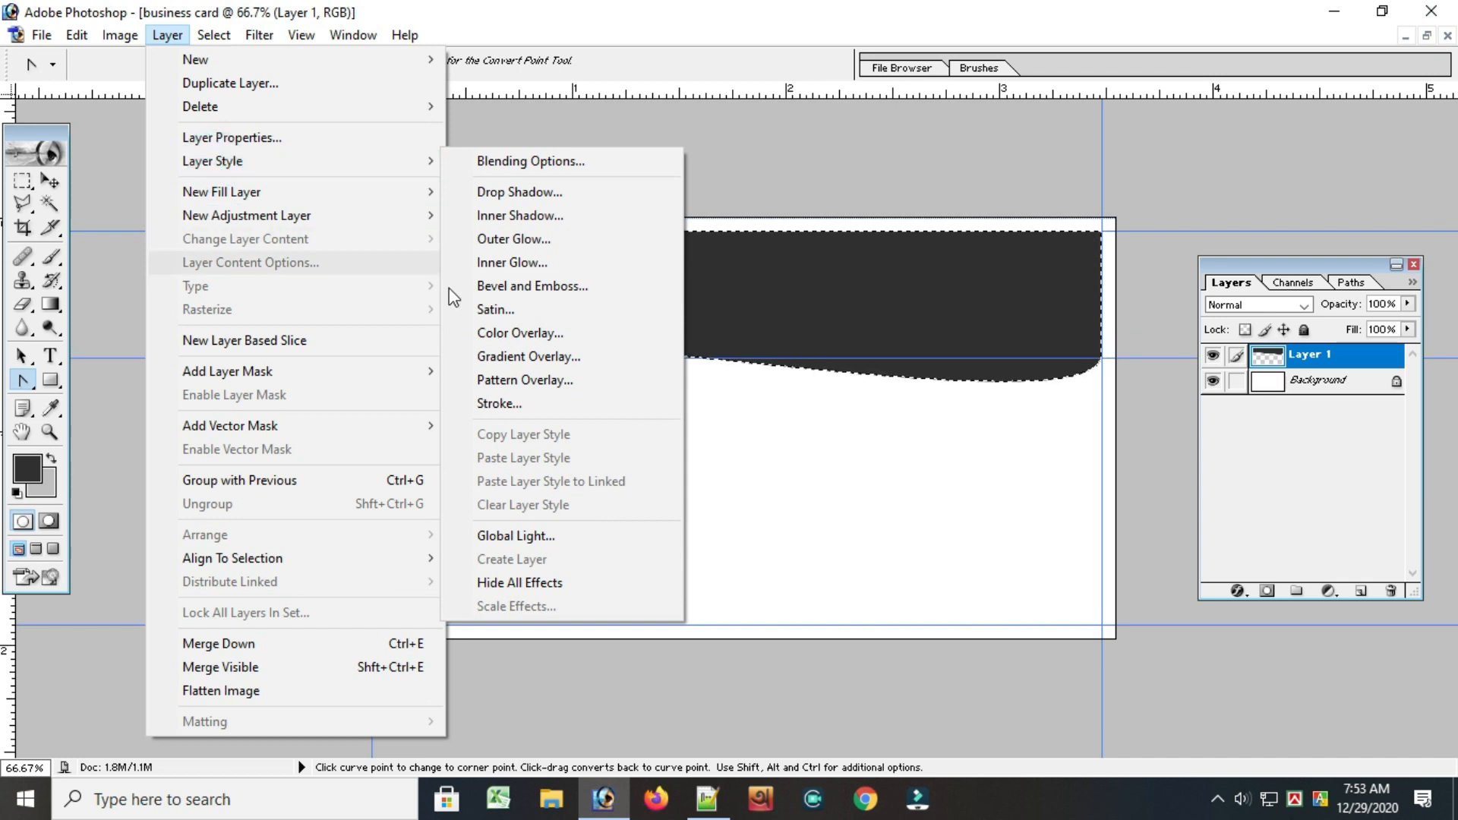
left_click(514, 357)
left_click_drag(1096, 240, 1180, 227)
left_click(1232, 349)
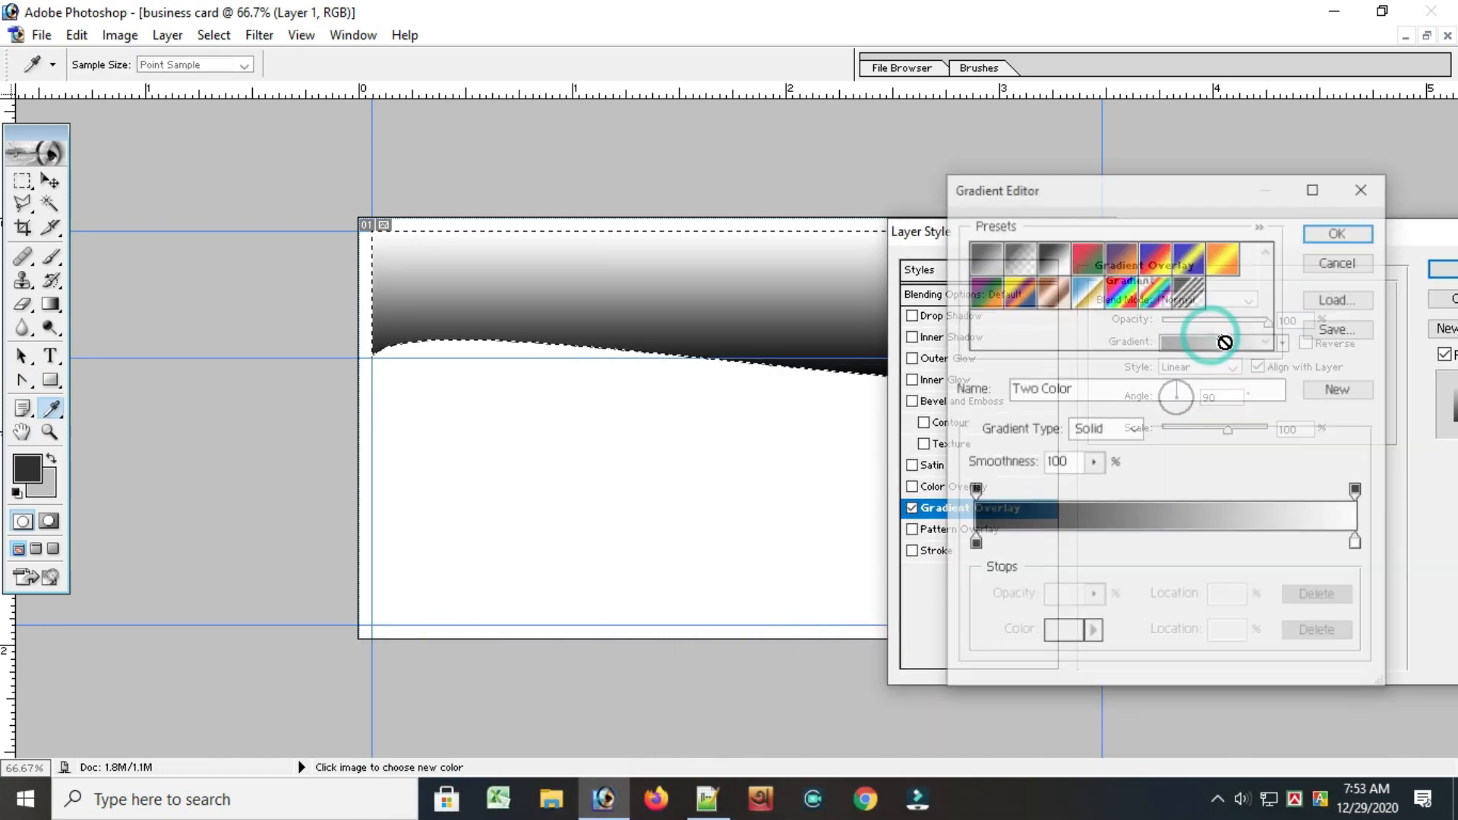
Try several gradient presets on the wave header and choose Foreground to Background
left_click(1019, 260)
left_click(1054, 262)
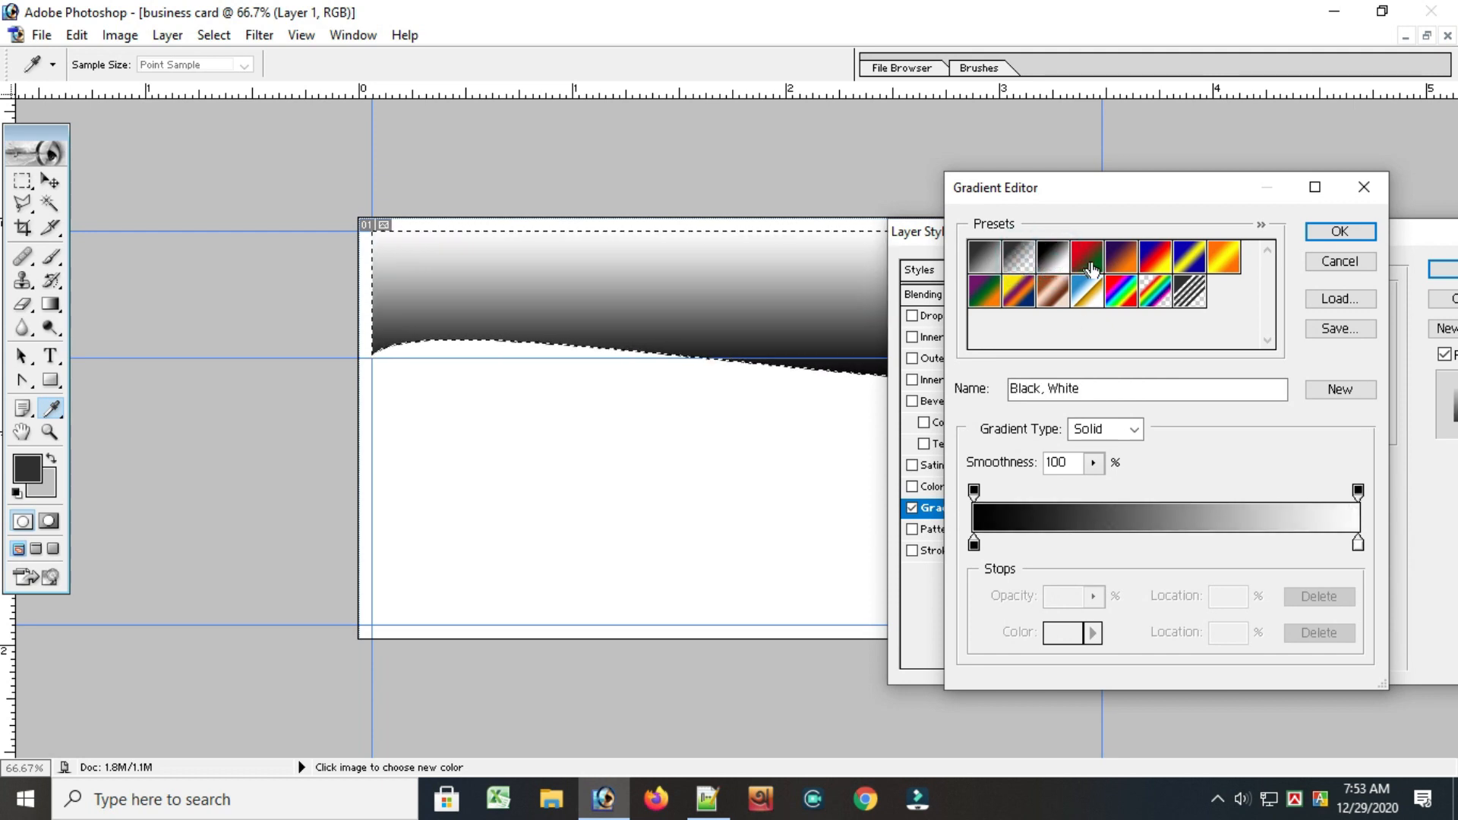
left_click(1089, 265)
left_click(1124, 265)
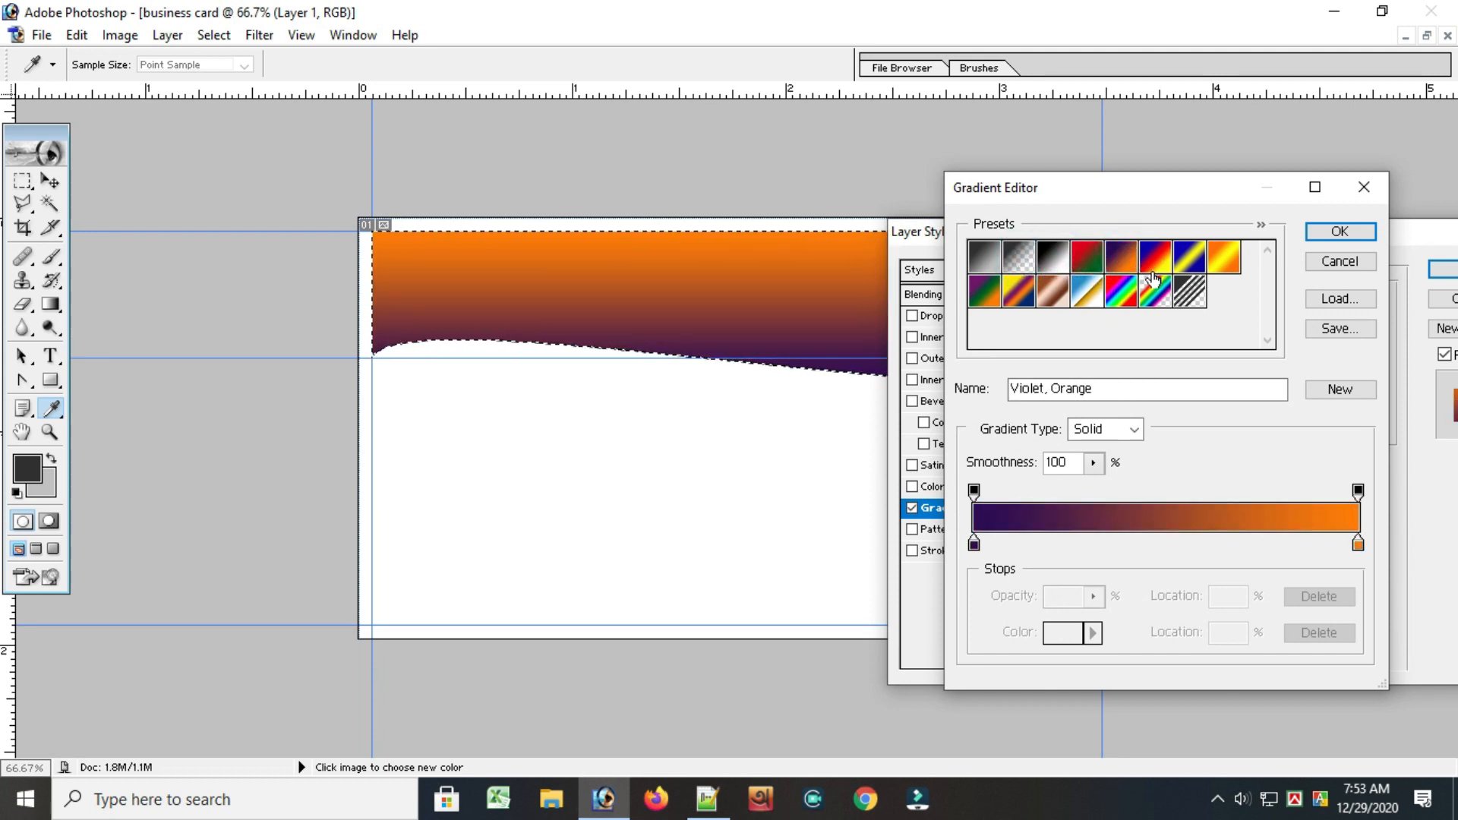
left_click(1157, 270)
left_click(984, 291)
left_click(1017, 300)
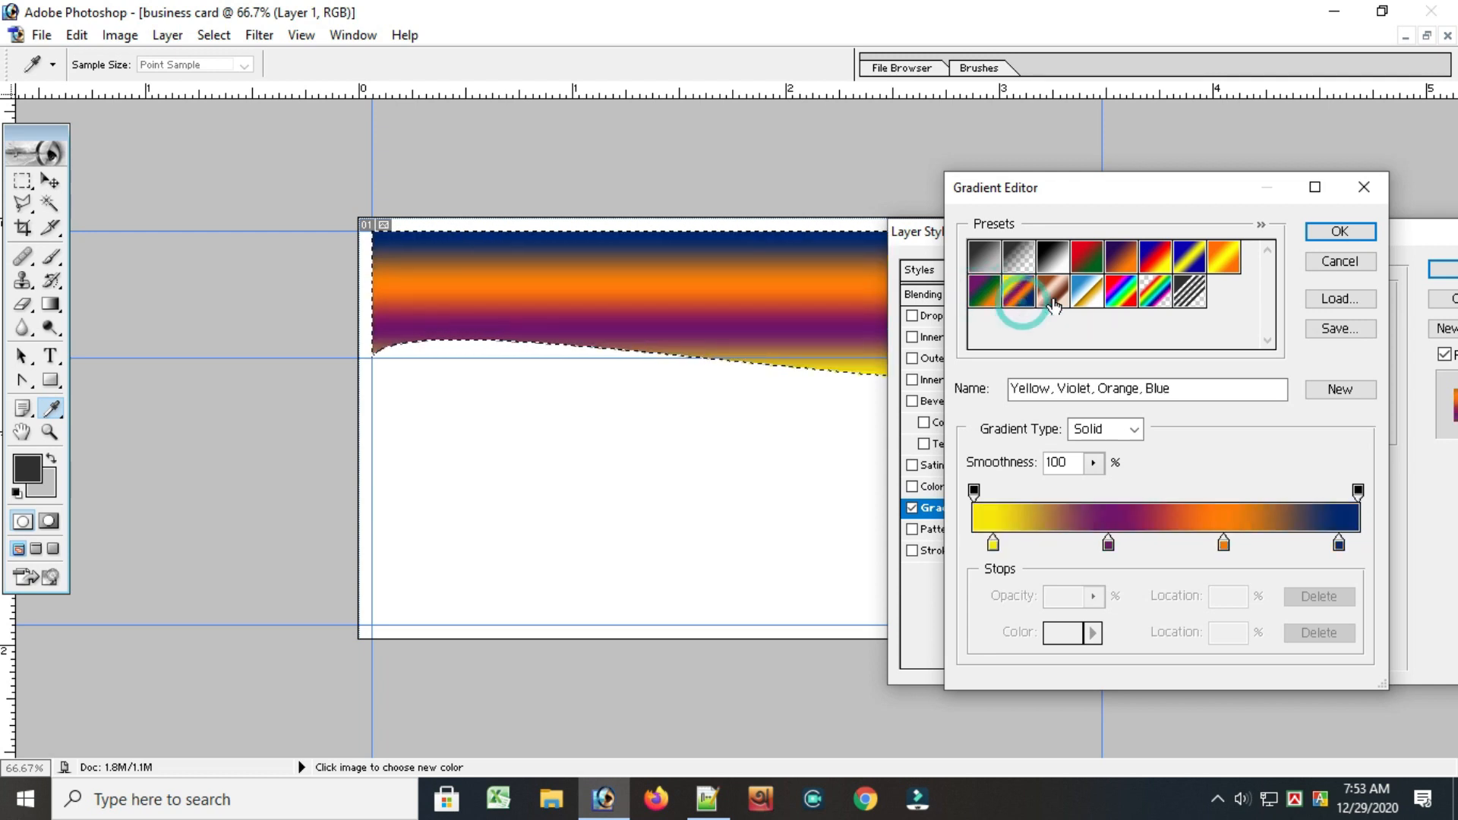
left_click(1097, 301)
left_click(1119, 300)
left_click(1156, 293)
left_click(1187, 293)
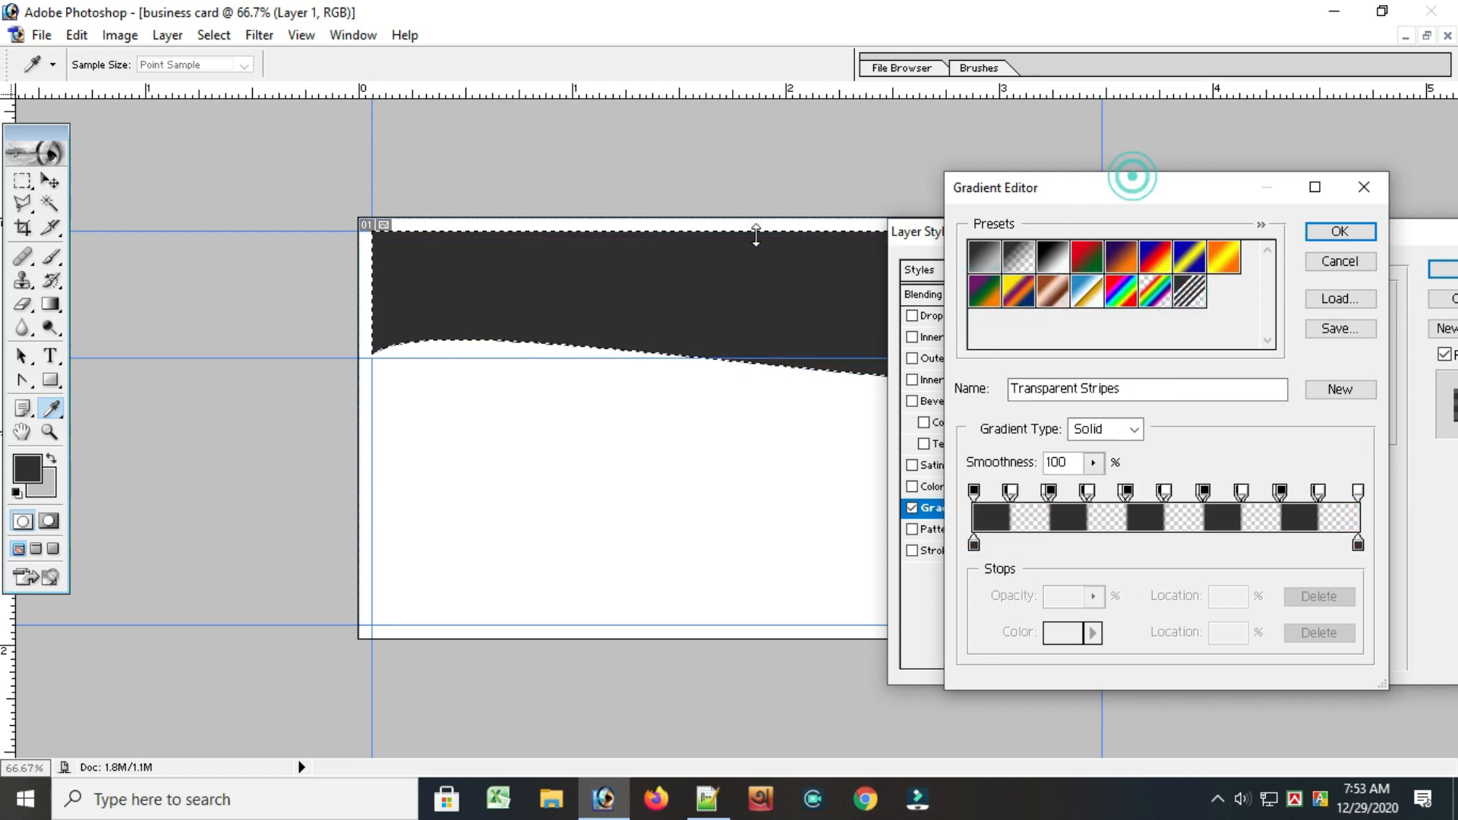
left_click(984, 257)
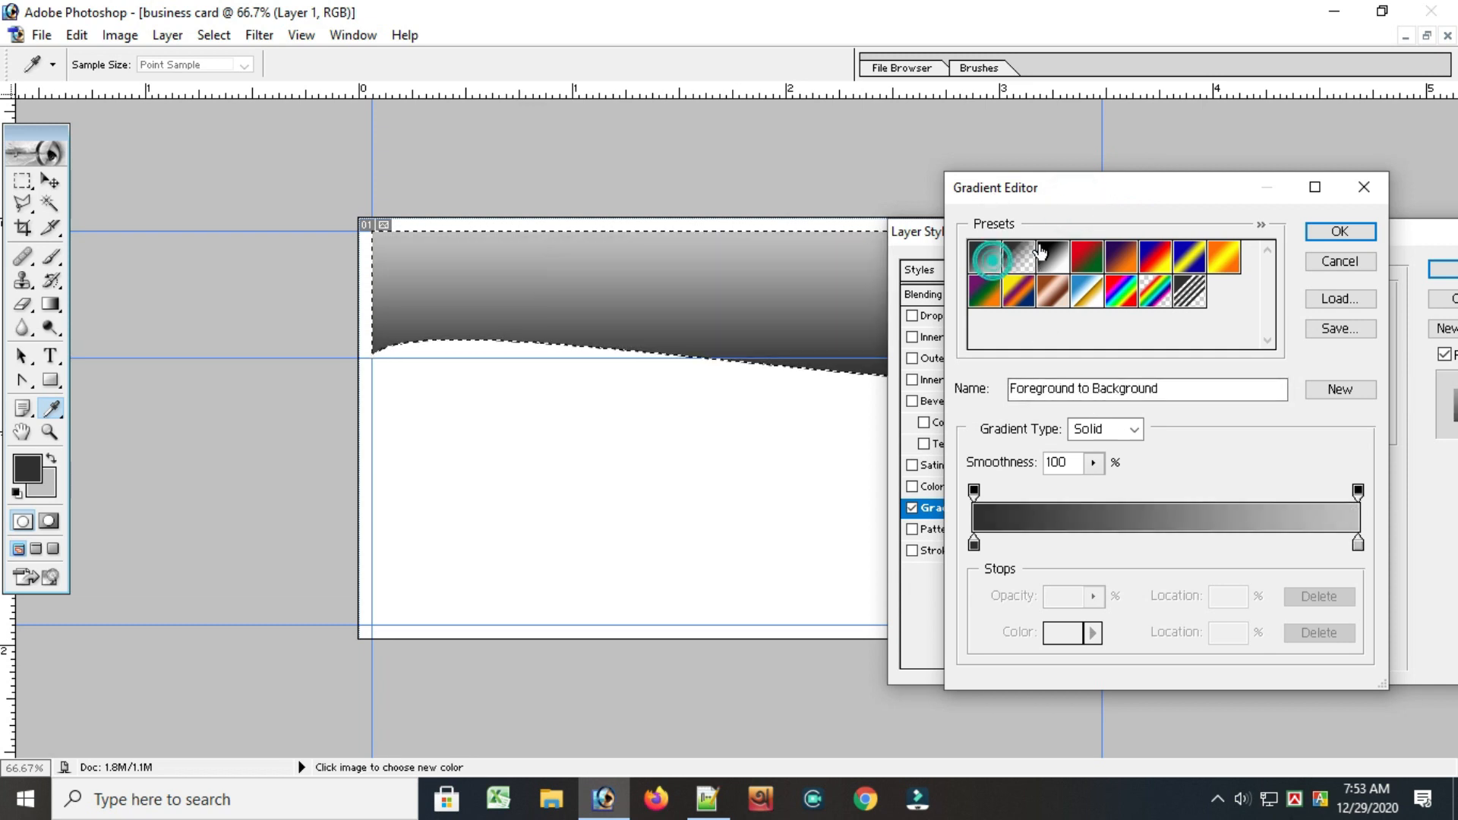
Restrict the picker to web colours and set the gradient's starting colour stop to dark red 330000
left_click_drag(1155, 187, 1159, 136)
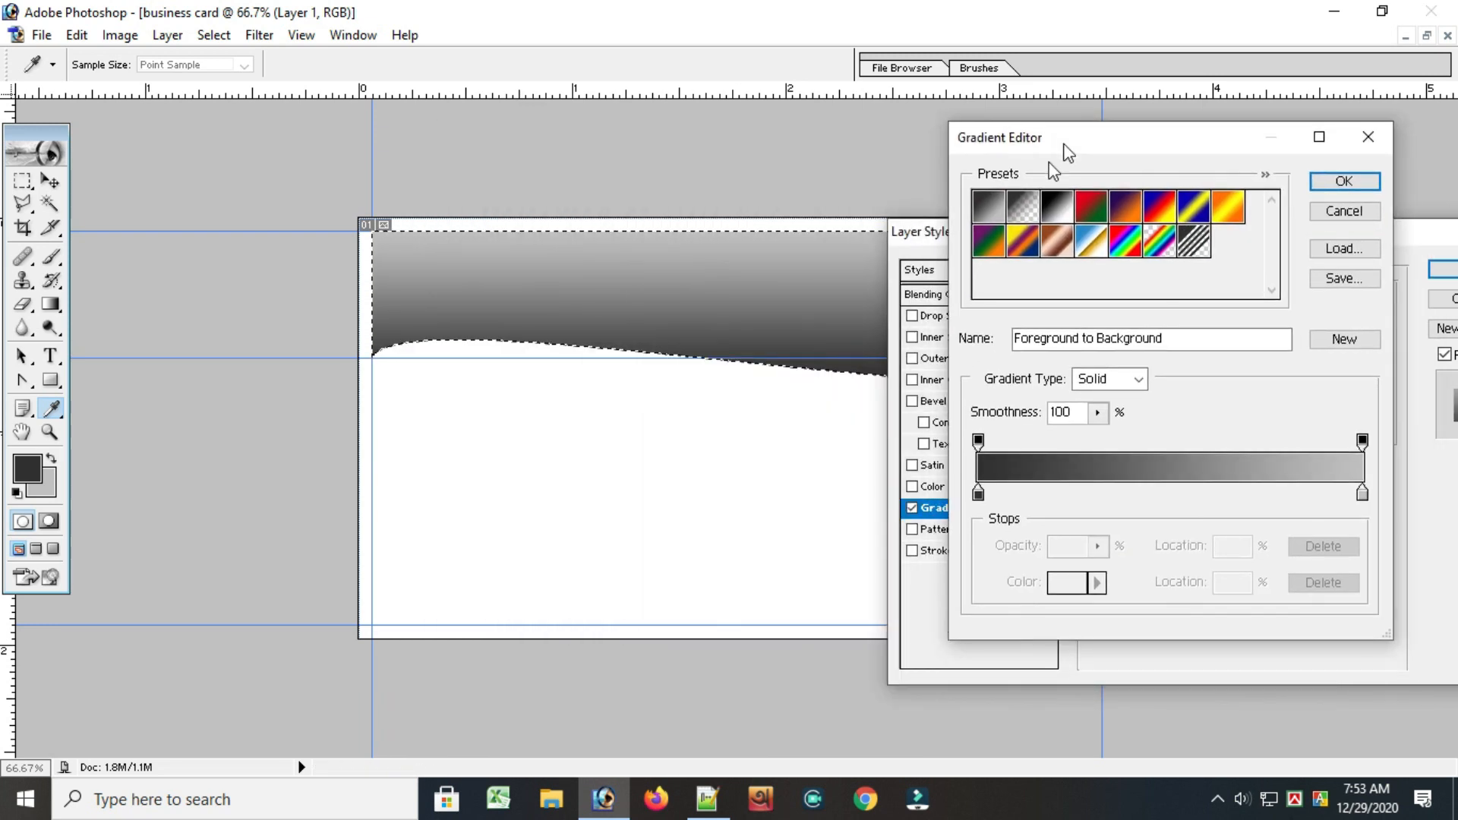
left_click(978, 495)
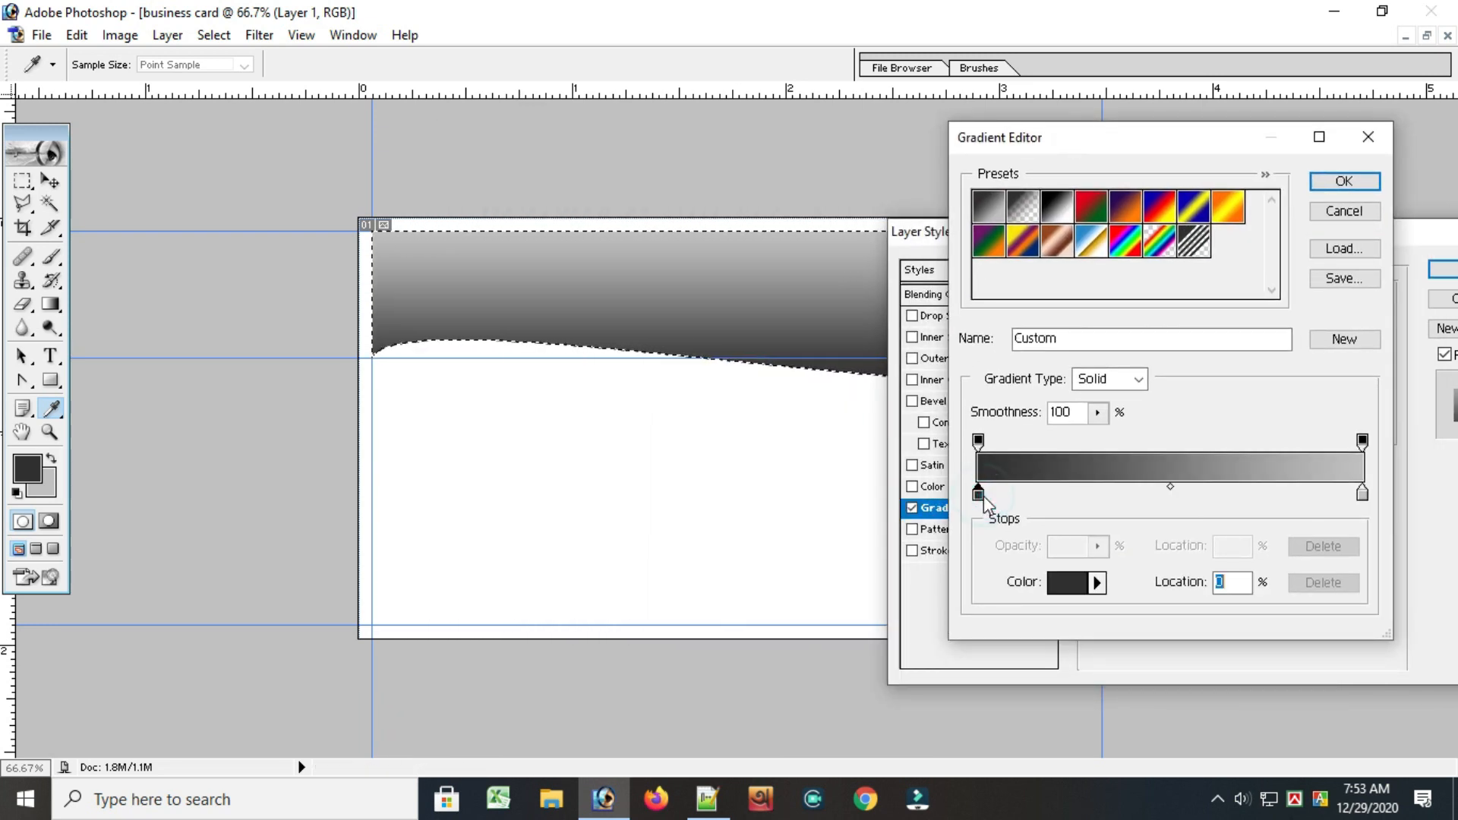
left_click(1065, 580)
left_click(486, 563)
left_click(487, 565)
left_click(504, 529)
left_click(540, 540)
left_click(599, 542)
left_click(672, 539)
left_click(484, 564)
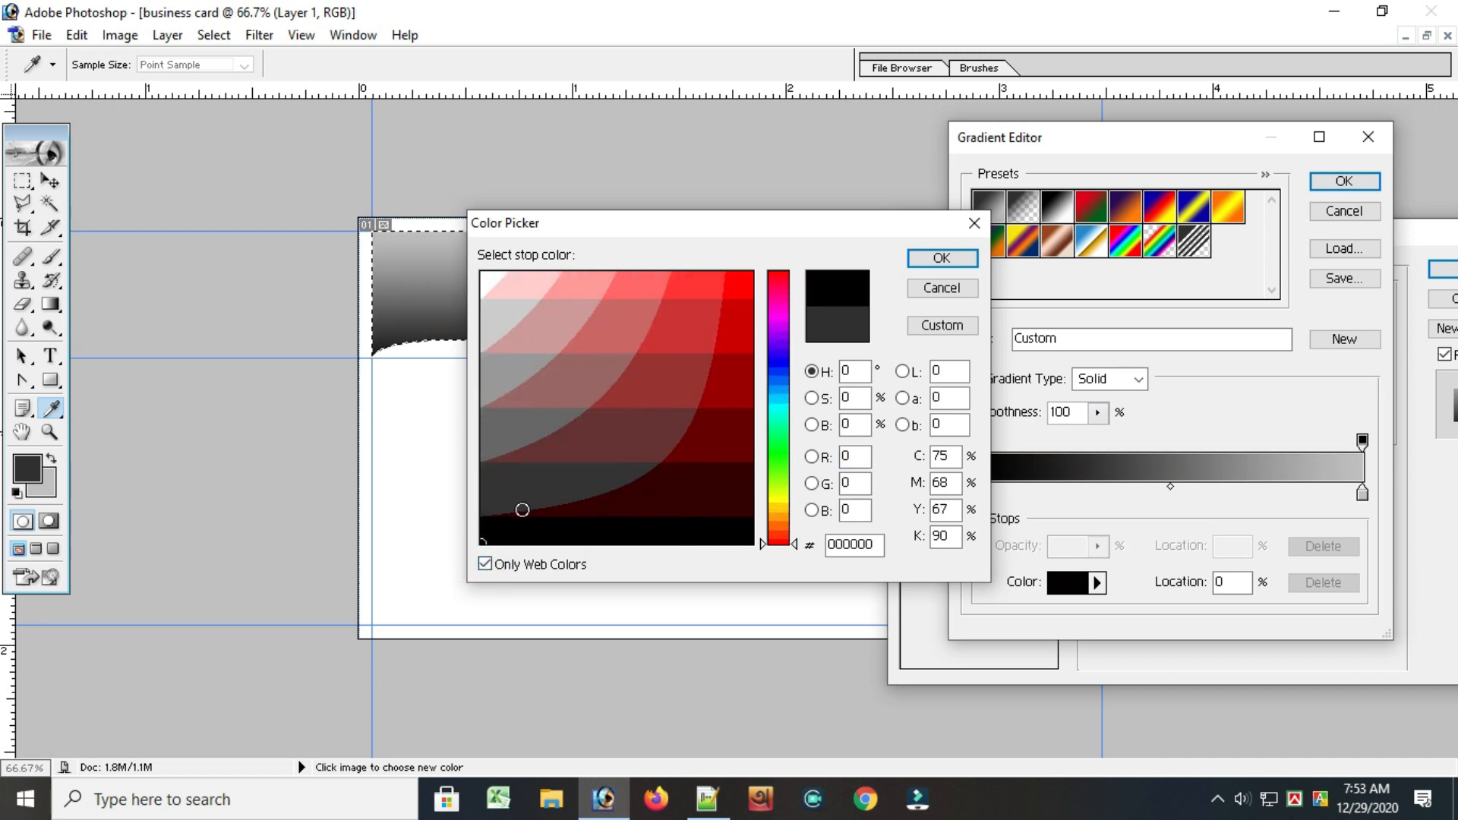
left_click(515, 507)
left_click(504, 516)
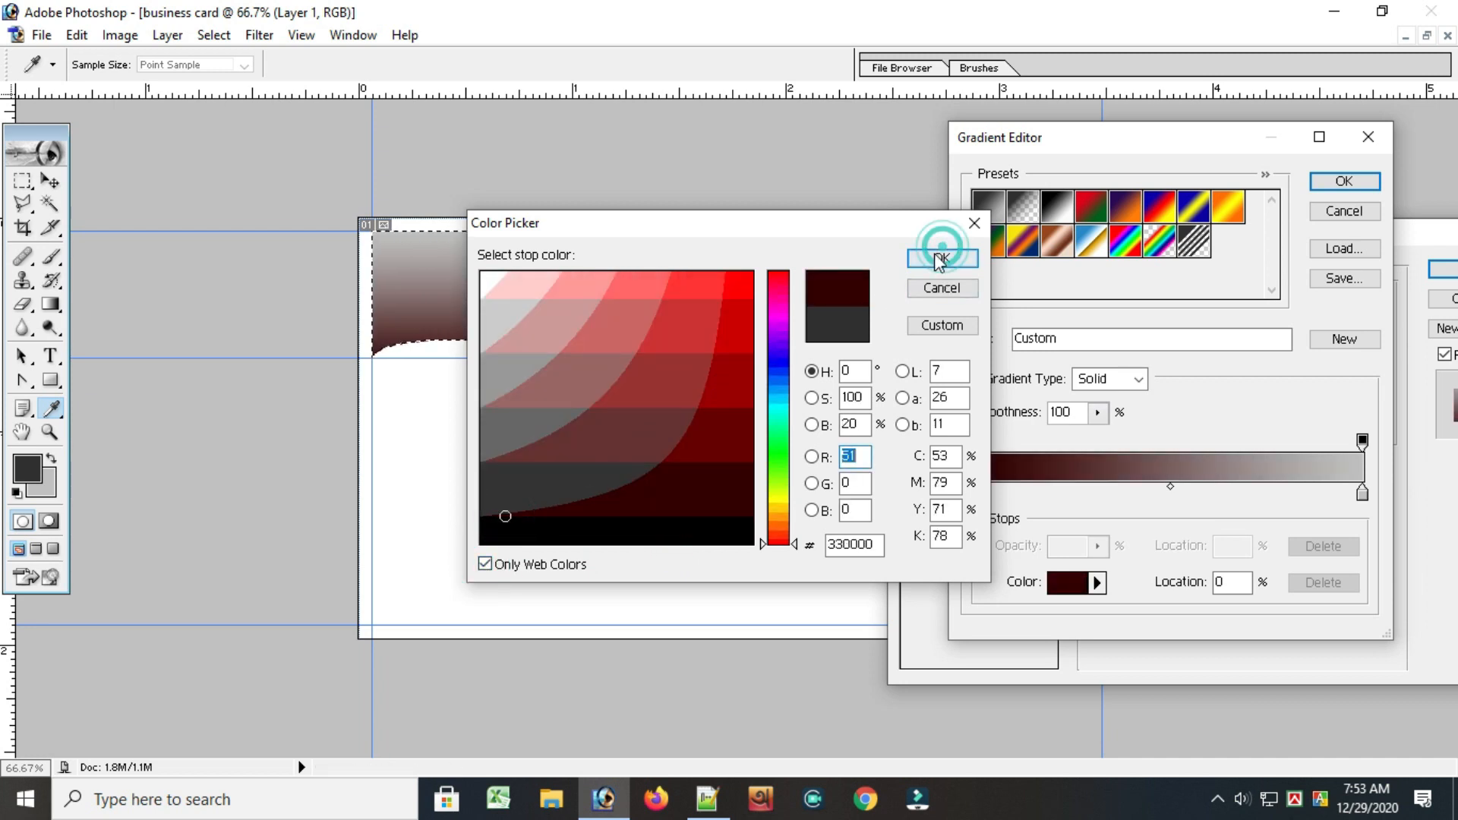
left_click(935, 256)
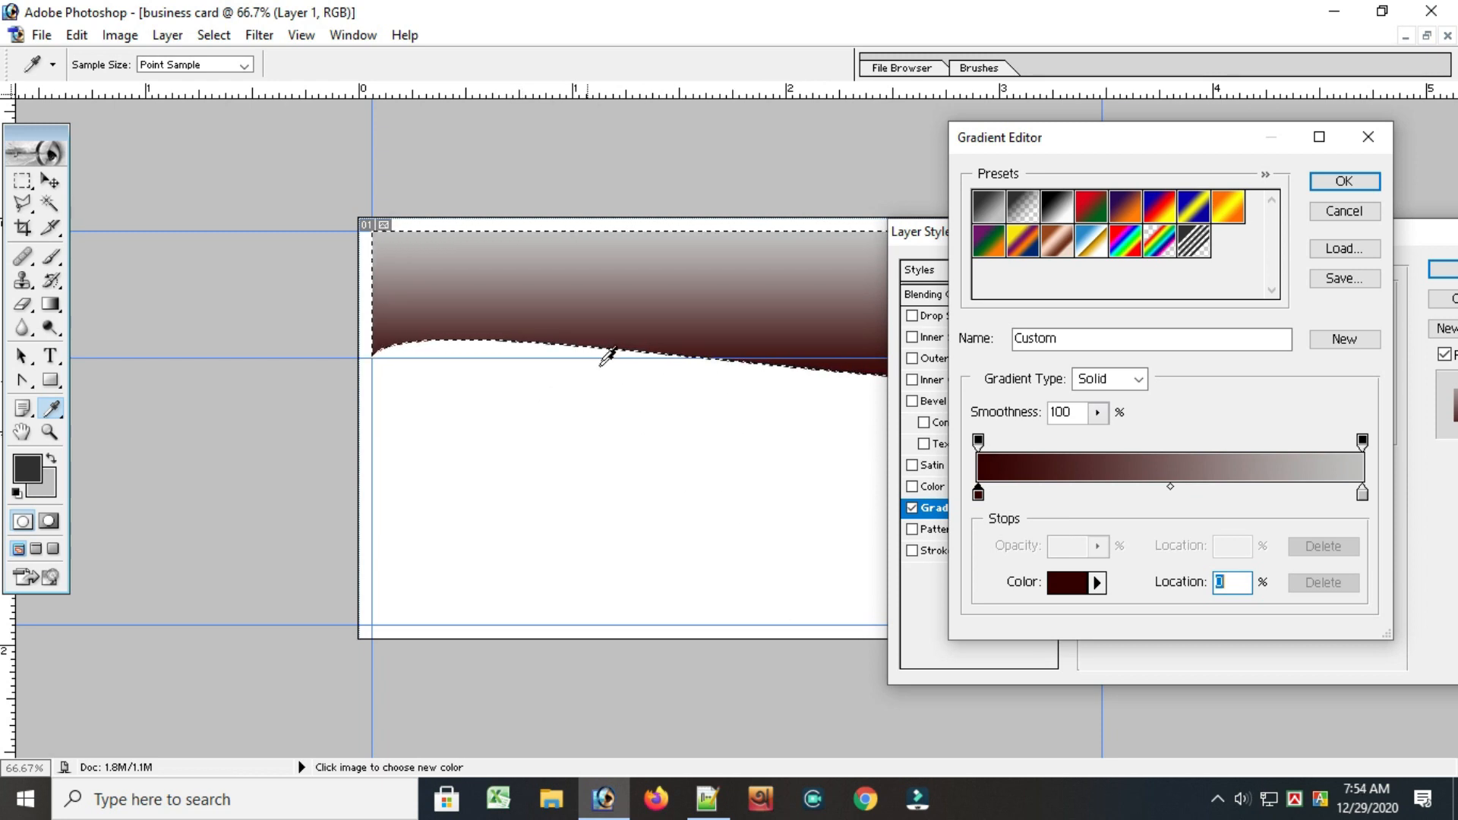
left_click(978, 493)
left_click(1066, 582)
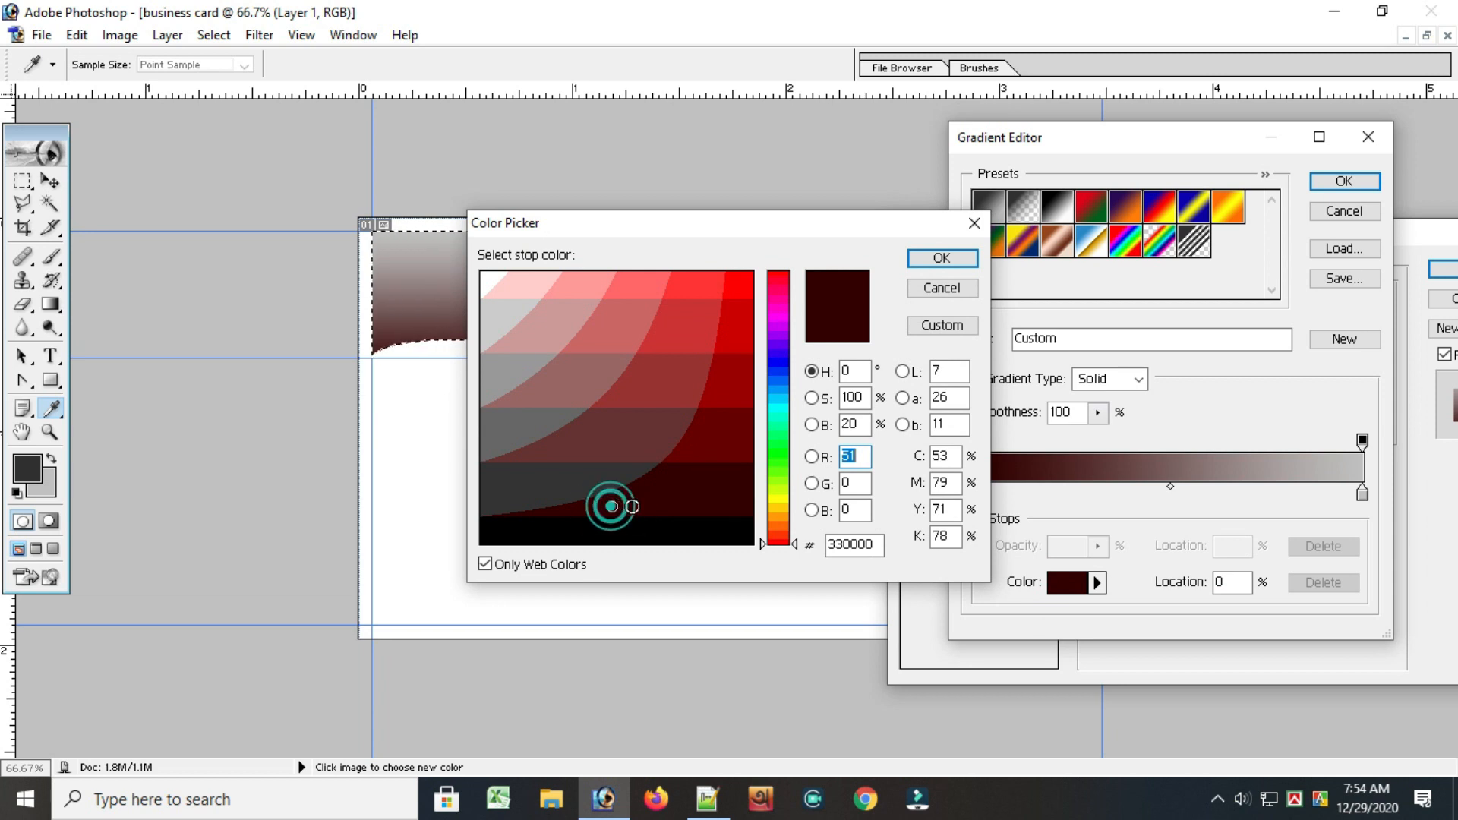
left_click(975, 257)
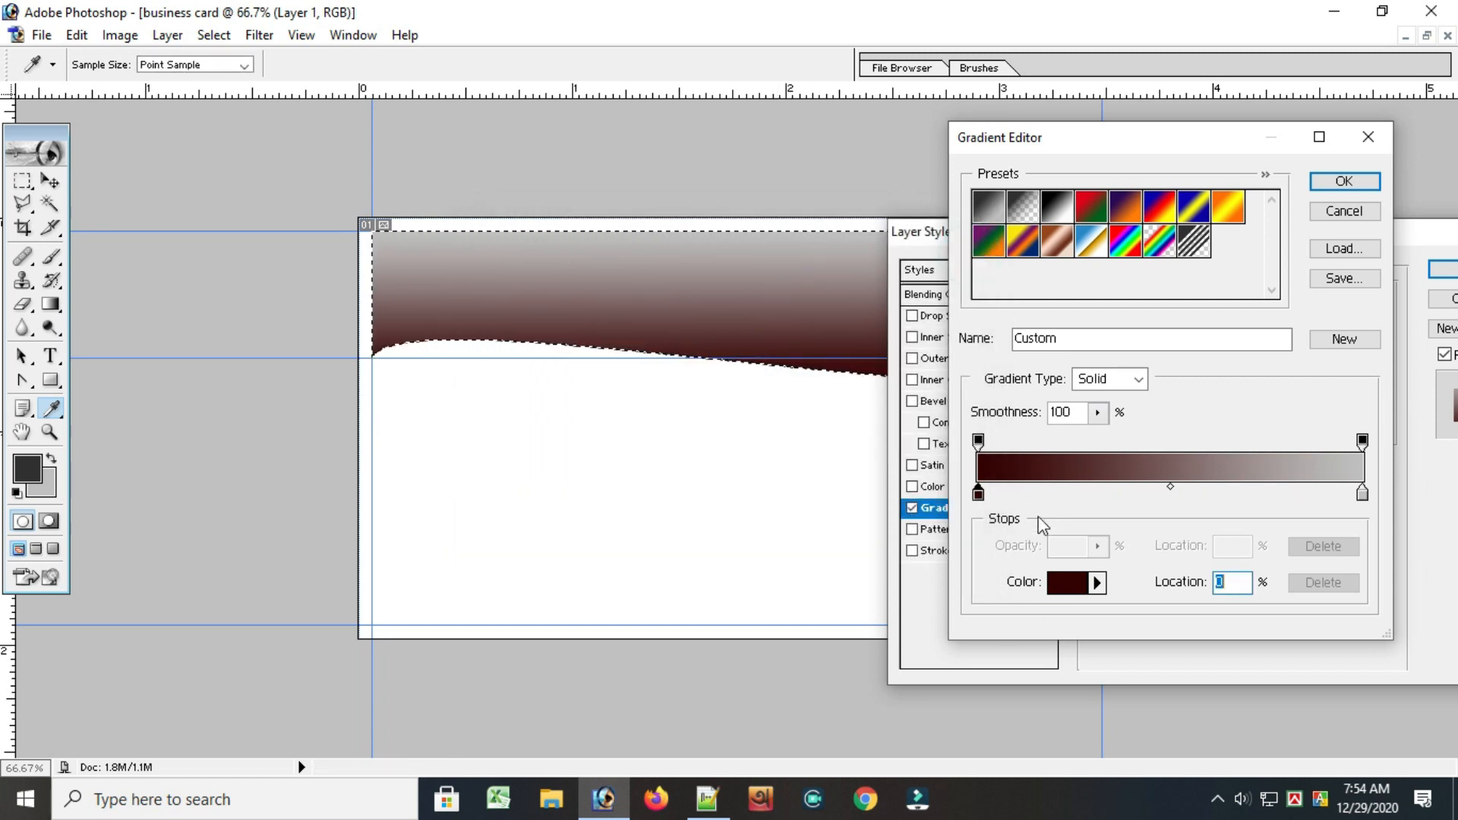
left_click(978, 442)
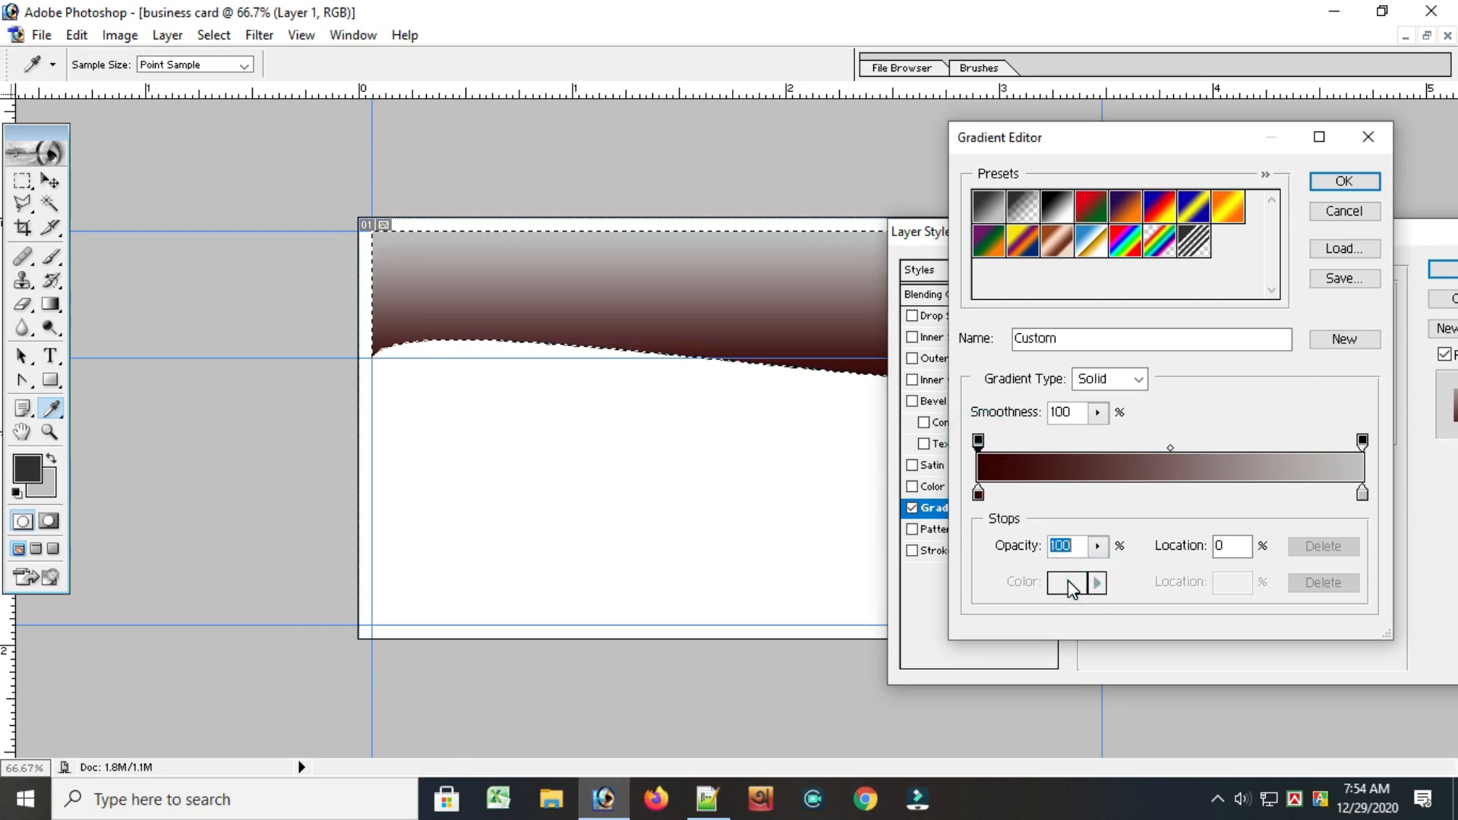
left_click(1097, 546)
left_click_drag(1129, 582, 1182, 600)
left_click(1188, 511)
left_click_drag(1362, 493, 1109, 450)
left_click(1357, 454)
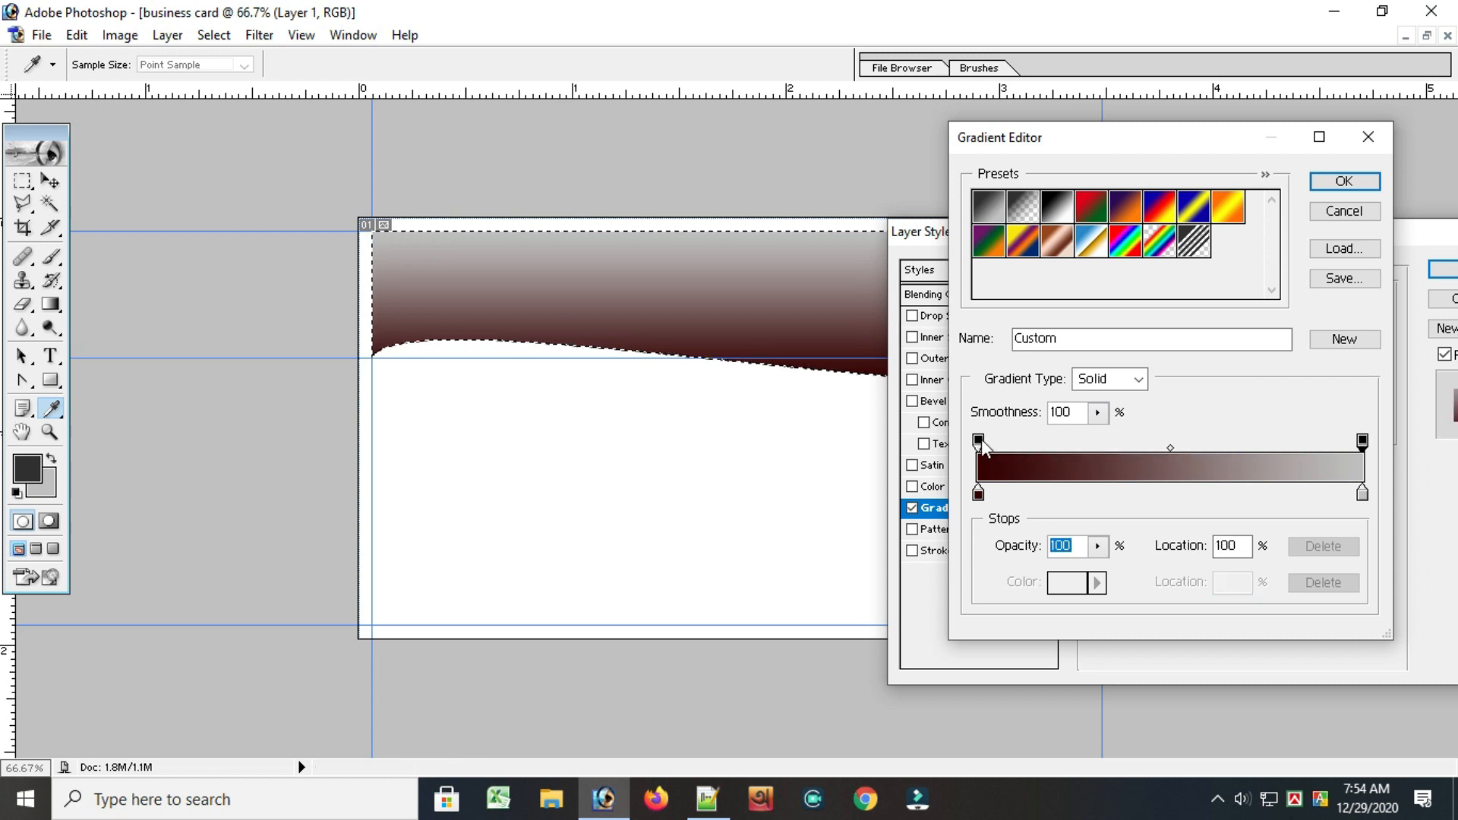
left_click_drag(981, 439, 1107, 440)
left_click_drag(1245, 441, 980, 442)
Accept the custom gradient and apply the Gradient Overlay to Layer 1
left_click(1345, 182)
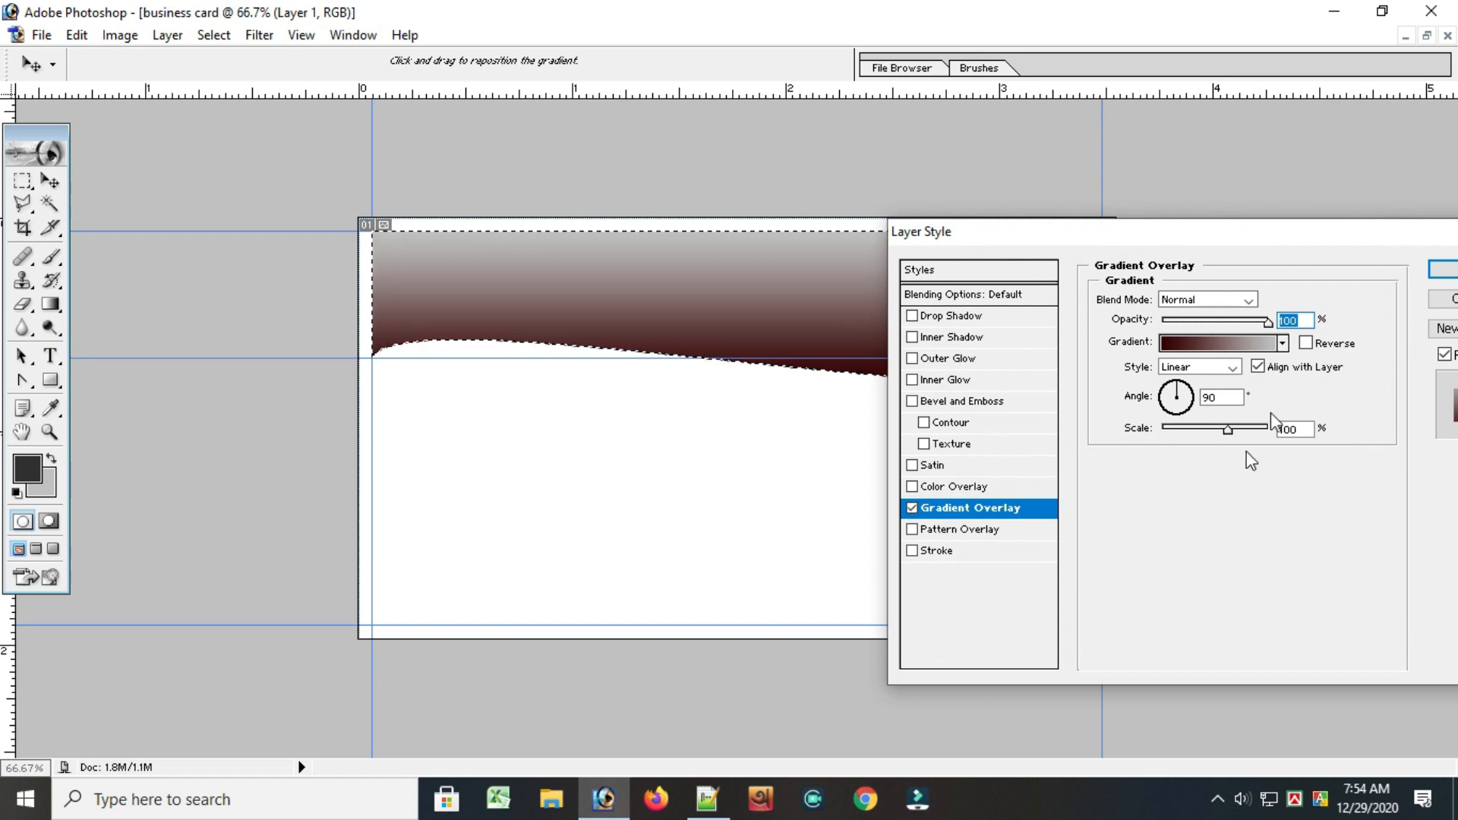
left_click_drag(1172, 231, 881, 237)
left_click(1189, 274)
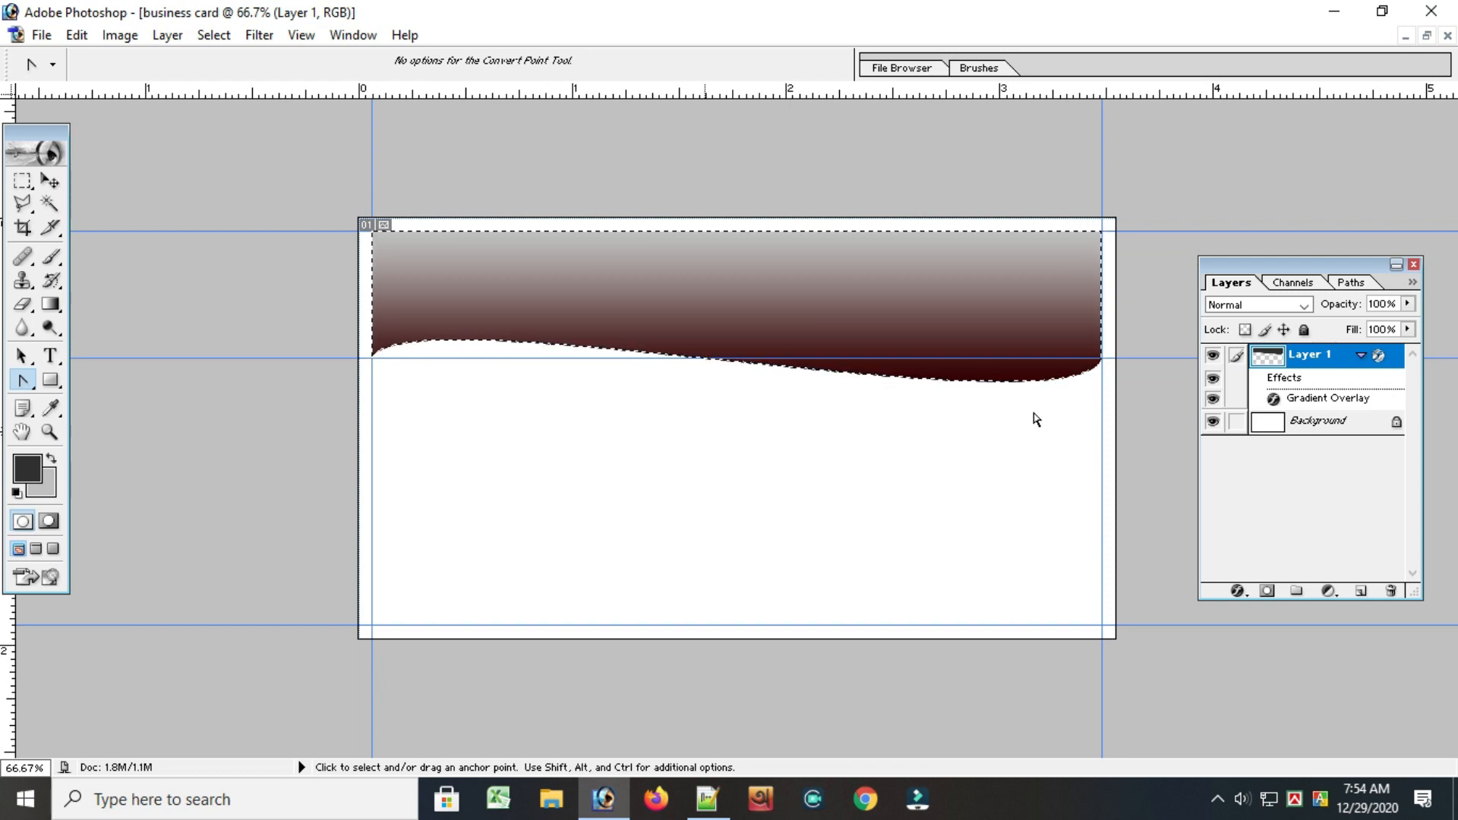
Copy the selected wave area of Layer 1 to a new layer
right_click(1316, 360)
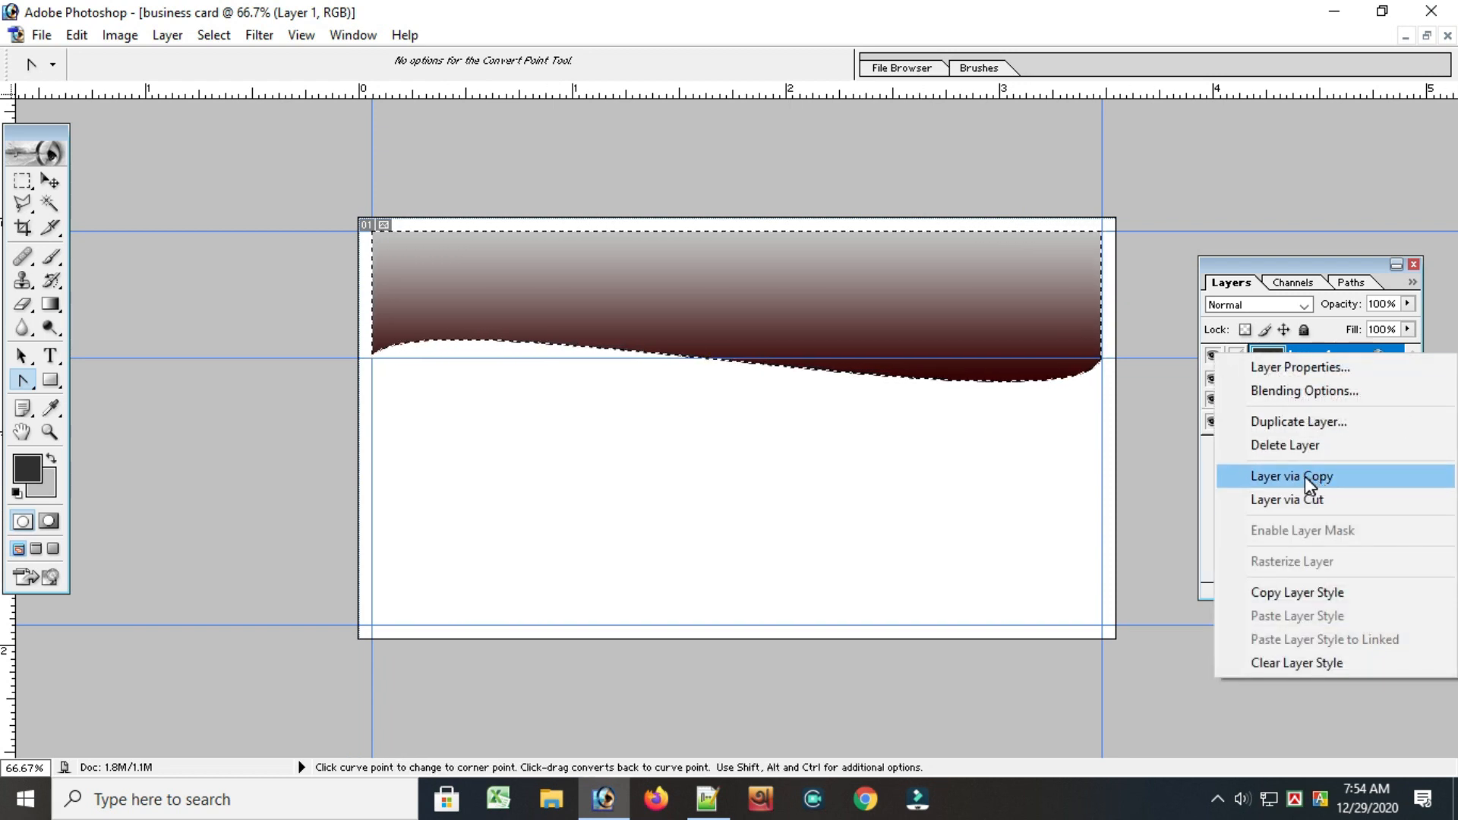
left_click(1304, 477)
right_click(1300, 358)
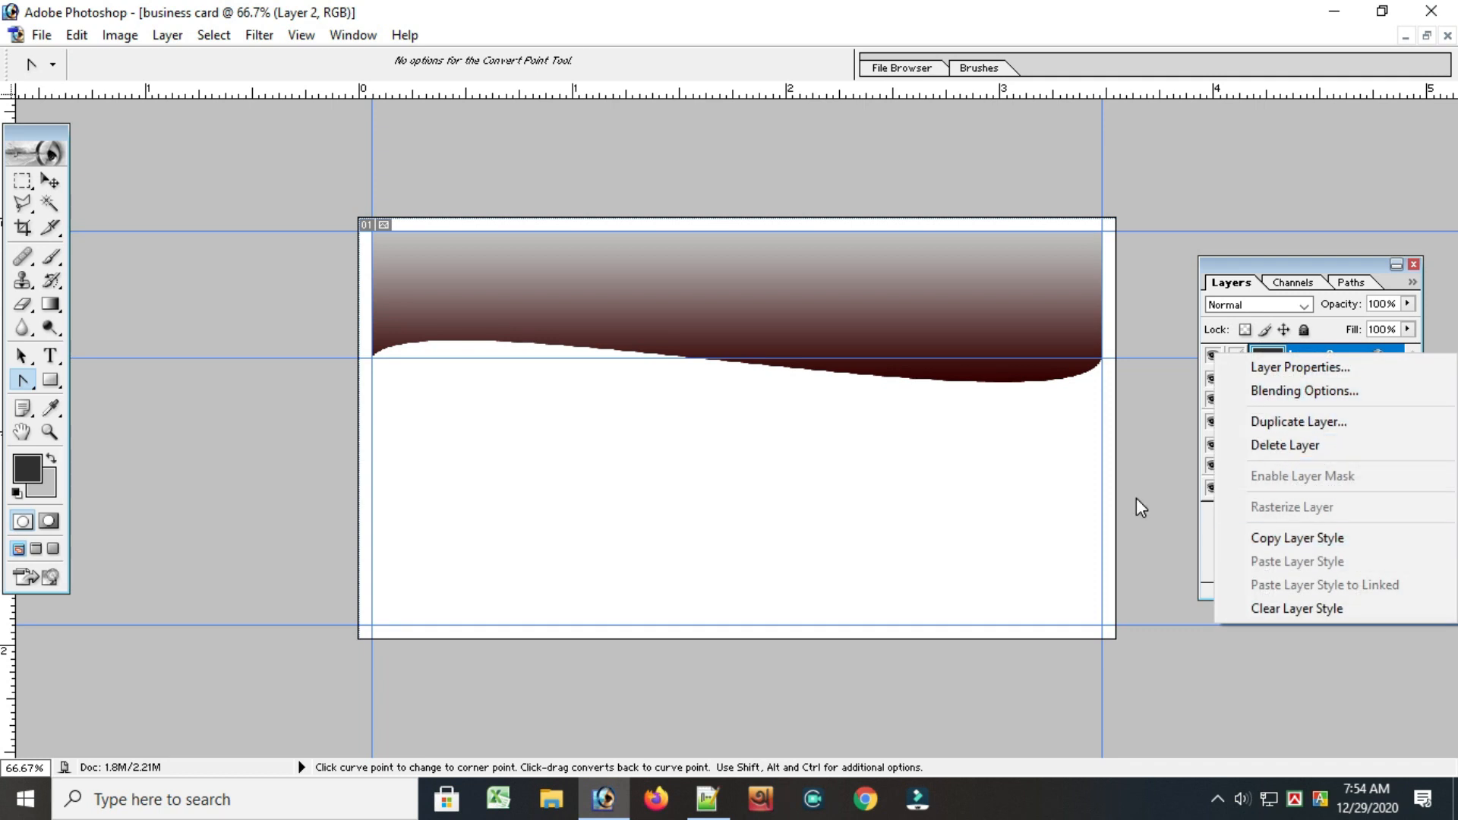
left_click(1136, 504)
Duplicate Layer 1 and make the duplicate the active layer
left_click(1297, 422)
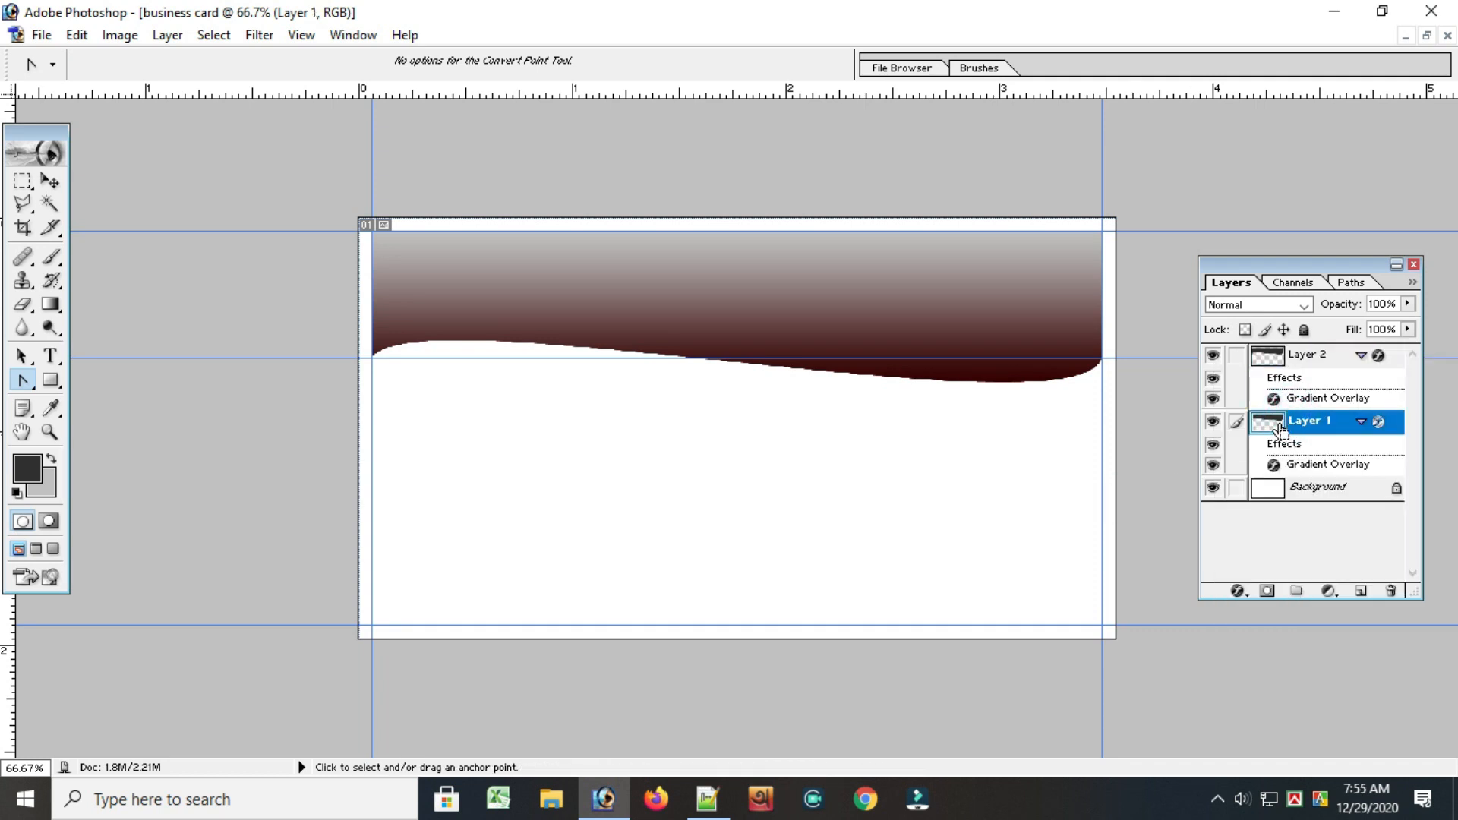
key("ctrl+j")
left_click(1296, 492)
left_click(1306, 421)
left_click(1302, 379)
left_click(1302, 429)
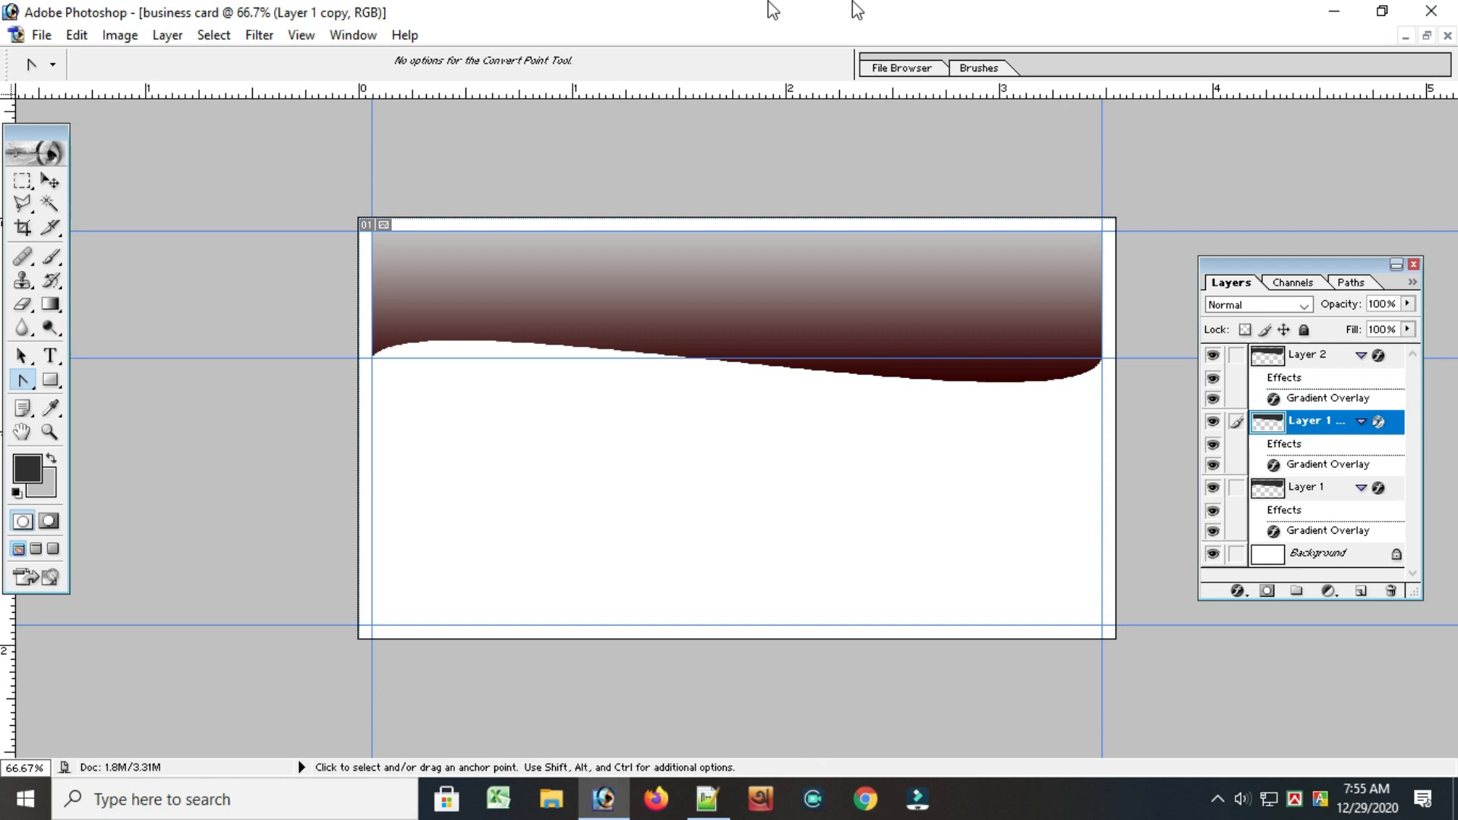
Set the Gradient Overlay angle of the Layer 1 duplicate to 180°
left_click(164, 34)
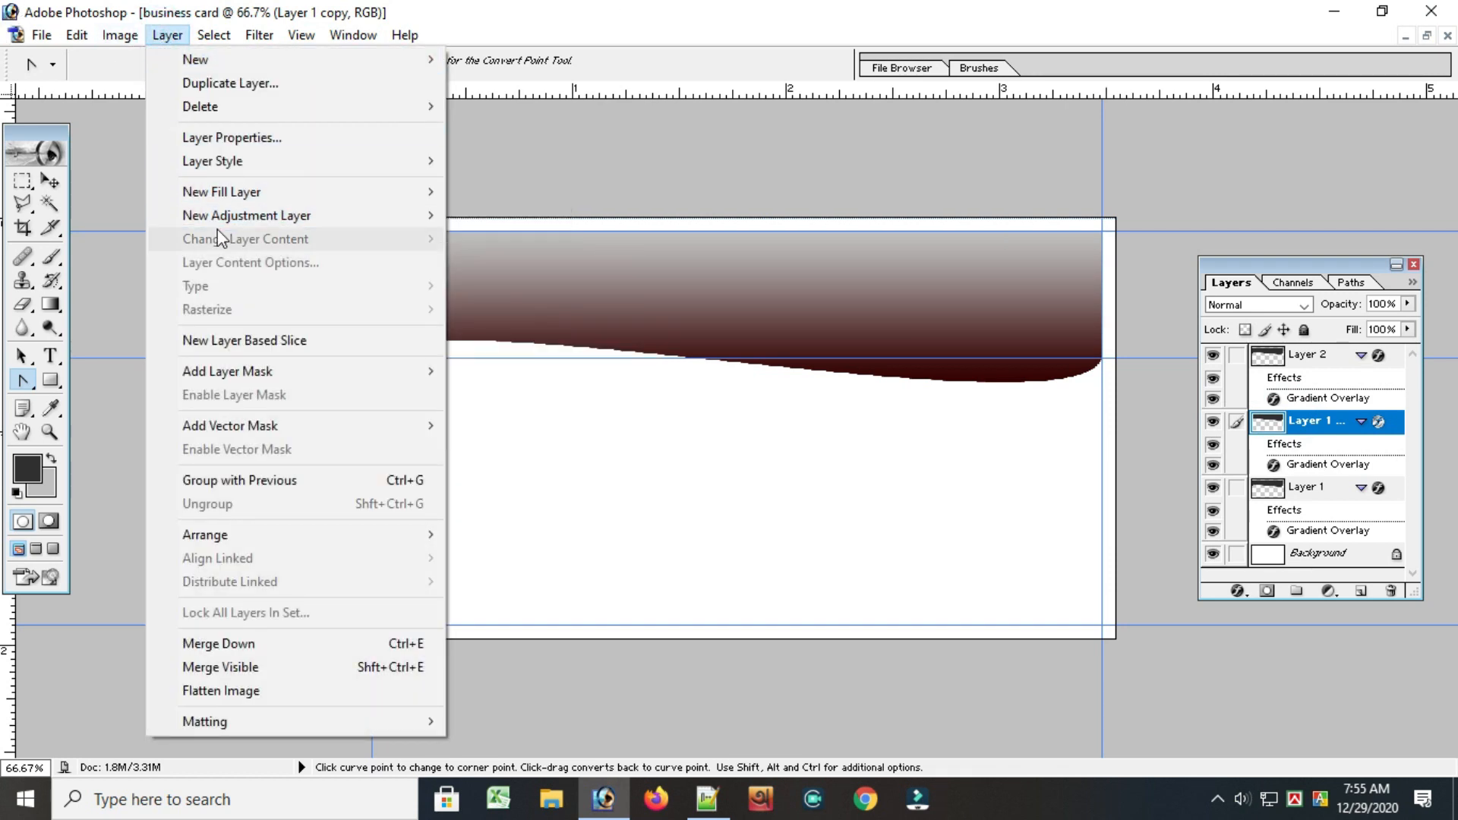
mouse_move(240, 168)
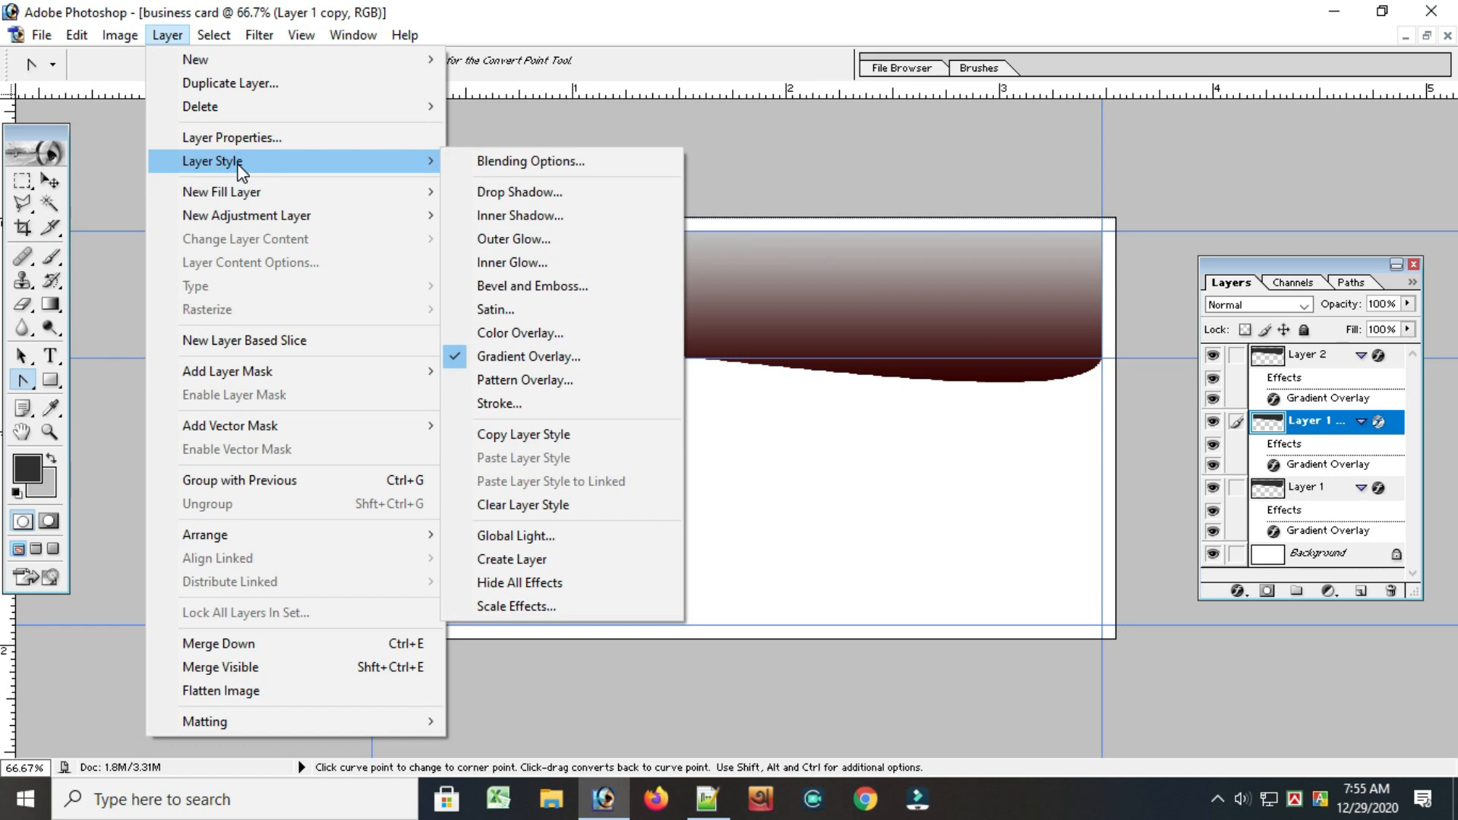
left_click(486, 354)
left_click(905, 405)
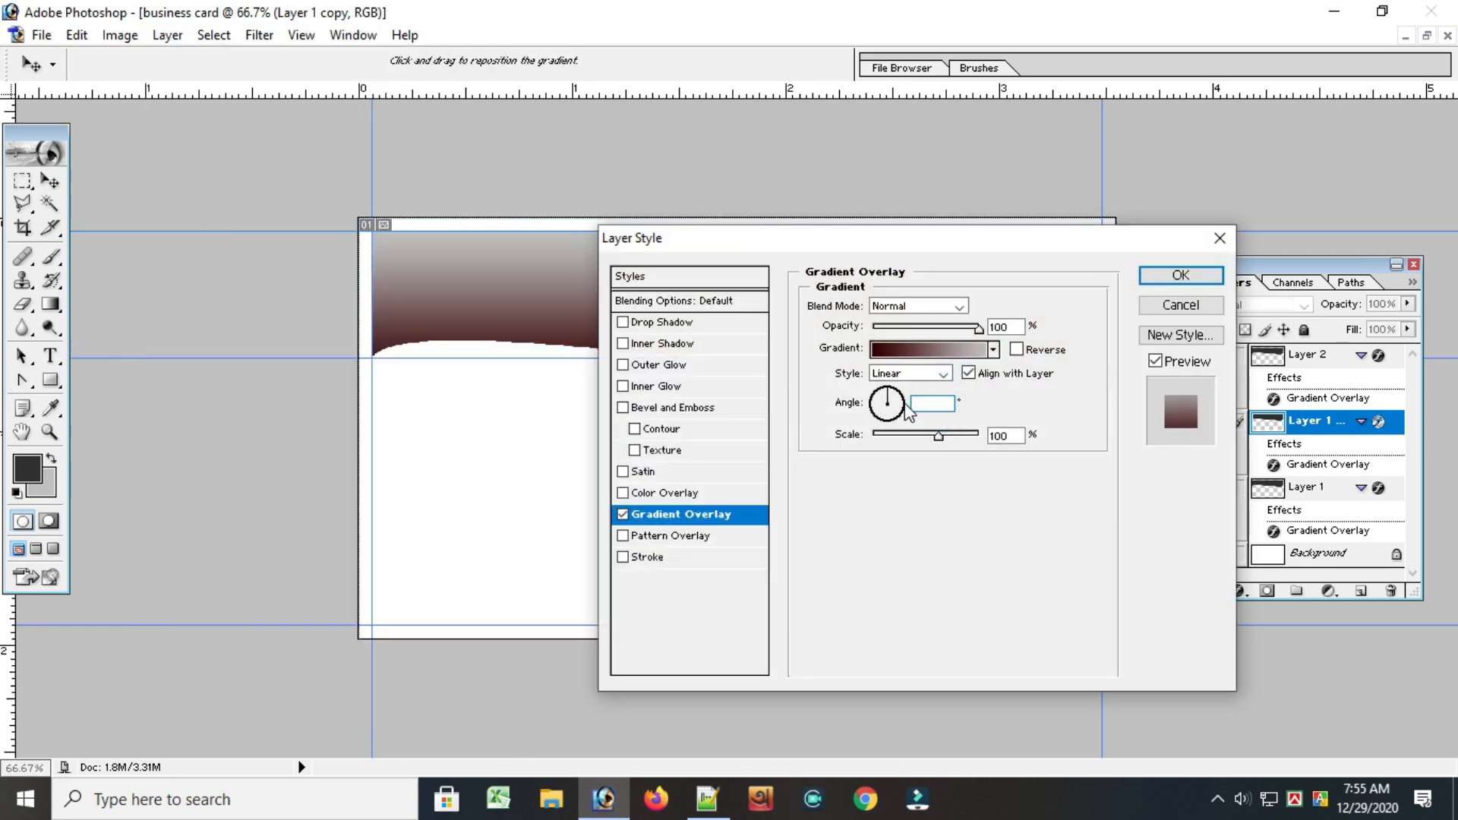
type("180")
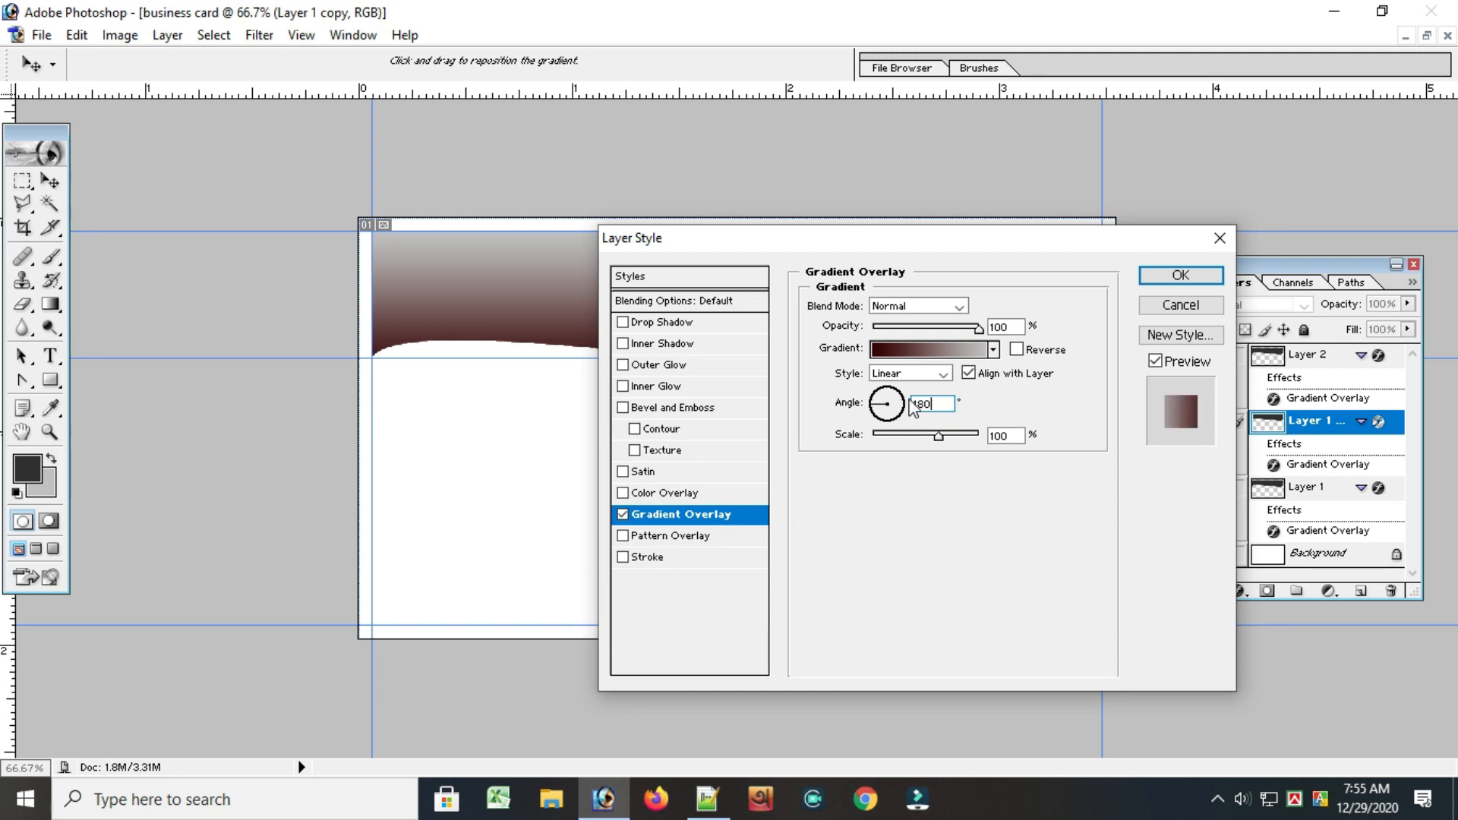
left_click(1182, 275)
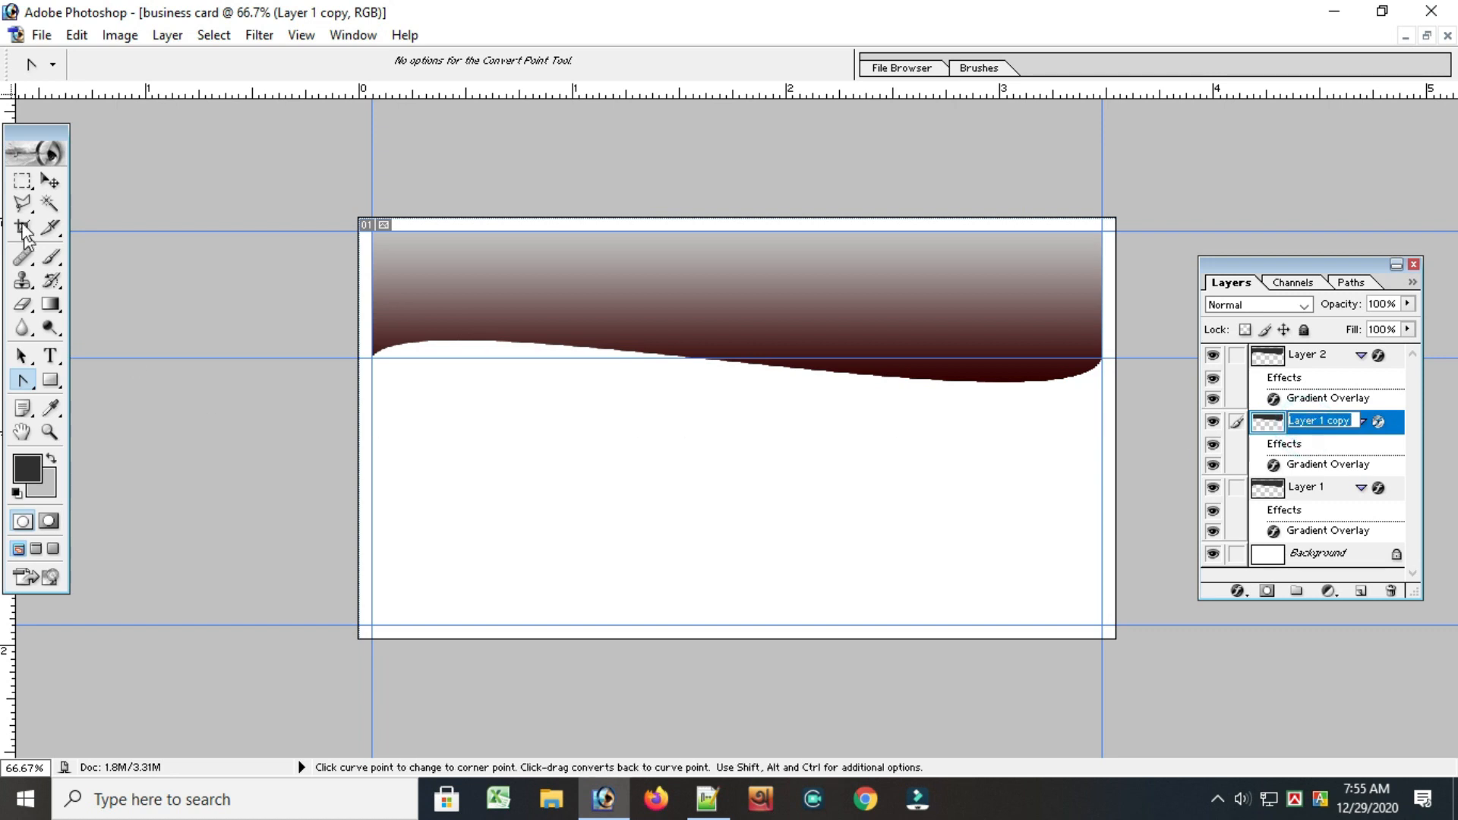
Move Layer 1 copy downward so a strip of its gradient shows below the Layer 2 wave
left_click(49, 181)
left_click_drag(418, 295, 416, 329)
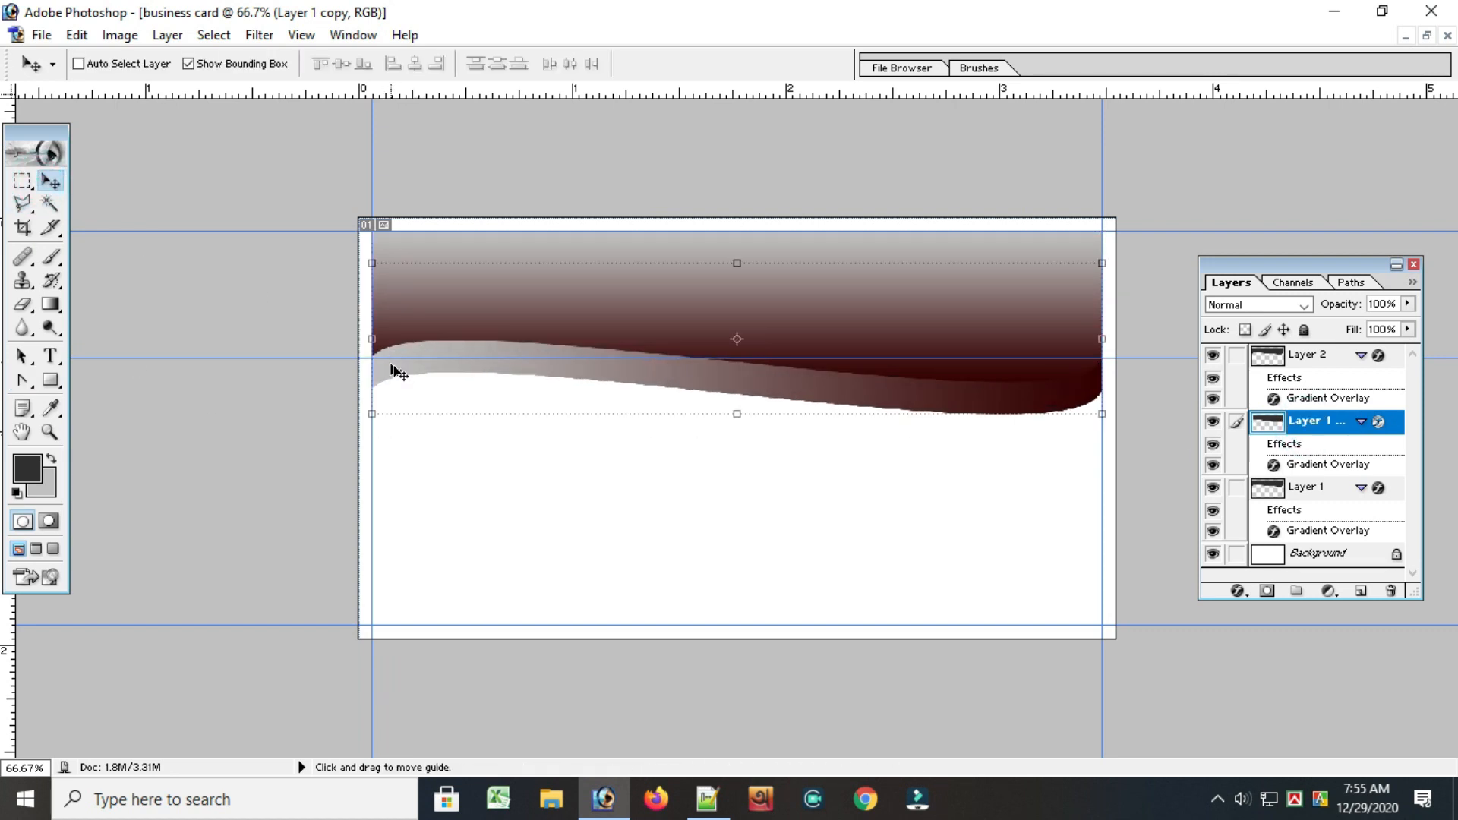
left_click_drag(506, 350, 508, 351)
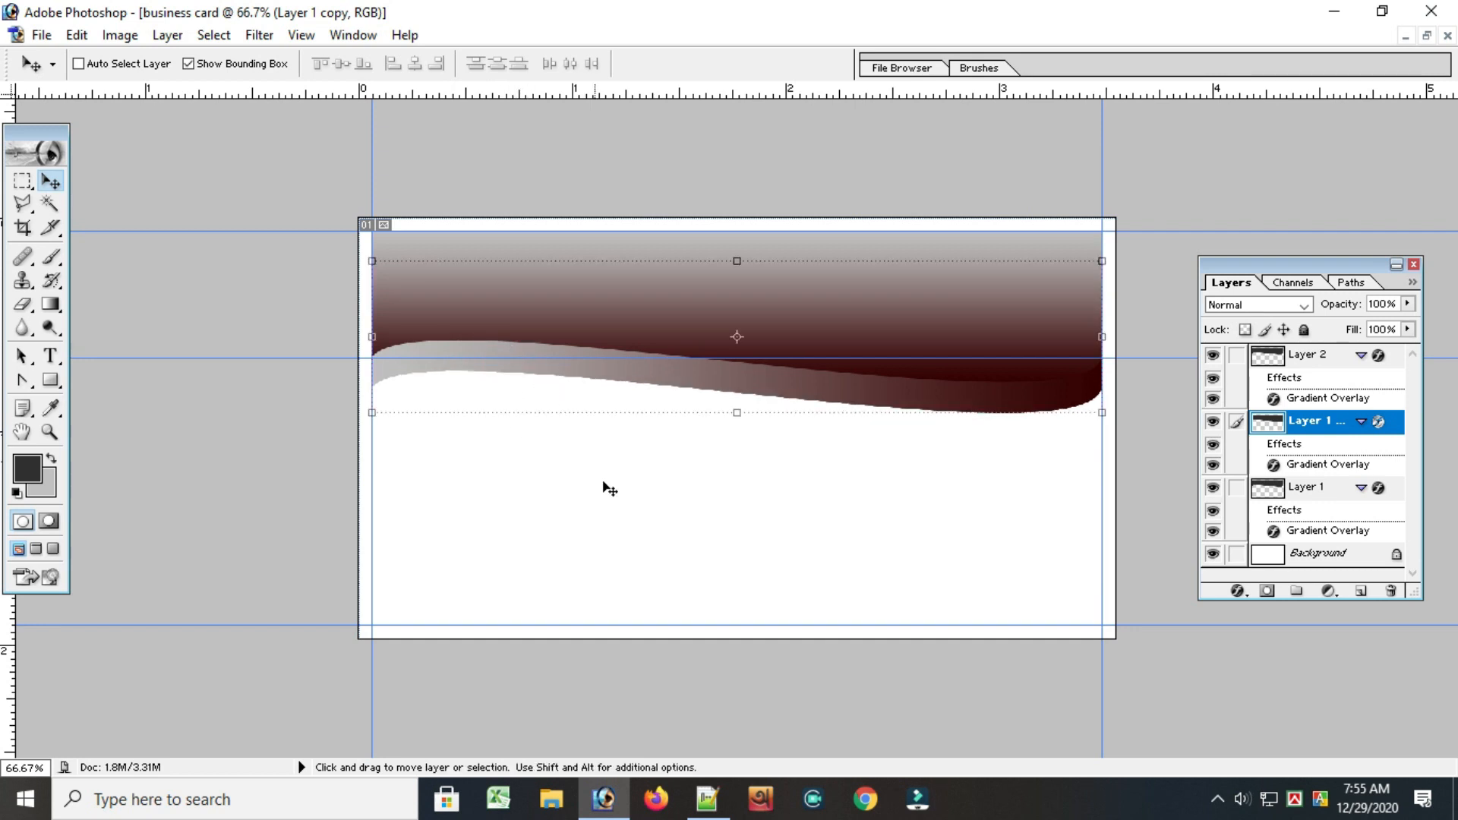
Rotate Layer 1 by about 1.2° and shift it down so its dark edge shows beneath the Layer 1 copy wave
left_click(1306, 361)
left_click_drag(781, 300, 785, 304)
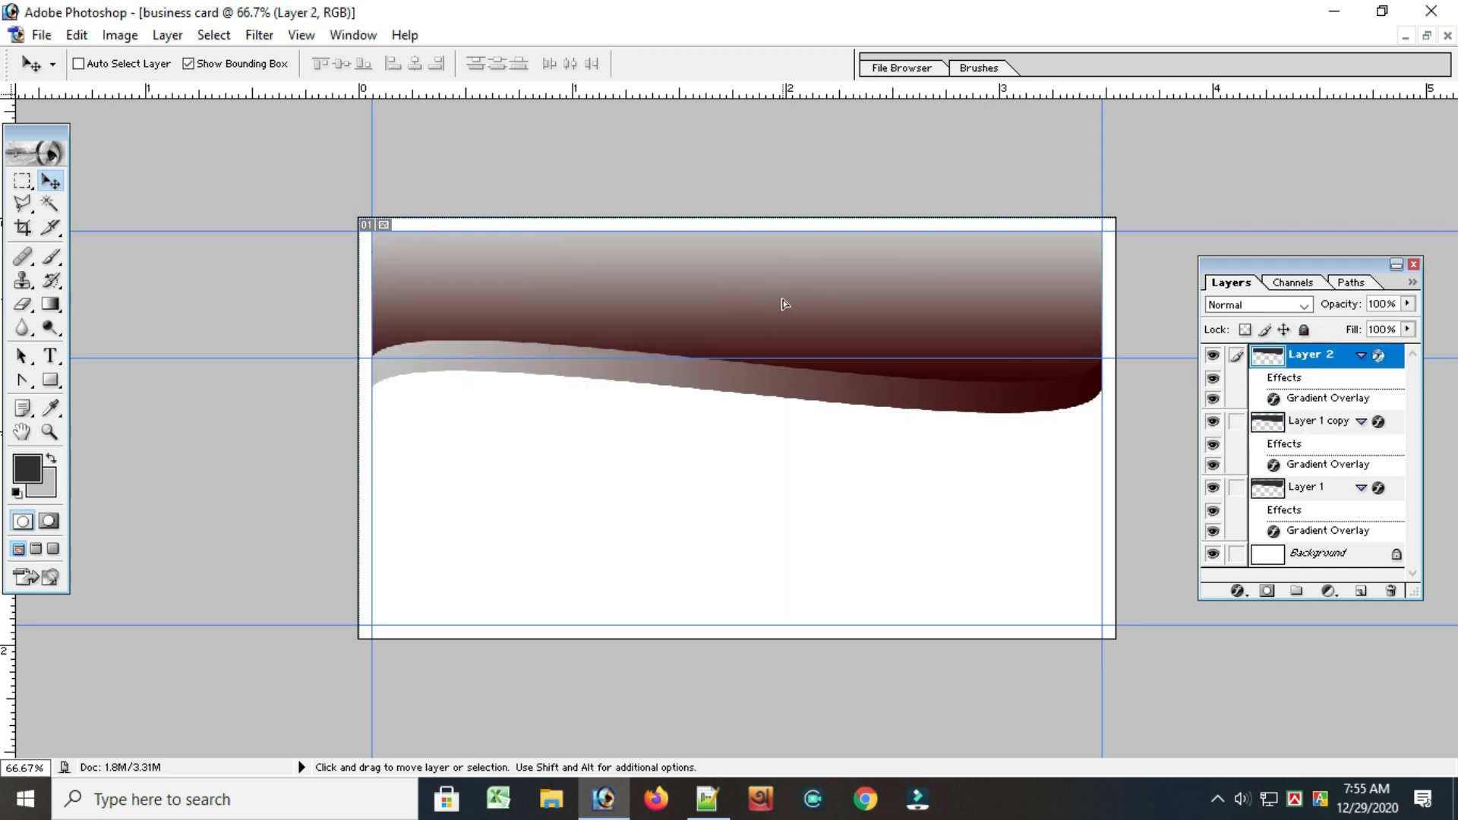
left_click(1306, 486)
key("ctrl+t")
mouse_move(710, 397)
left_mouse_down()
mouse_move(706, 430)
mouse_move(696, 419)
left_mouse_up()
left_click_drag(664, 309, 662, 351)
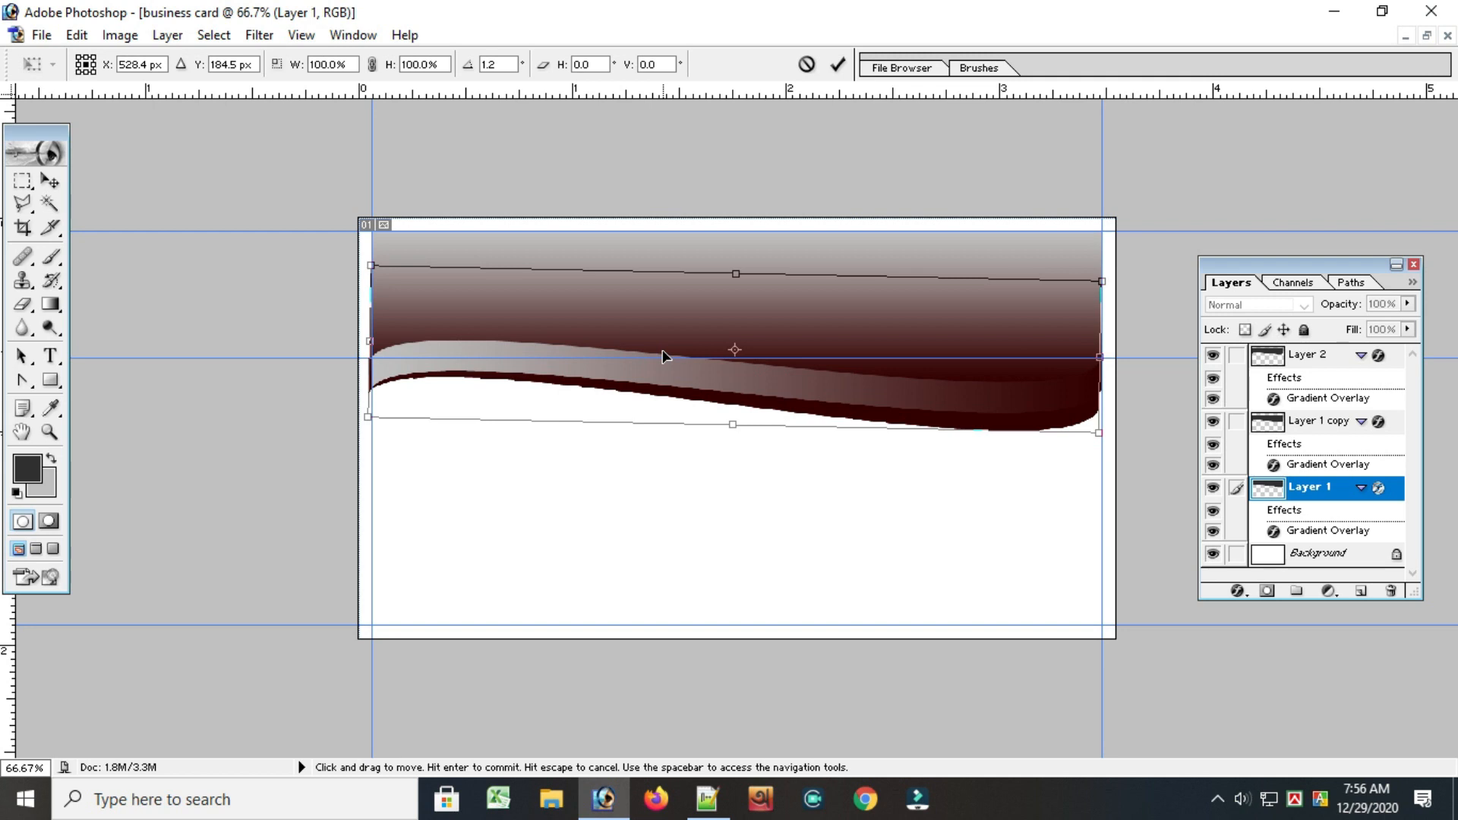
left_click(837, 64)
left_click(767, 596)
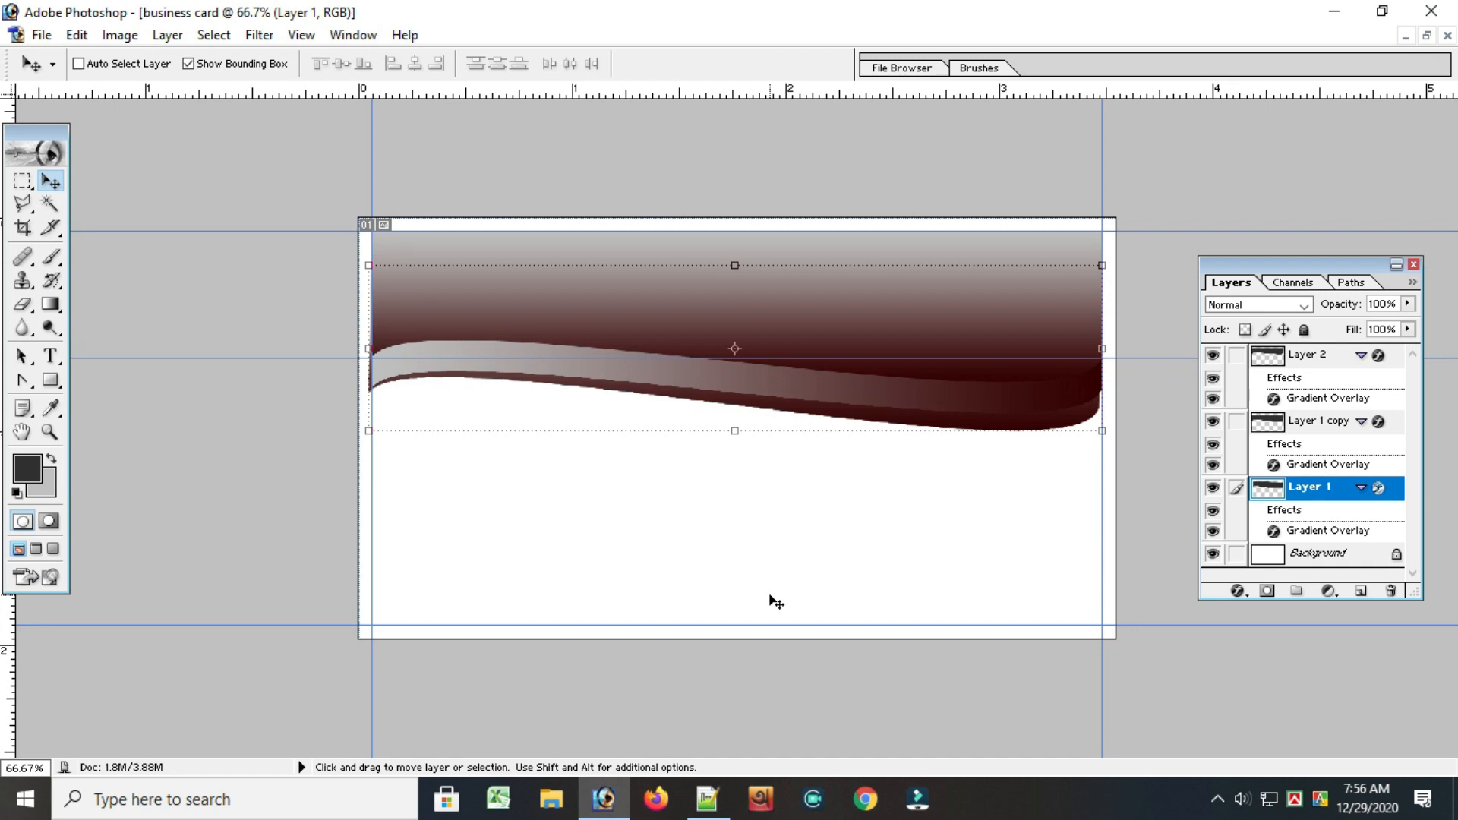
key("shift+Up")
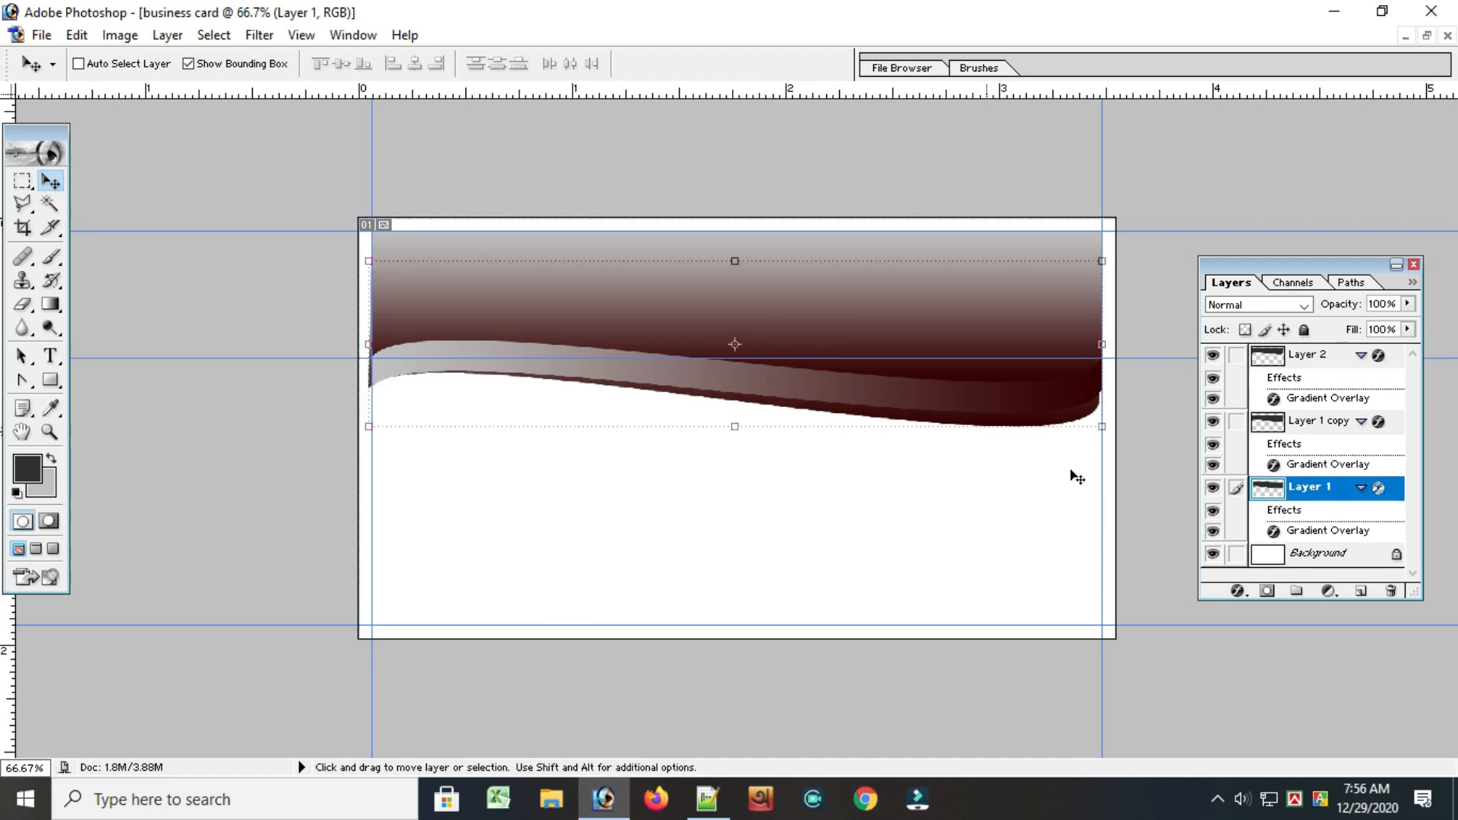
Move Layer 1 copy up slightly, and raise Layer 2 past the top edge of the card
left_click(1301, 431)
left_click_drag(817, 405, 822, 363)
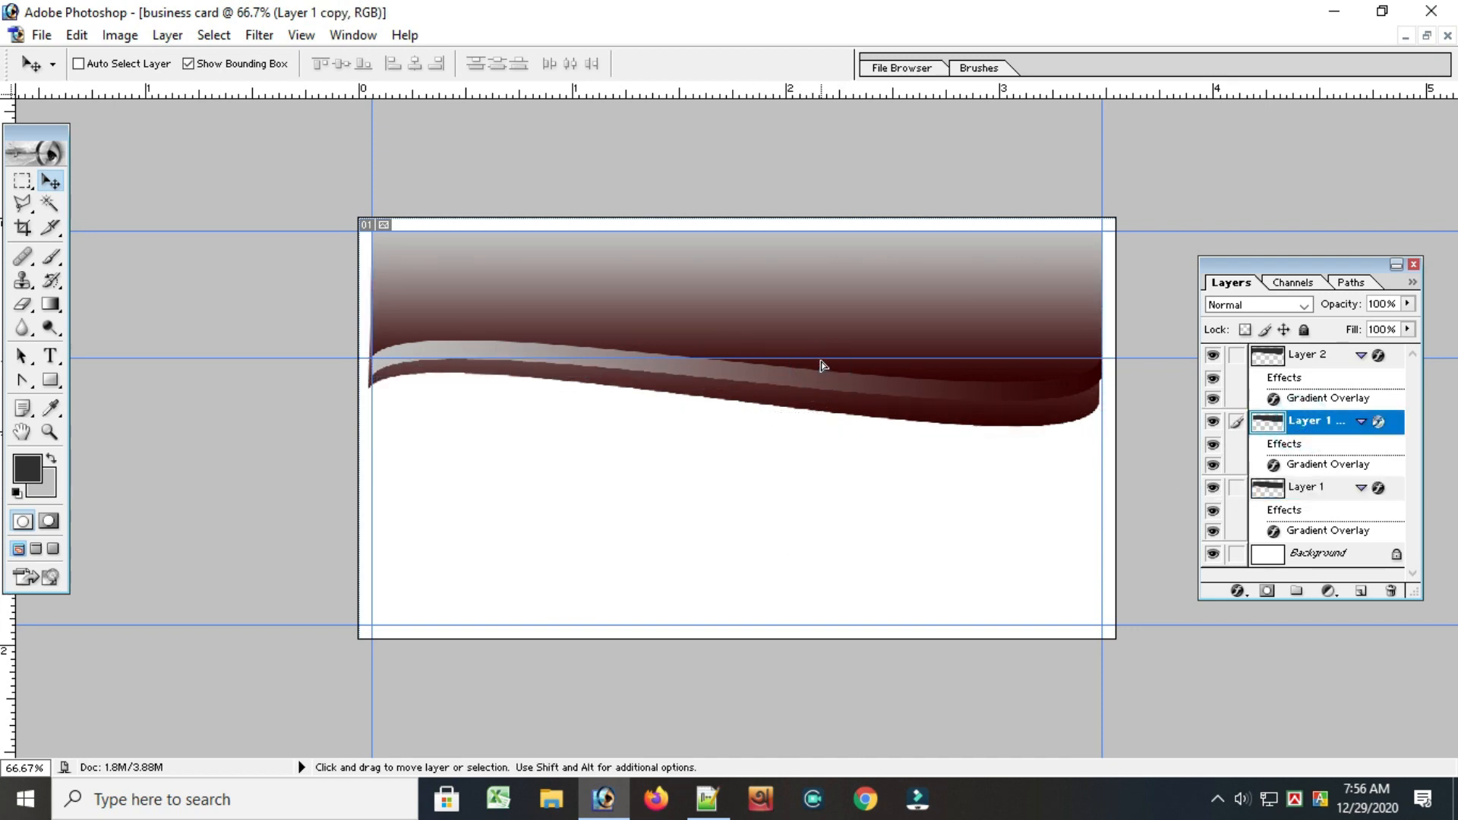
left_click(1306, 357)
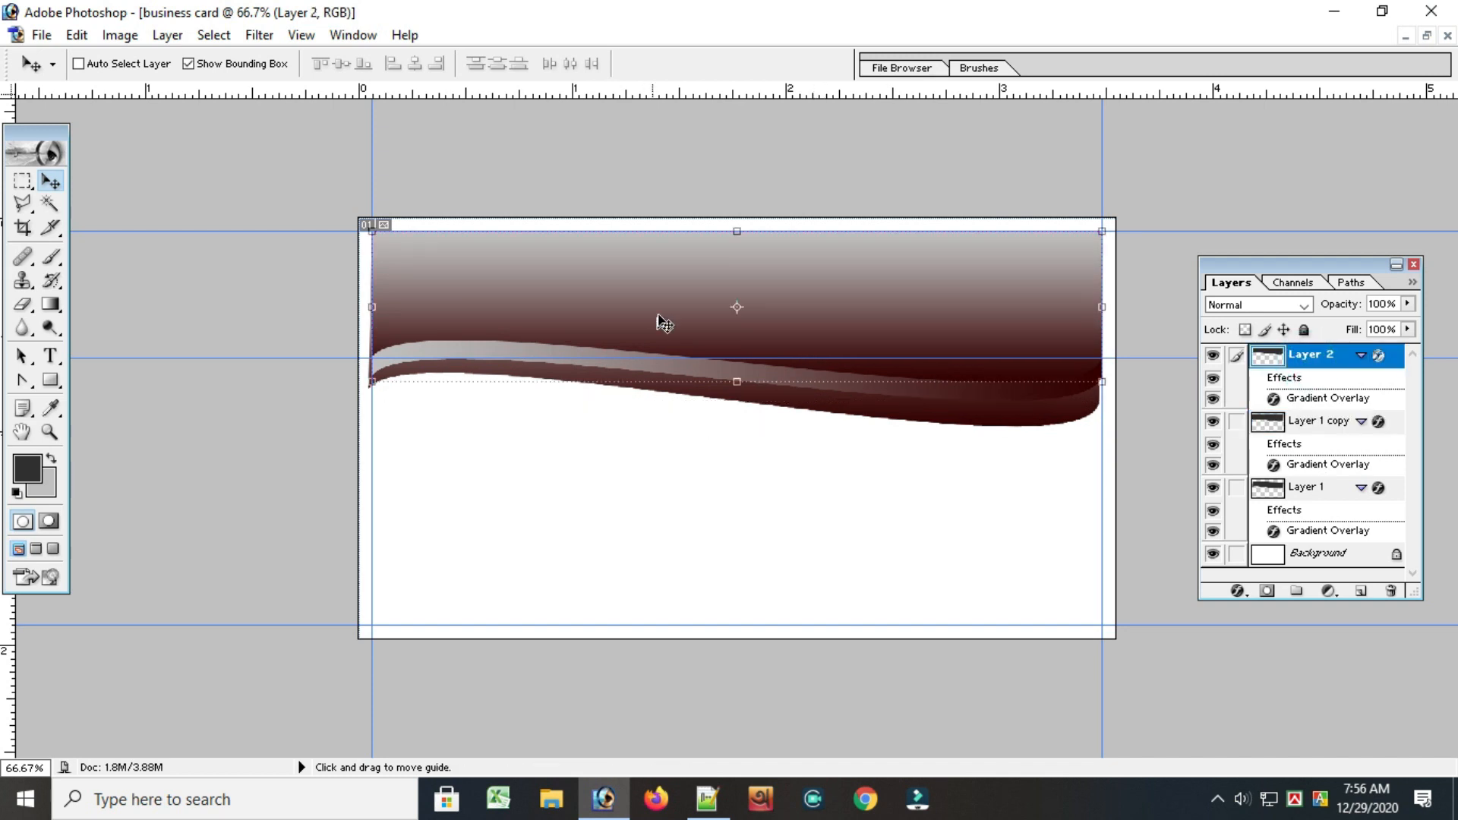
left_click_drag(663, 319, 653, 290)
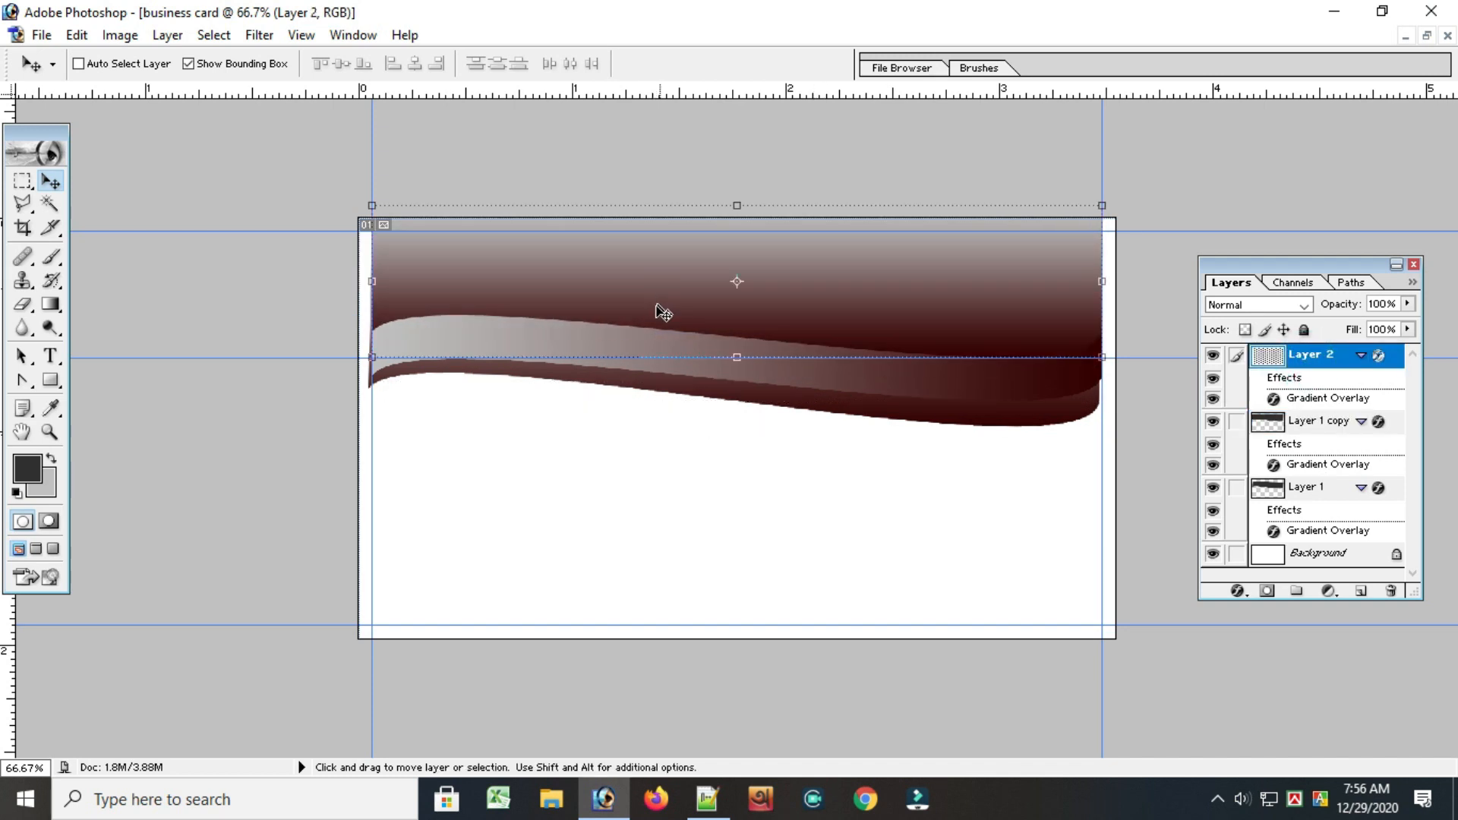
Raise Layer 1 copy until its upper edge meets the top margin guide
left_click(1320, 425)
left_click_drag(774, 370, 767, 355)
left_click(867, 403)
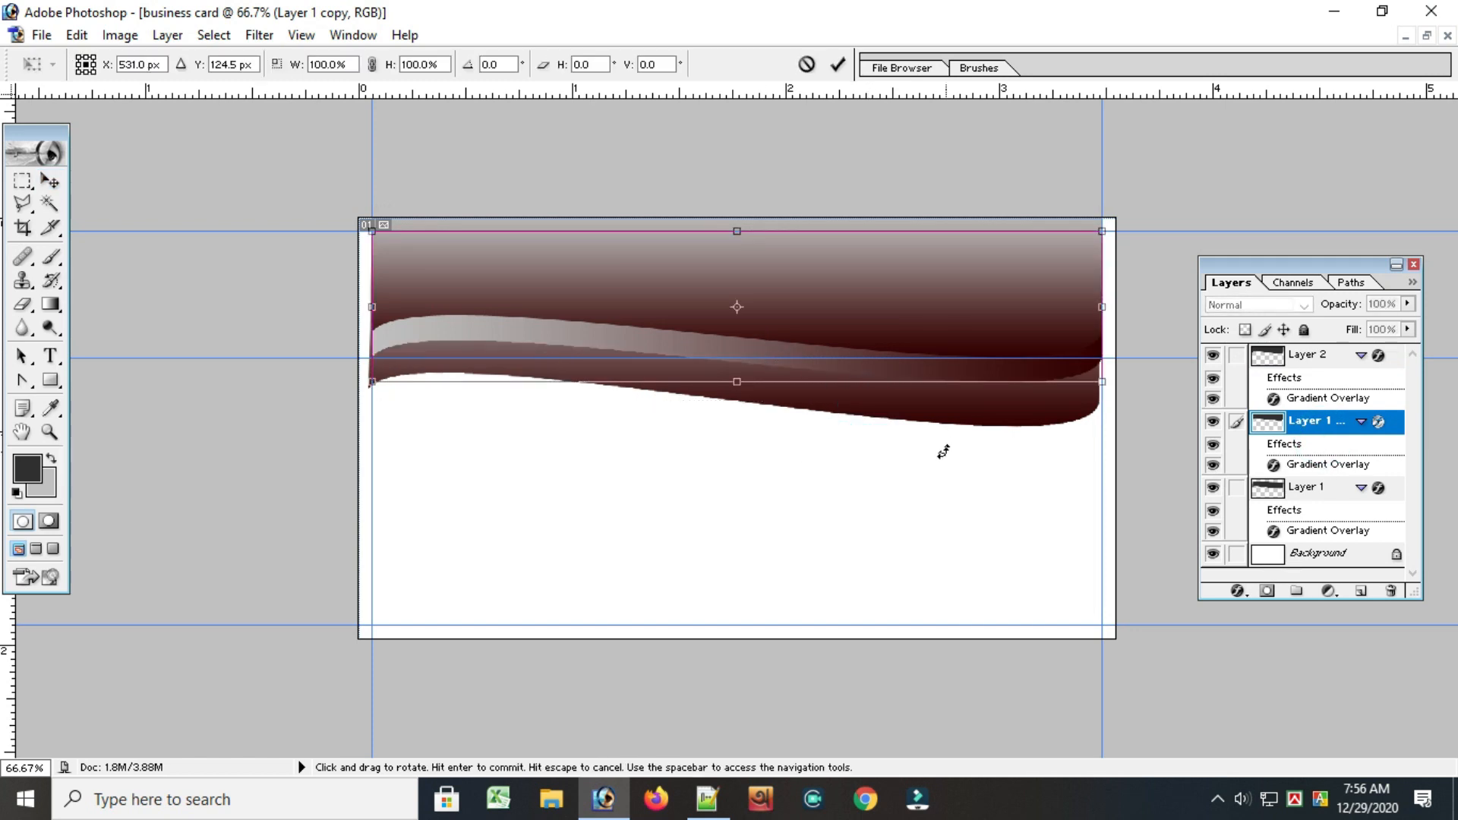
left_click(838, 66)
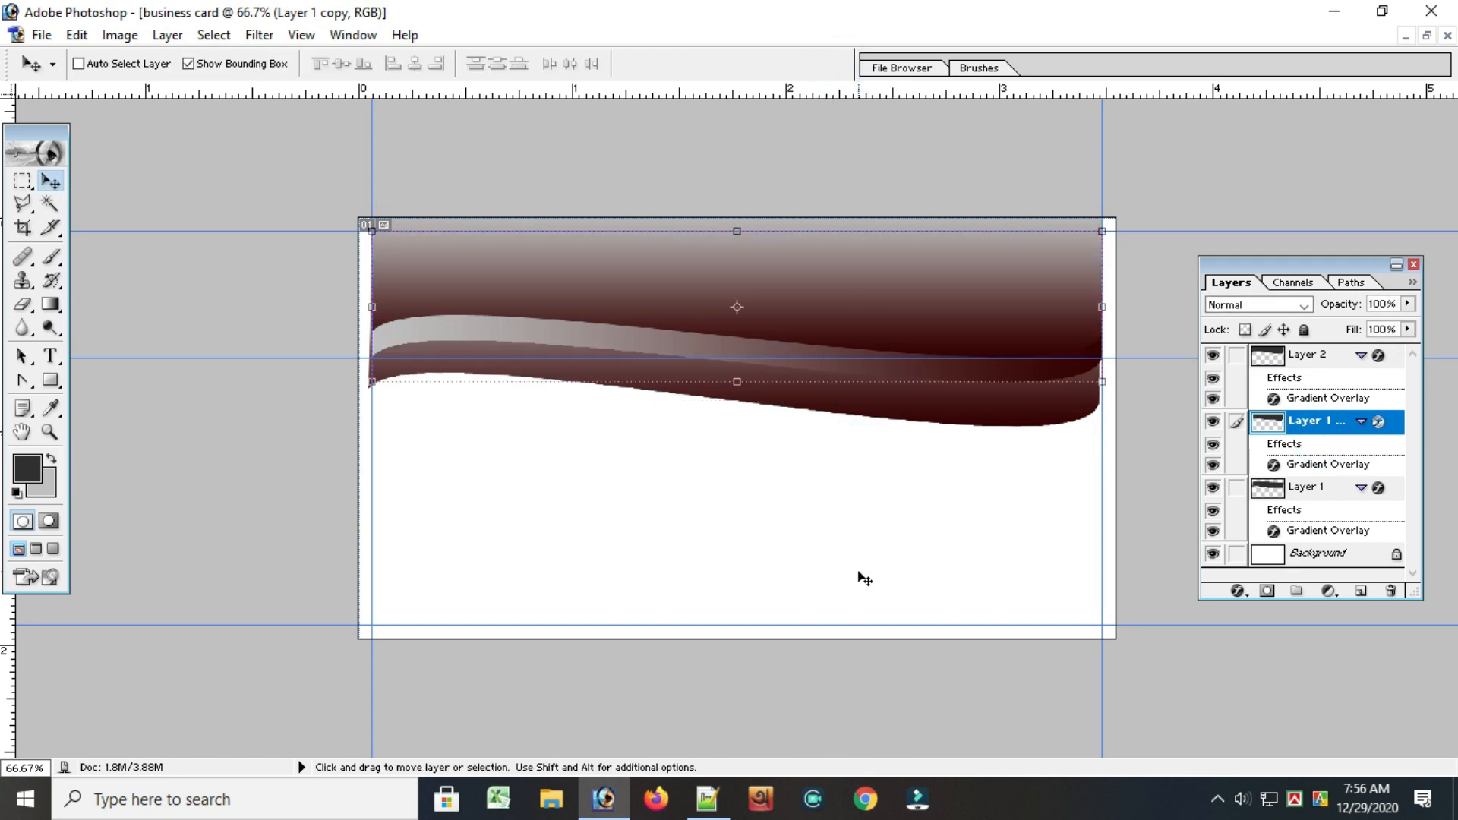
Move Layer 1 up so only a narrow dark band shows below the Layer 1 copy wave
left_click(1306, 487)
left_click_drag(832, 351, 839, 325)
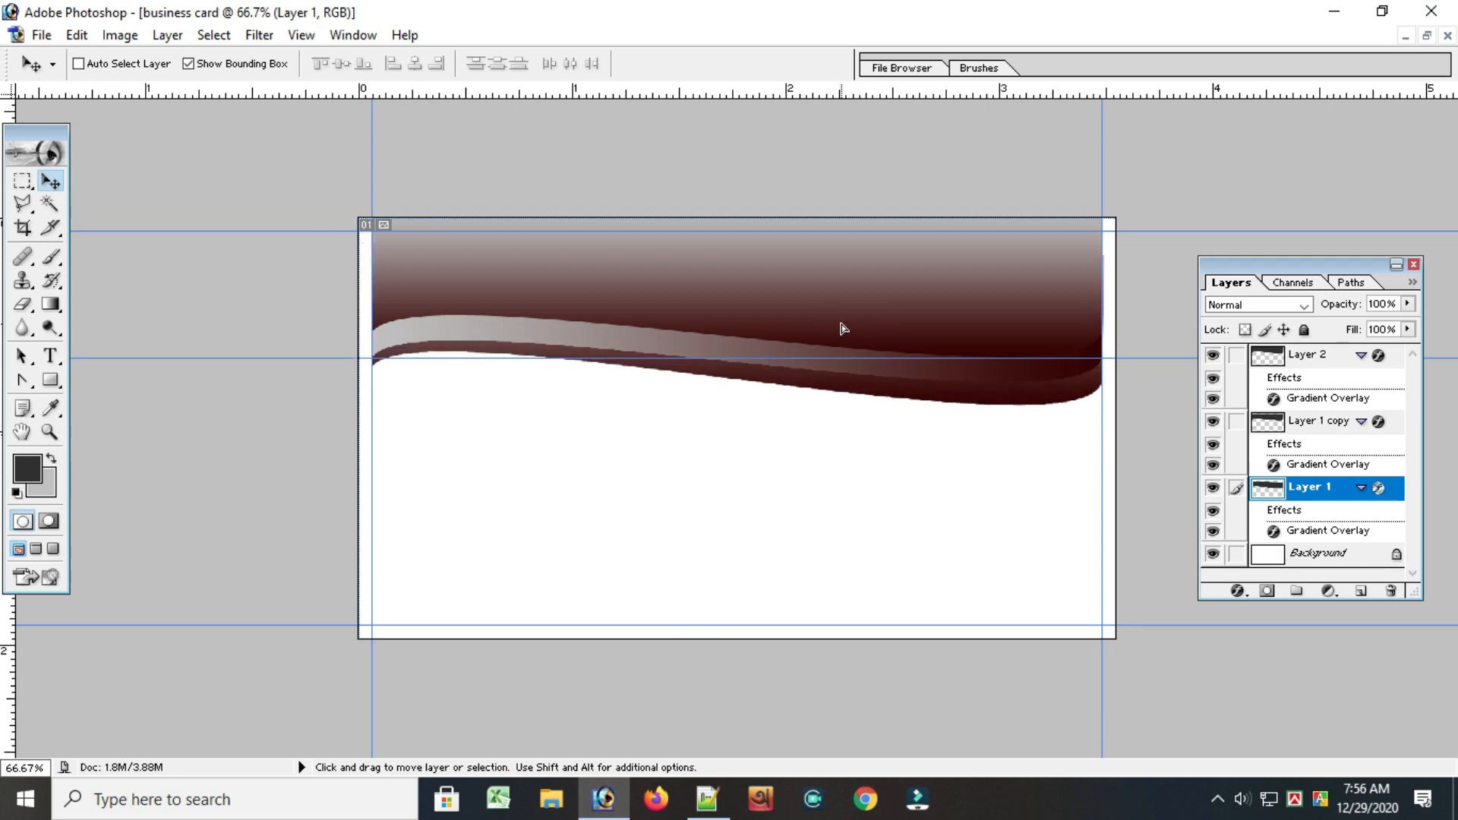
left_click(796, 458)
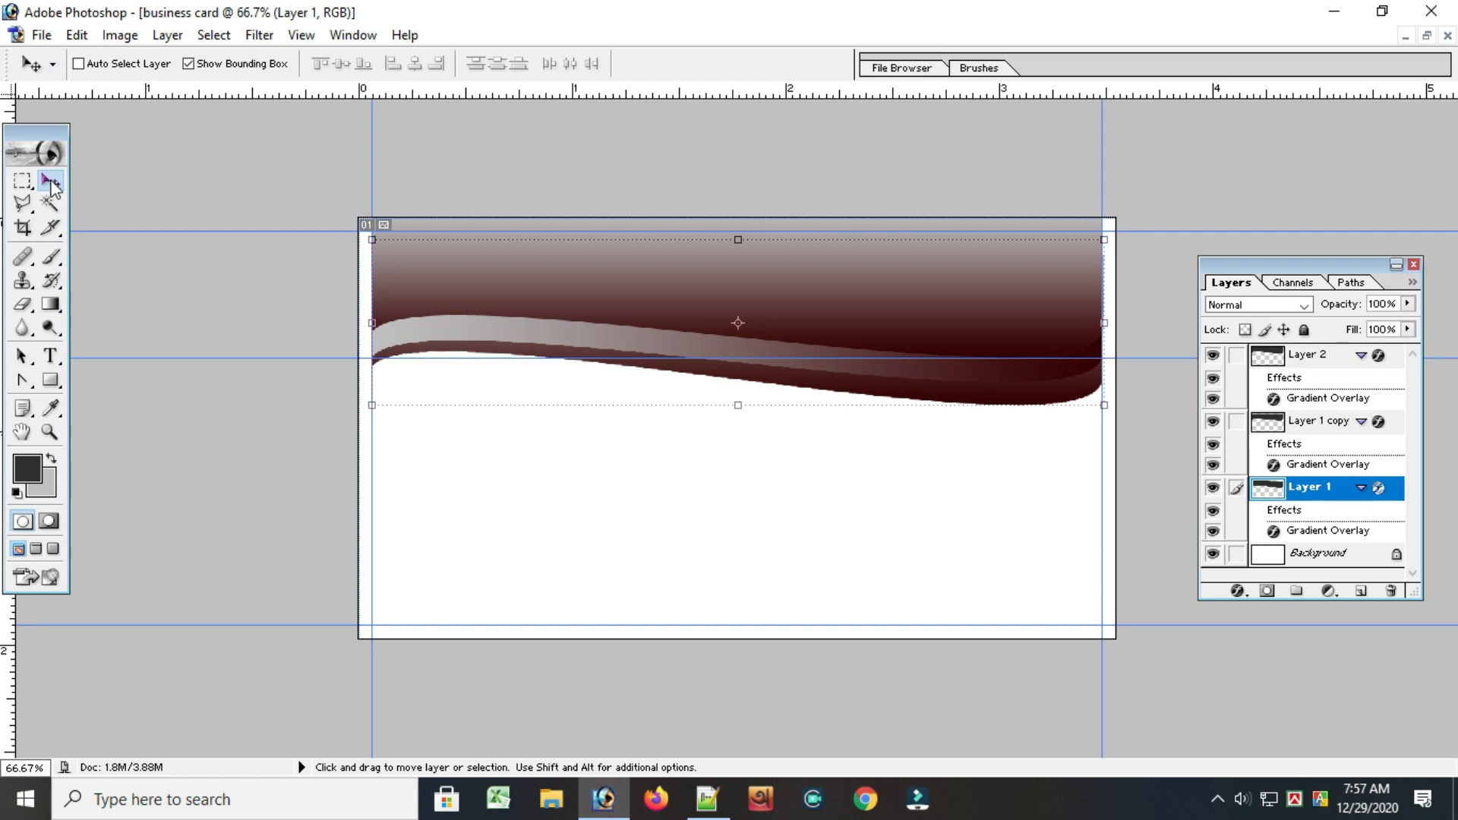
Make a rectangular selection on the Background layer from the middle horizontal guide to the card's bottom edge, between the side guides
left_click(22, 180)
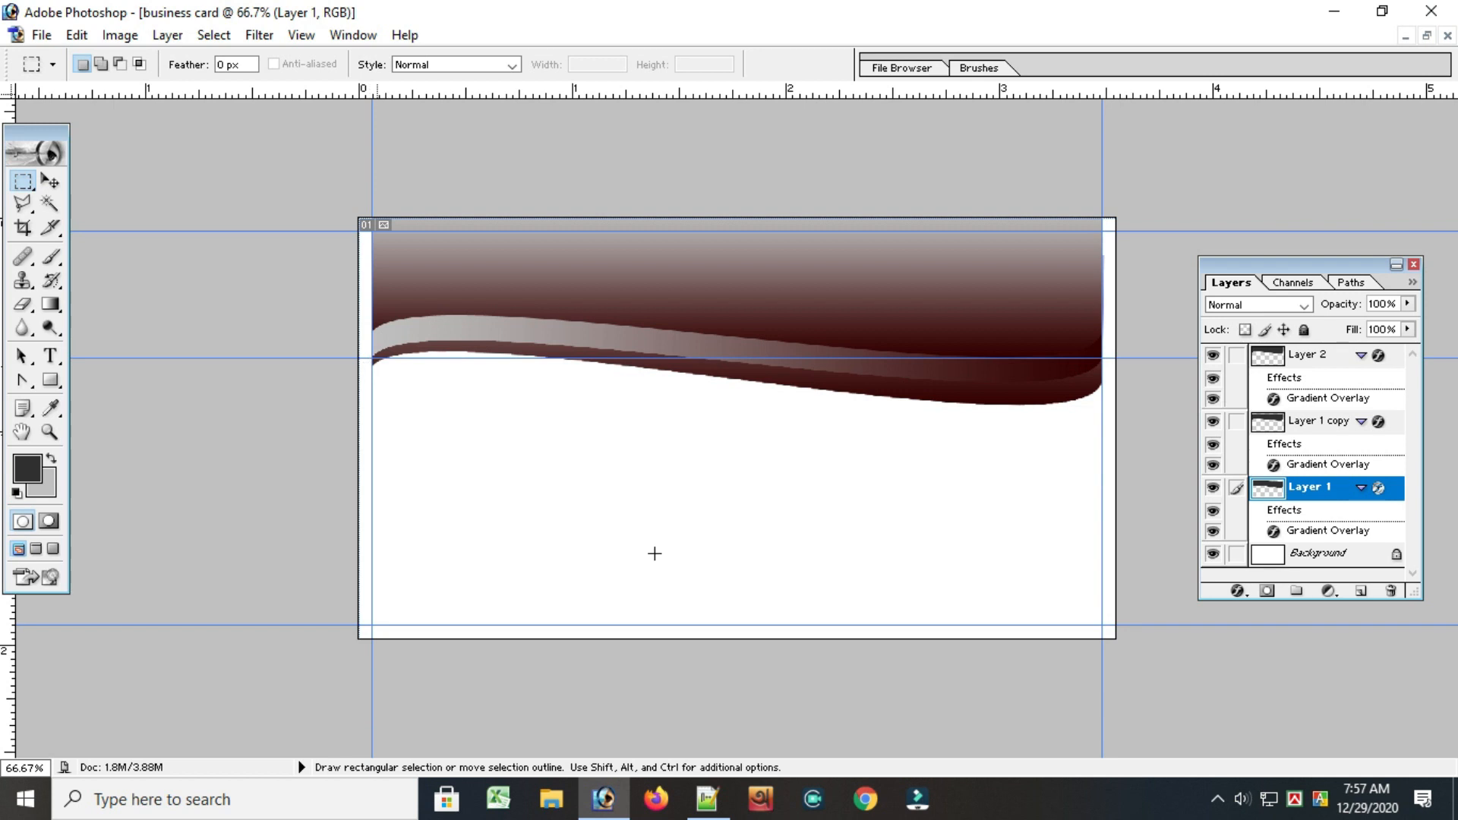
scroll(1308, 568, "up", 4)
scroll(579, 498, "down", 3)
scroll(645, 380, "up", 3)
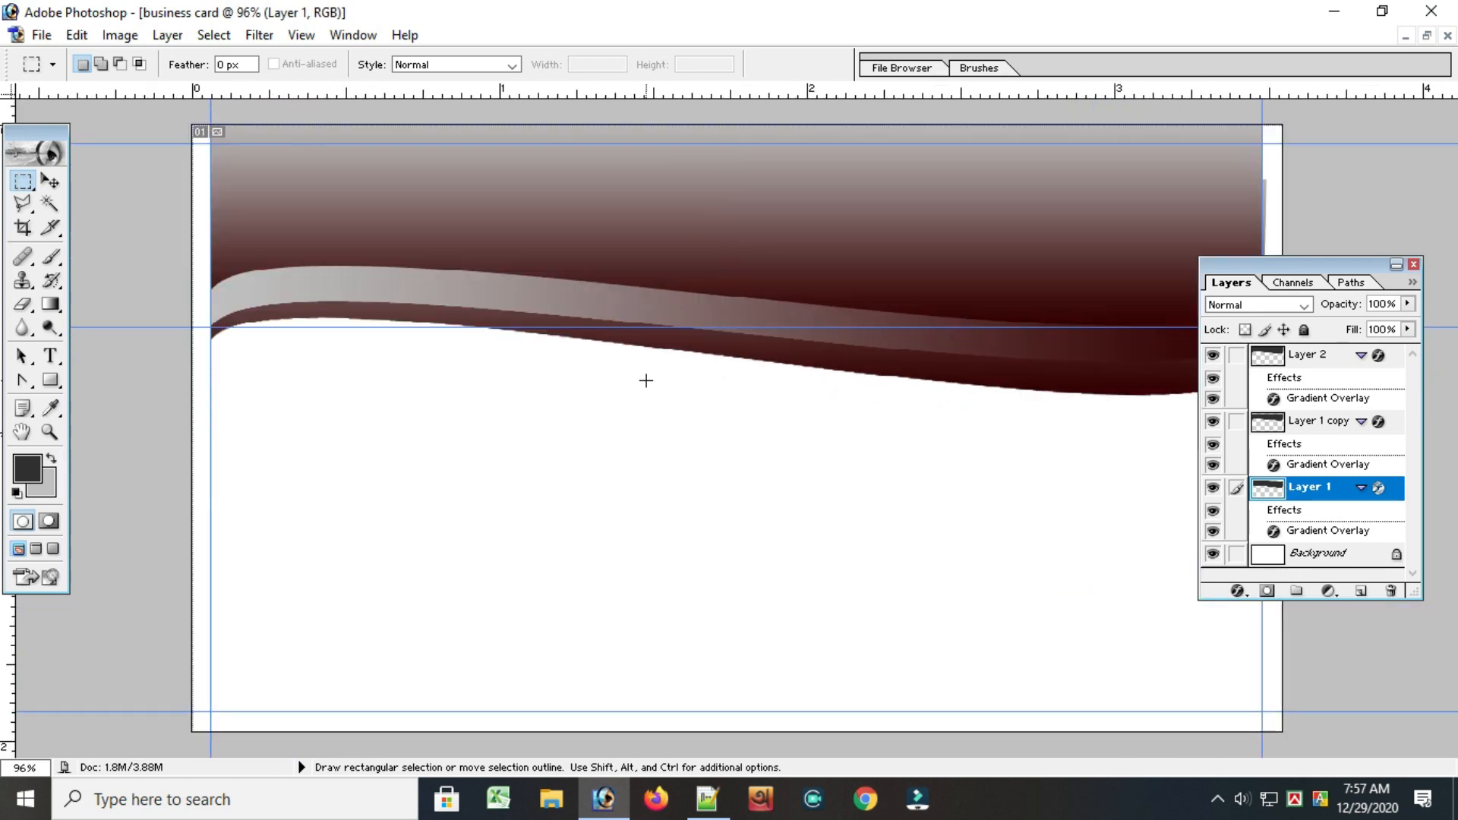
left_click(1413, 266)
scroll(620, 263, "down", 1)
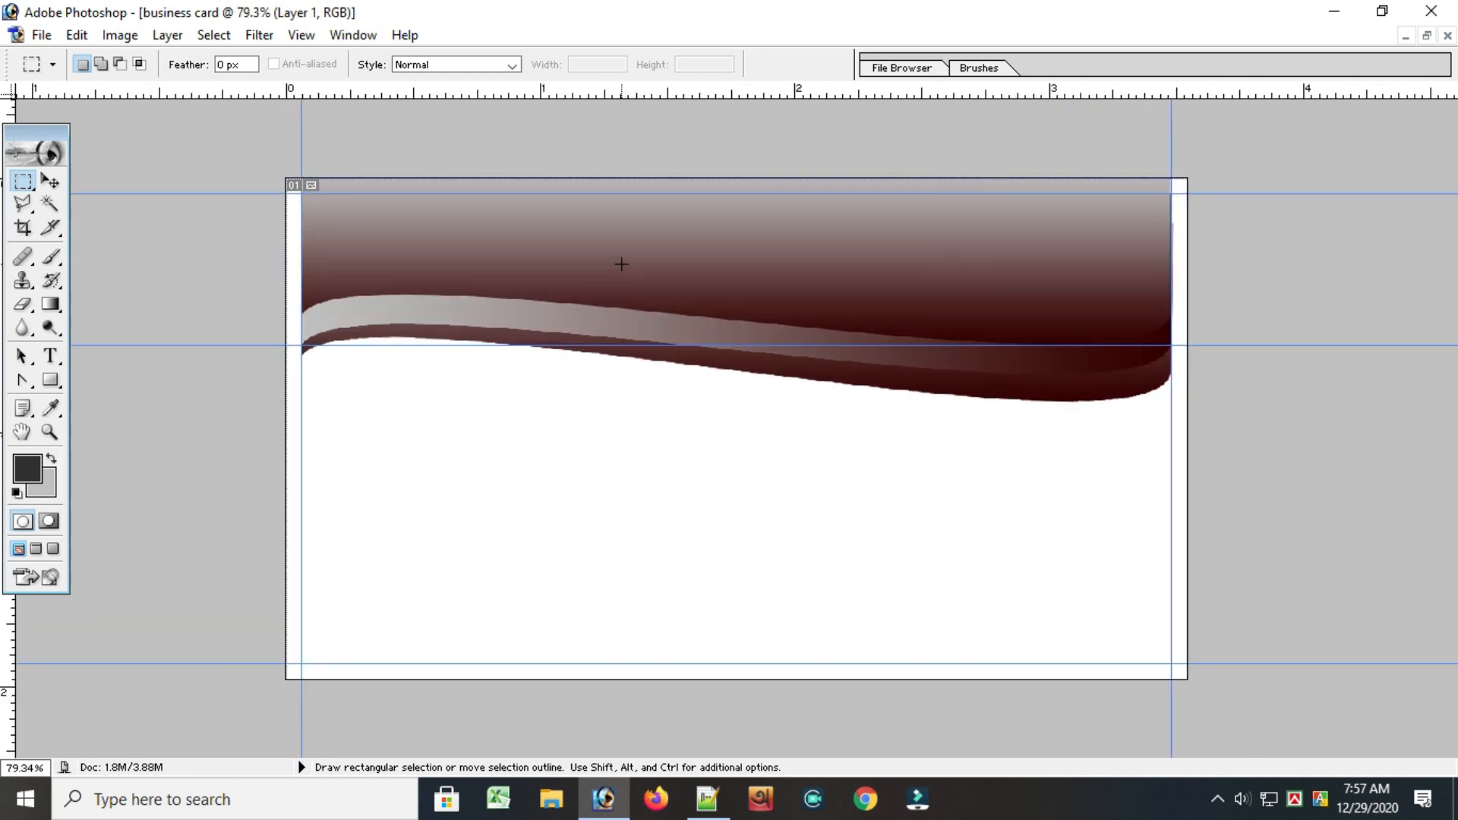
scroll(715, 261, "up", 1)
scroll(714, 277, "down", 3)
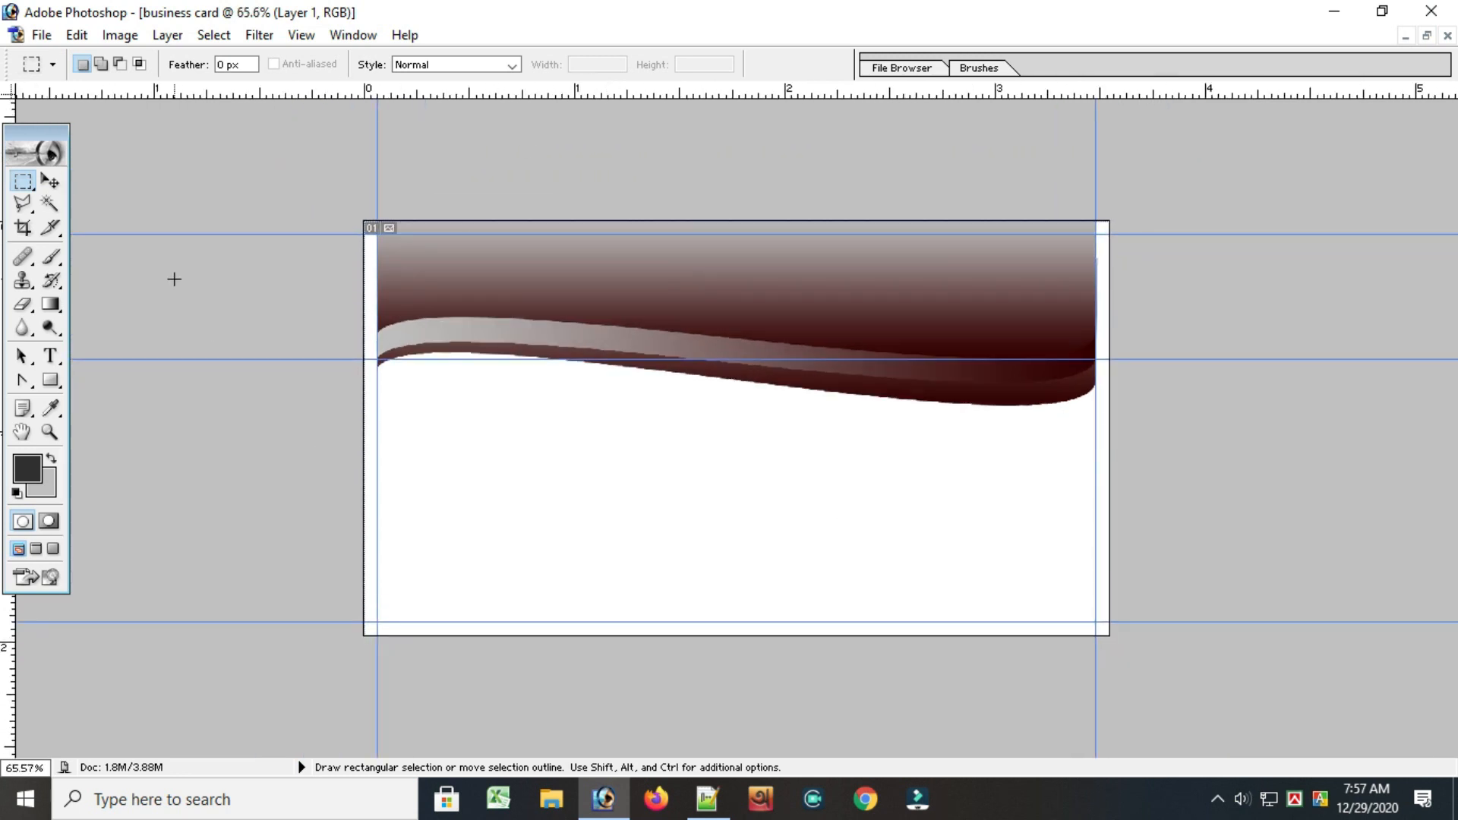
left_click(352, 35)
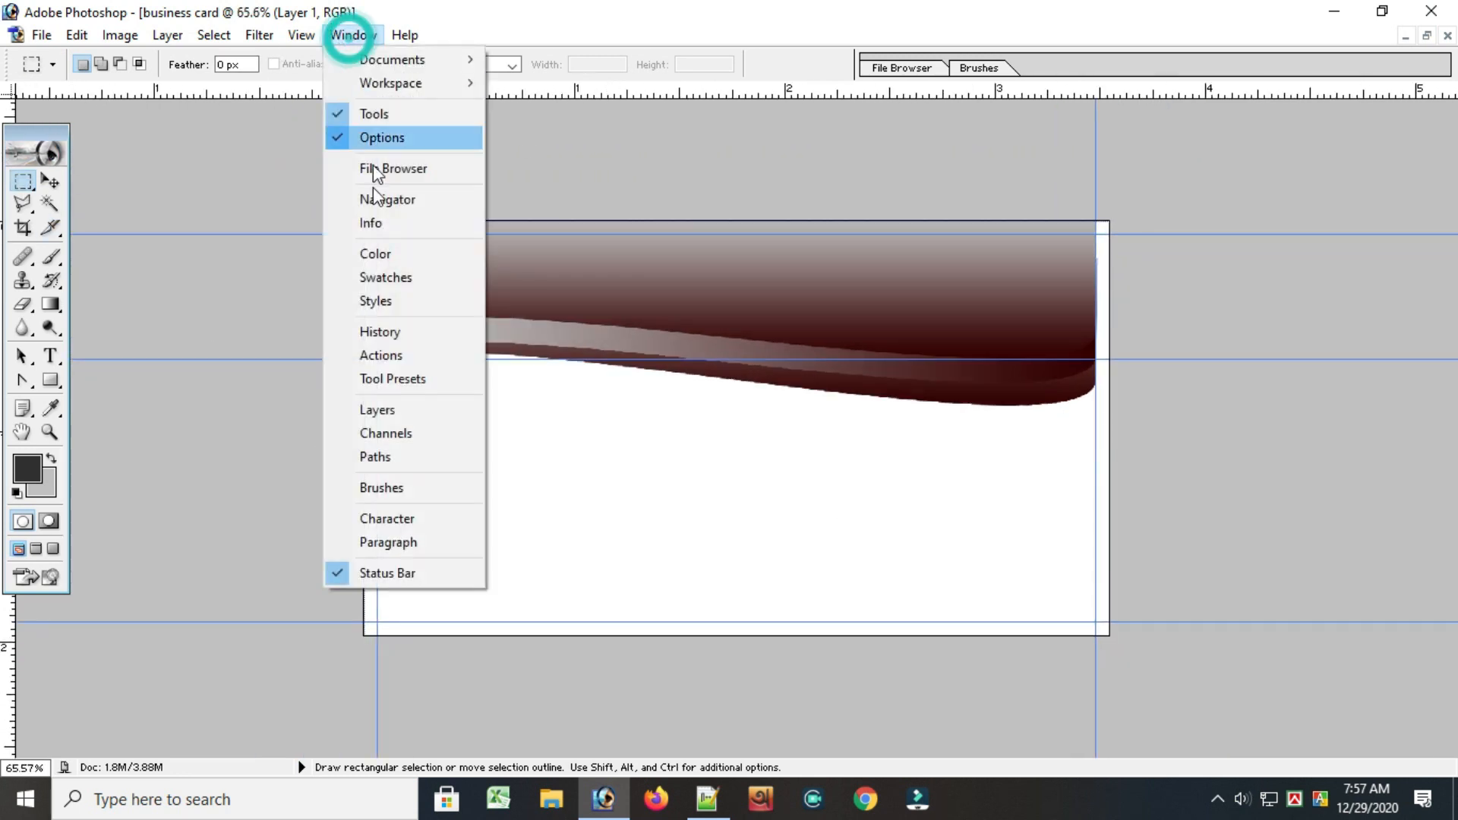
left_click(379, 413)
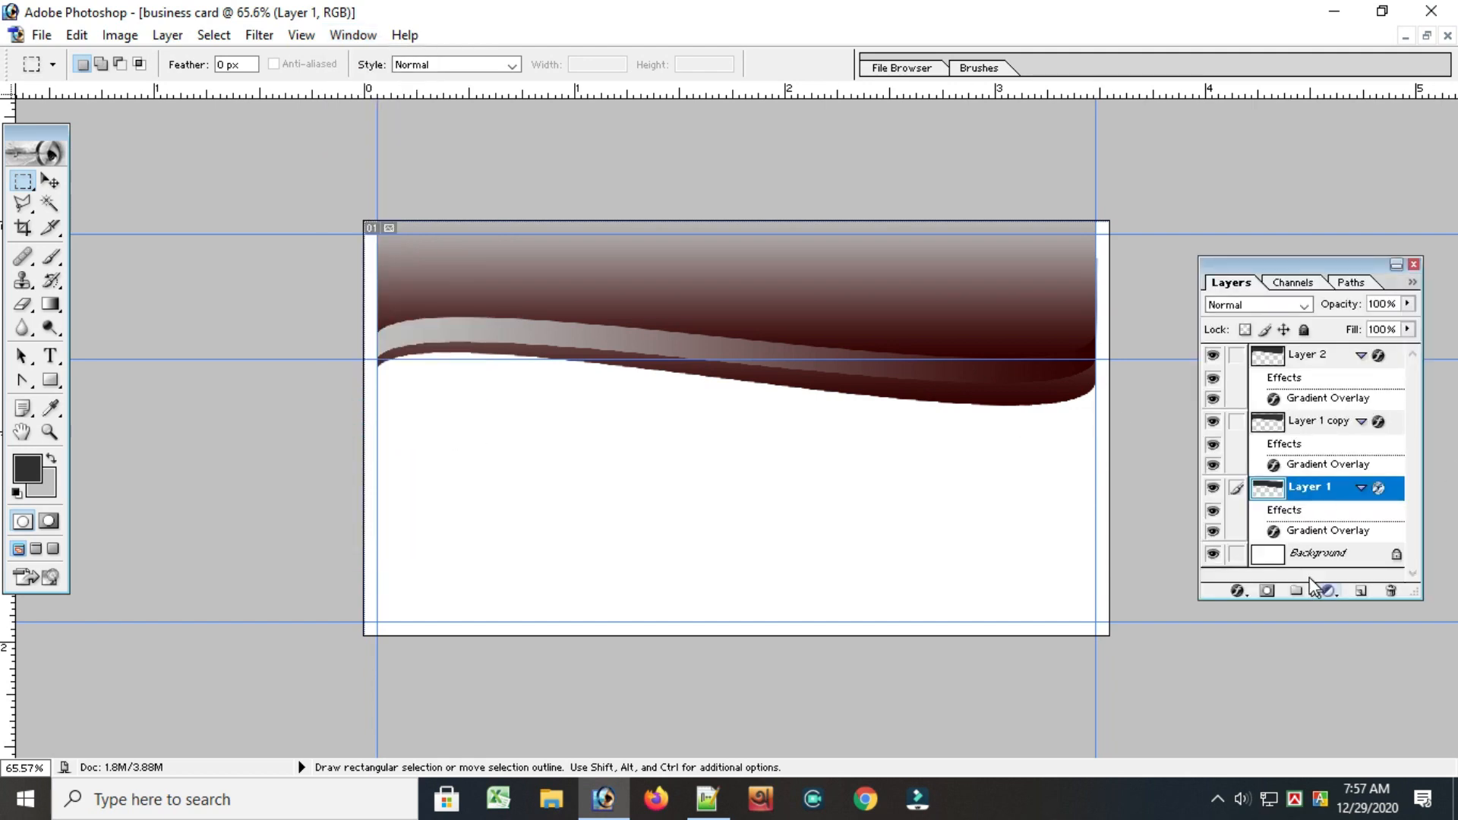
left_click(1300, 557)
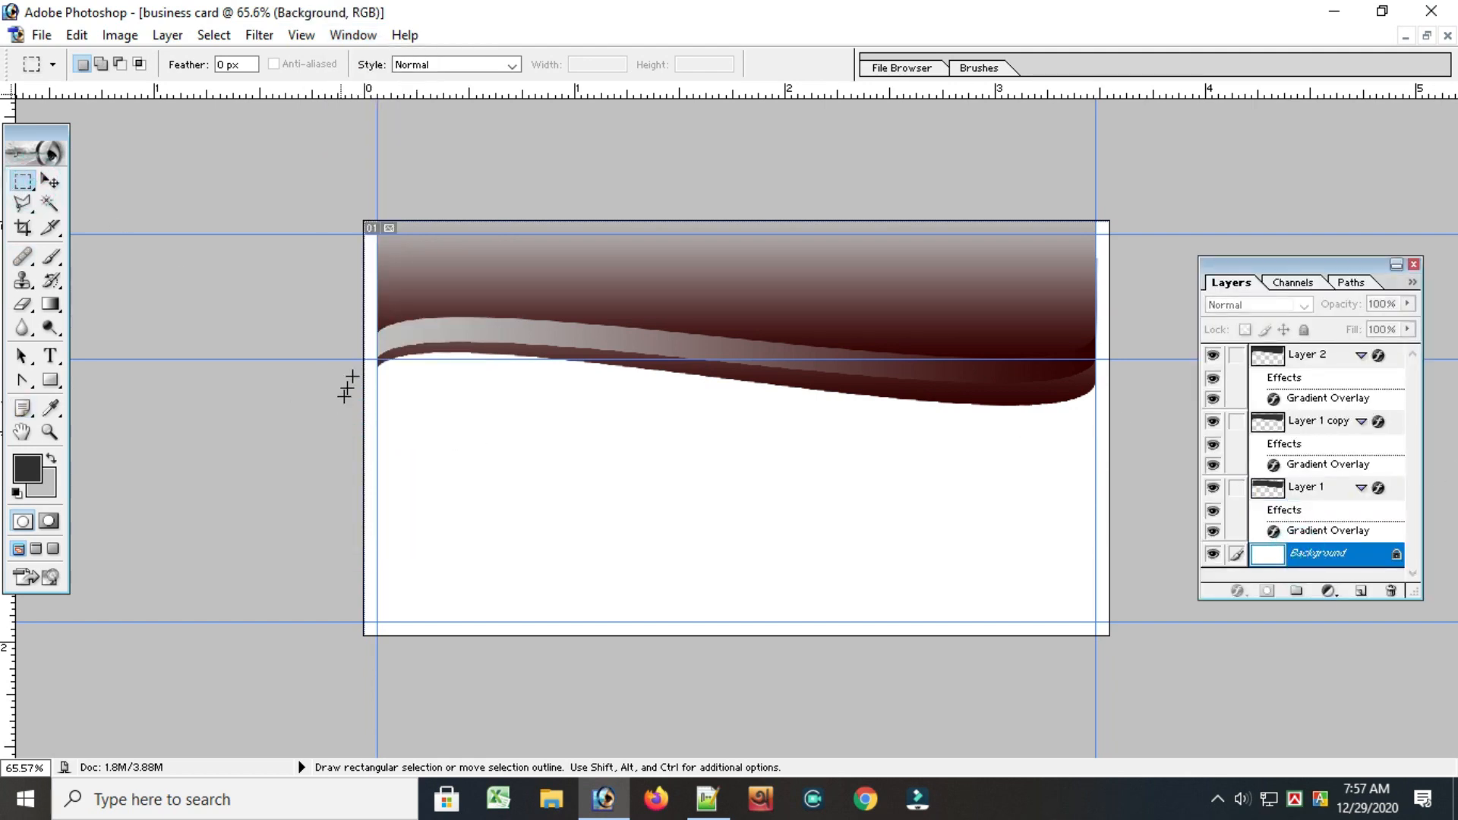
left_click_drag(542, 430, 1099, 640)
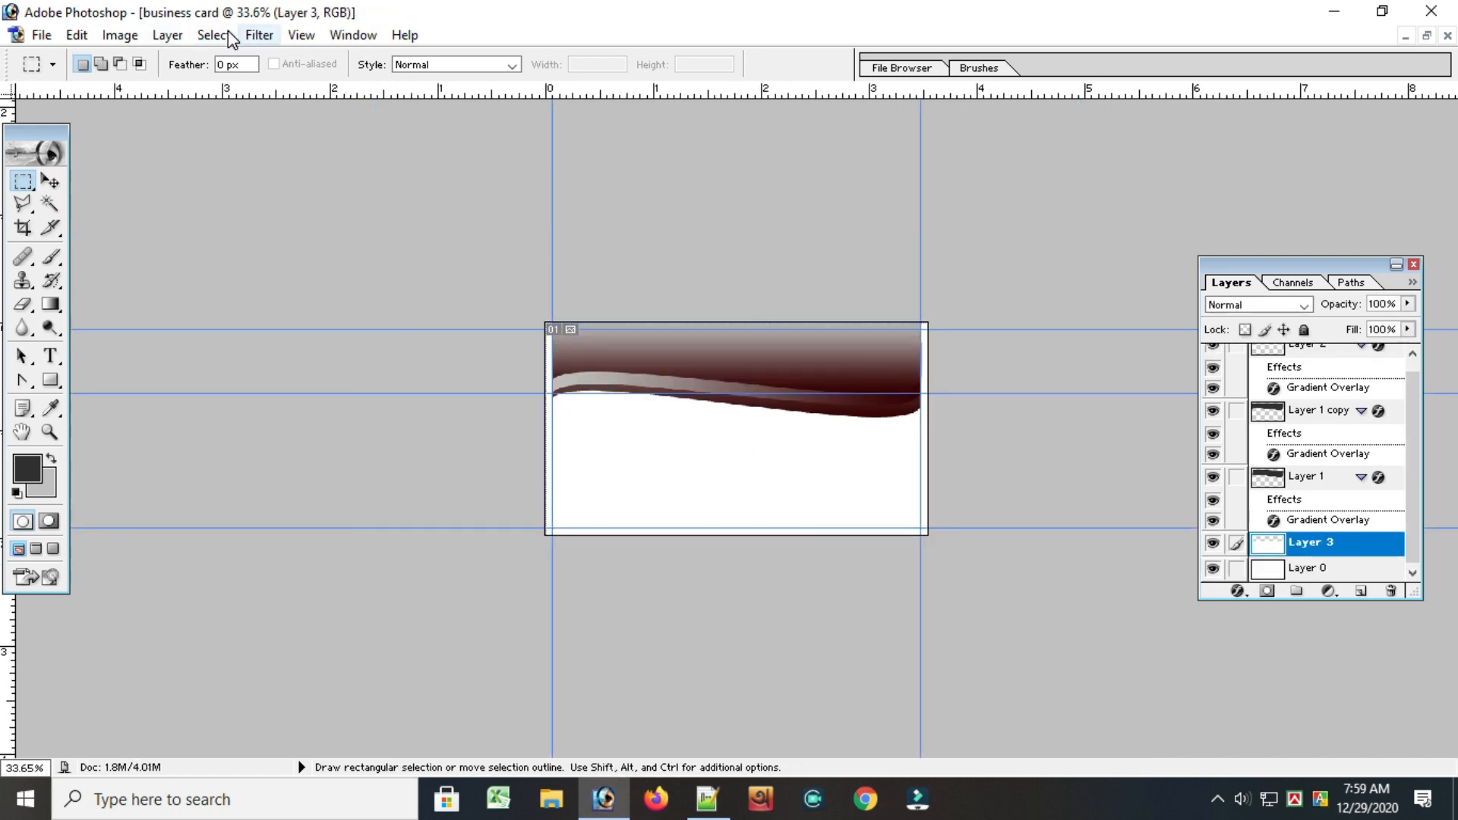
Add a Gradient Overlay to Layer 3 using the Foreground to Background preset
left_click(167, 35)
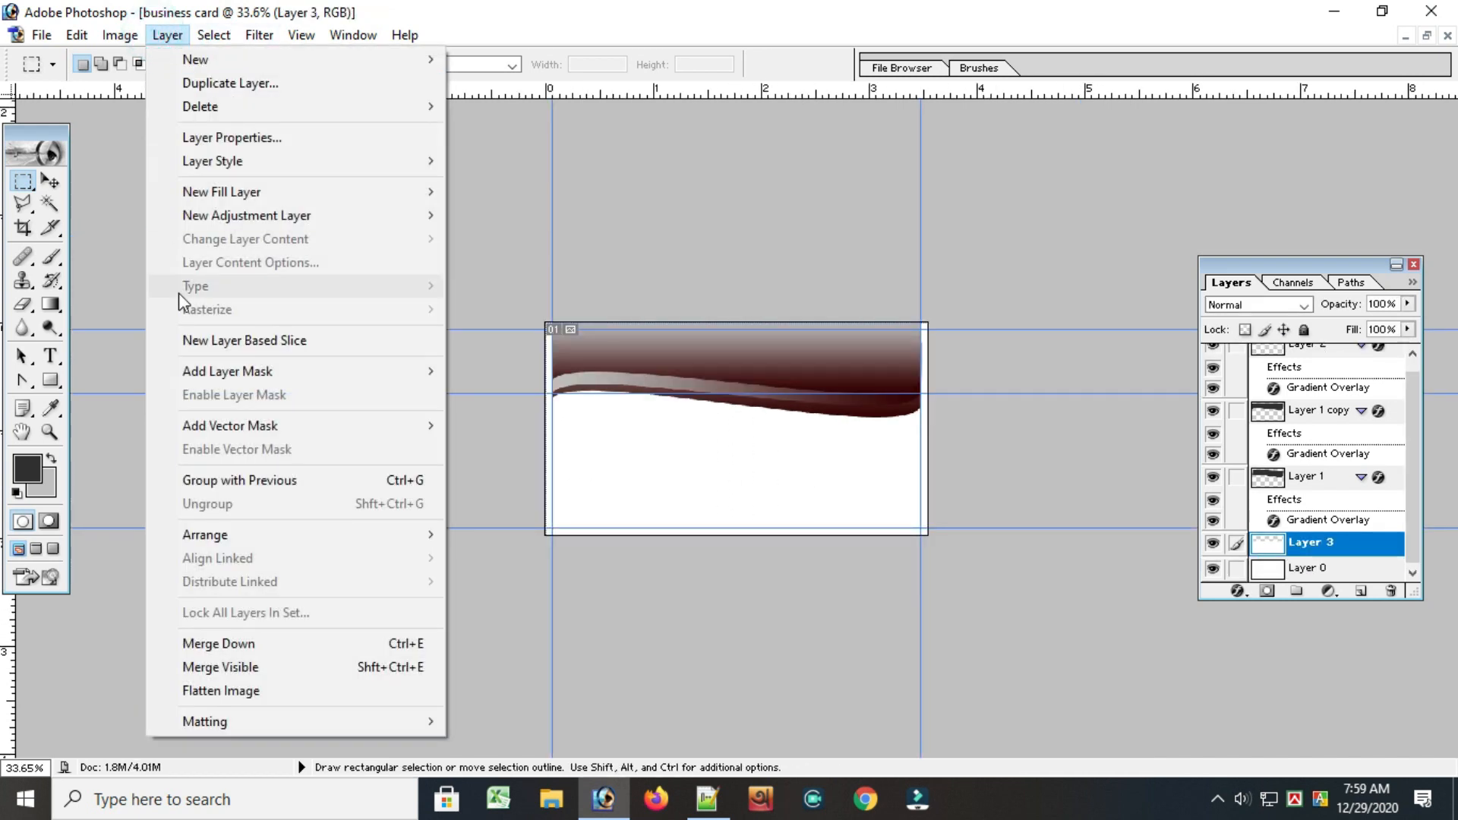
mouse_move(240, 168)
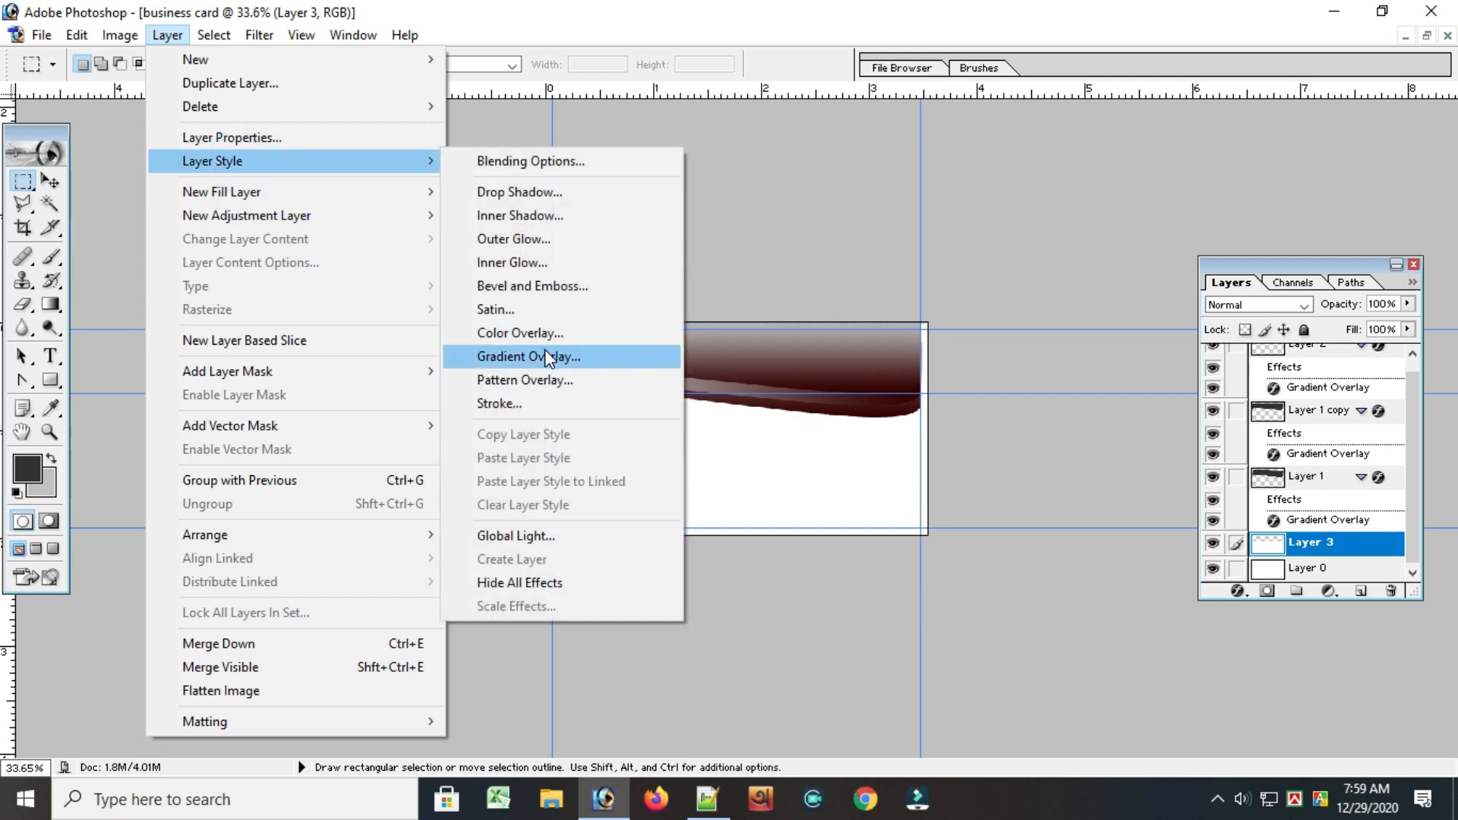
left_click(544, 351)
left_click_drag(996, 149, 1126, 215)
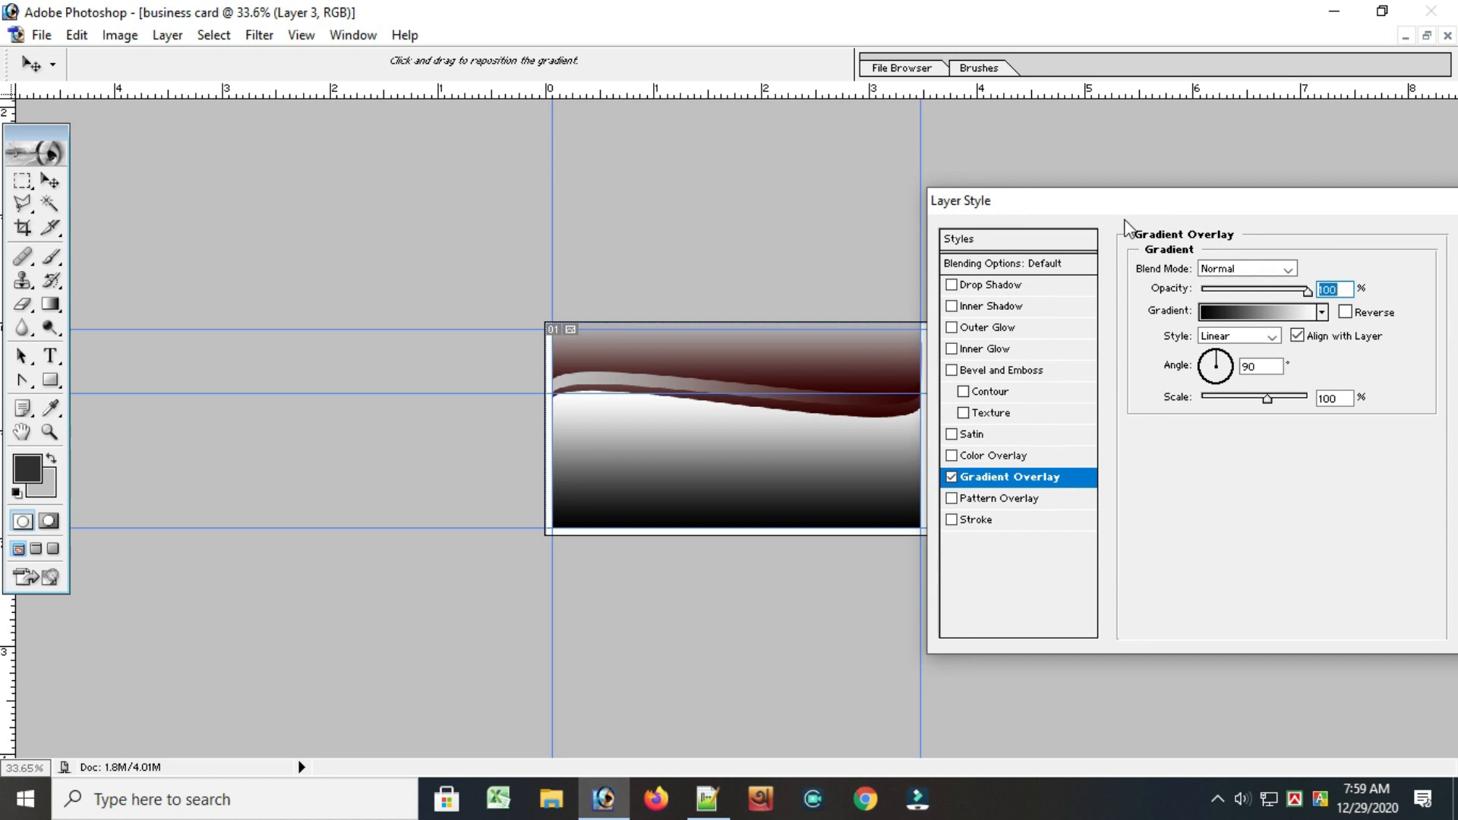
left_click(1250, 310)
left_click(991, 242)
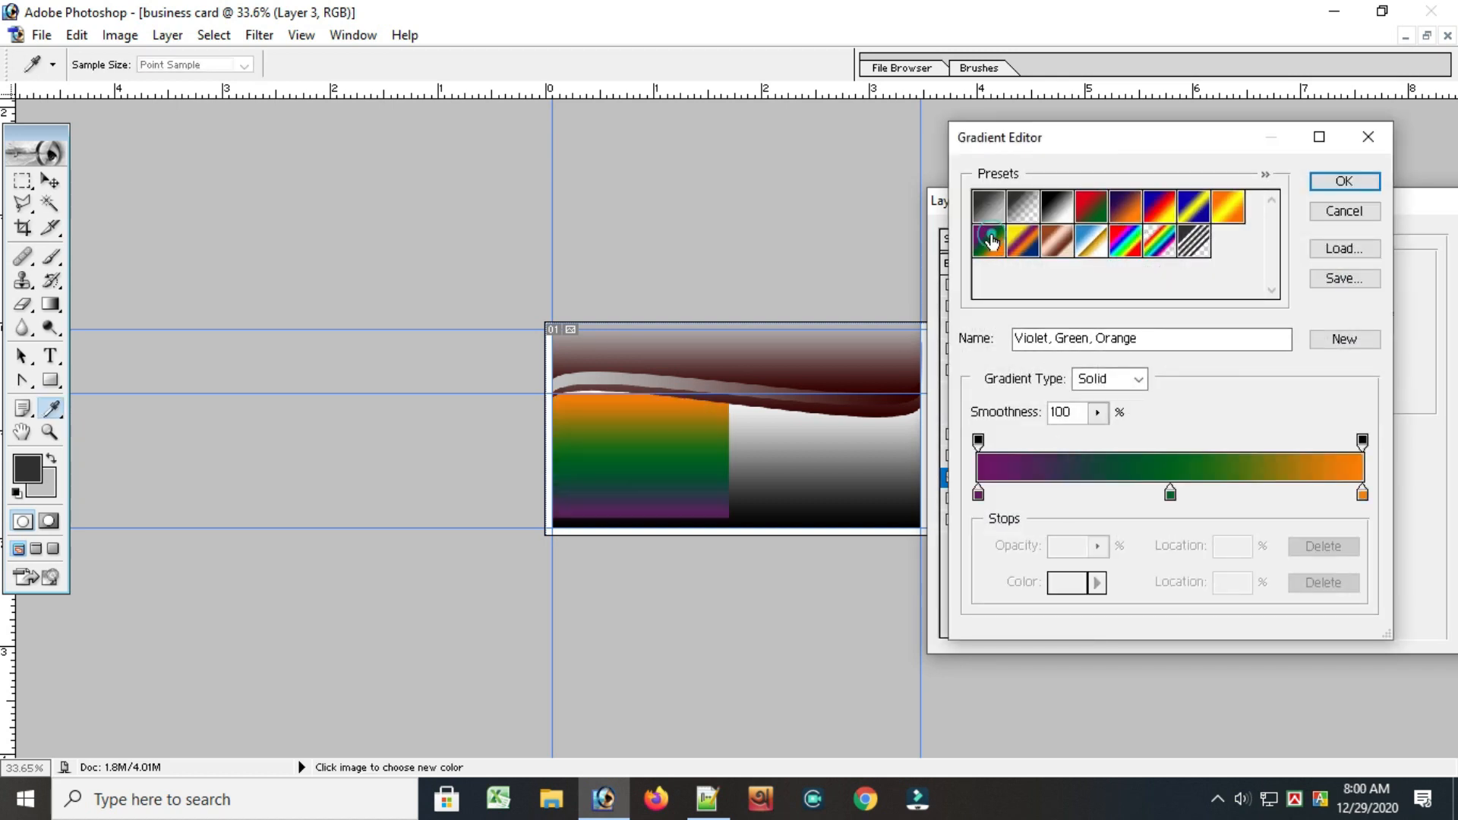
left_click(1057, 215)
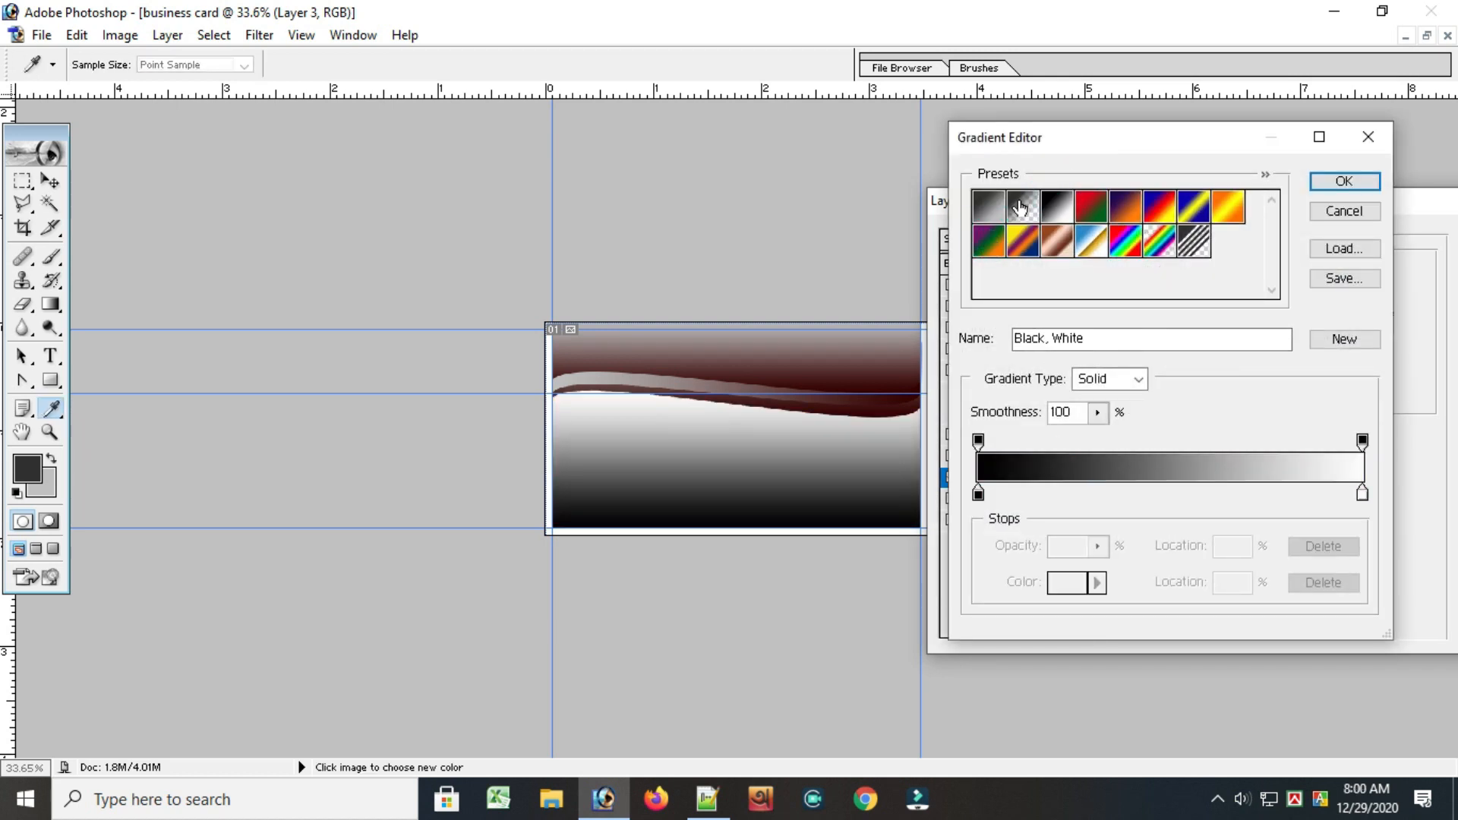
left_click(1018, 209)
left_click(1000, 211)
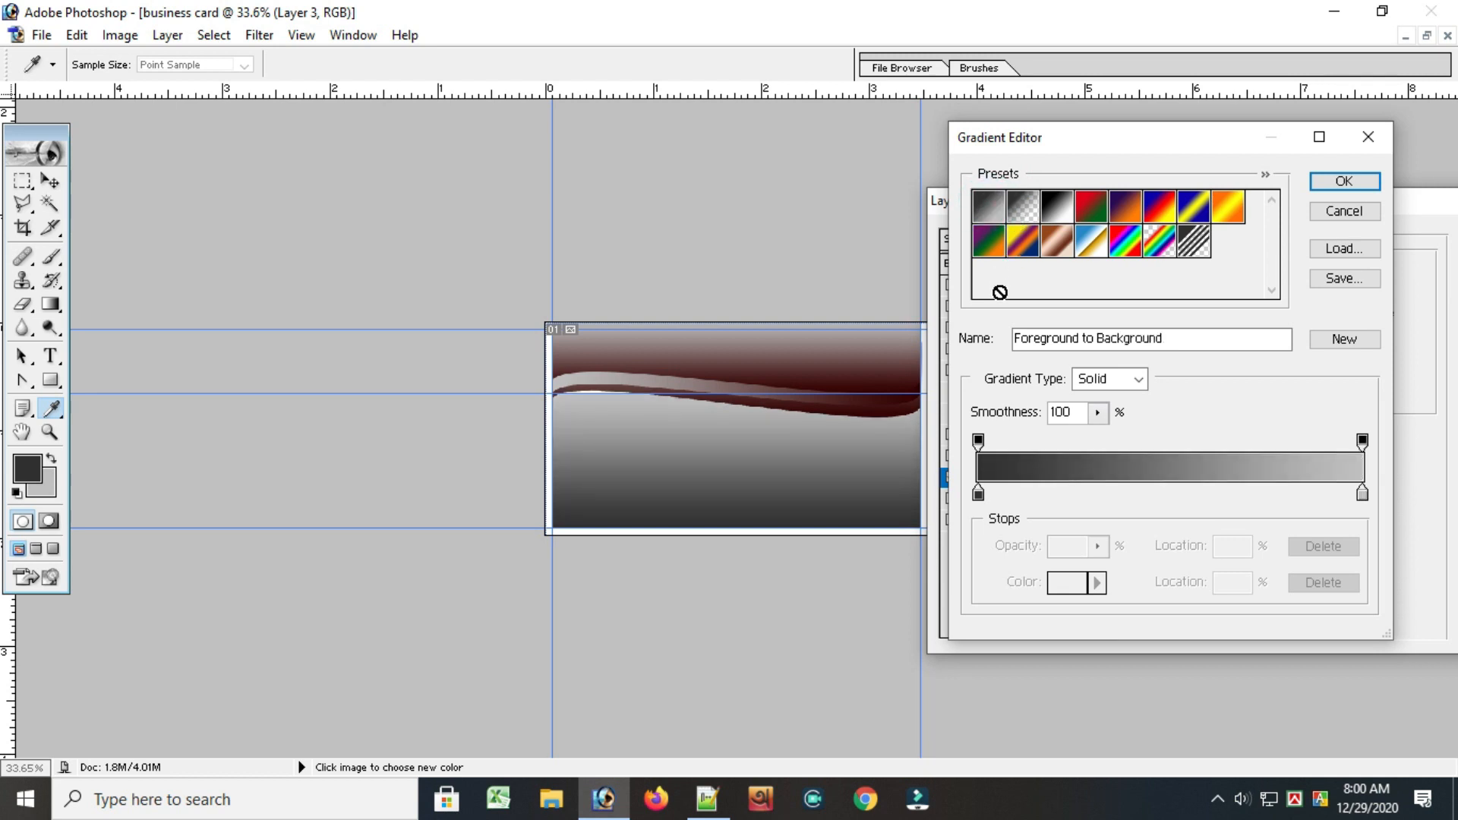
Change the start color of Layer 3's gradient to dark red, set its scale to 150%, and apply the Gradient Overlay
double_click(978, 495)
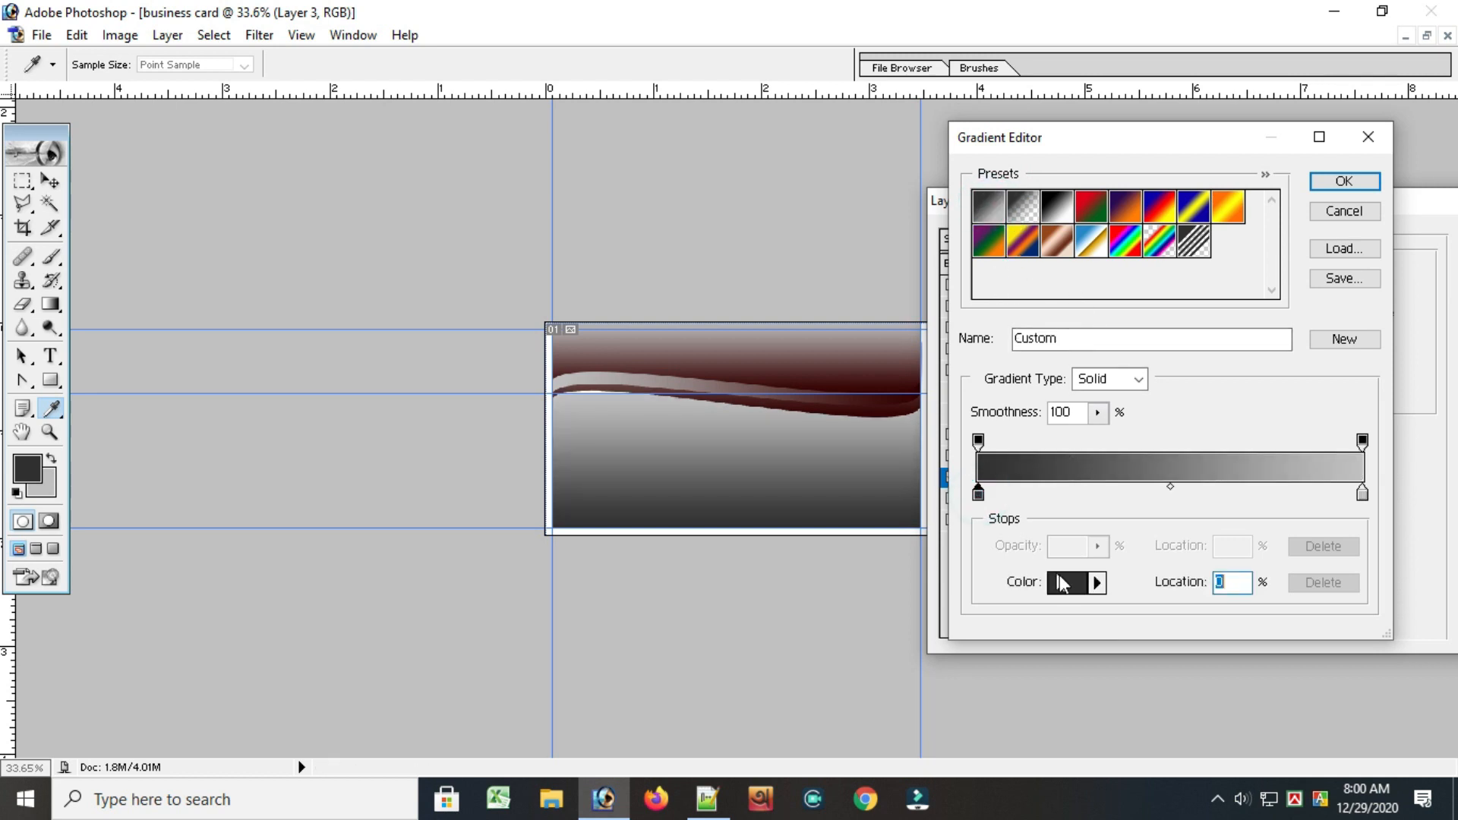
left_click(615, 526)
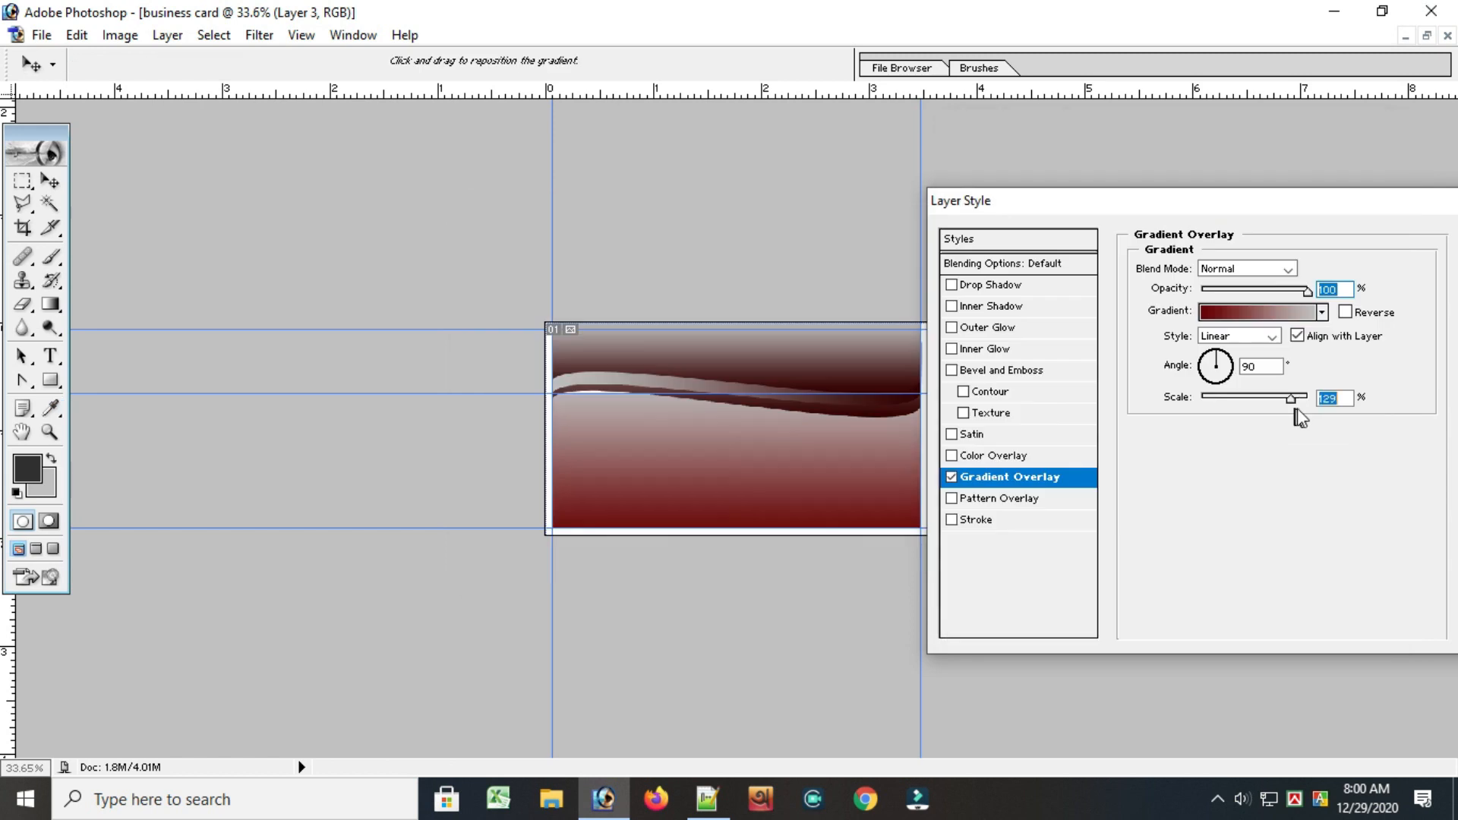
left_click_drag(1386, 197, 279, 126)
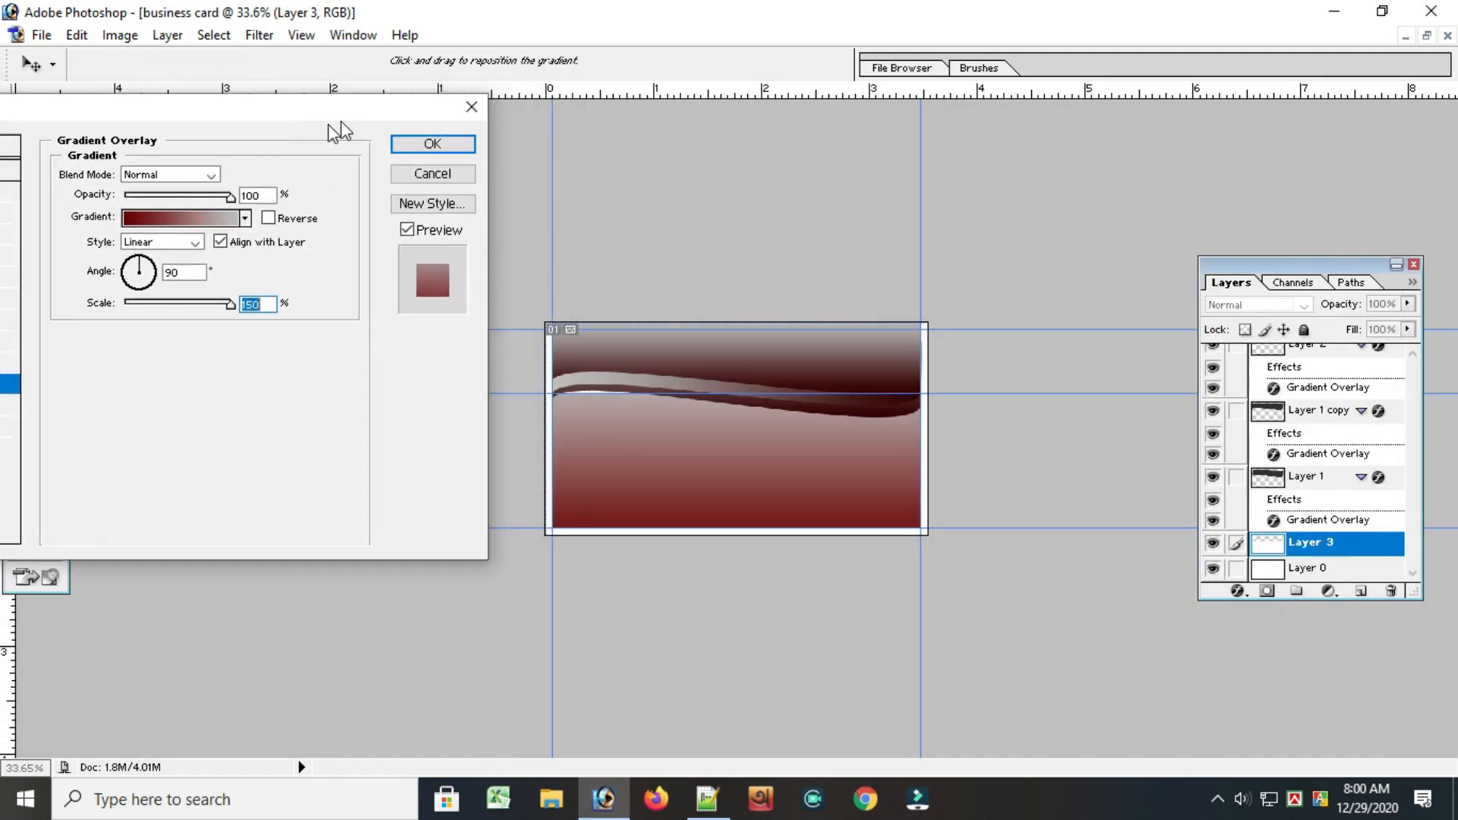
left_click(444, 142)
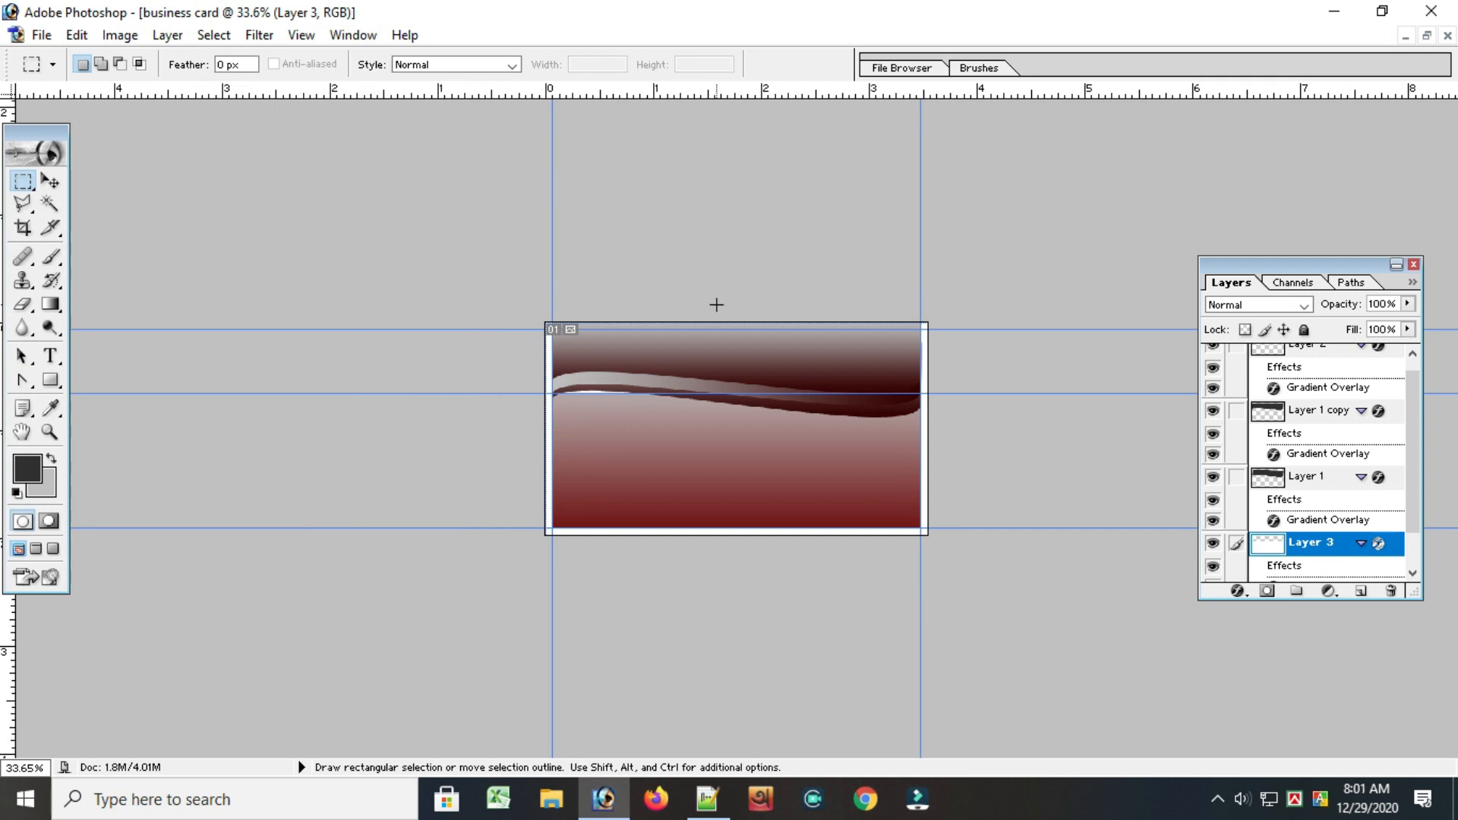
scroll(673, 289, "up", 4)
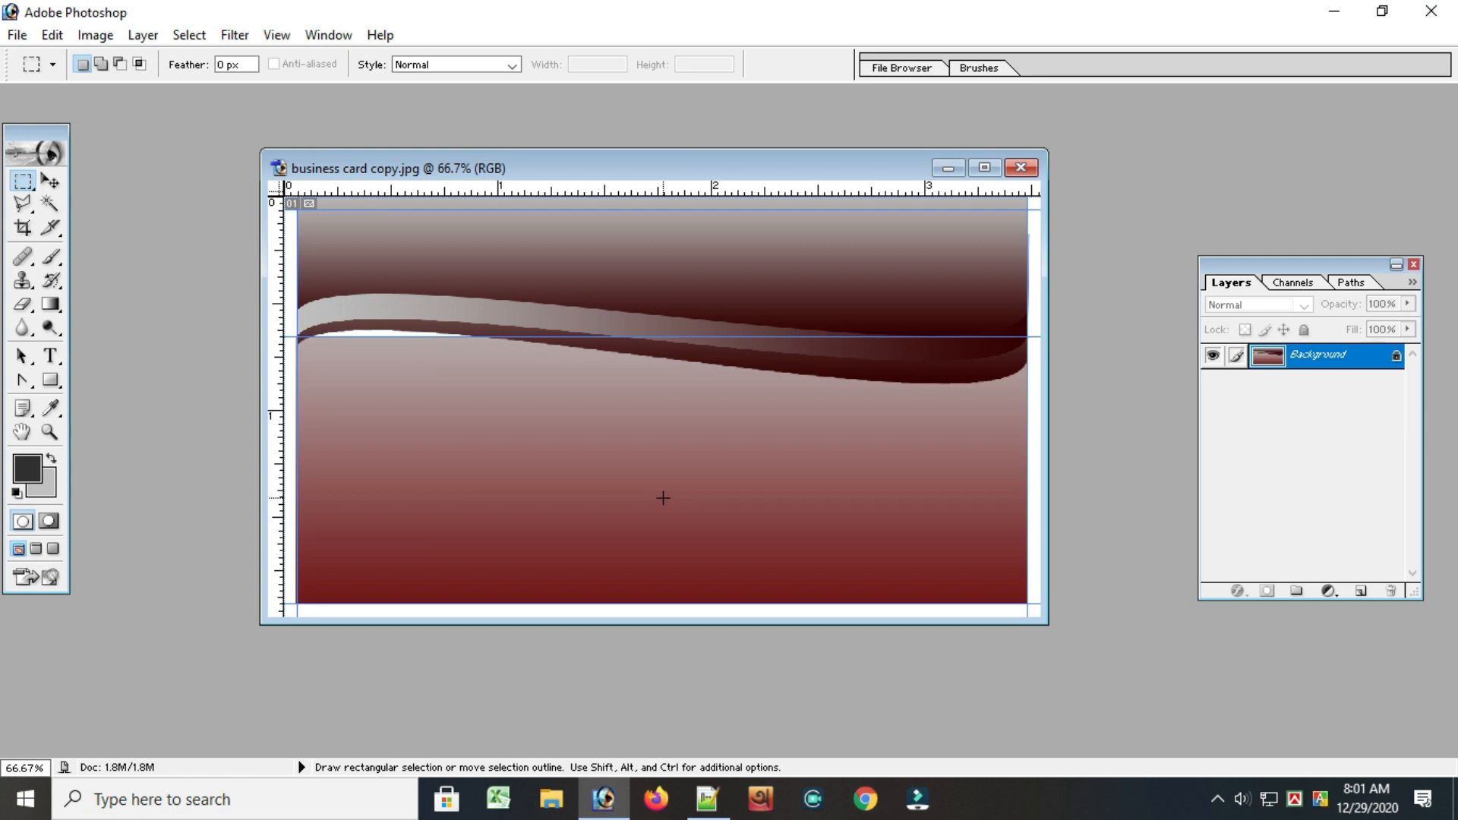
Switch to Notepad++ and copy the person's name from line 4
left_click(707, 798)
left_click_drag(83, 218, 462, 284)
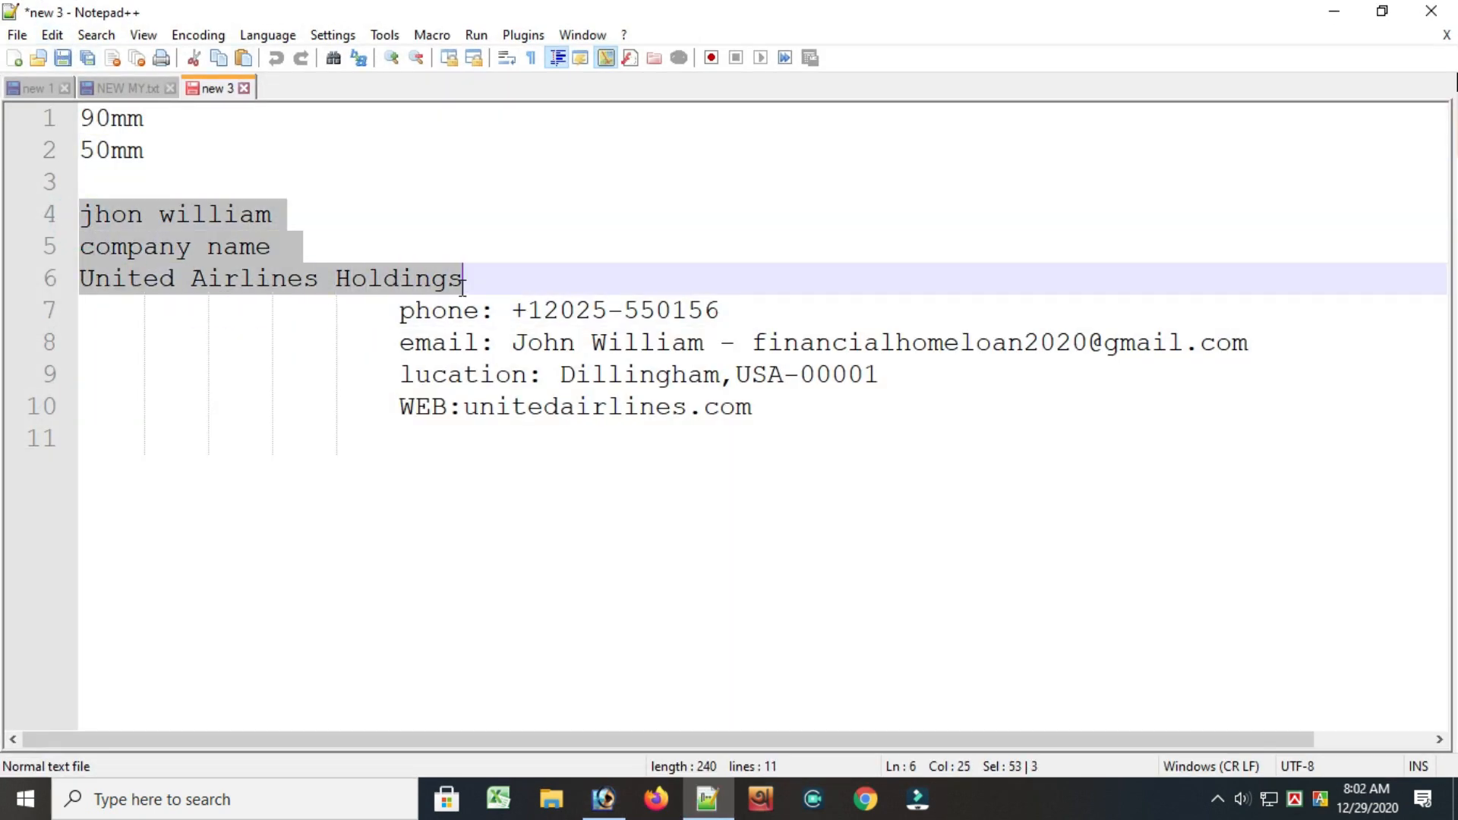
left_click(398, 272)
left_click_drag(82, 215, 297, 228)
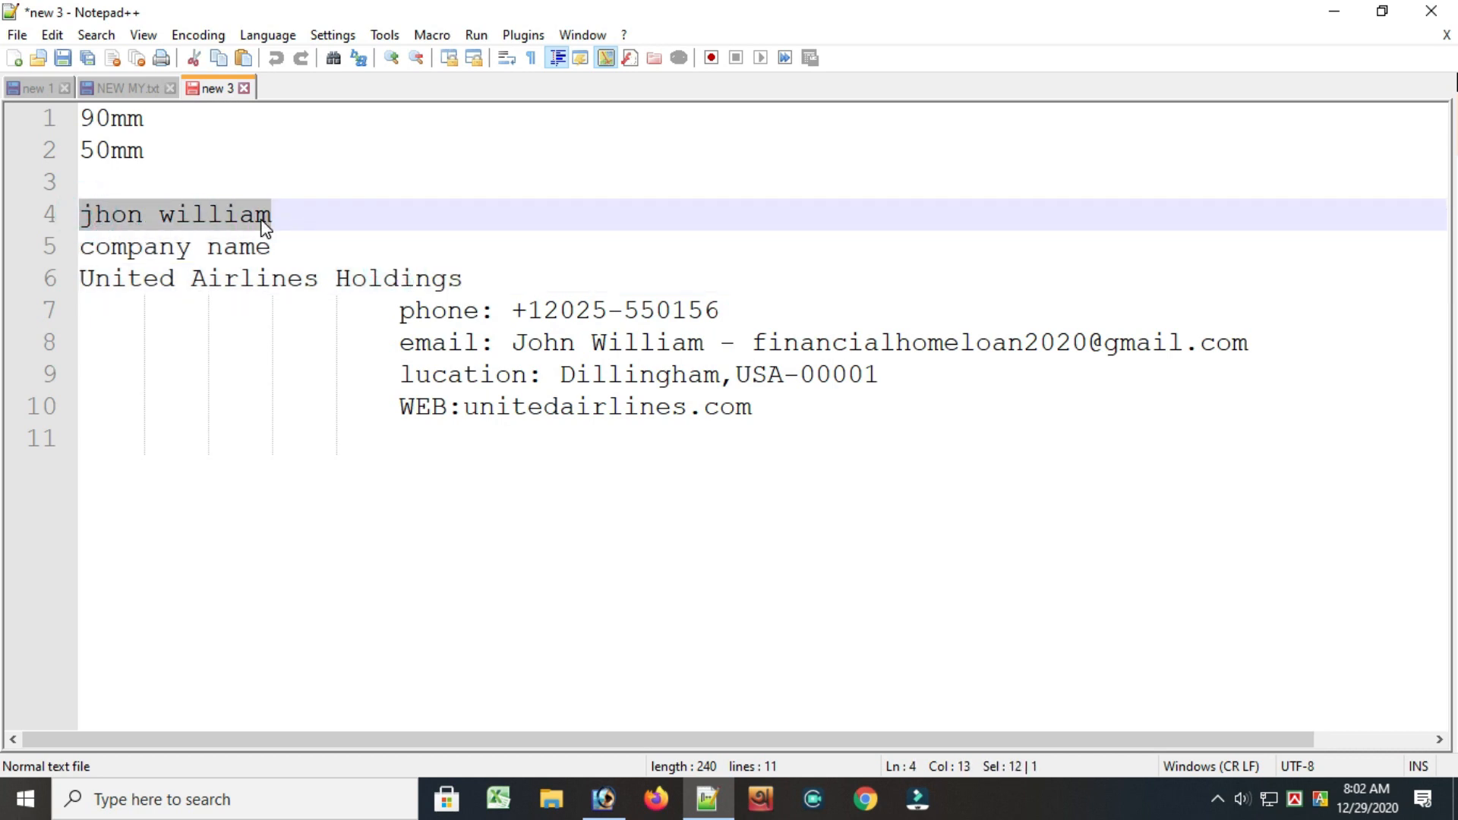
right_click(251, 217)
left_click(303, 253)
right_click(203, 214)
left_click(242, 256)
right_click(238, 216)
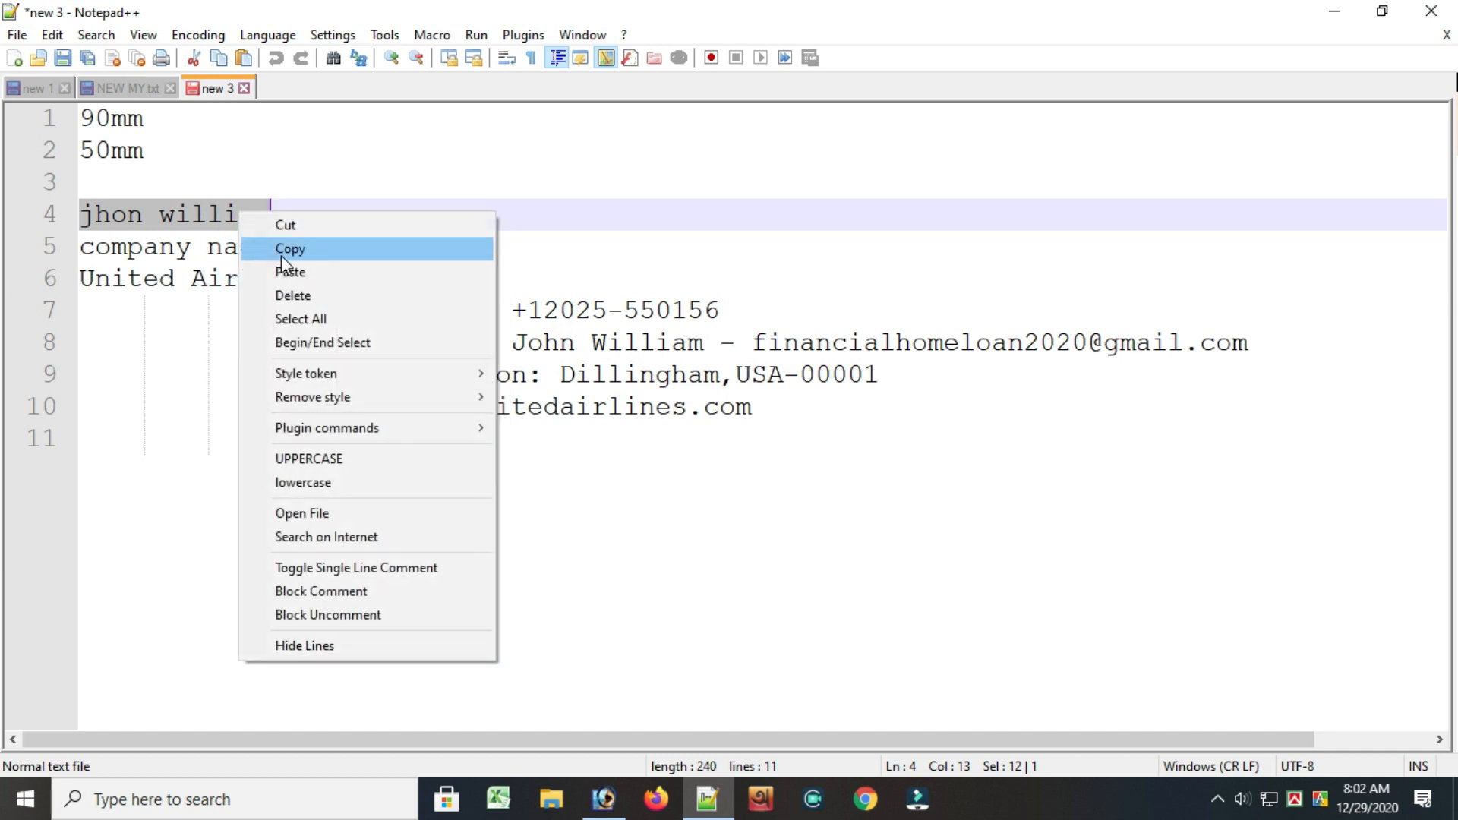
left_click(286, 252)
Switch to Photoshop and add a text box in the card's header with the person's name at 11 pt
left_click(598, 811)
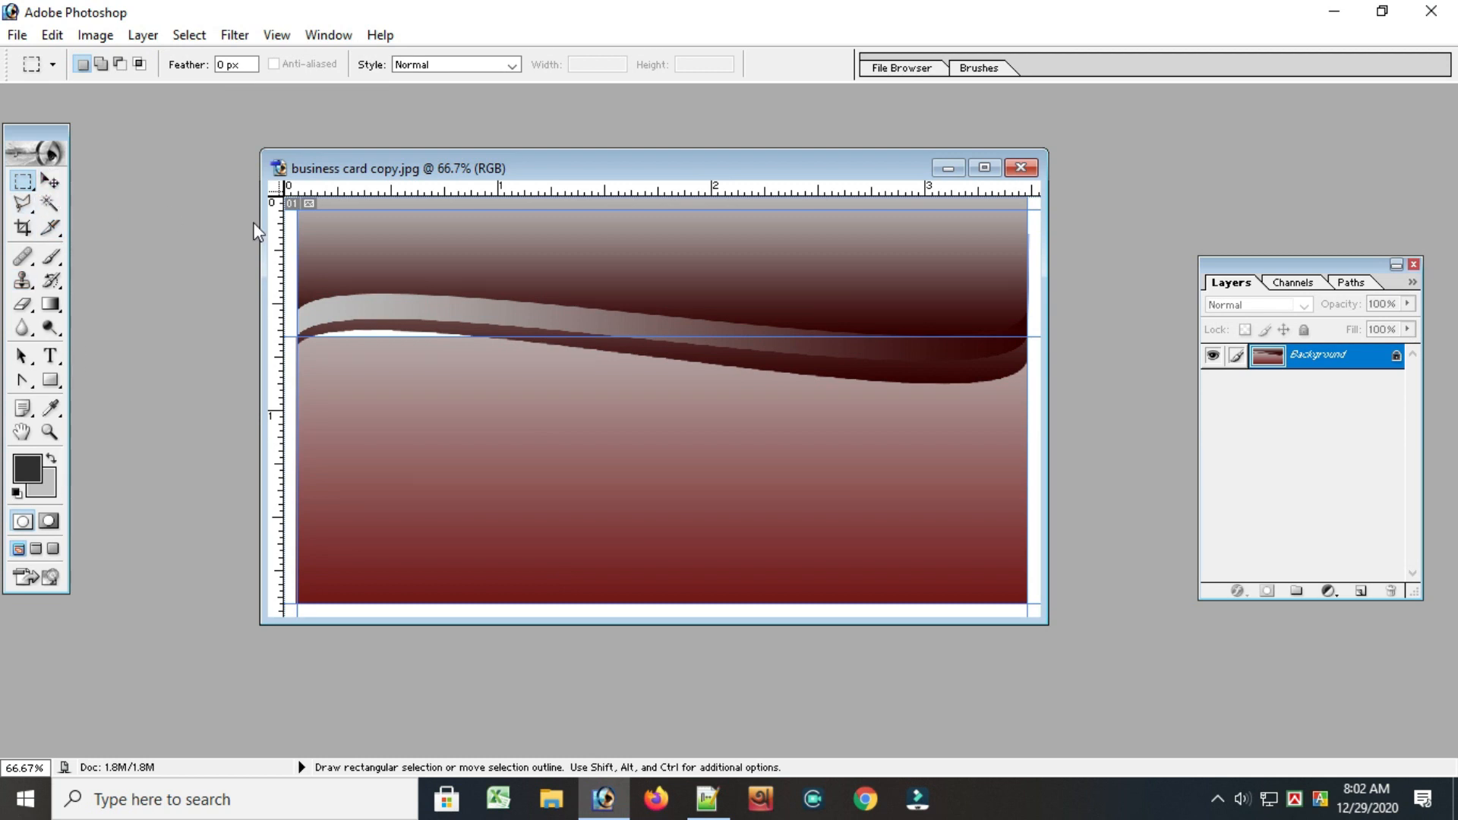
left_click(52, 359)
left_click(437, 234)
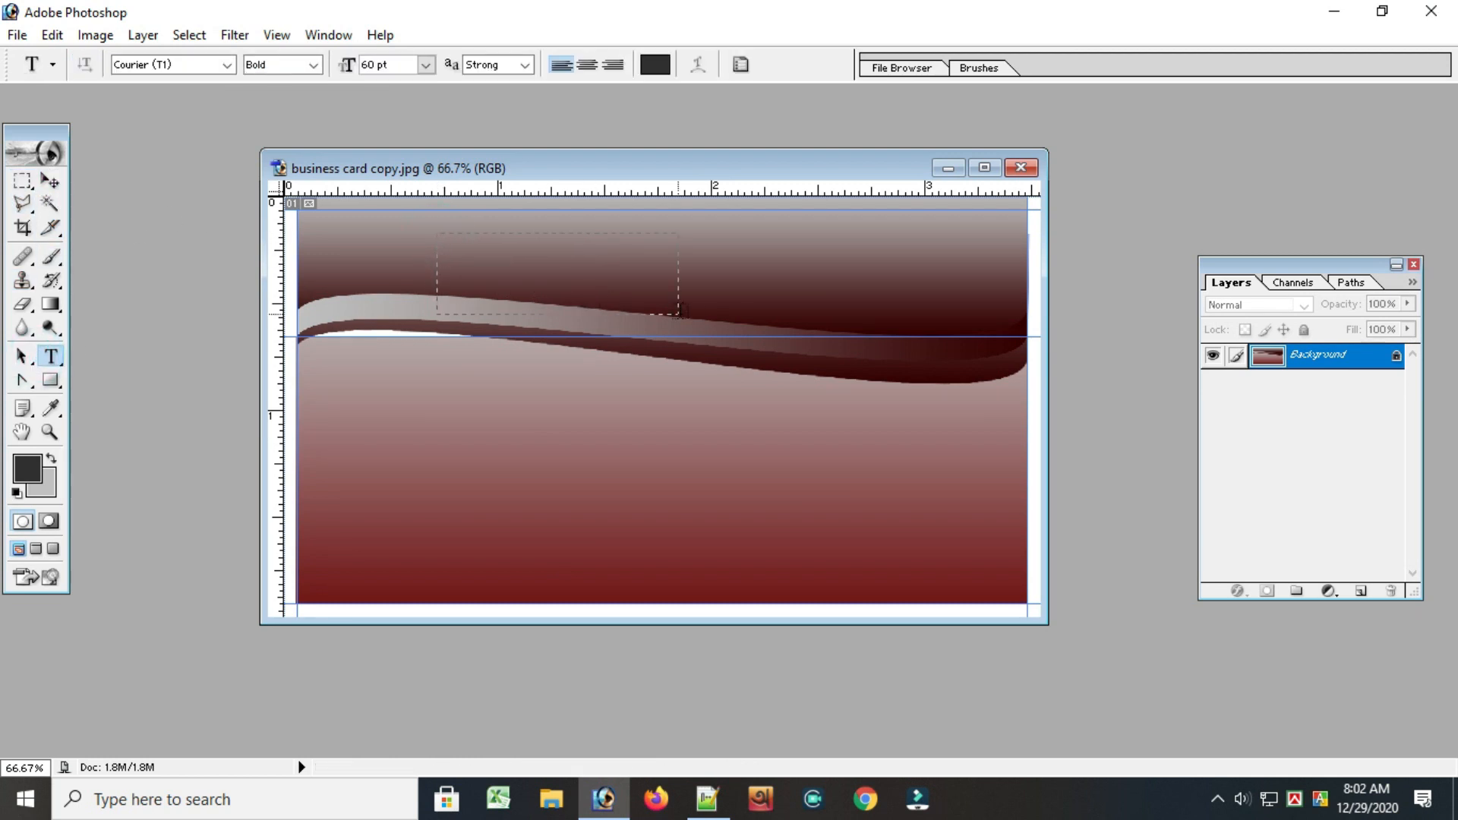
left_click_drag(437, 233, 854, 292)
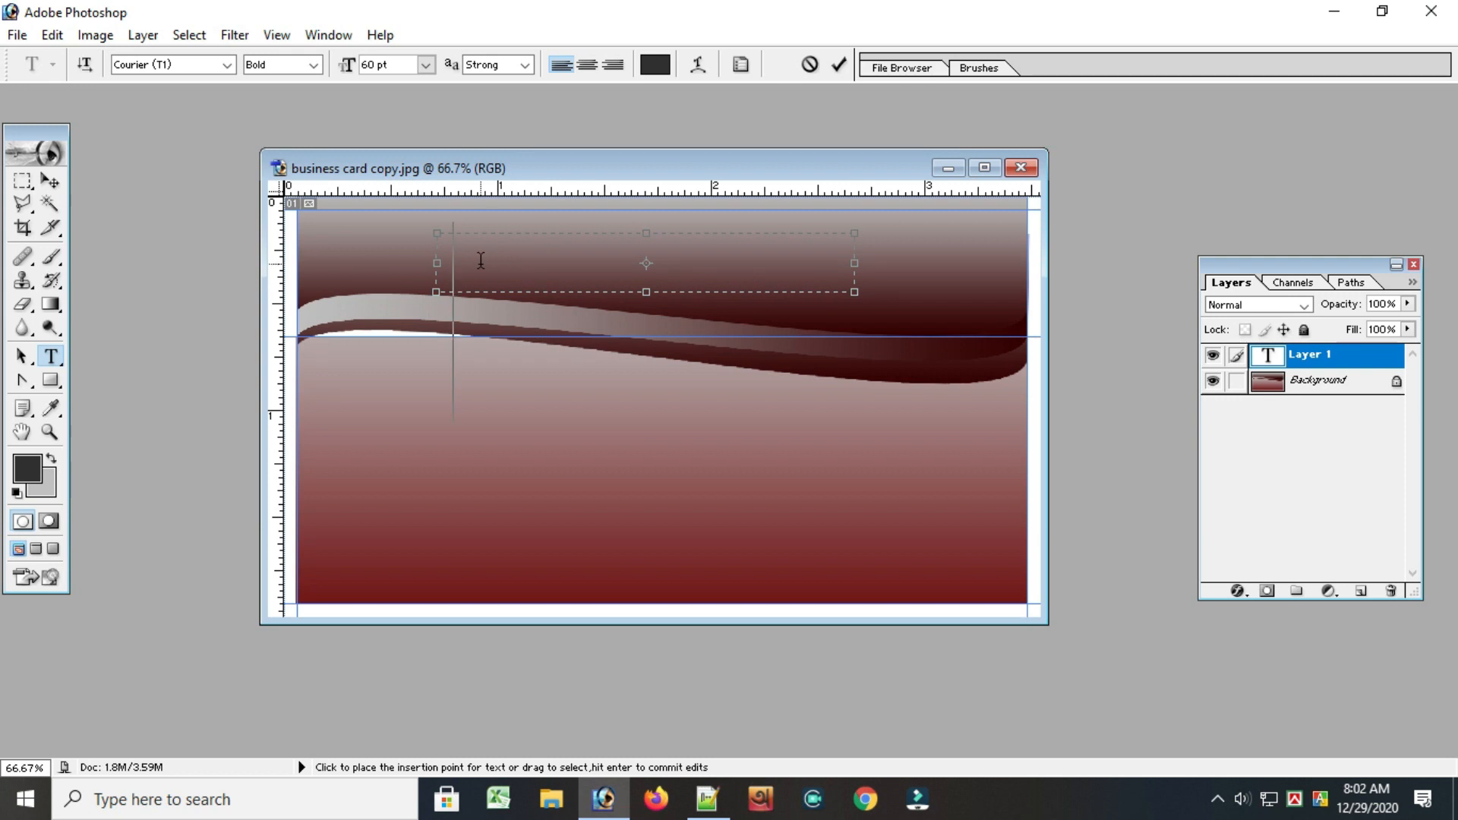
left_click(425, 64)
left_click(397, 215)
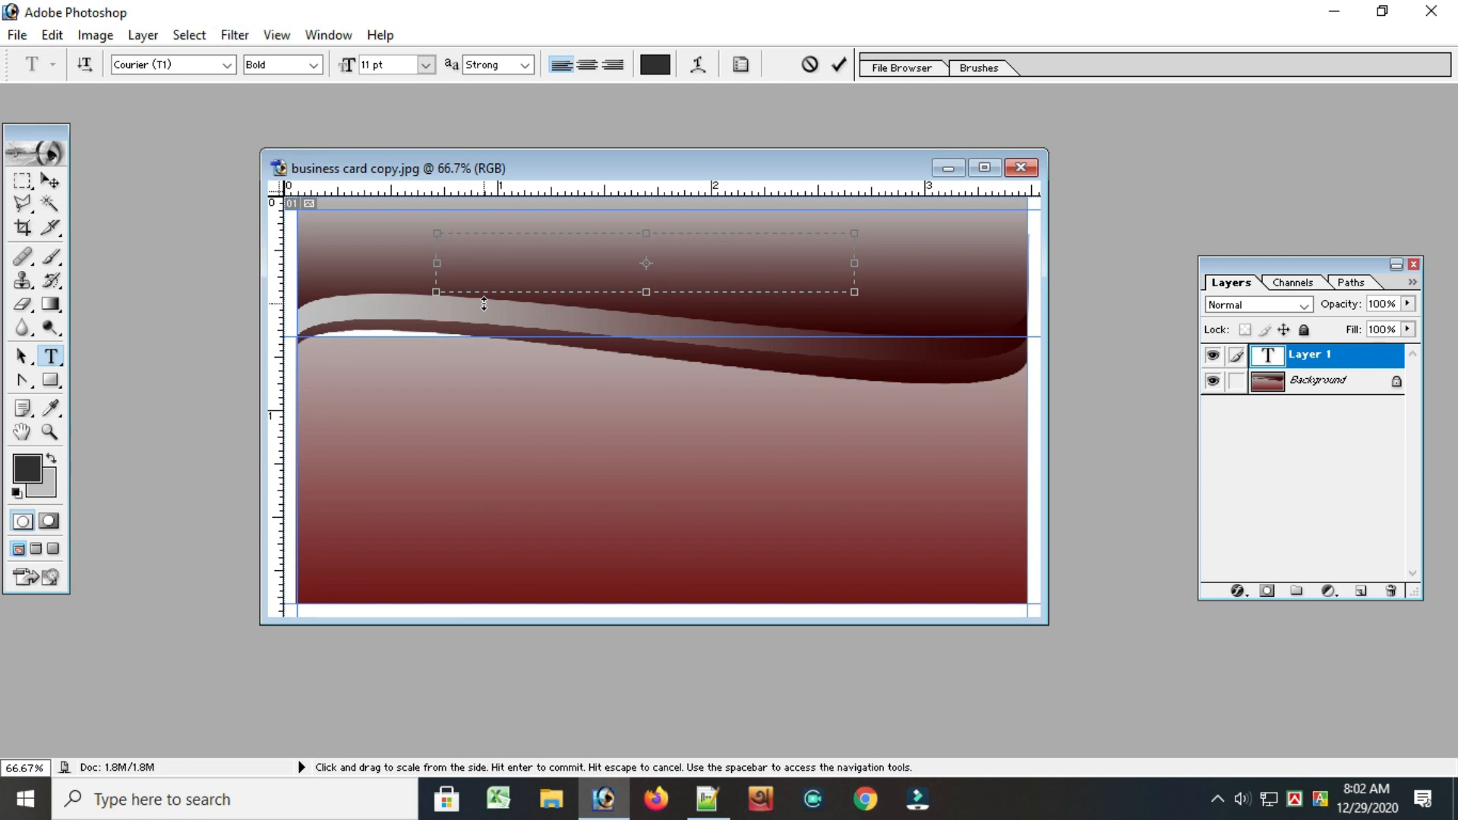
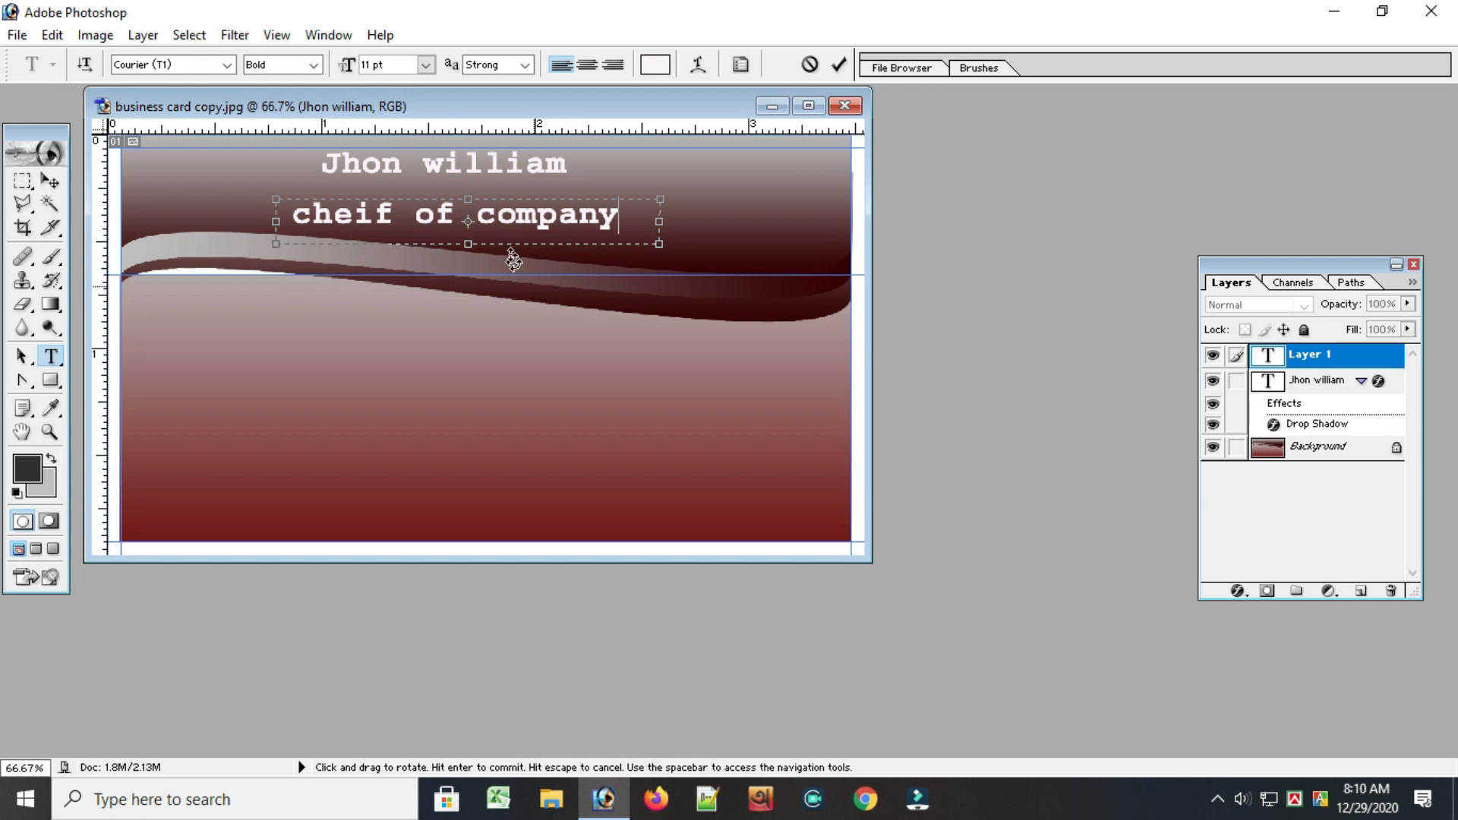
Change the job title text below the name to "cheif of the company" and commit it
left_click_drag(621, 216, 477, 218)
type("the")
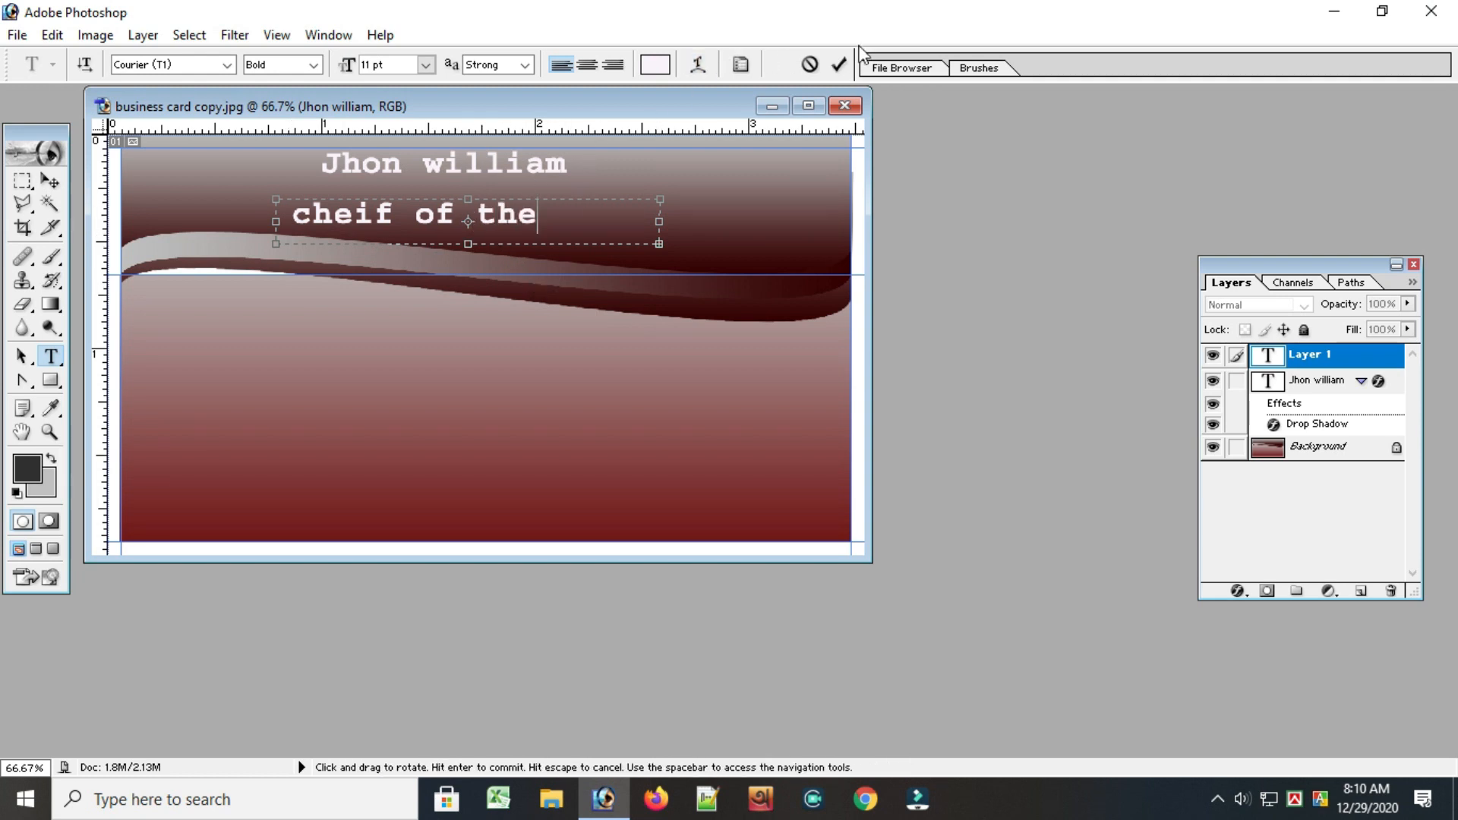
left_click(836, 67)
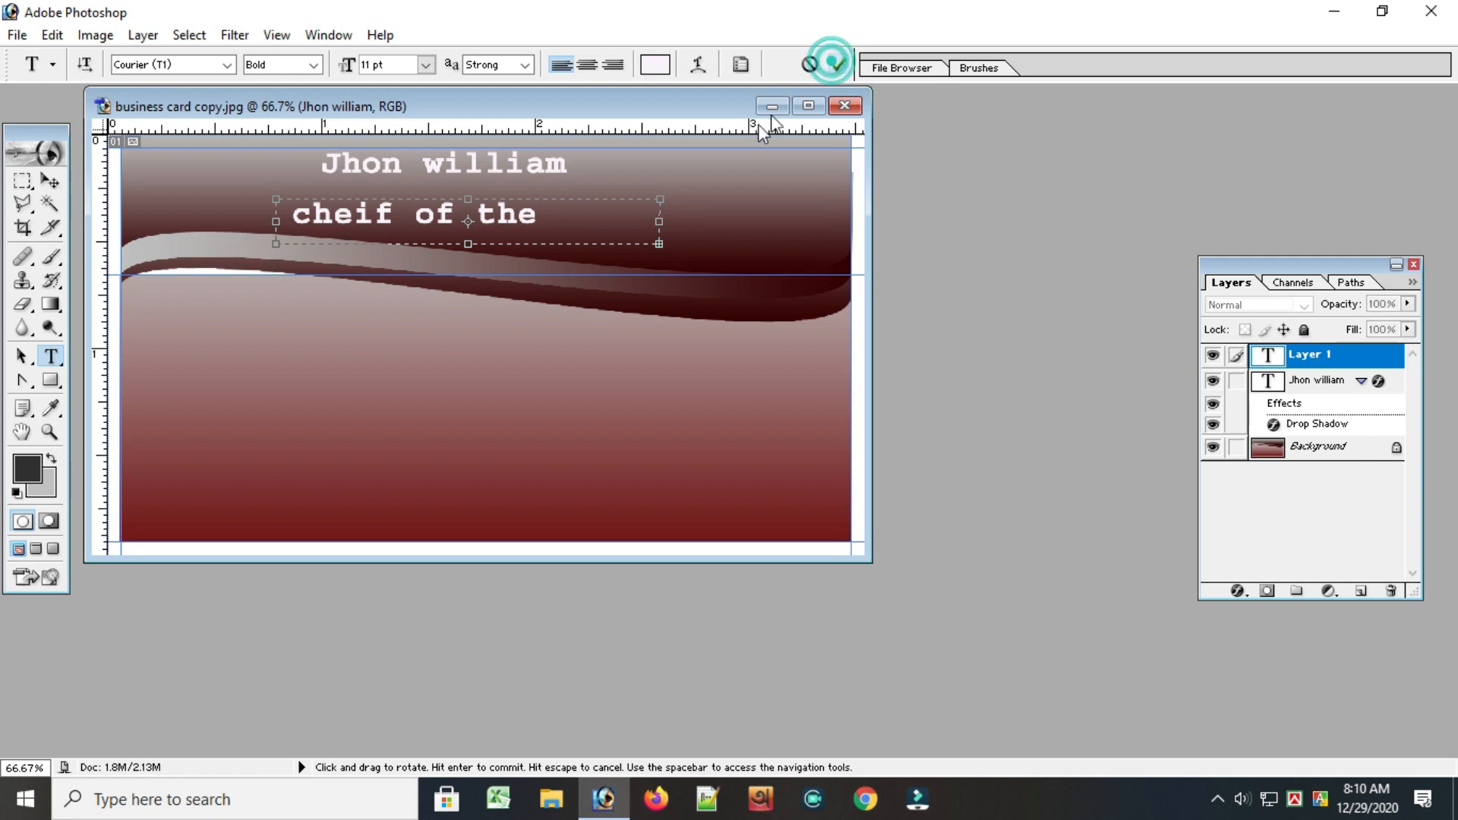
Set all the words of the "cheif of the company" line to 9 pt
left_click(543, 224)
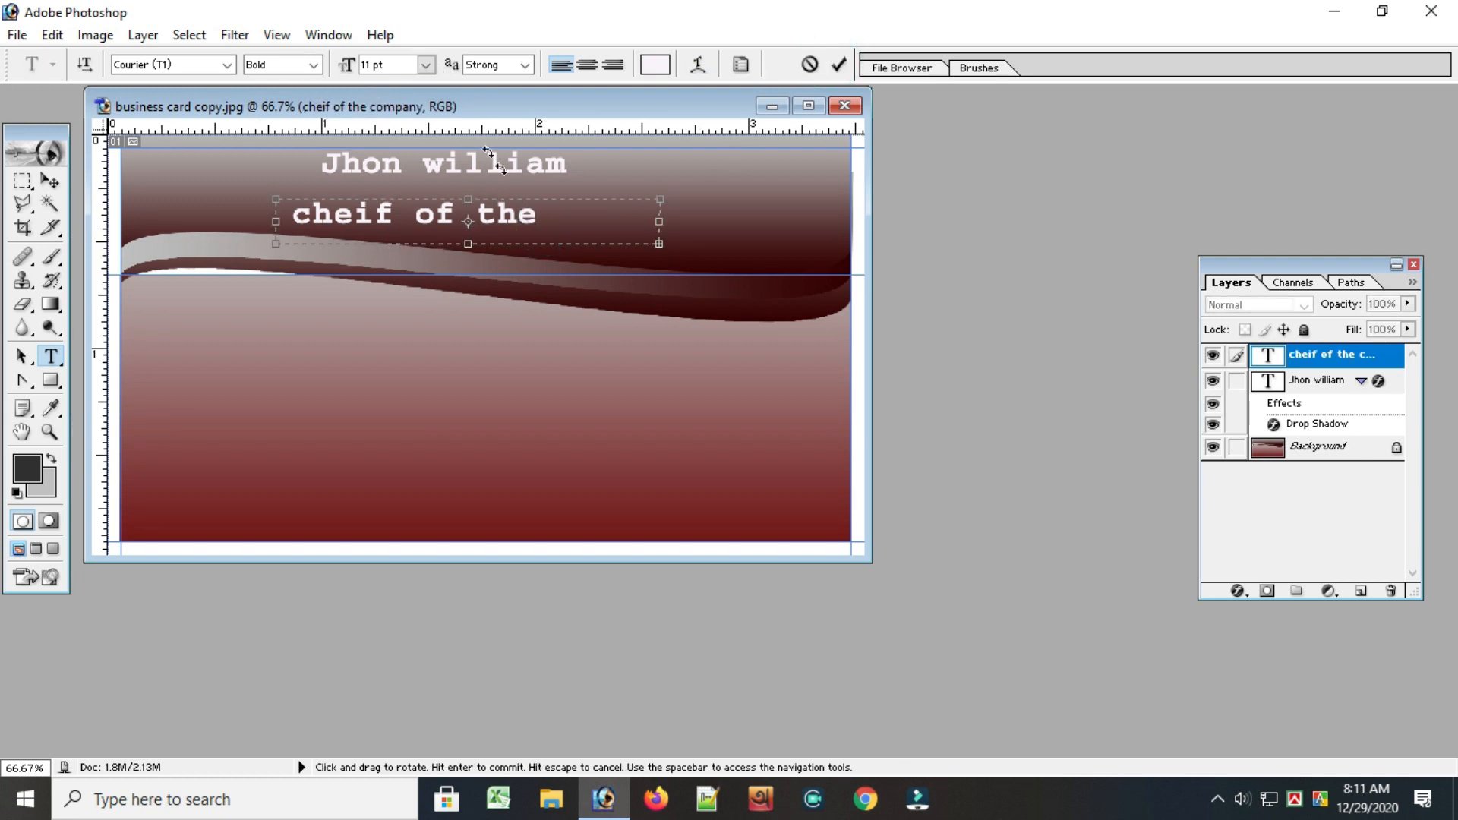
left_click_drag(562, 217, 314, 214)
left_click(504, 217)
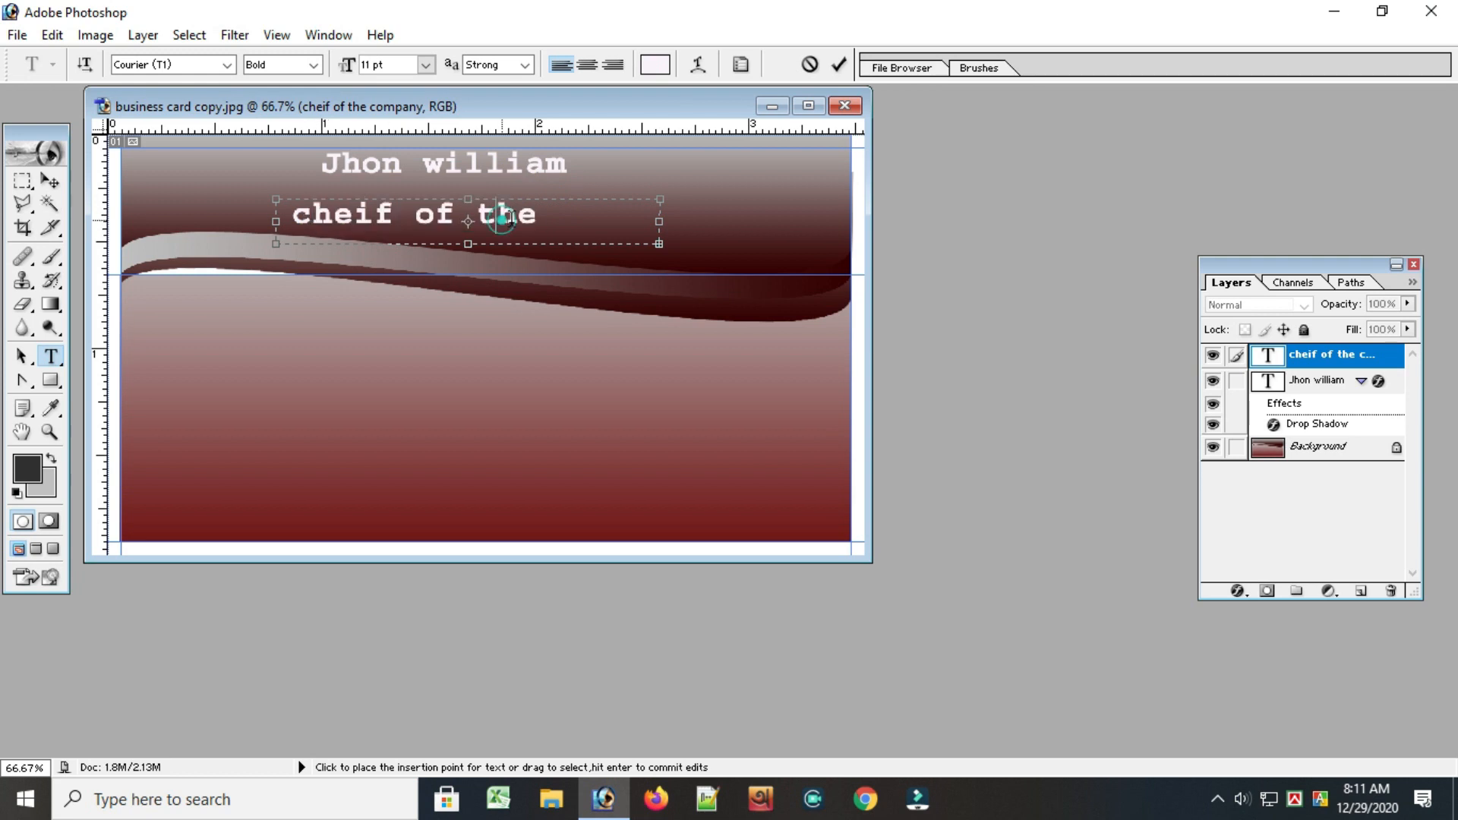
left_click_drag(558, 216, 274, 229)
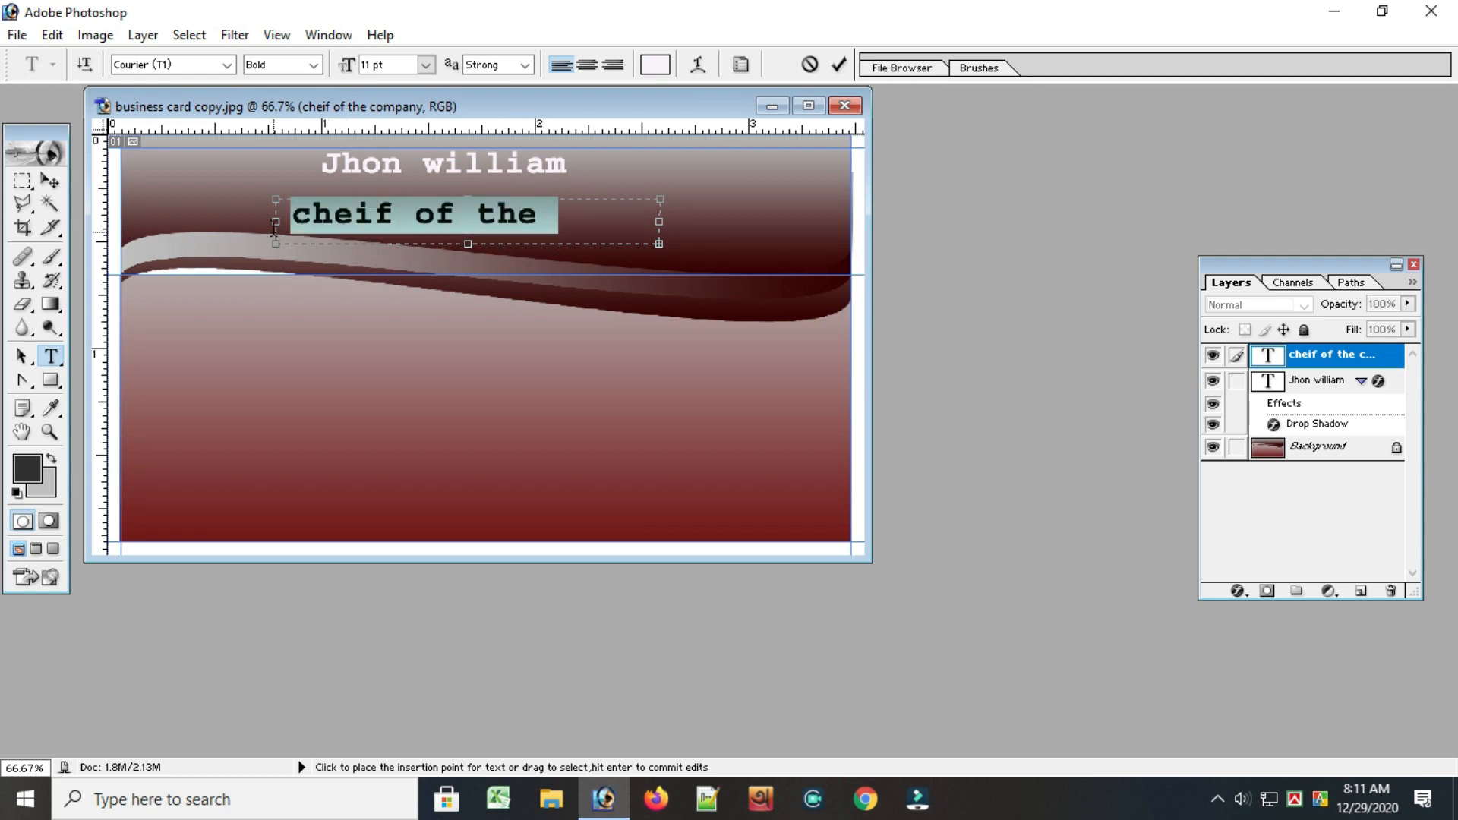
left_click(425, 65)
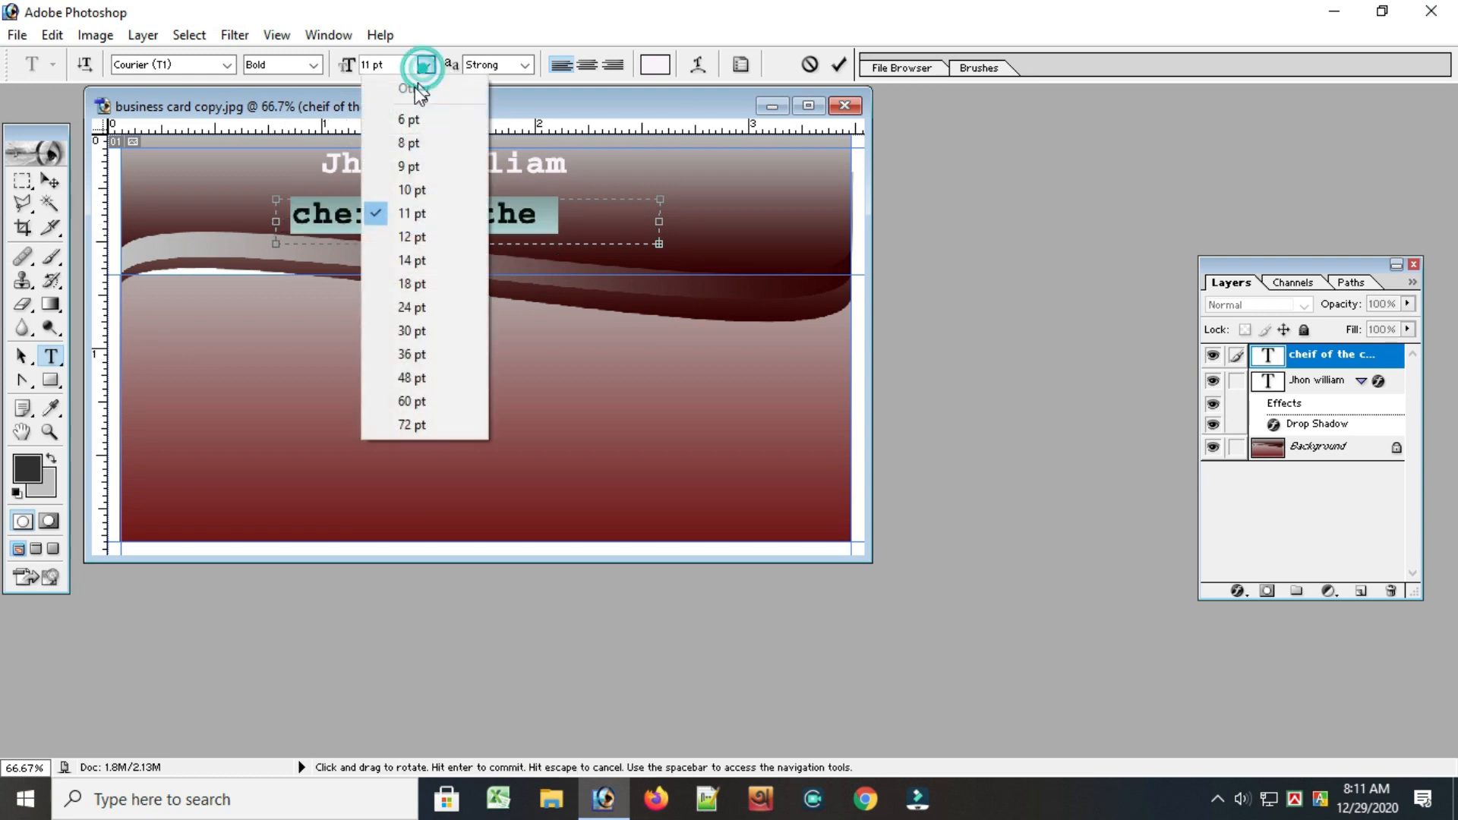
left_click(402, 166)
left_click(573, 231)
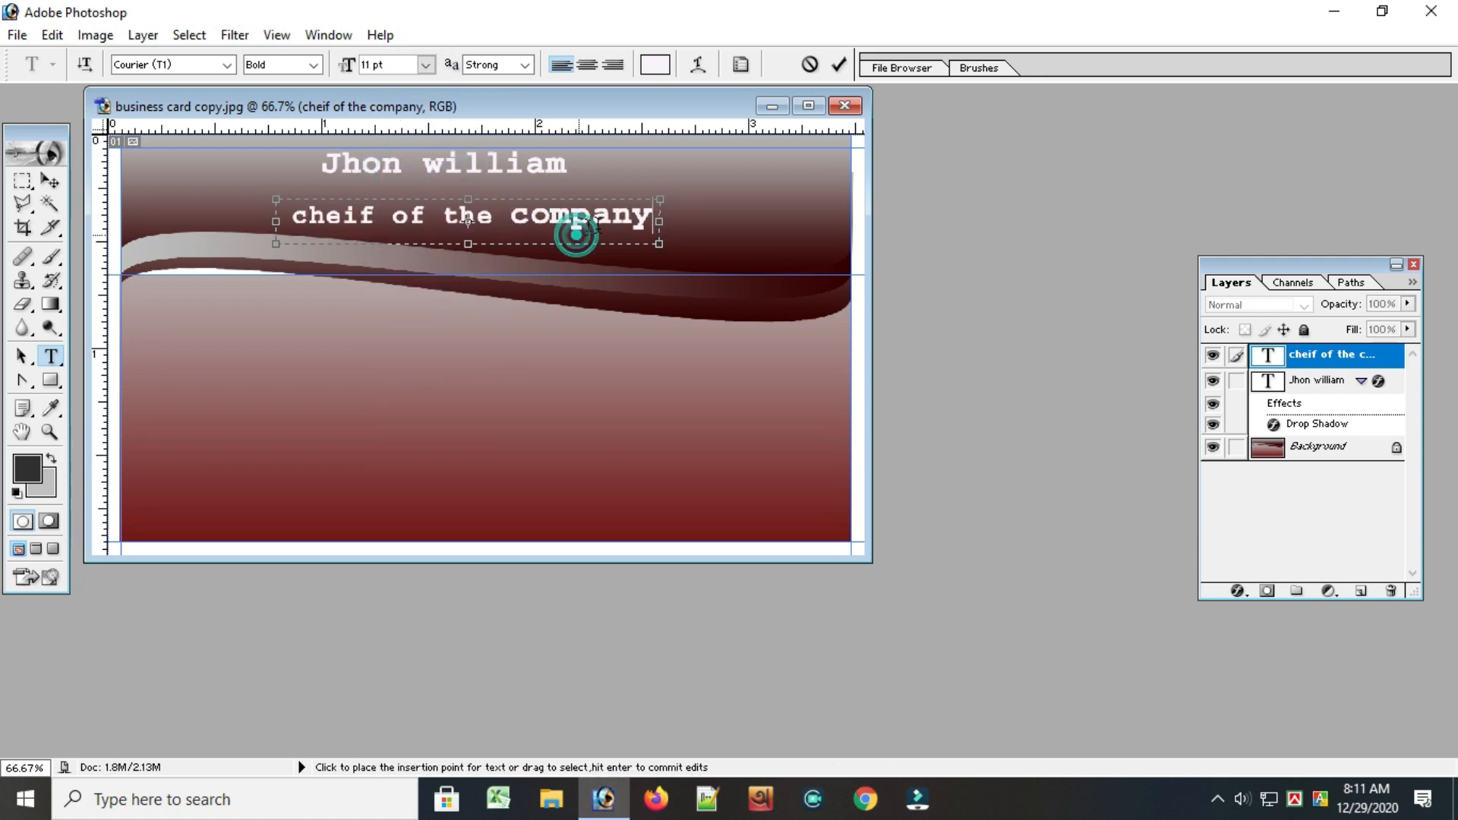
left_click_drag(653, 216, 494, 218)
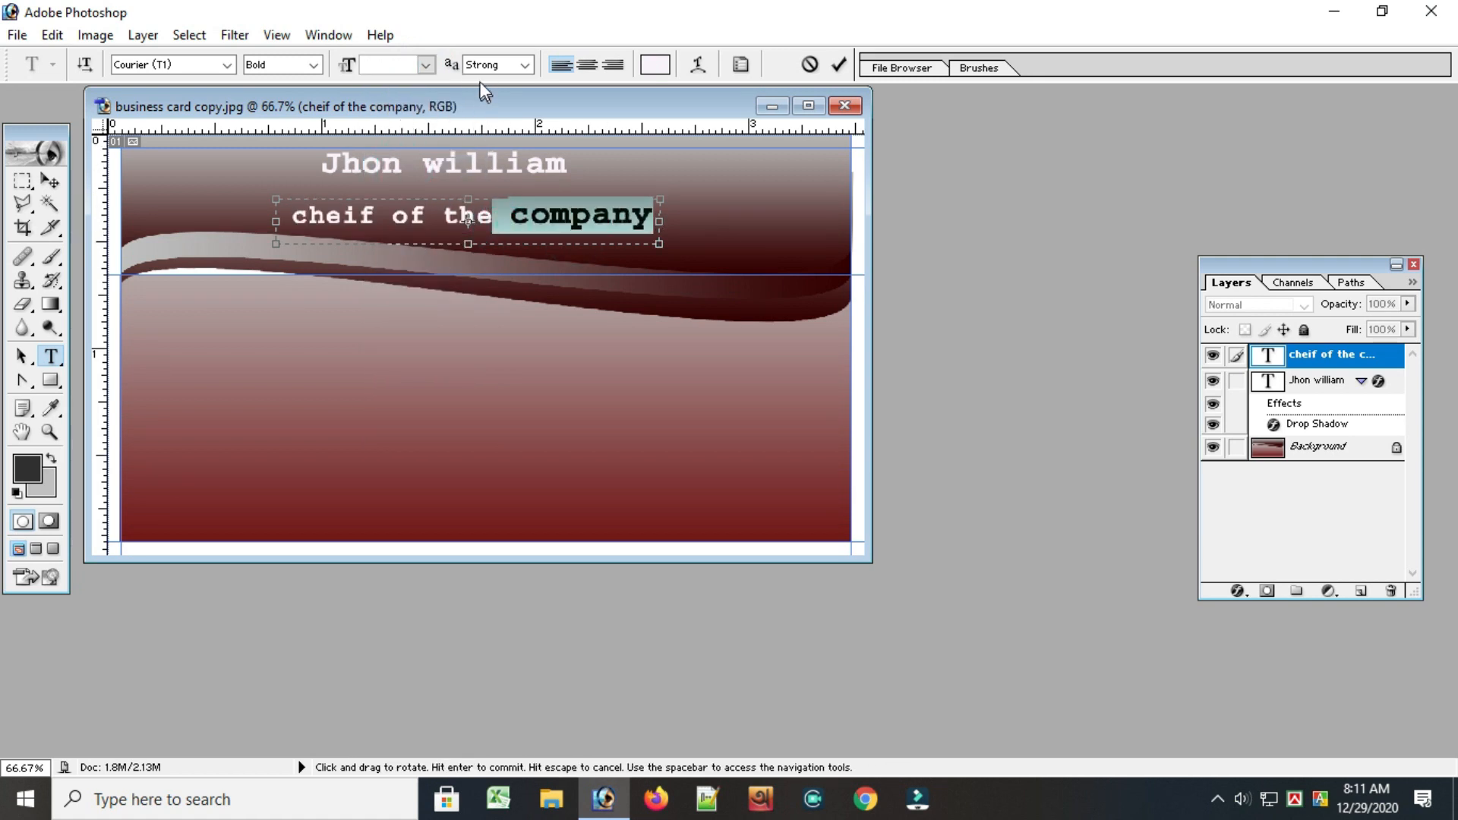
left_click(426, 65)
left_click(402, 165)
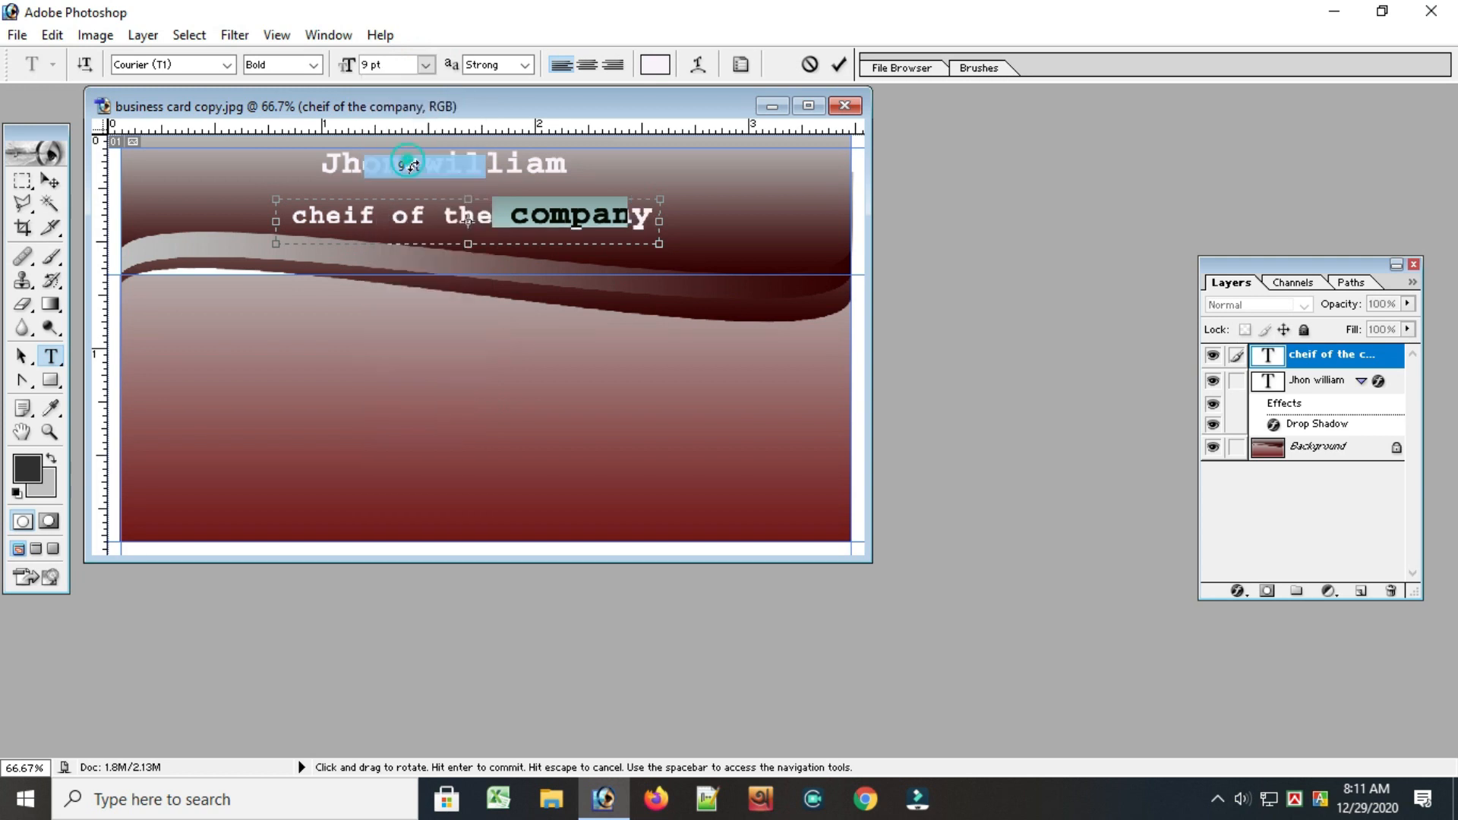
left_click(566, 262)
left_click(631, 213)
Switch to Notepad++ and copy the "company name" and "United Airlines Holdings" lines, then return to Photoshop
key("alt+Tab")
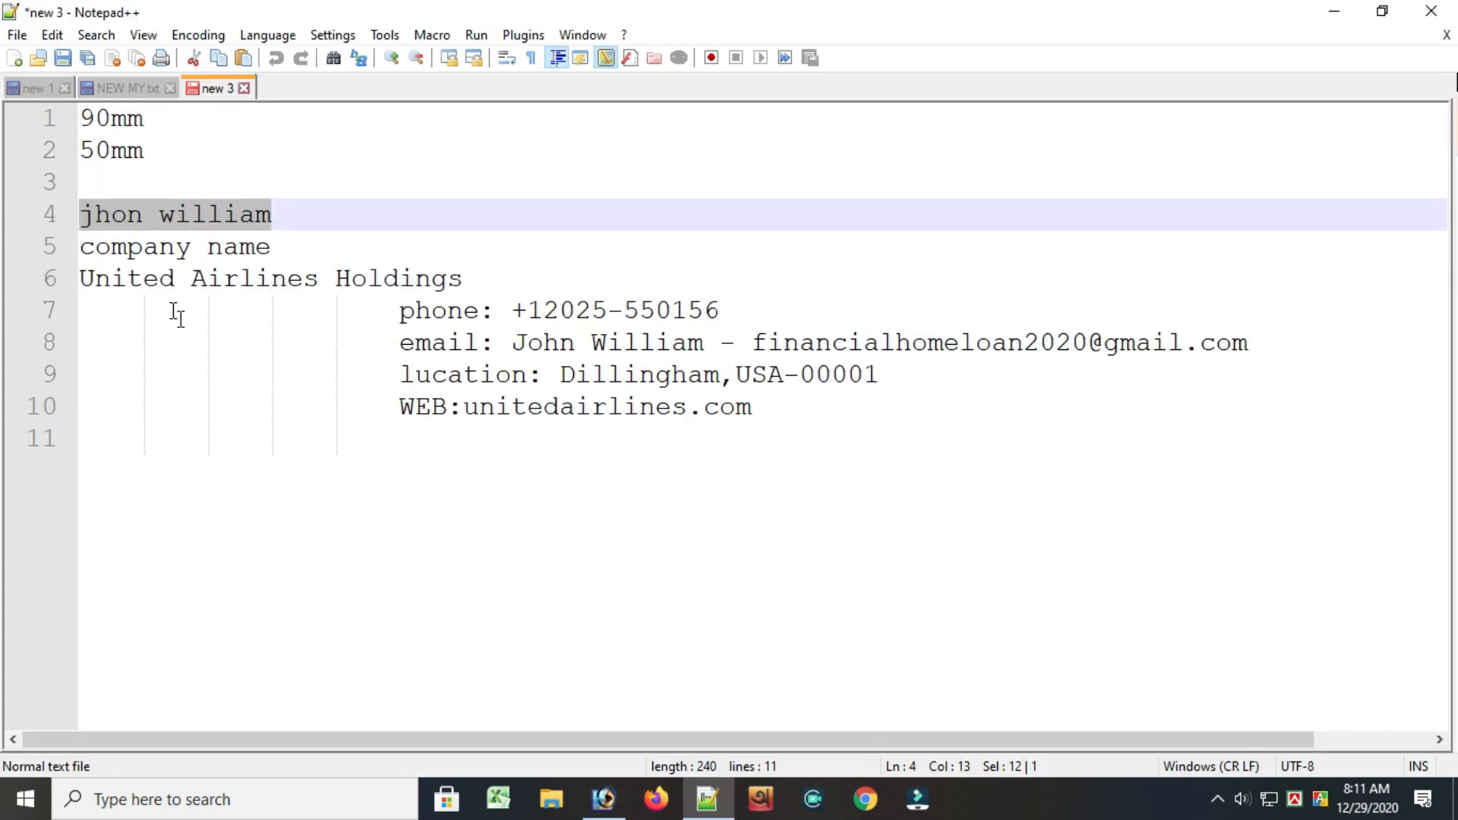
left_click(175, 314)
left_click_drag(88, 250, 464, 294)
right_click(260, 264)
left_click(309, 299)
left_click(606, 799)
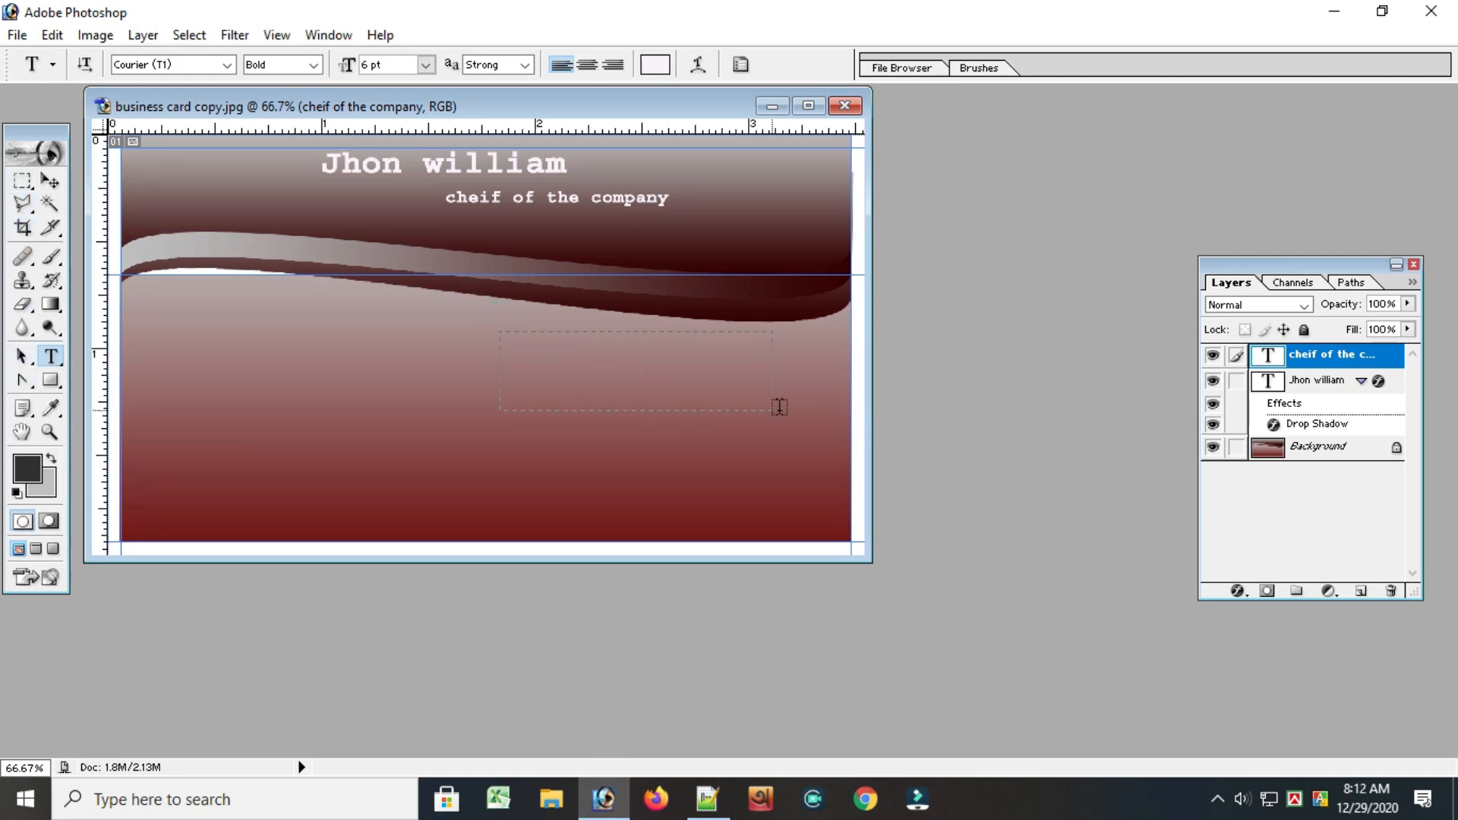
Add two 6 pt text boxes in the card's lower area reading "company name" and "United Airlines Holdings"
left_click_drag(500, 331, 851, 407)
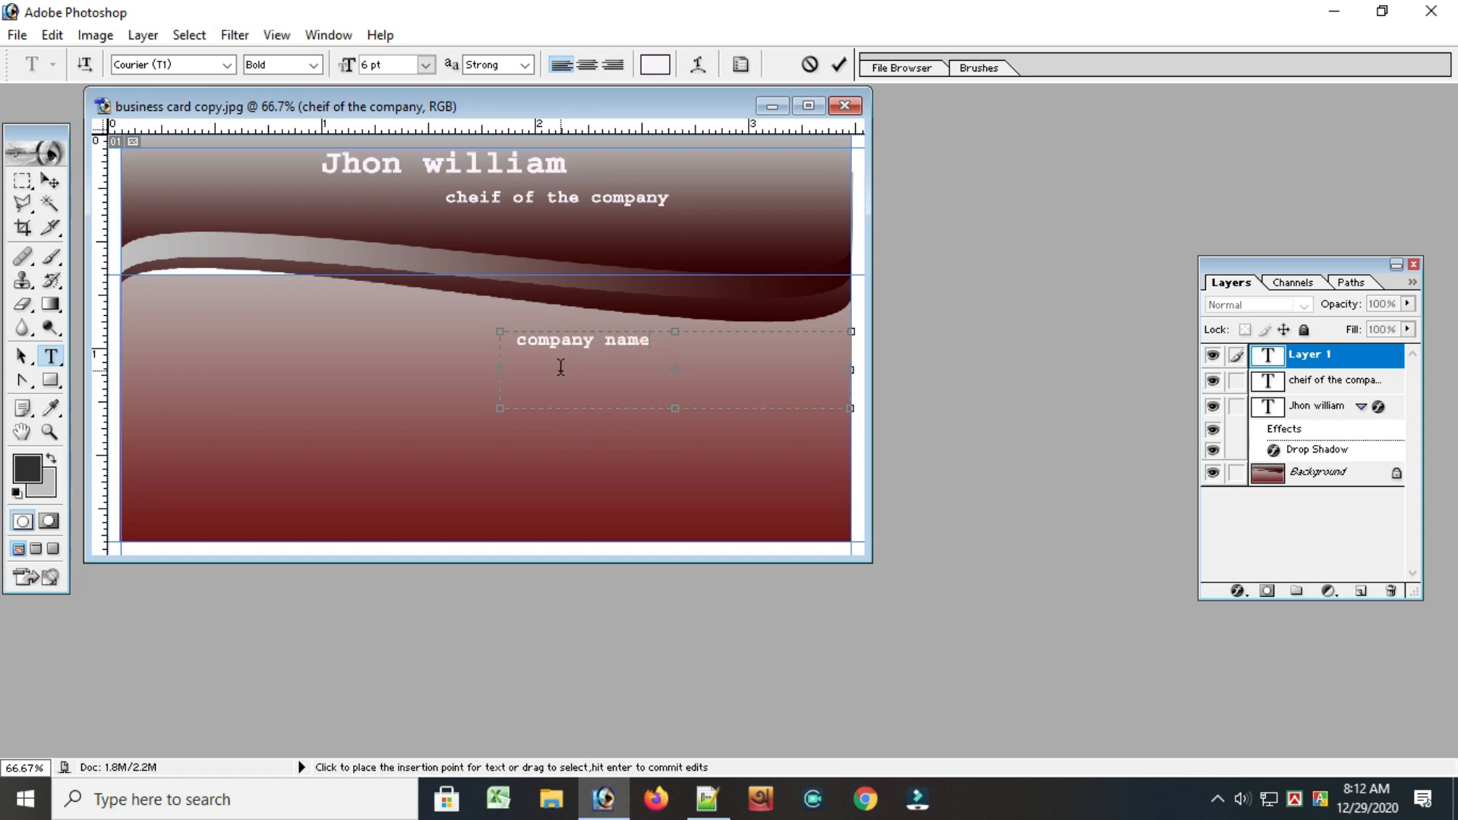
left_click_drag(526, 433, 884, 476)
key("ctrl+v")
left_click(839, 64)
Move "United Airlines Holdings" to the card's lower right corner and place "company name" just above it
key("v")
left_click_drag(632, 460, 650, 499)
left_click(1319, 391)
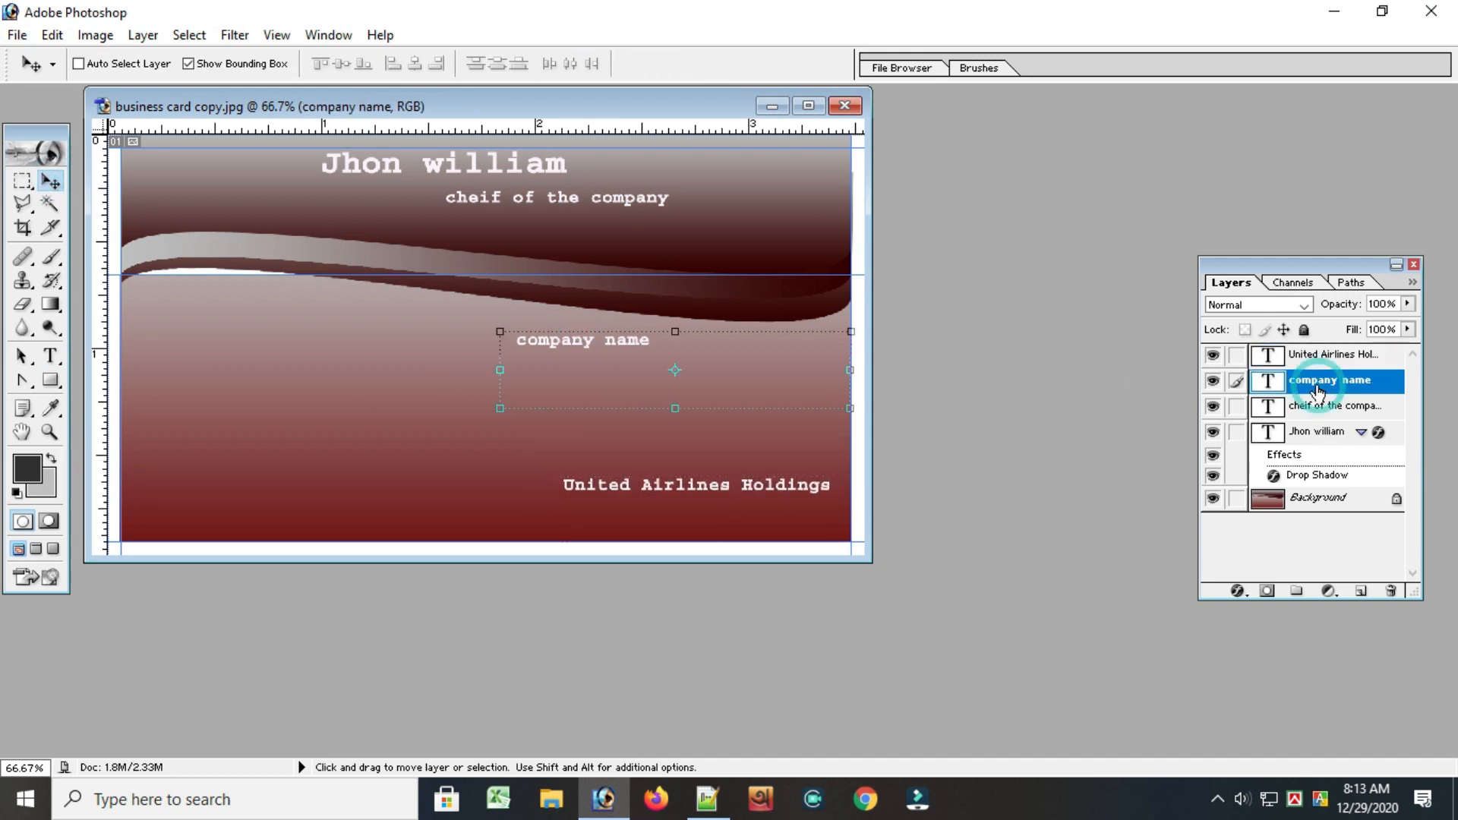
left_click_drag(617, 361, 724, 470)
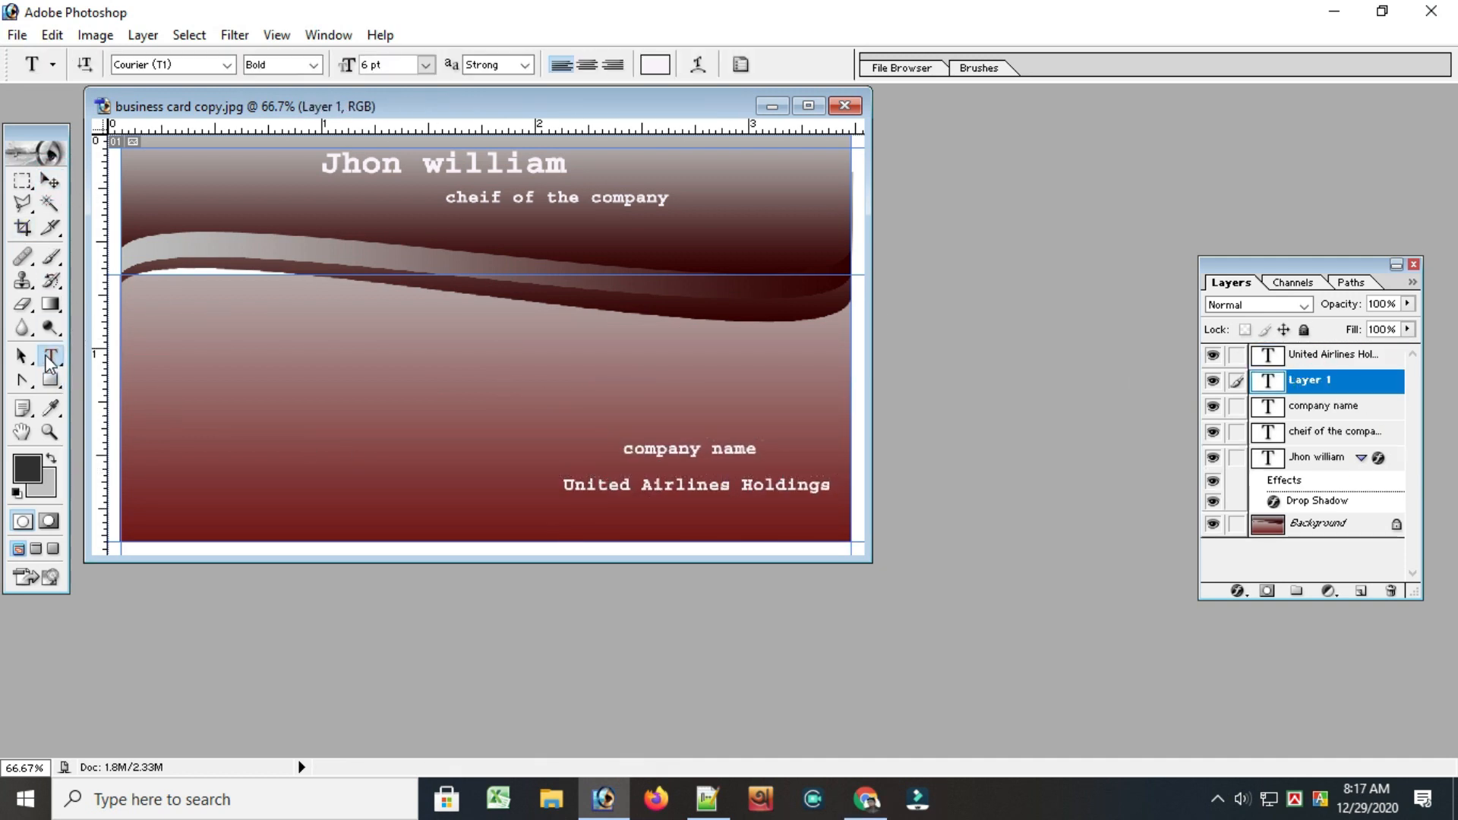
Draw a text box below the wave at the card's left edge and copy the phone number from Notepad++
left_click_drag(130, 300, 269, 358)
left_click_drag(131, 299, 504, 355)
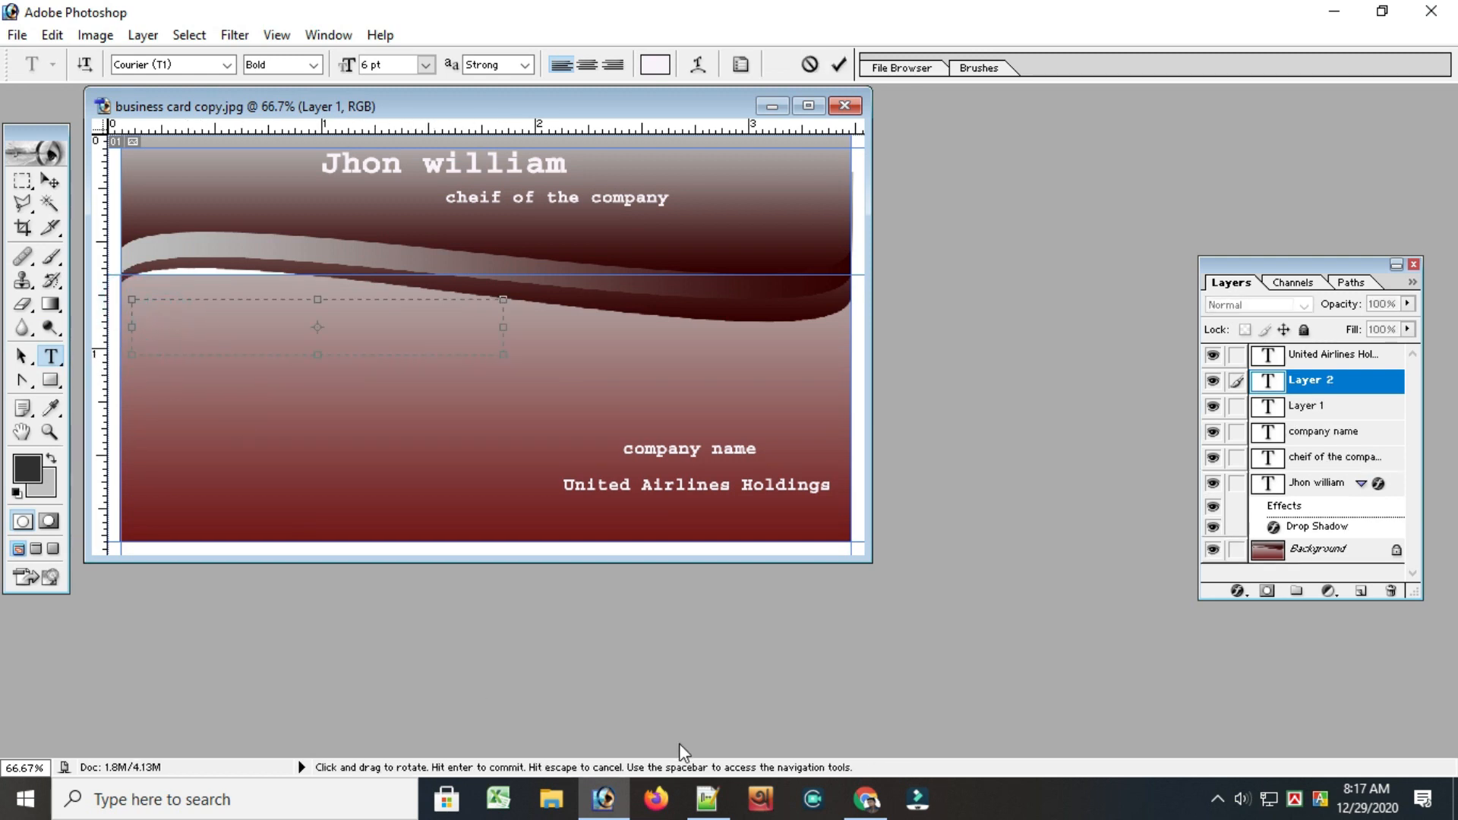
left_click(706, 798)
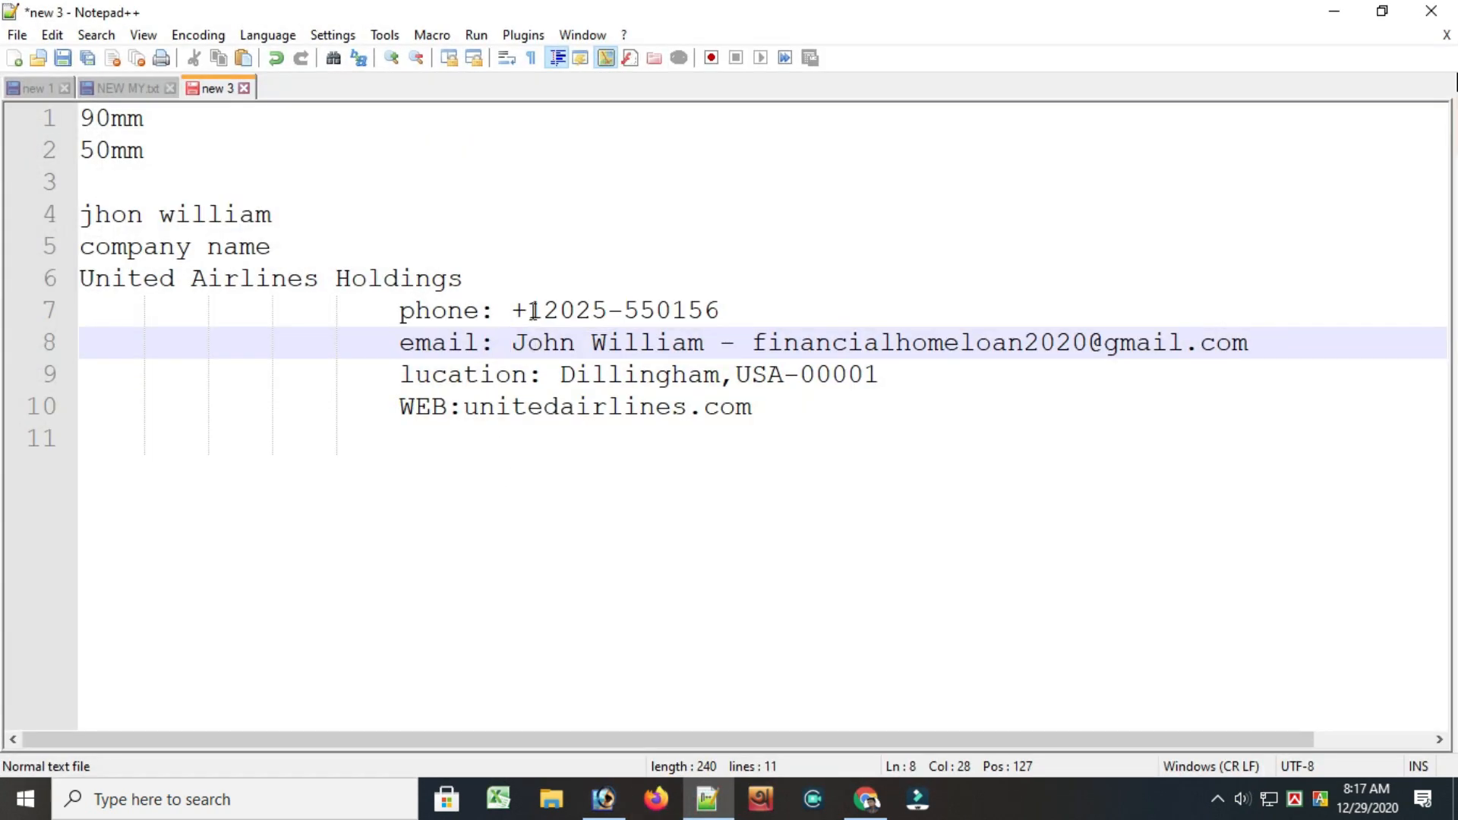
left_click_drag(519, 307, 706, 307)
right_click(714, 316)
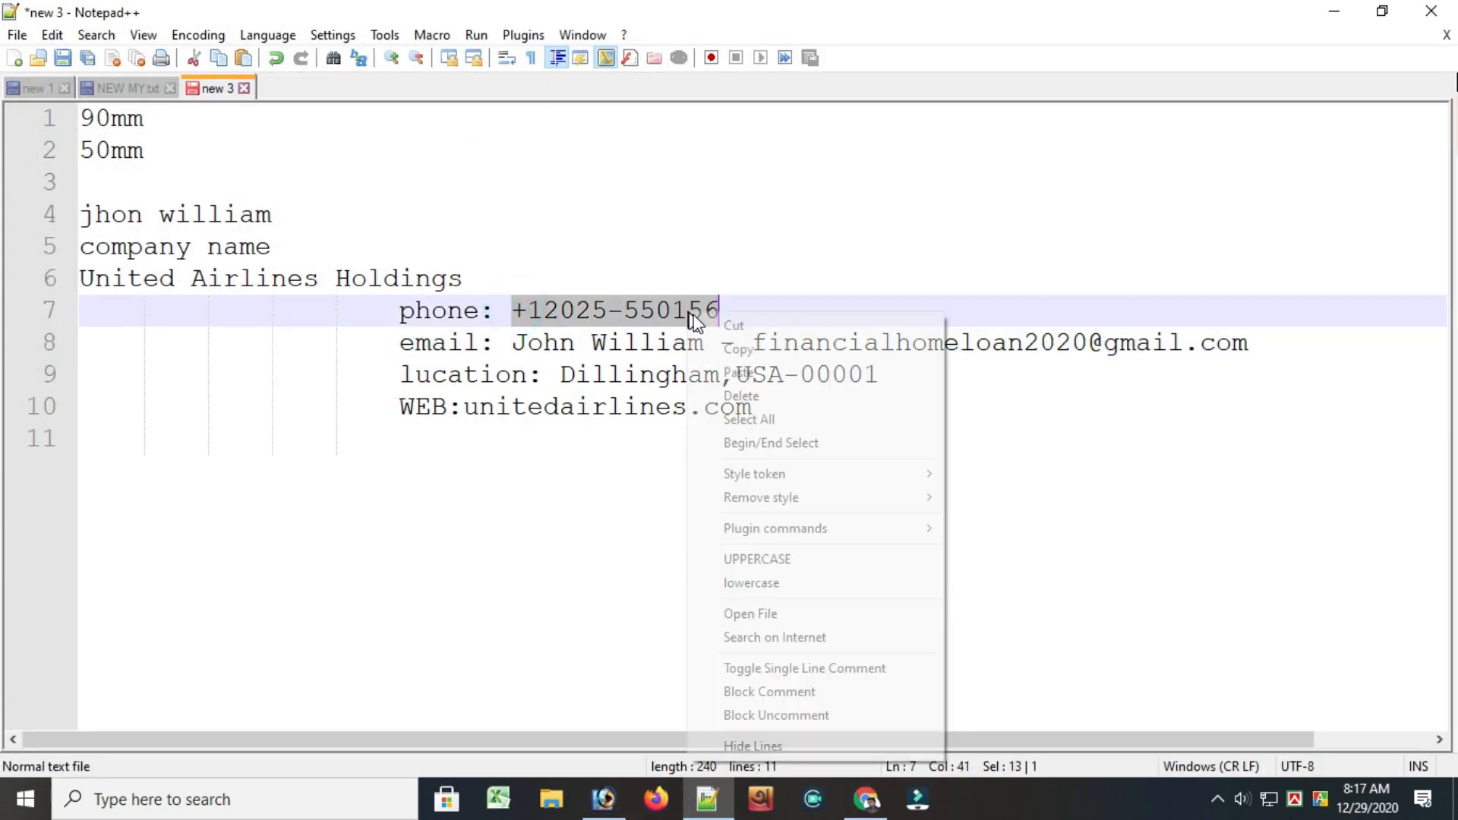
left_click(720, 346)
left_click(605, 798)
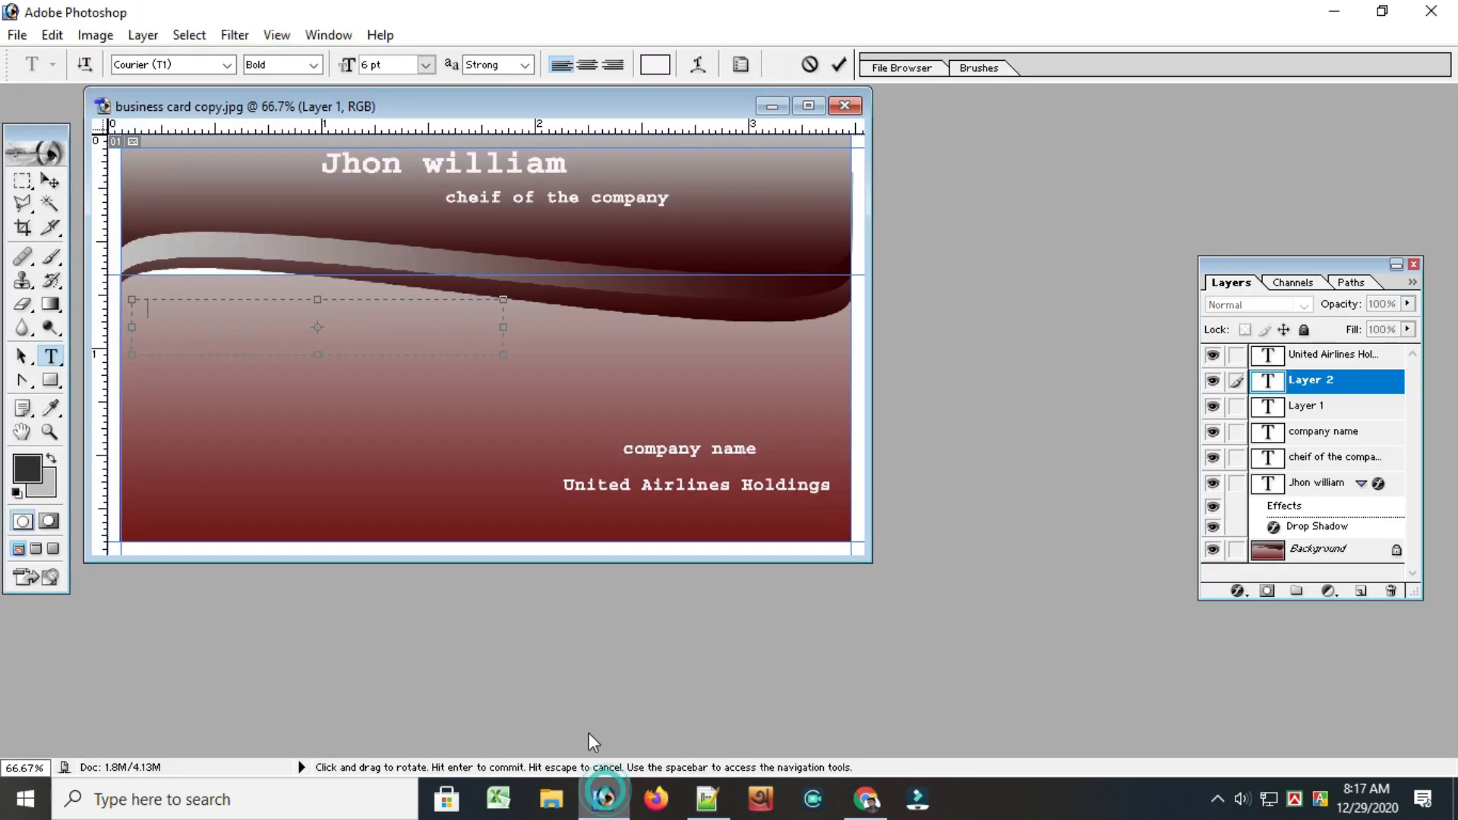
Paste the phone number into the text box below the wave and commit the text
left_click(263, 336)
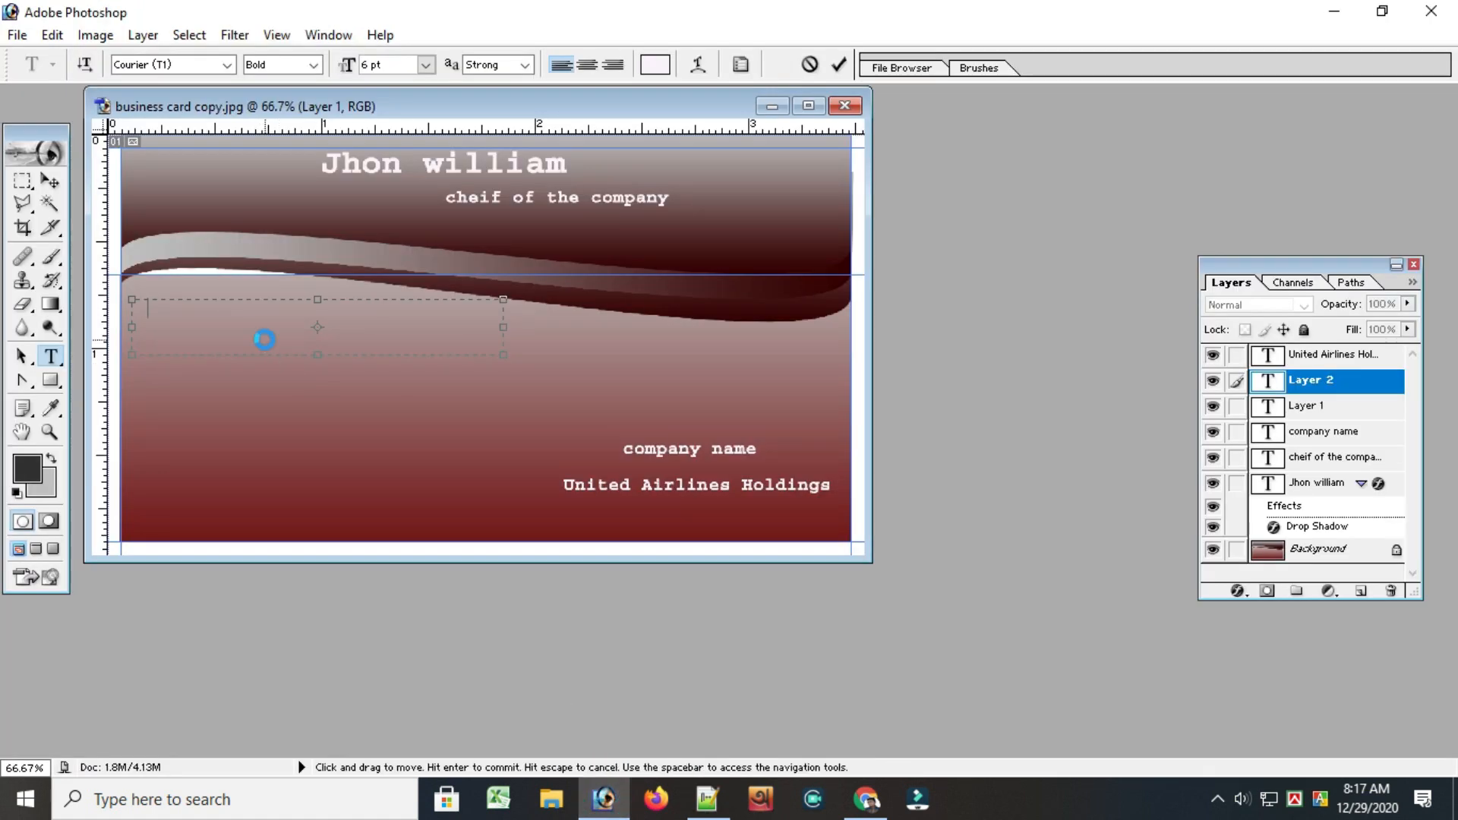
key("ctrl+v")
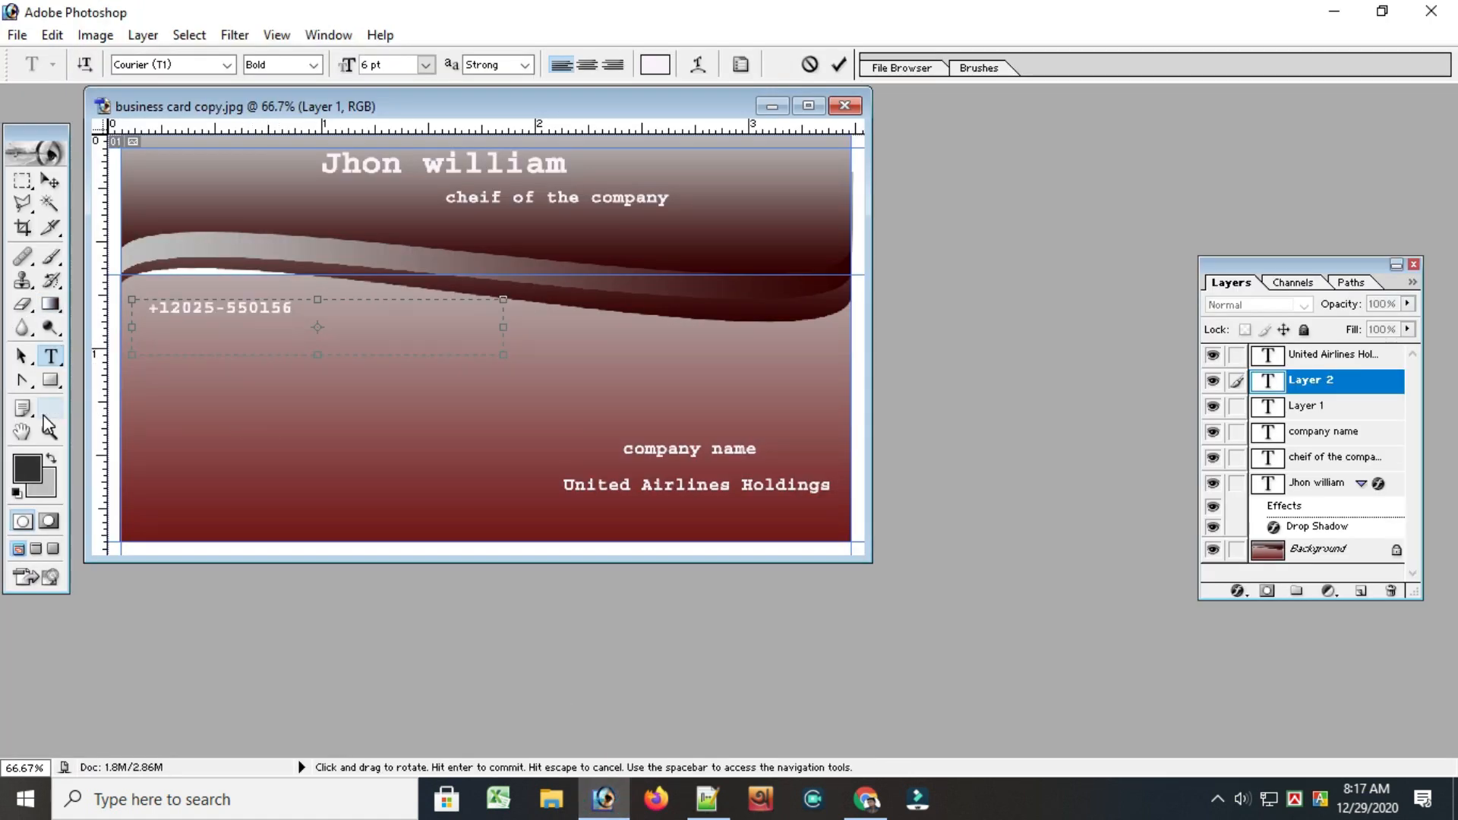
left_click(163, 386)
left_click(841, 62)
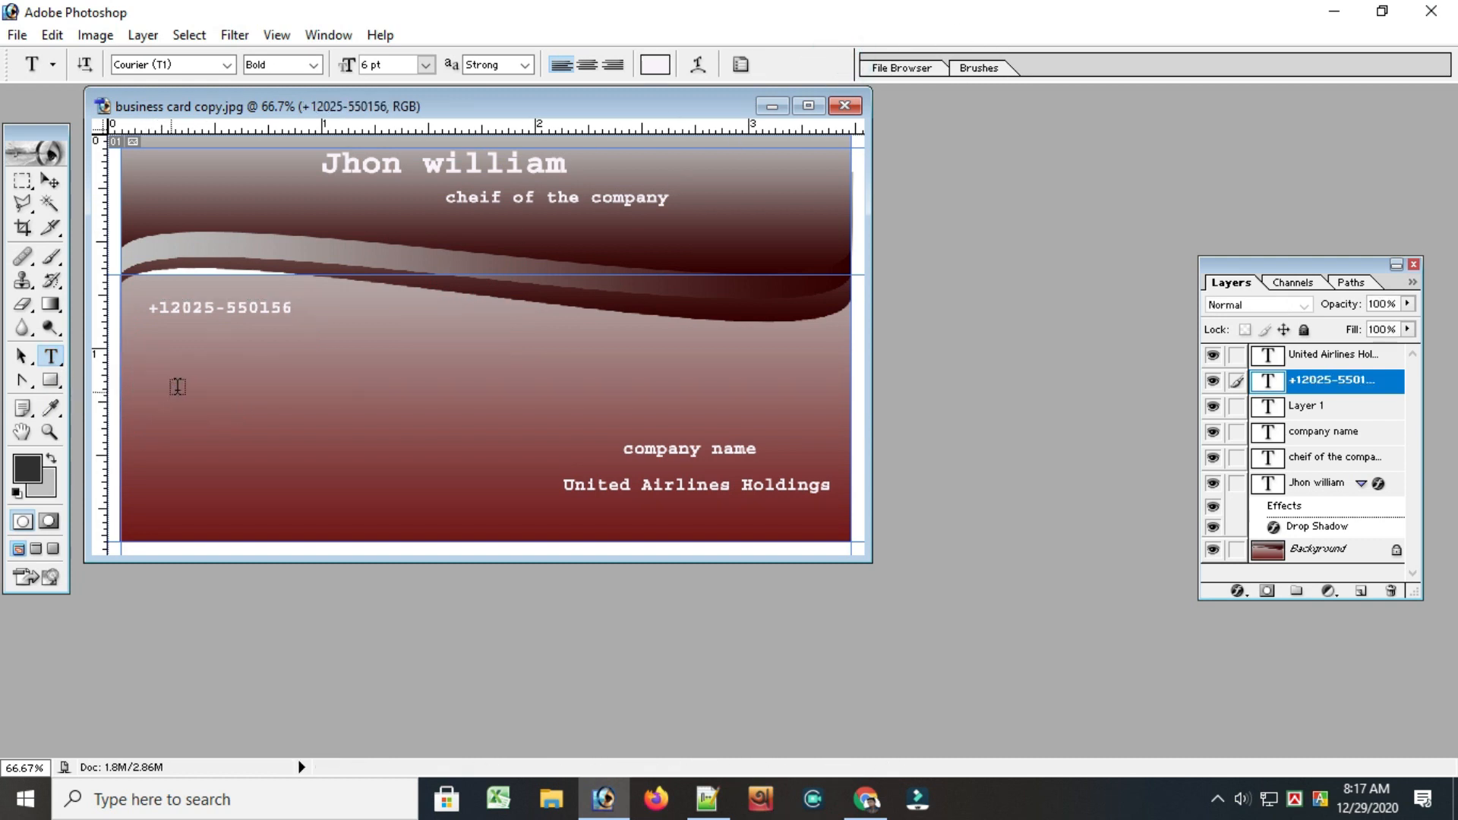
Draw a text box below the phone number and, in Notepad++, delete the person's name and dash from the email line
left_click_drag(162, 362, 261, 387)
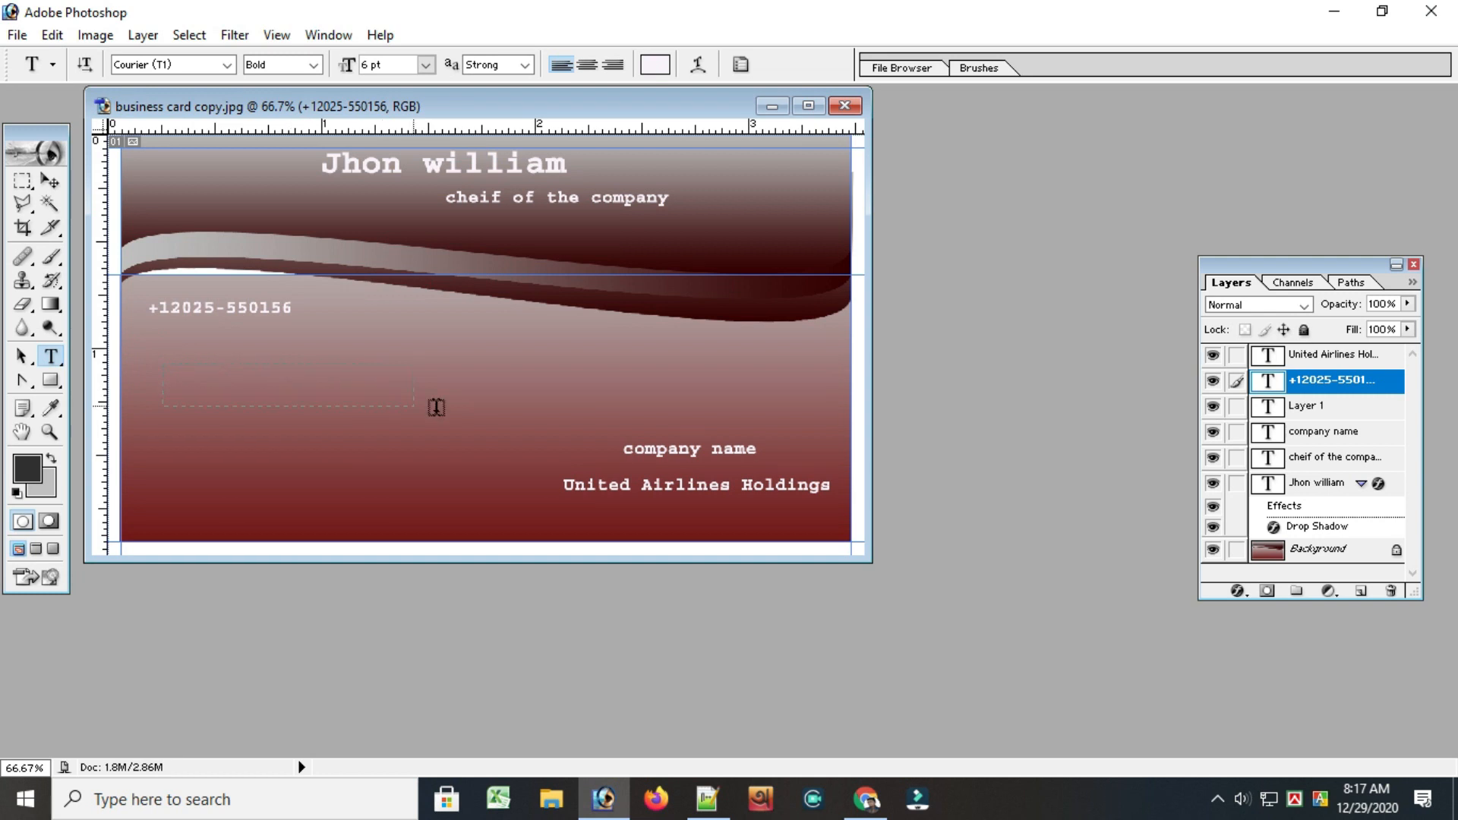
left_click(285, 414)
left_click(216, 398)
left_click(706, 799)
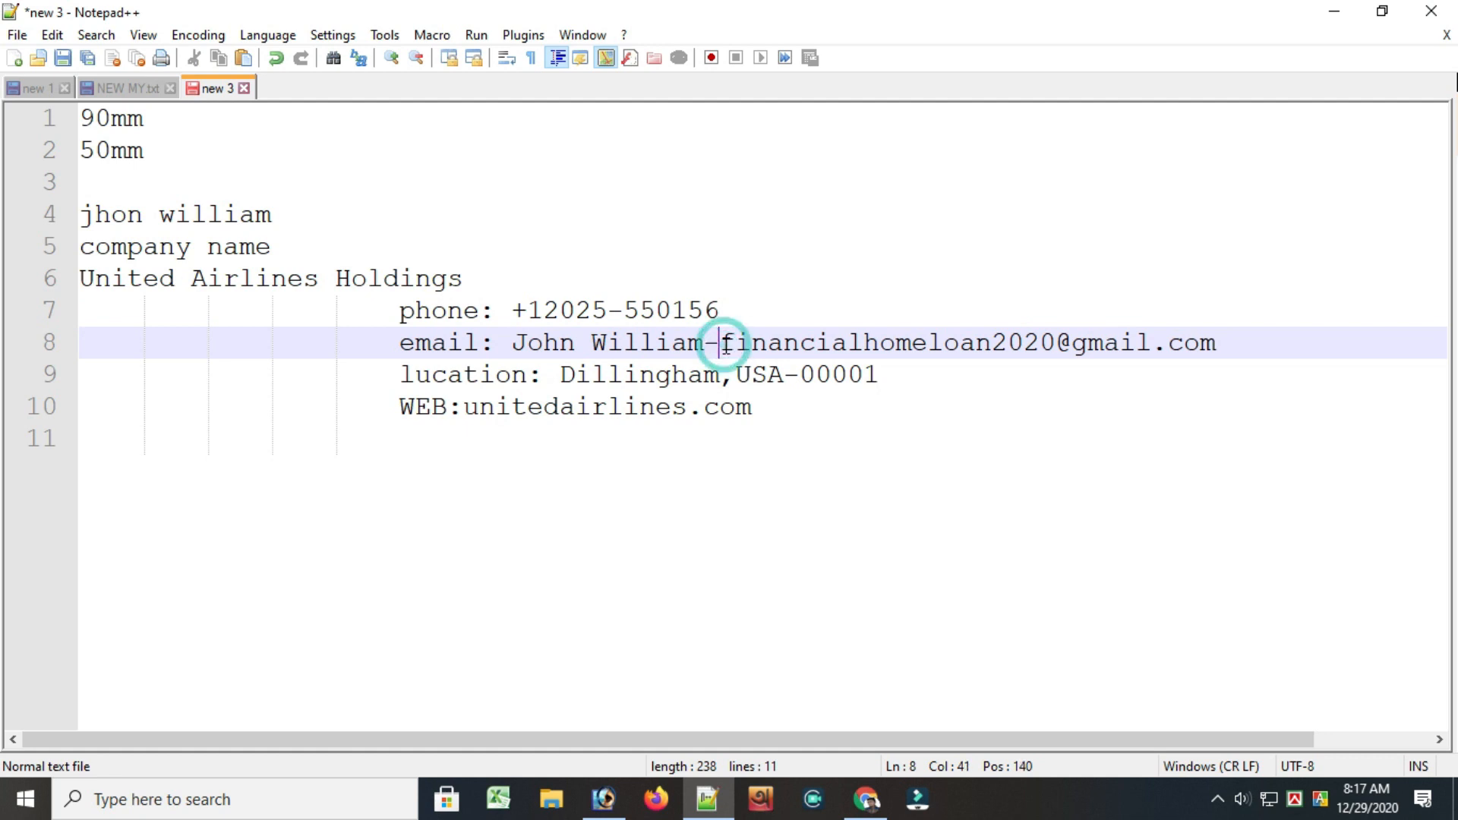
left_click_drag(720, 341, 513, 335)
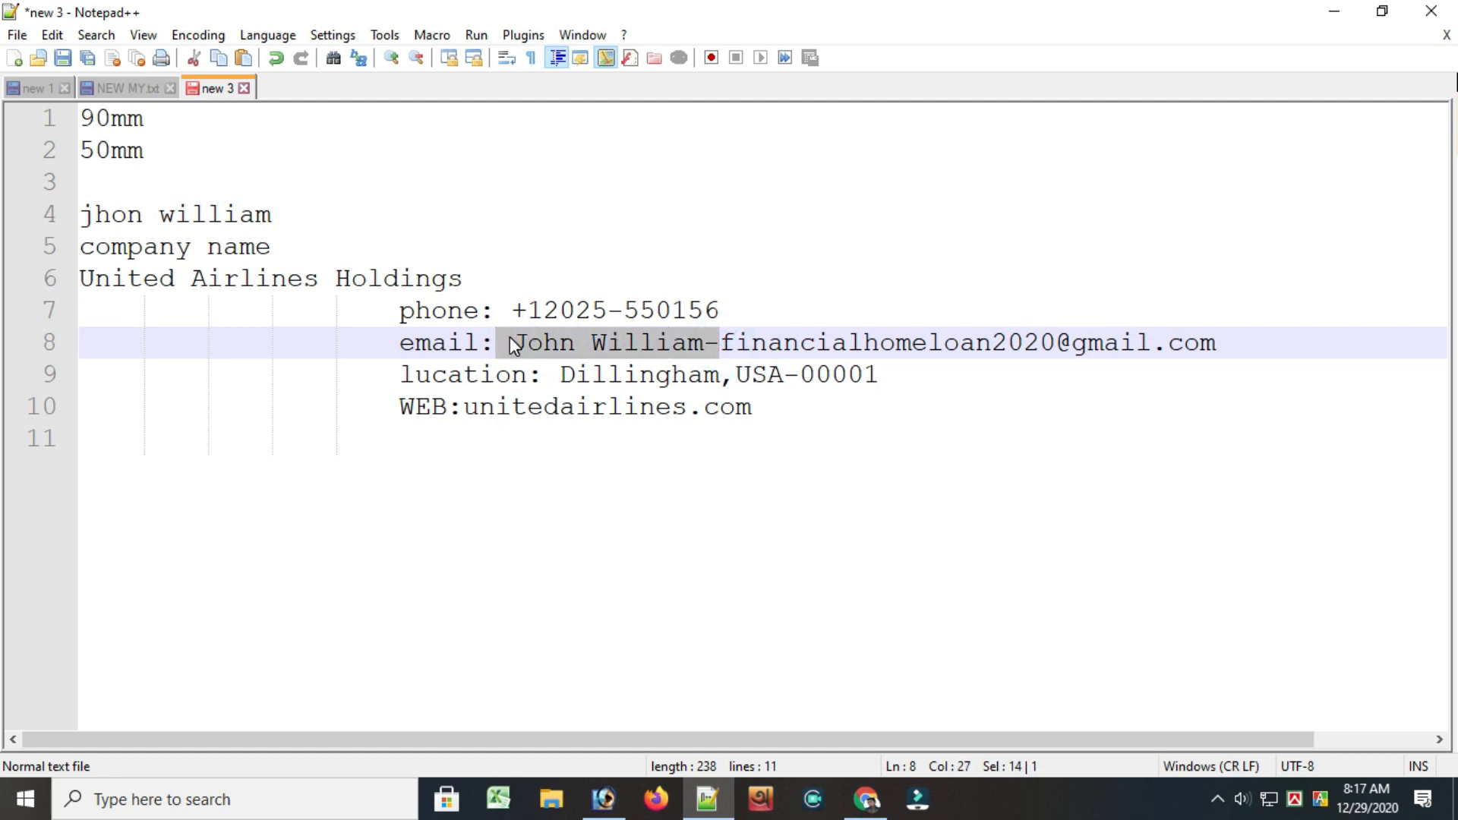
key("BackSpace")
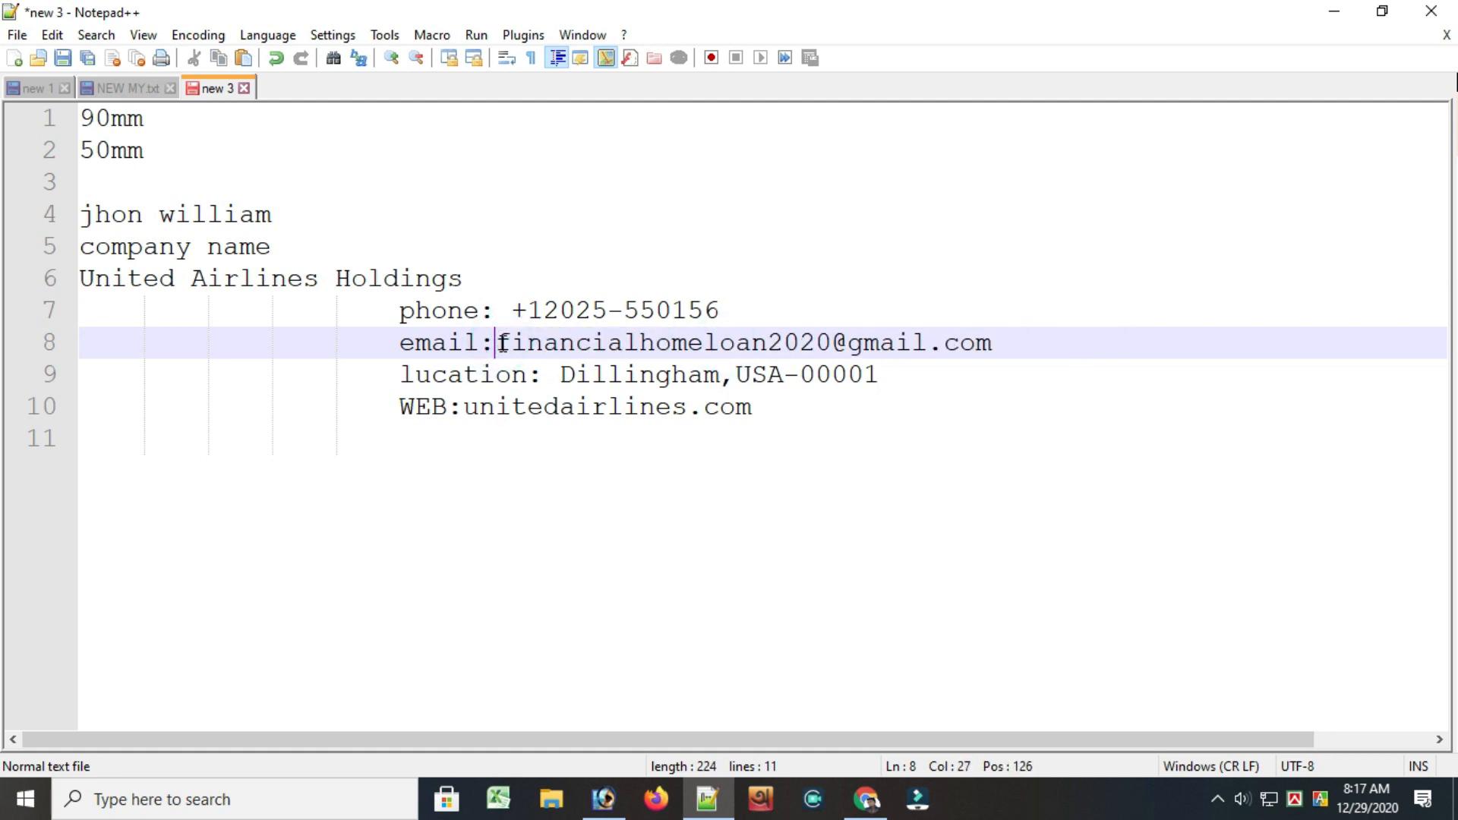
Copy the email address from Notepad++ and paste it into the Photoshop text box below the phone number
left_click_drag(501, 338, 993, 343)
right_click(926, 344)
left_click(978, 368)
left_click(604, 799)
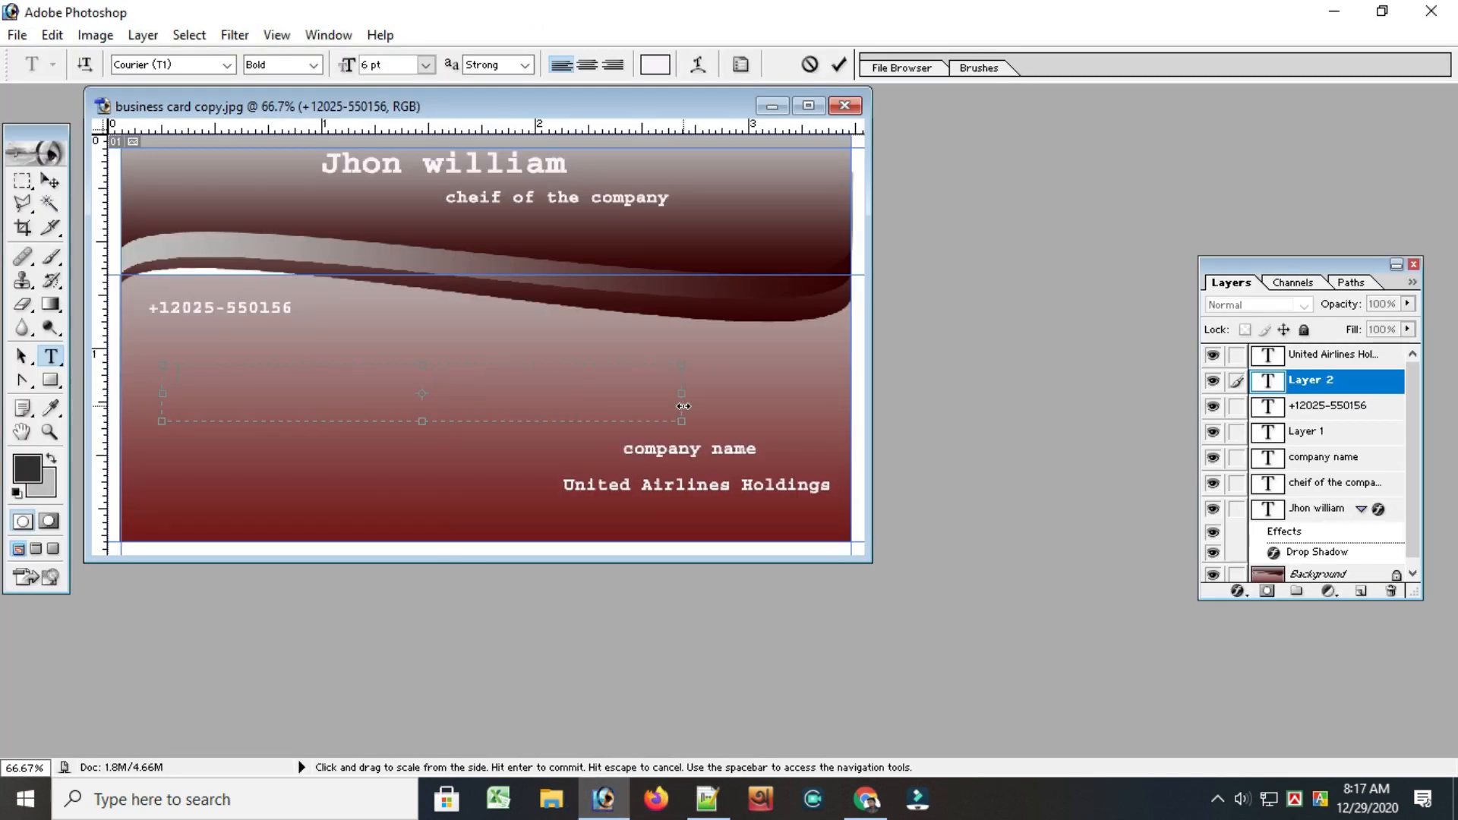
key("ctrl+v")
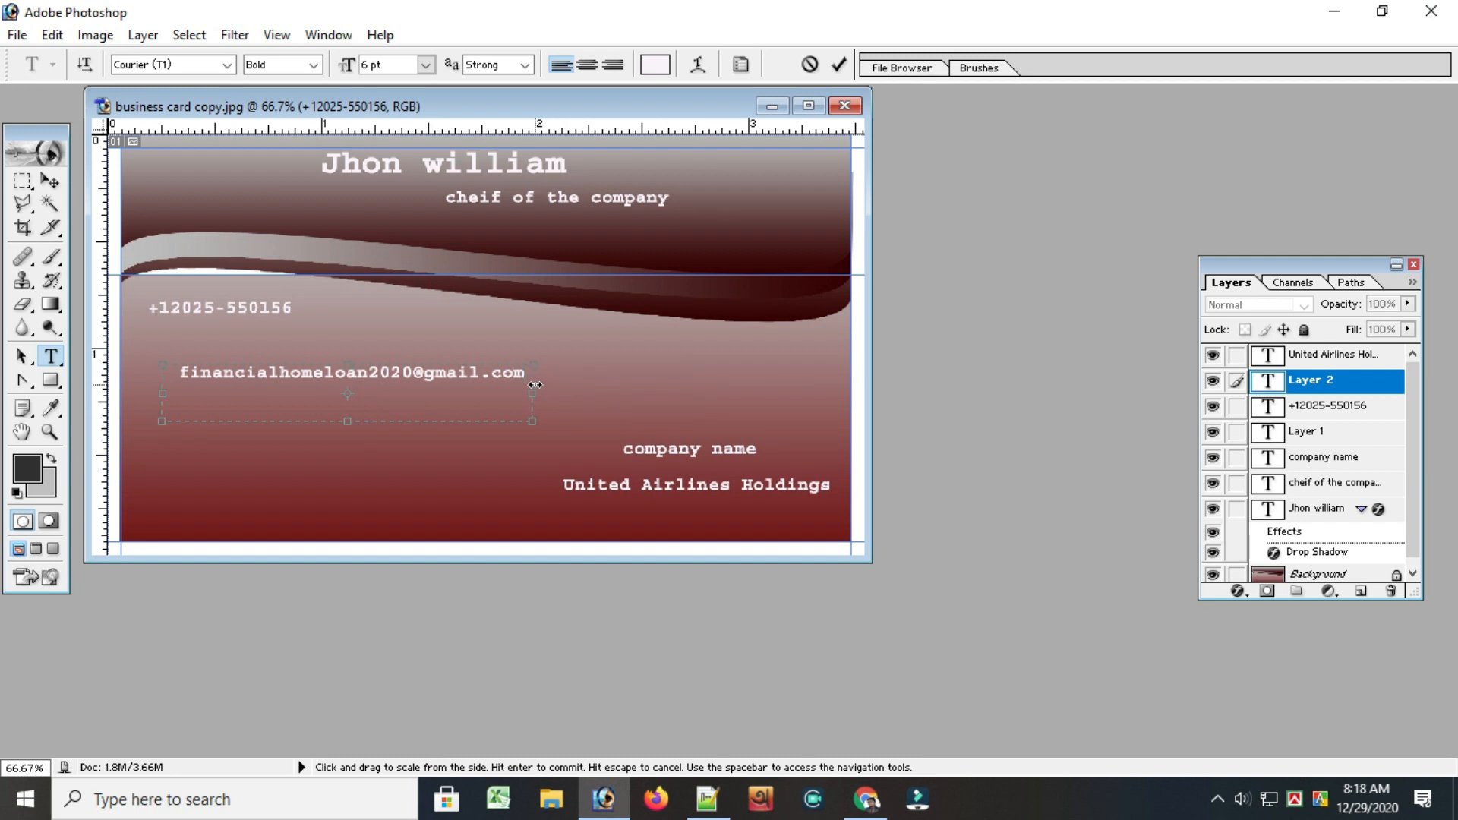
Commit the email text, draw a text box below it and copy the location text from Notepad++
left_click(838, 64)
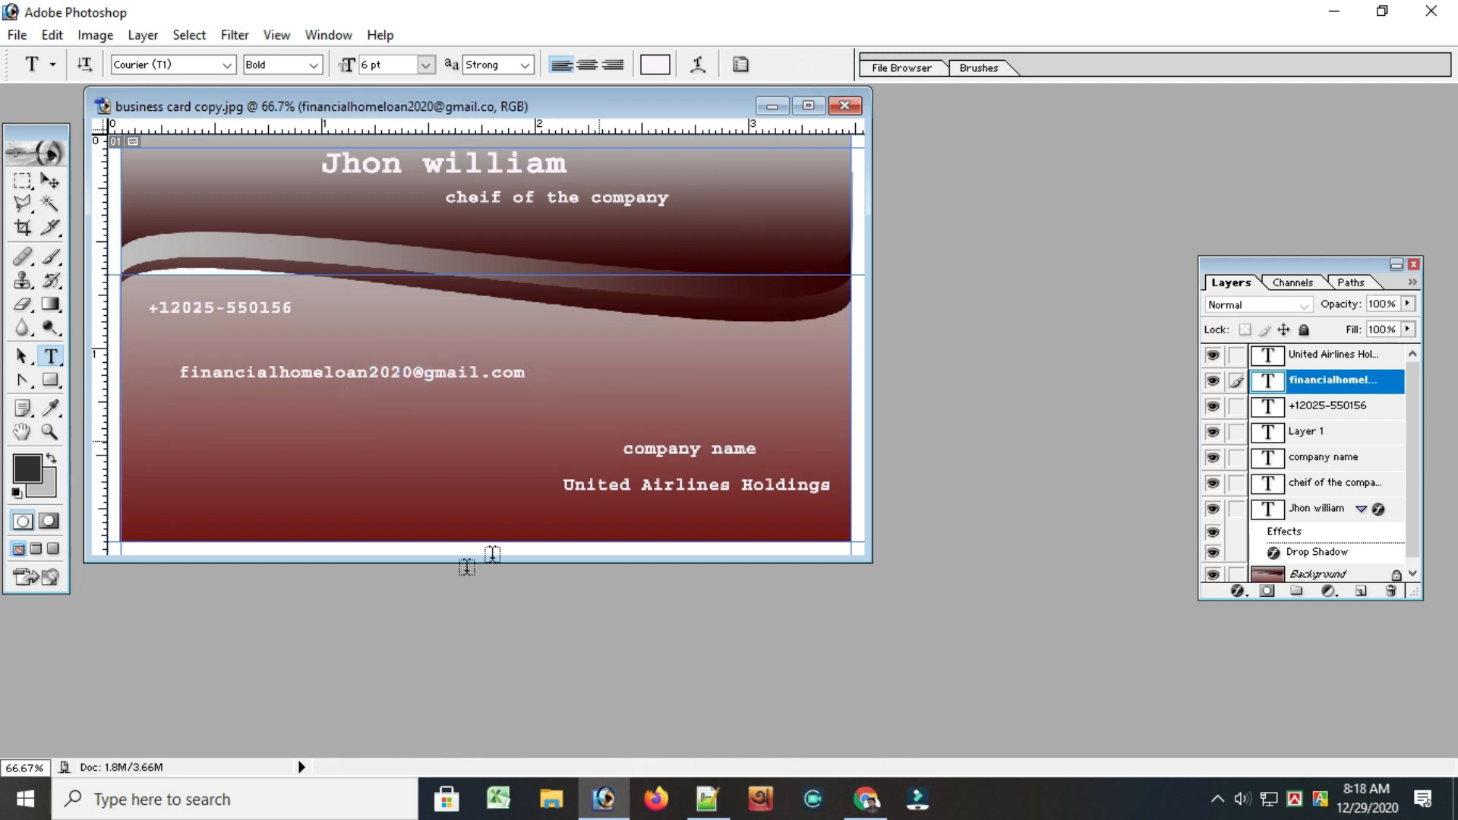
left_click_drag(188, 422, 478, 461)
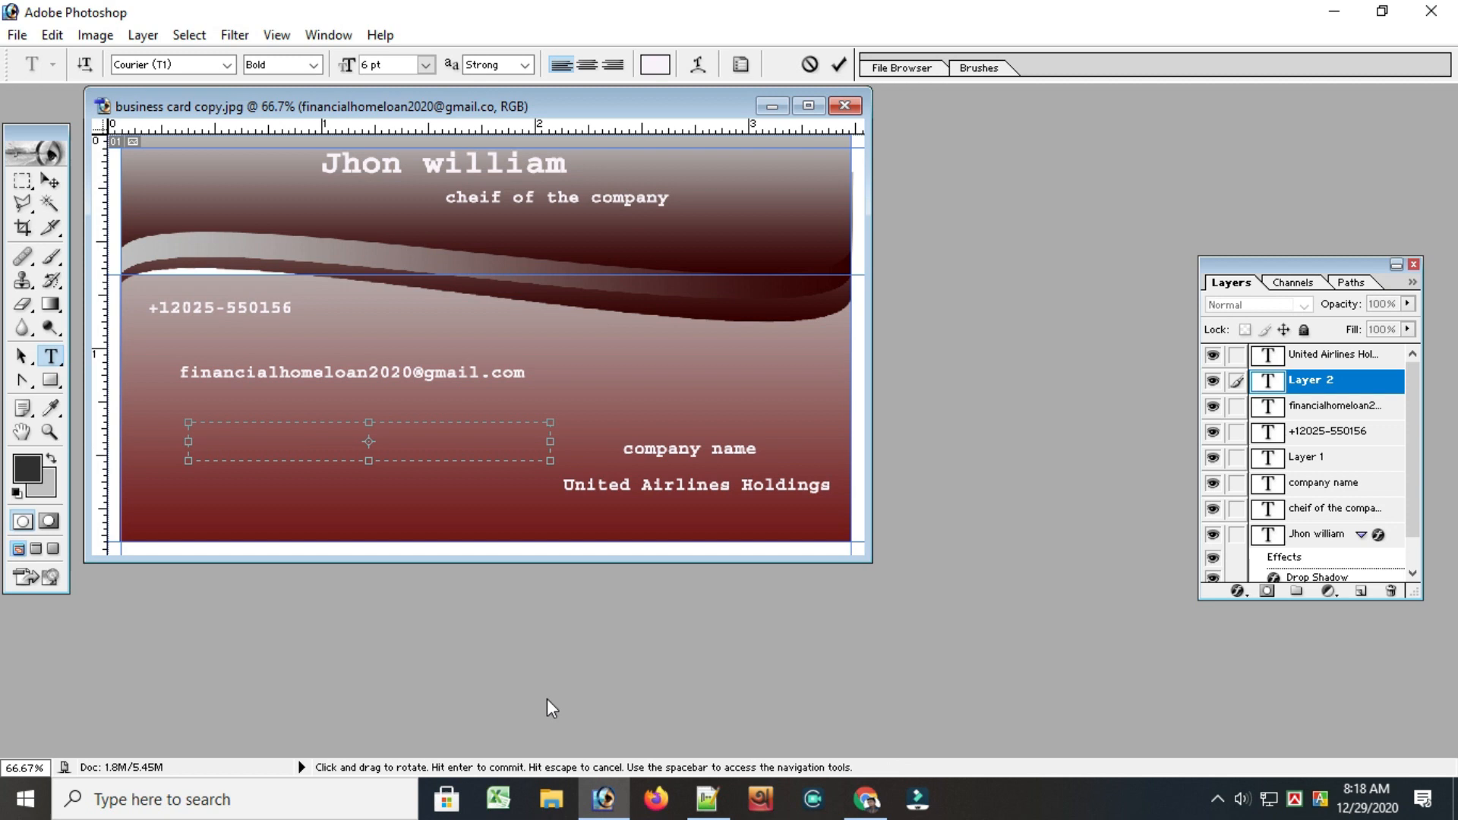
left_click(707, 798)
left_click(524, 378)
left_click_drag(560, 378, 885, 377)
right_click(820, 384)
left_click(873, 366)
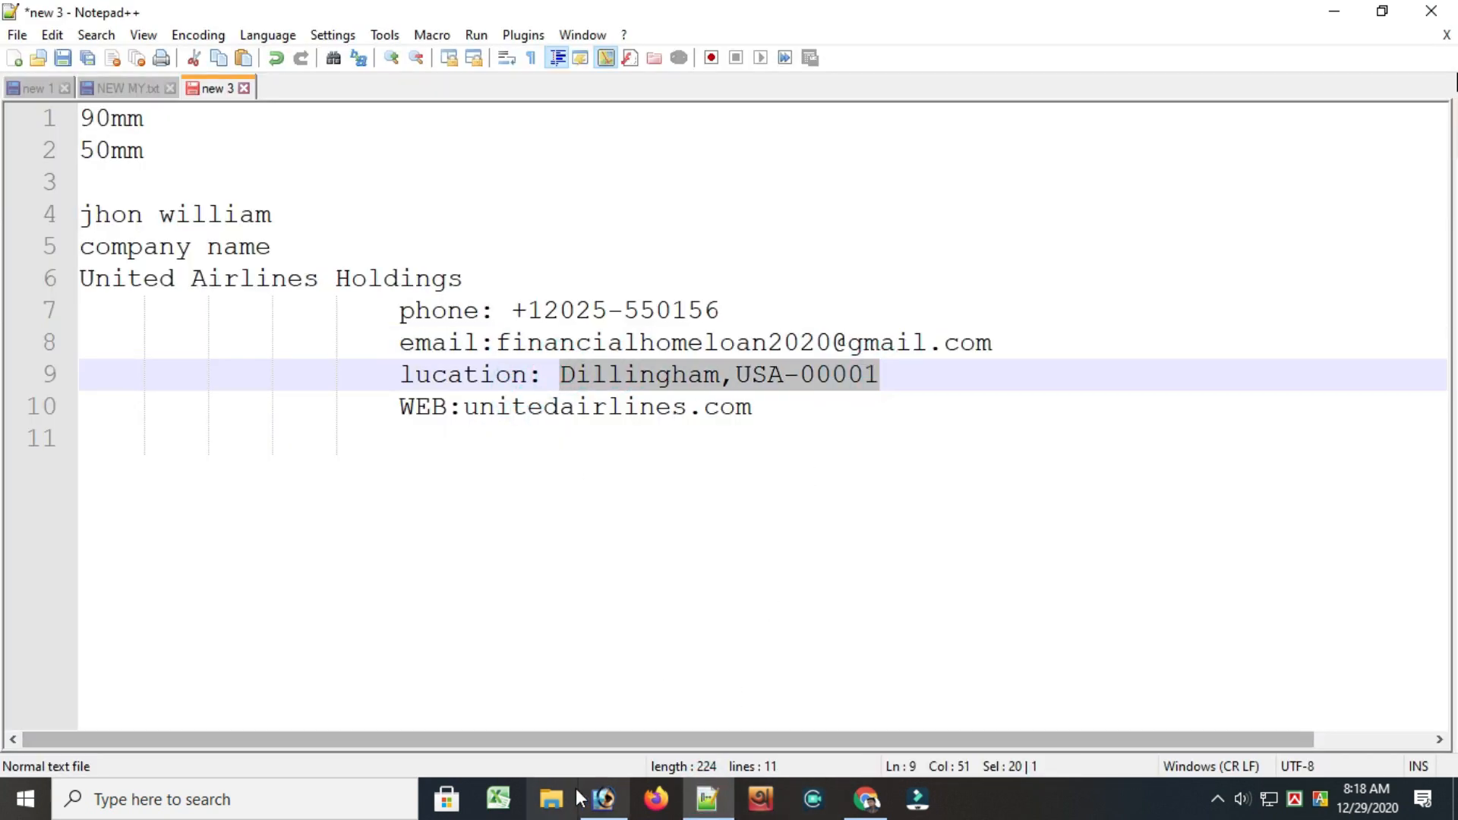
Return to Photoshop and paste the location text into the new text box below the email address
left_click(604, 798)
left_click(225, 446)
key("ctrl+v")
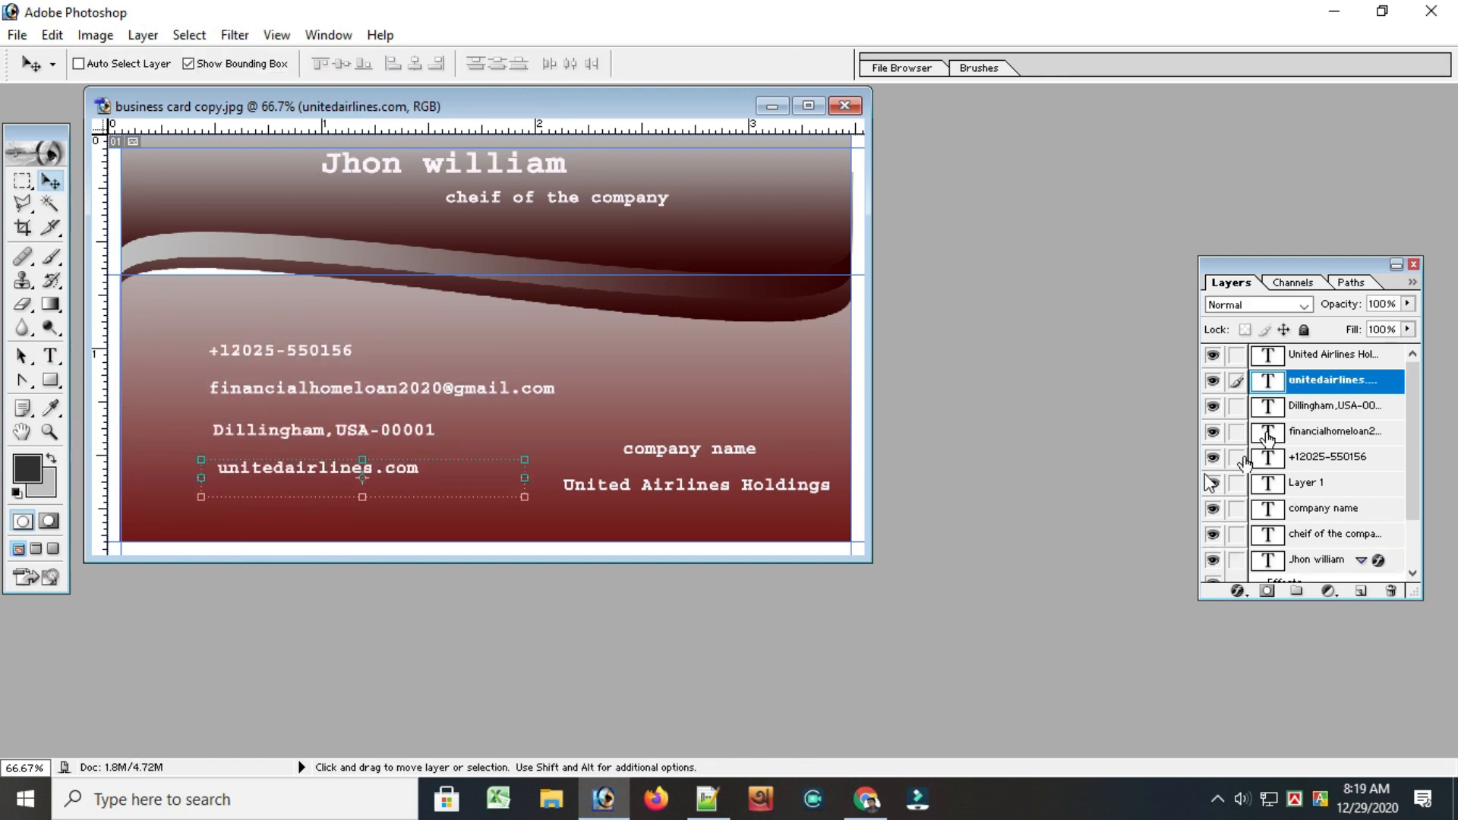
Move the website, location, email and phone text lines so they share a common left edge below the wave
left_click_drag(335, 478, 288, 490)
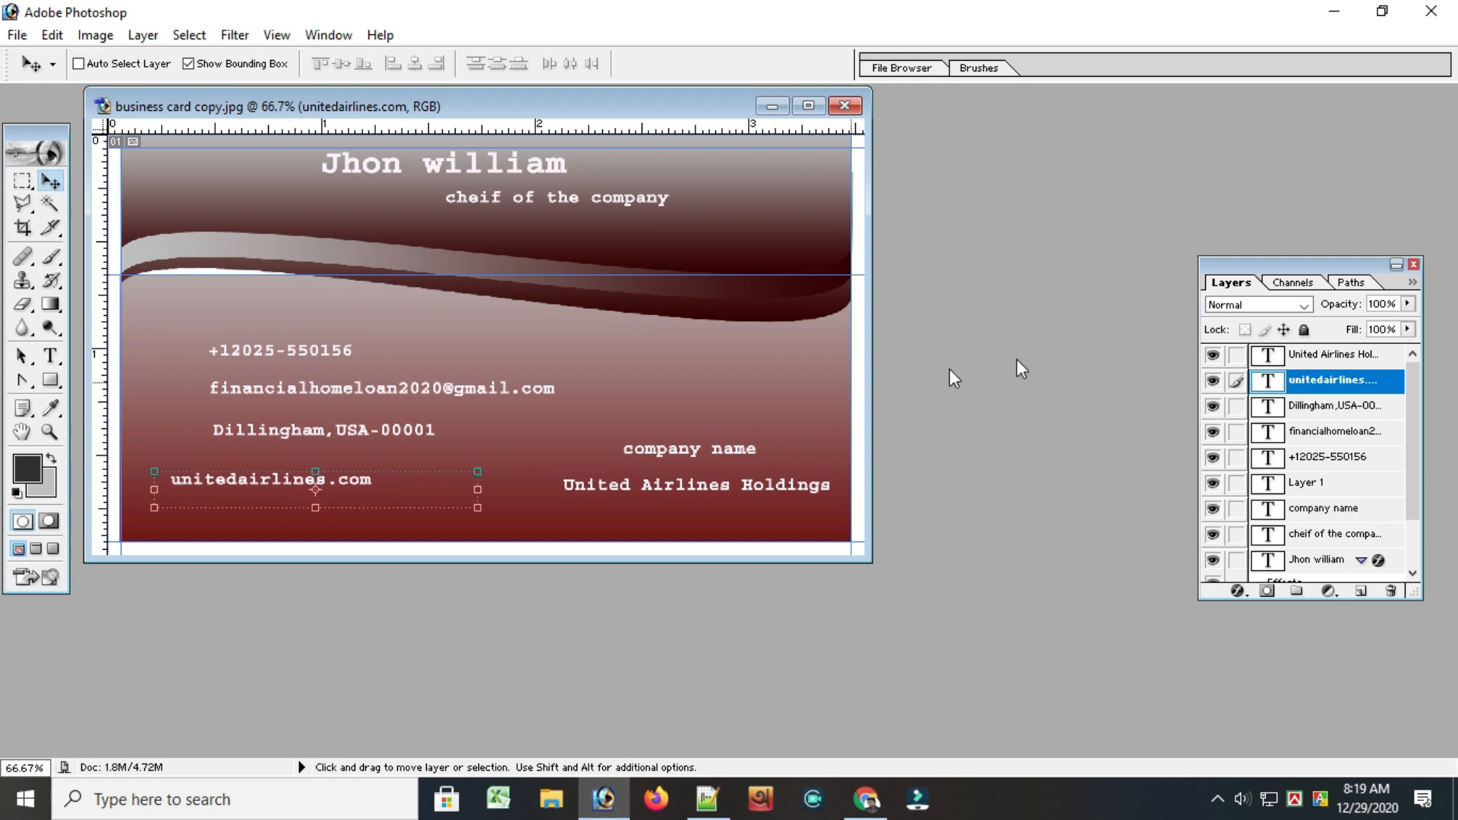
left_click(1325, 402)
left_click_drag(362, 452, 318, 460)
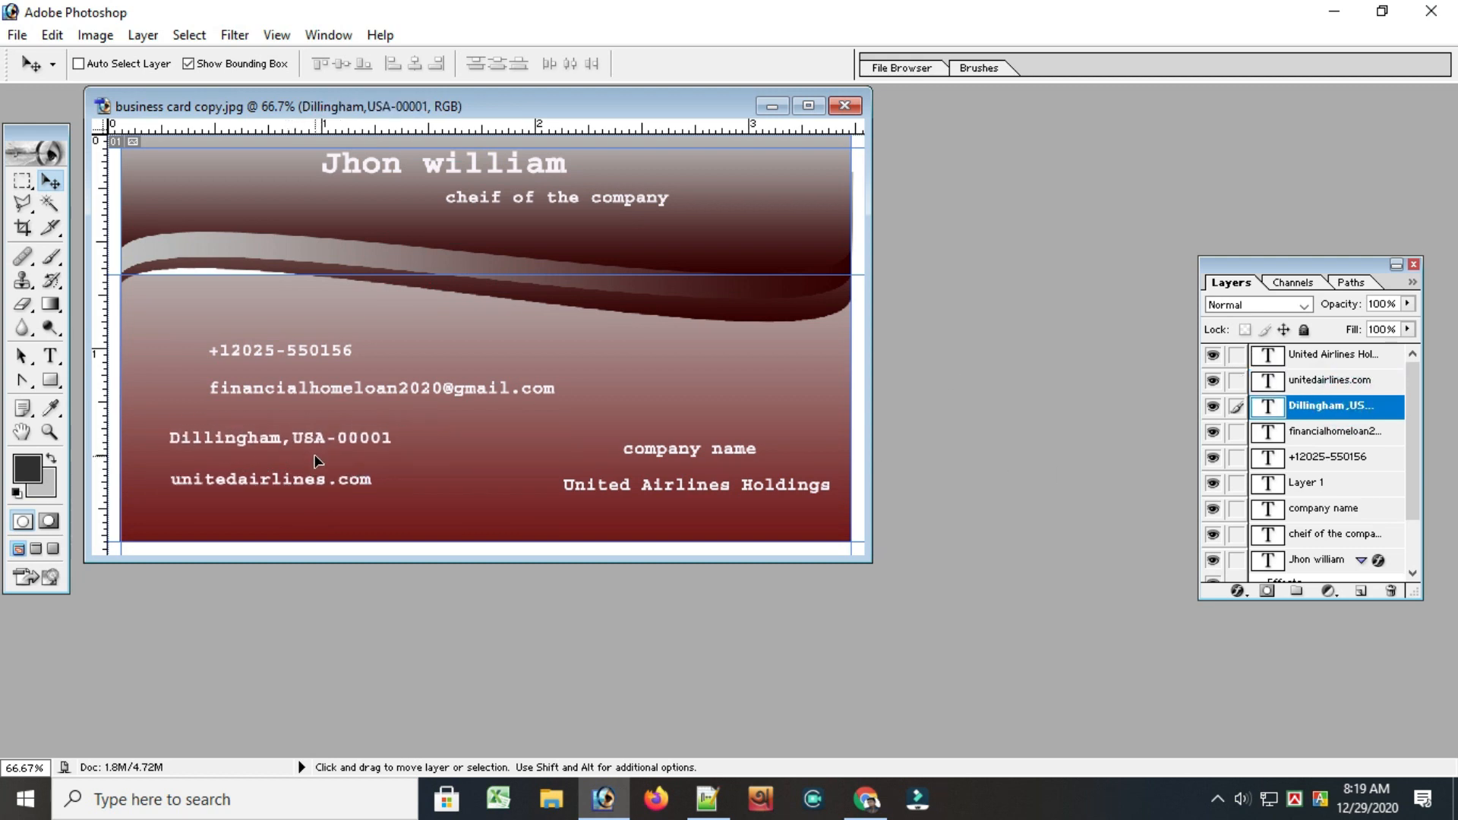
left_click(1327, 435)
left_click_drag(338, 410, 296, 414)
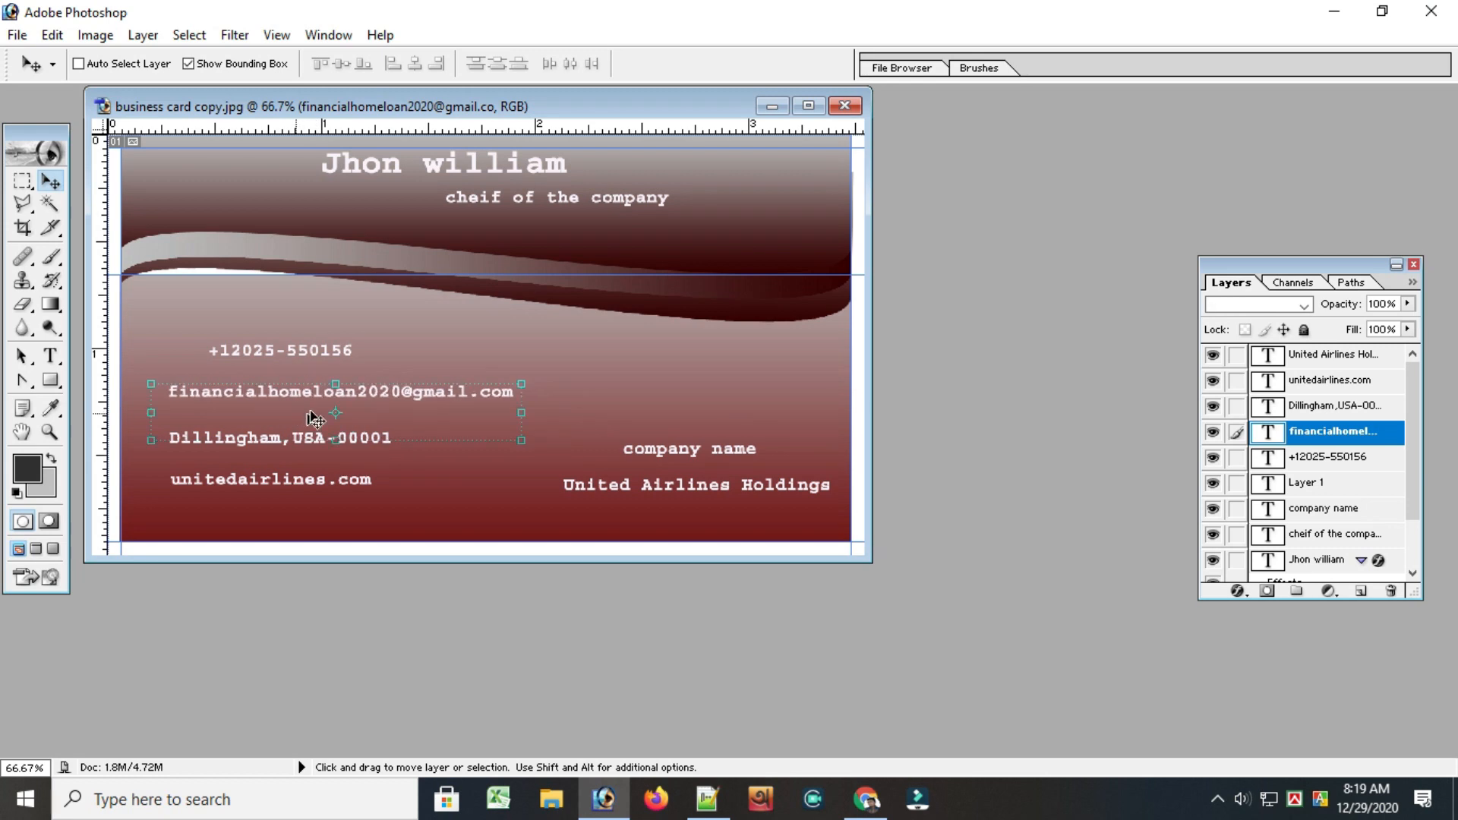
left_click(1328, 456)
left_click_drag(295, 357, 267, 353)
left_click(486, 481)
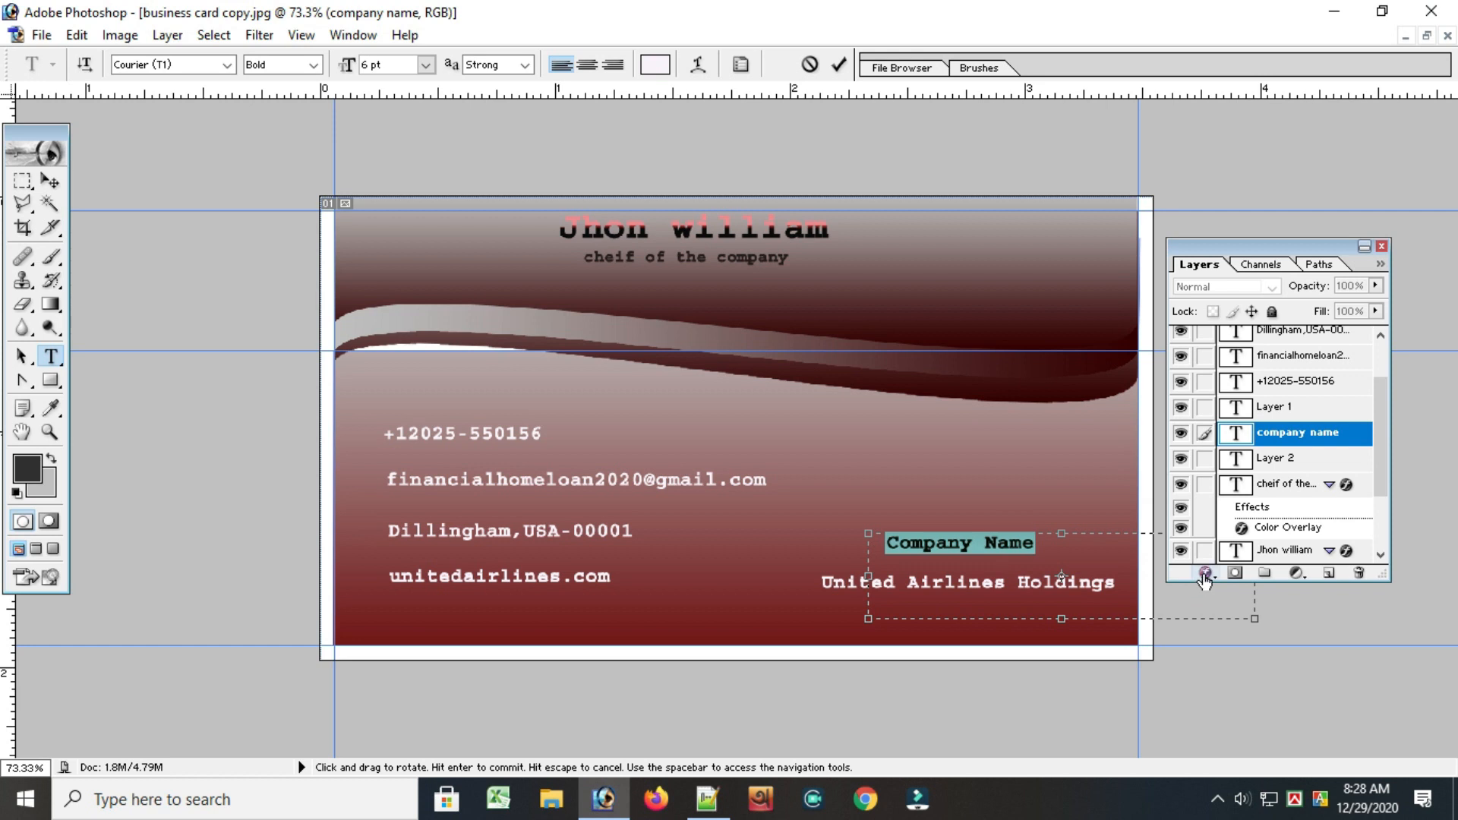
Add a red drop shadow to the Company Name text with a distance of 3 px and a spread of 74%
left_click(1204, 575)
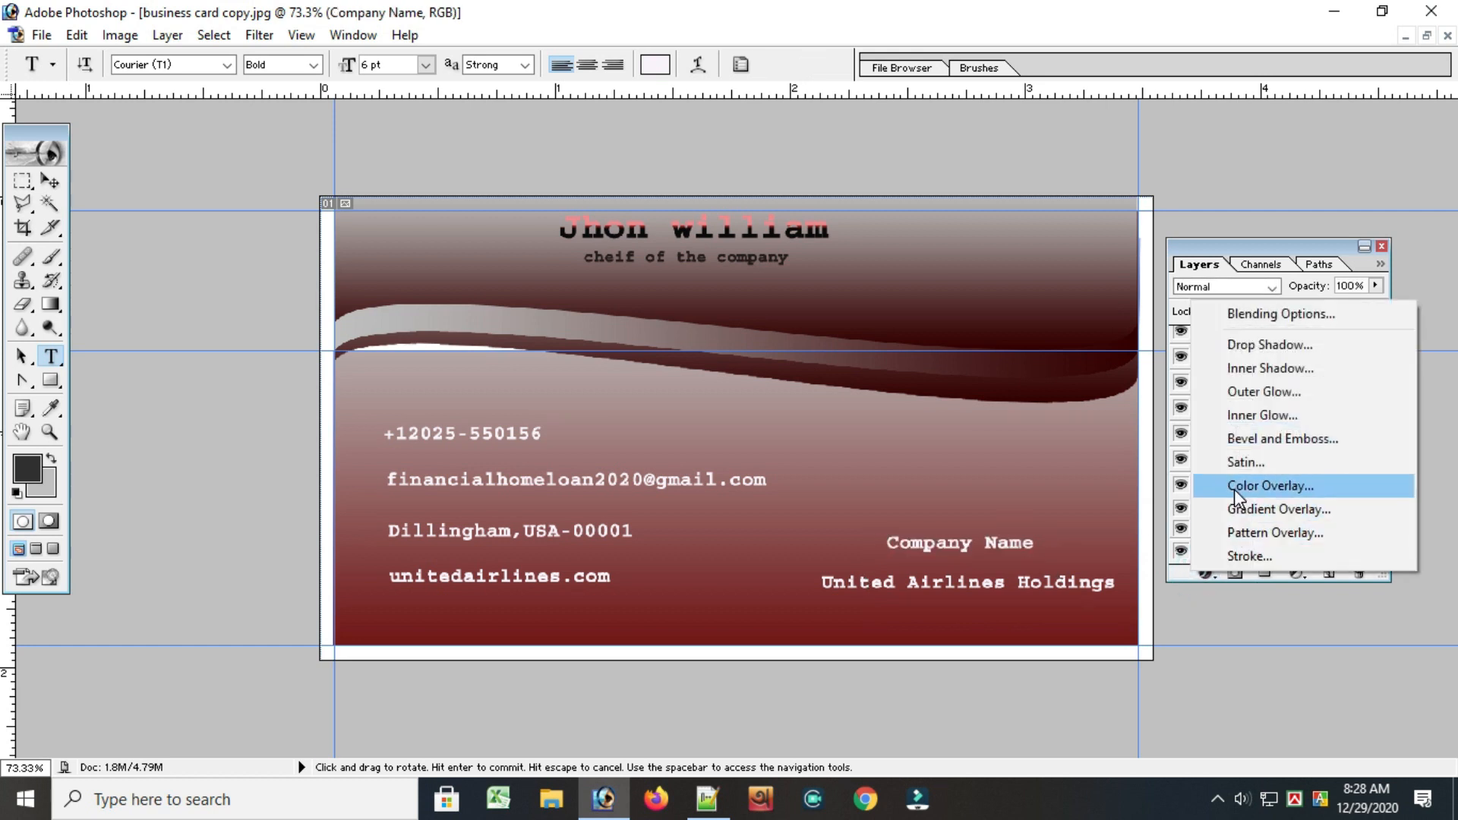
left_click(1238, 345)
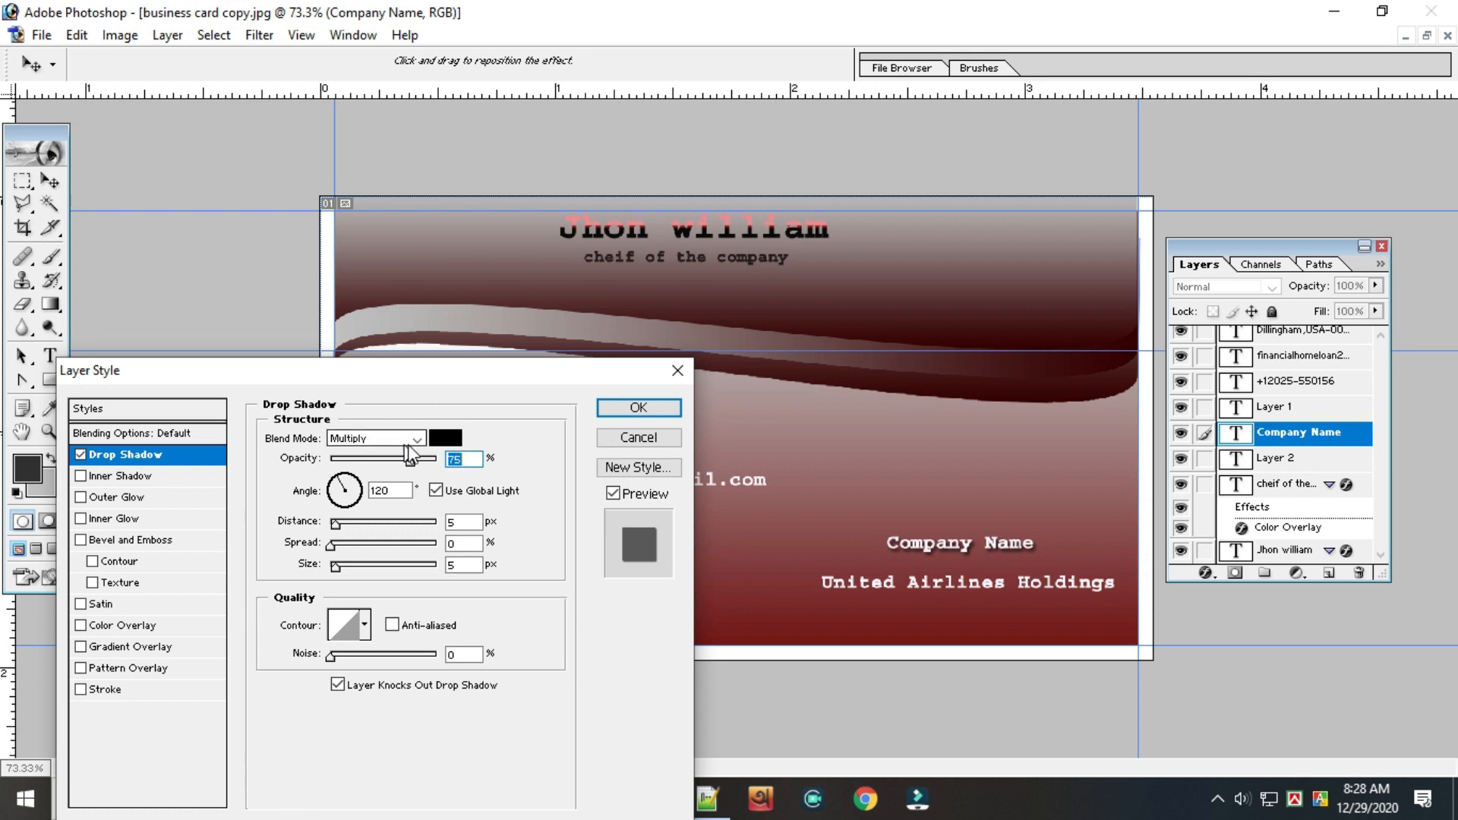
left_click(447, 438)
left_click(251, 180)
left_click_drag(257, 161, 274, 154)
left_click(484, 141)
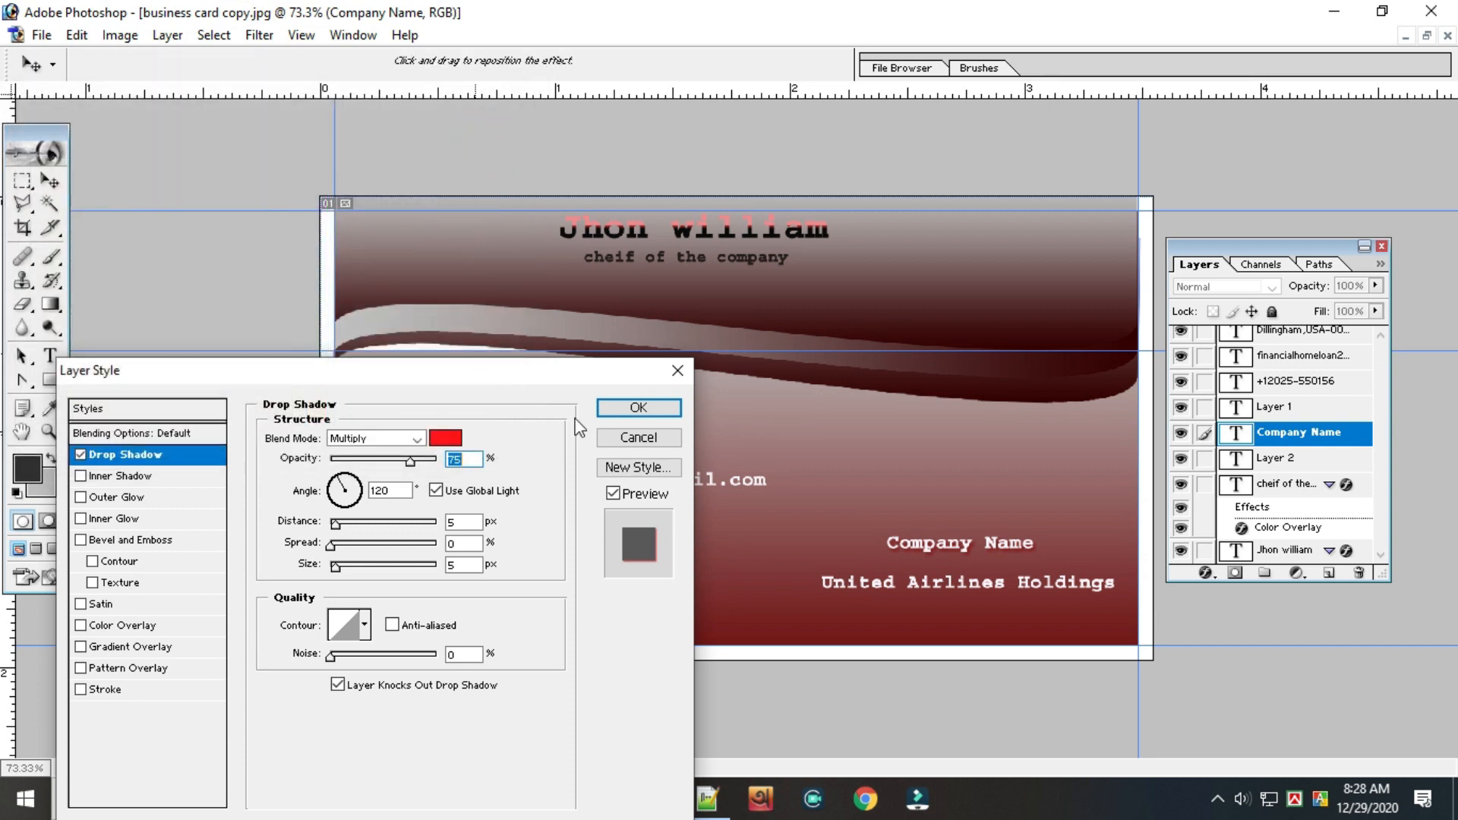
left_click_drag(395, 551, 410, 552)
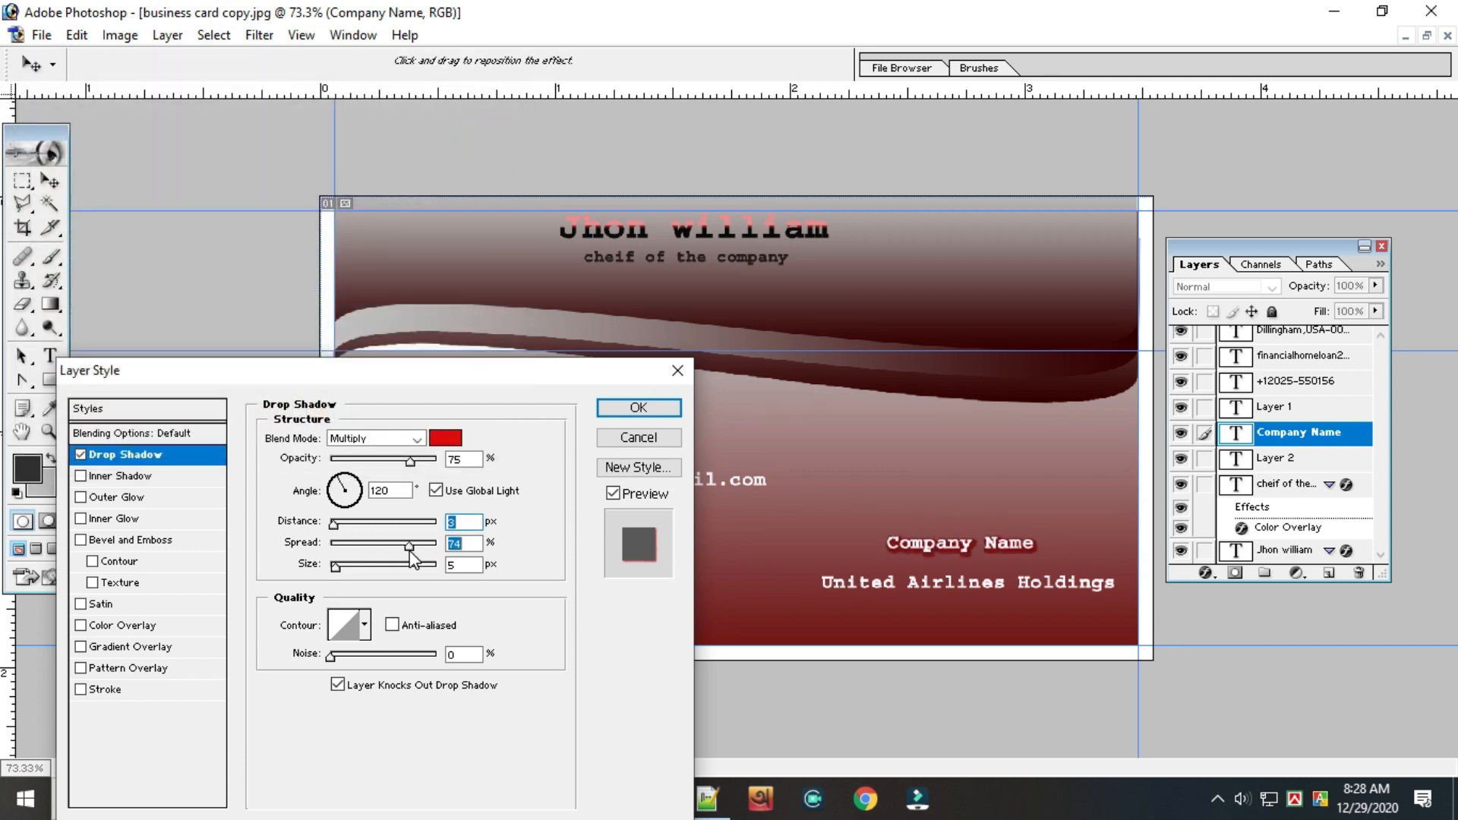
left_click(651, 408)
Recolor the Company Name text dark gray and commit the change
left_click(1011, 548)
left_click_drag(1045, 548, 879, 543)
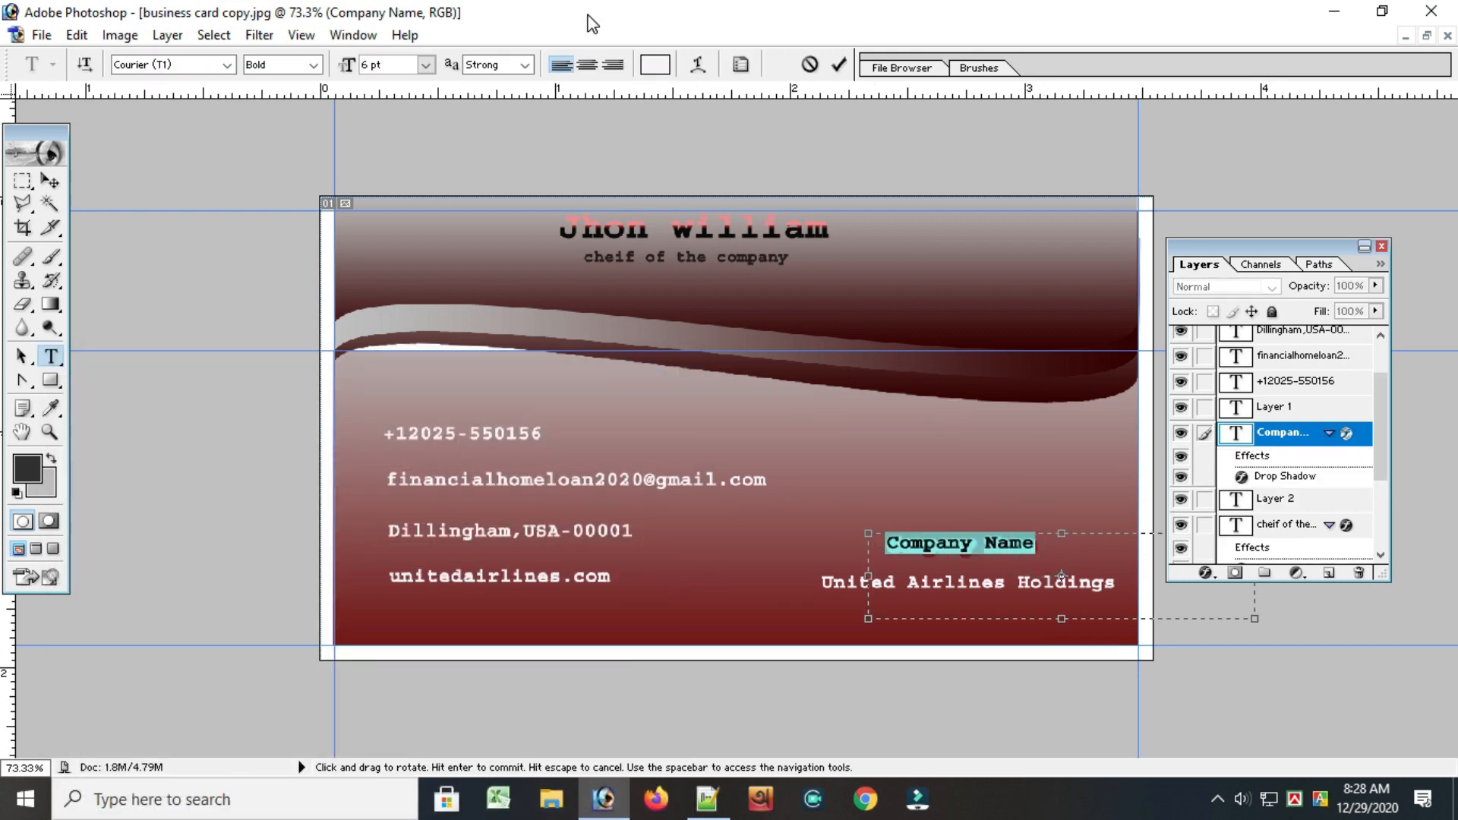
left_click(653, 65)
left_click(38, 414)
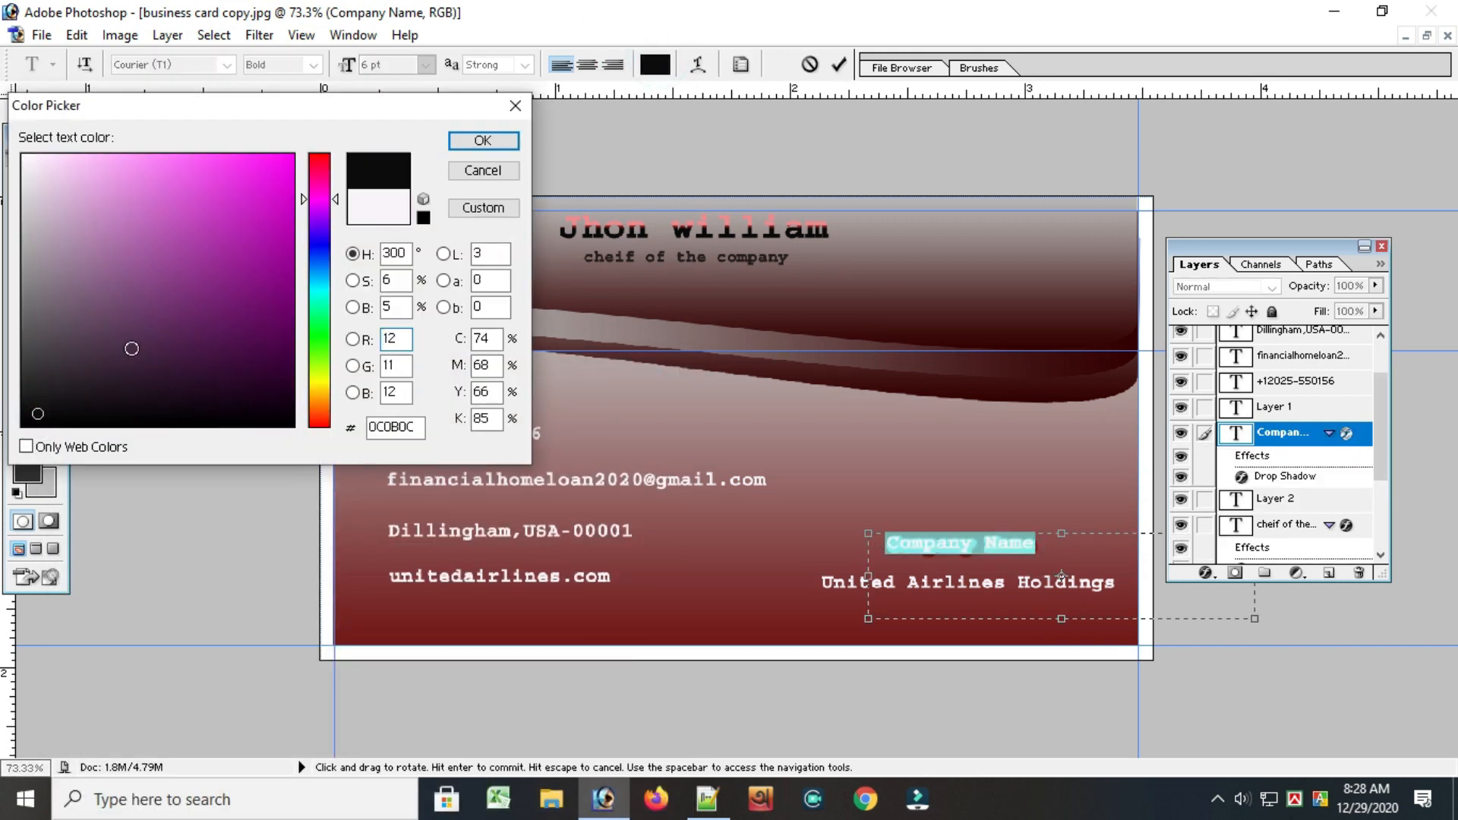
left_click(76, 354)
left_click(482, 140)
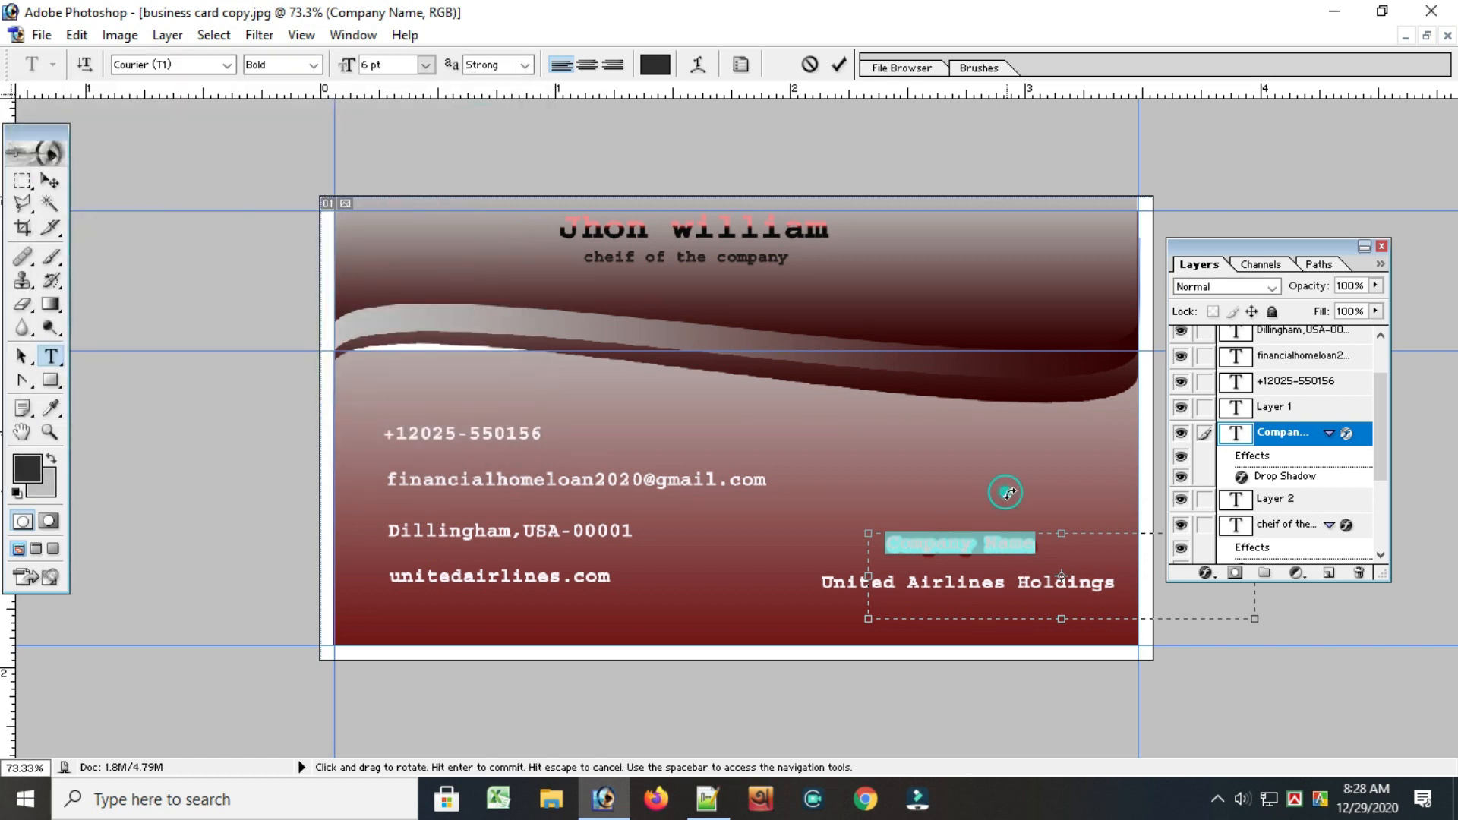
left_click(1109, 588)
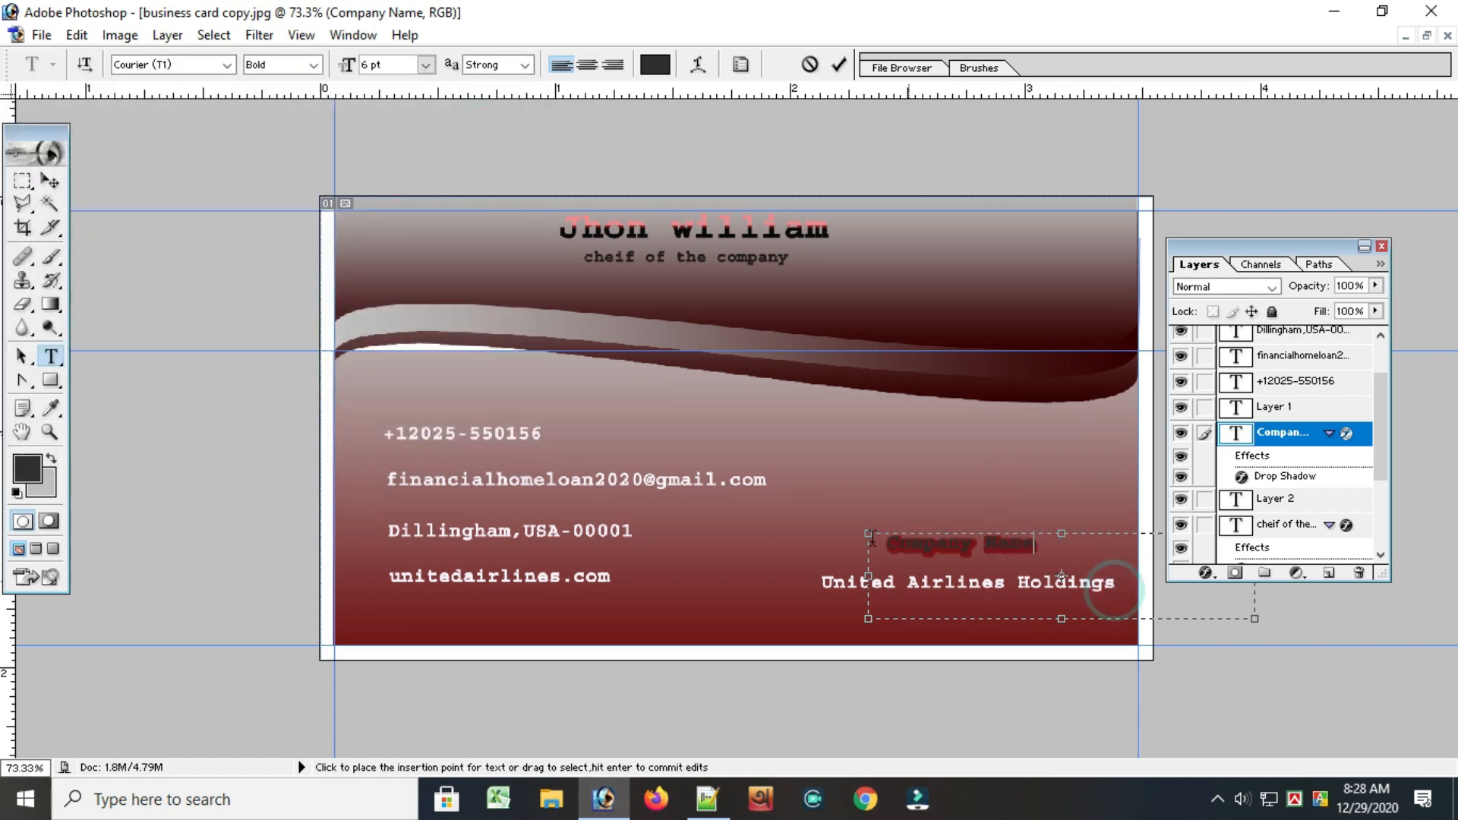
left_click(838, 65)
Recolor the phone number text near-black and commit the change
left_click(1286, 407)
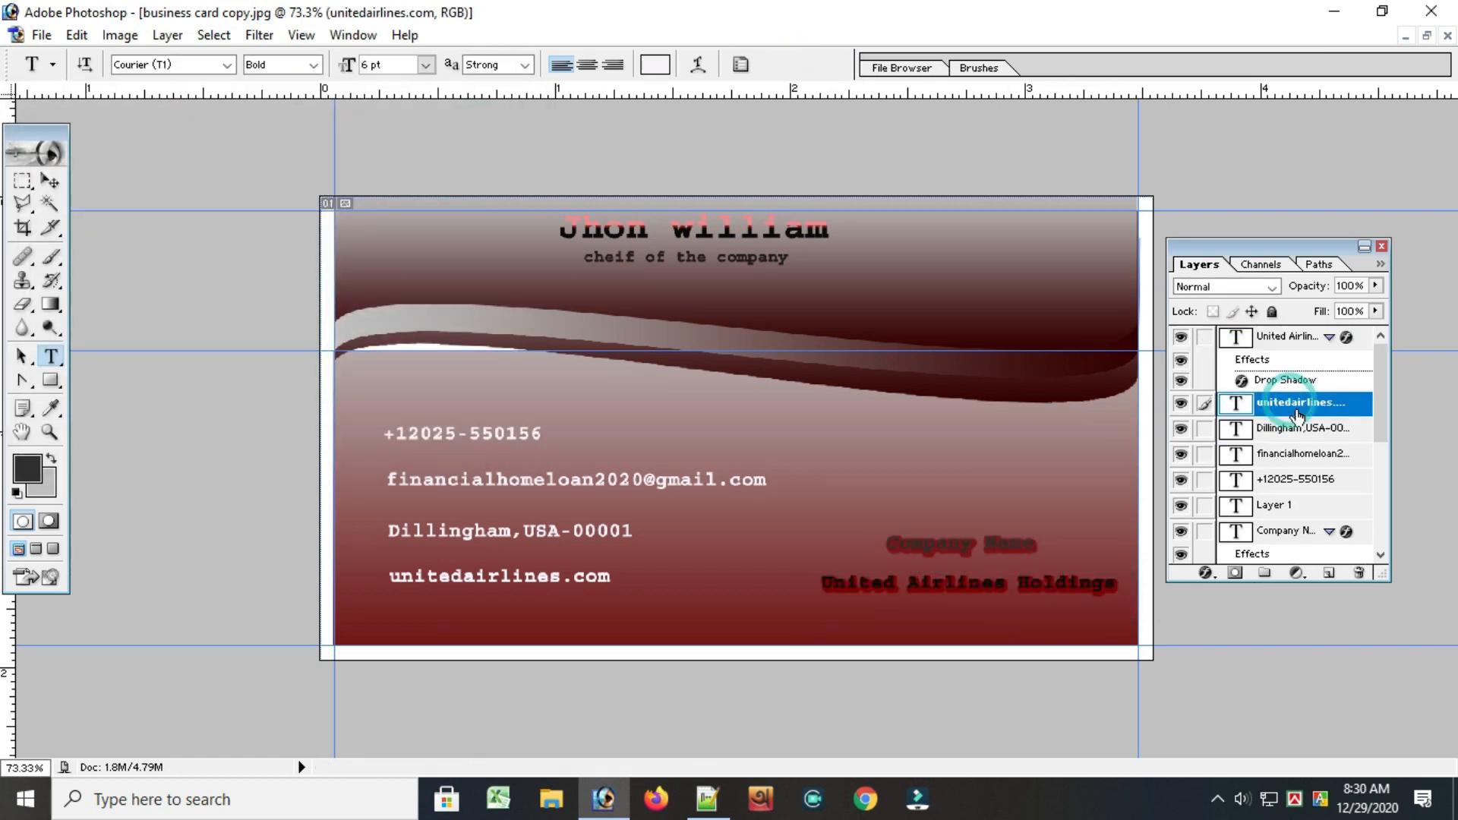
left_click(1289, 486)
left_click_drag(561, 427, 328, 420)
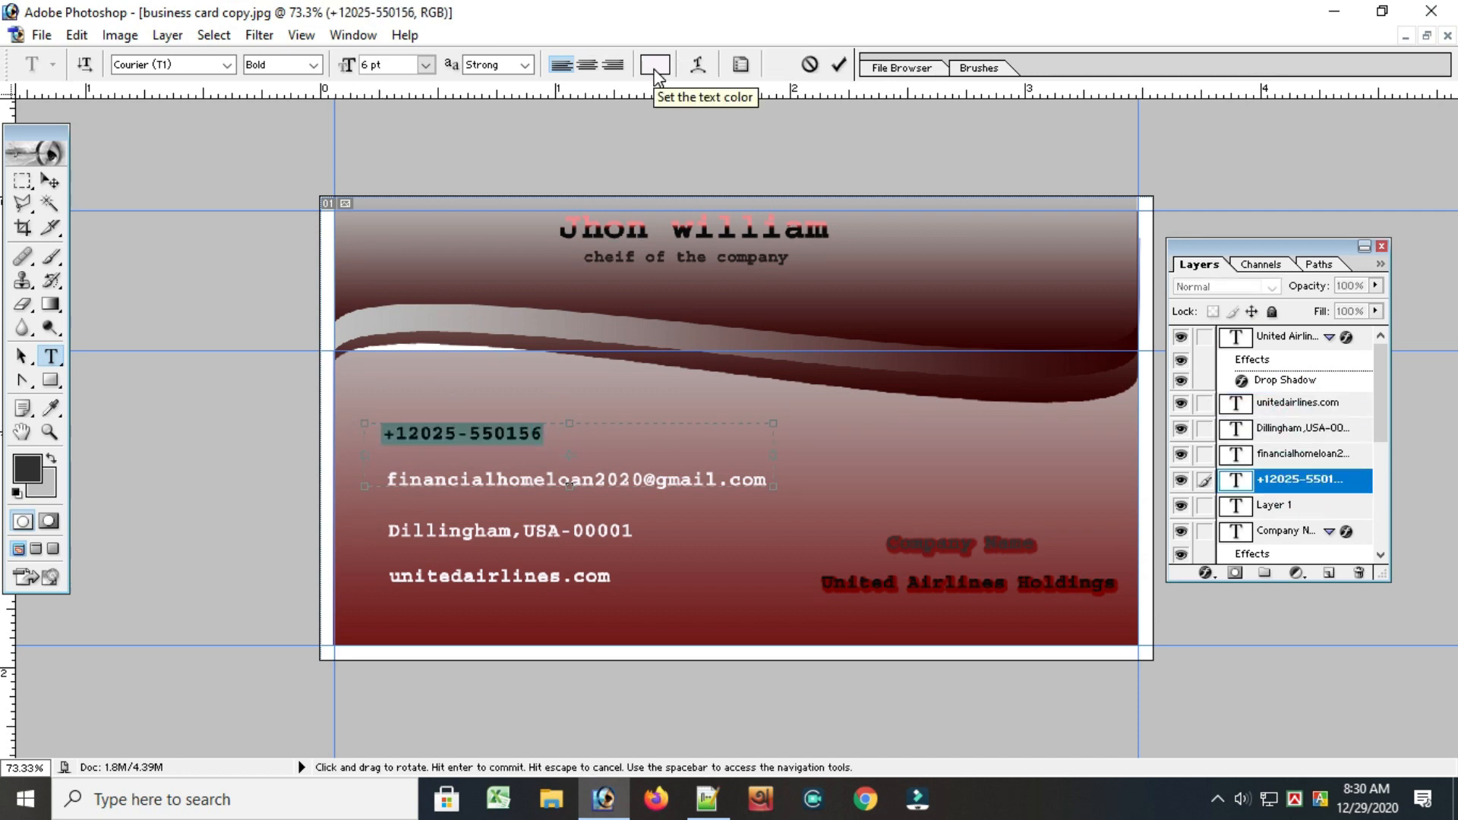
left_click(654, 65)
left_click(277, 410)
key("Return")
left_click(838, 64)
Recolor the email address text near-black and commit the change
left_click_drag(375, 480, 766, 479)
left_click(654, 64)
left_click(287, 417)
key("Return")
left_click(838, 64)
Recolor the location text below the email address near-black and commit the change
left_click(633, 539)
left_click(810, 64)
left_click_drag(633, 530, 611, 575)
left_click(655, 64)
left_click(284, 420)
left_click(461, 144)
left_click(838, 64)
Recolor the unitedairlines.com text near-black (060006) and commit the change
left_click(654, 64)
left_click(288, 422)
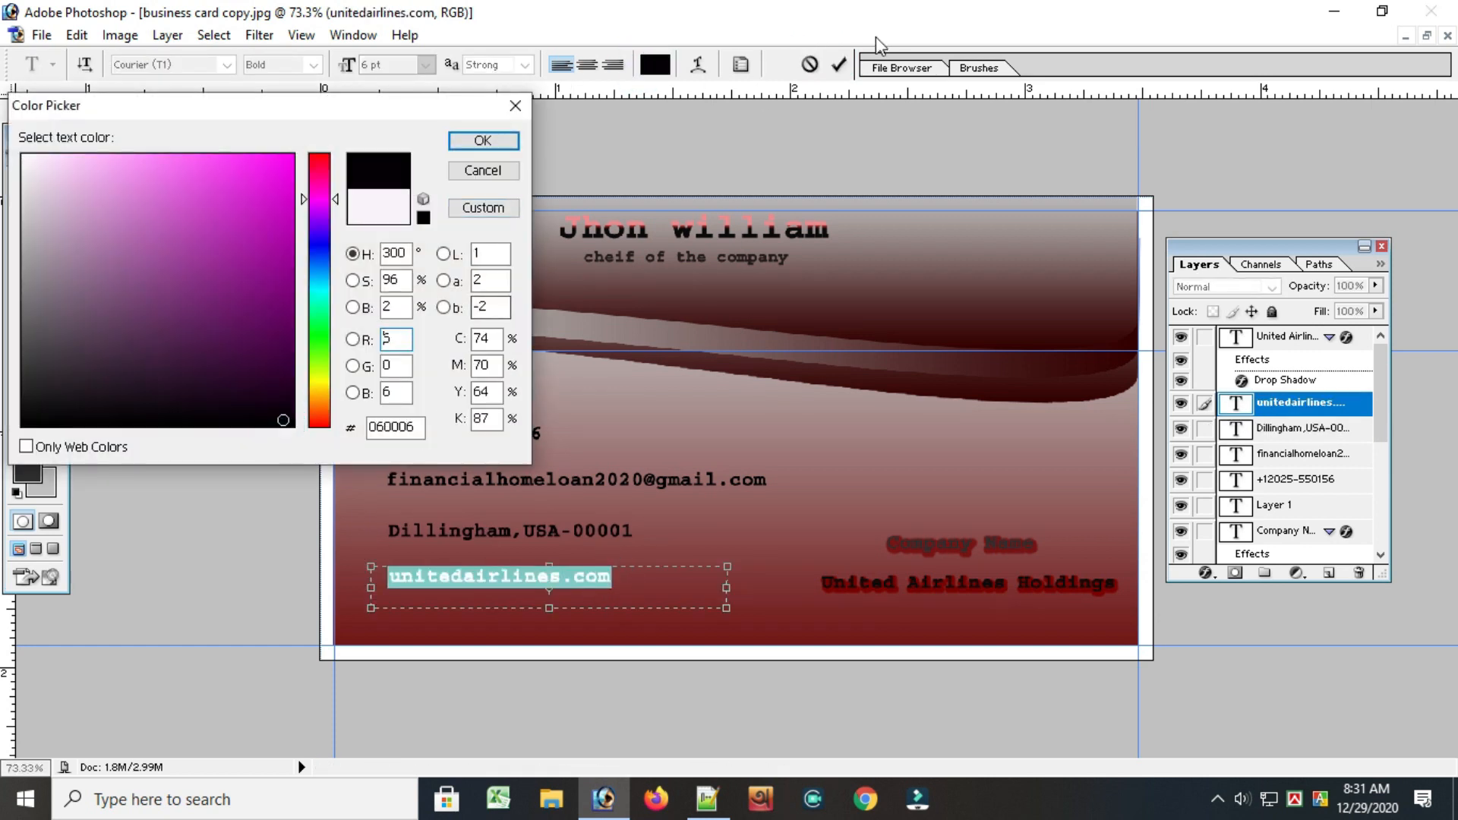
left_click(483, 140)
left_click(840, 64)
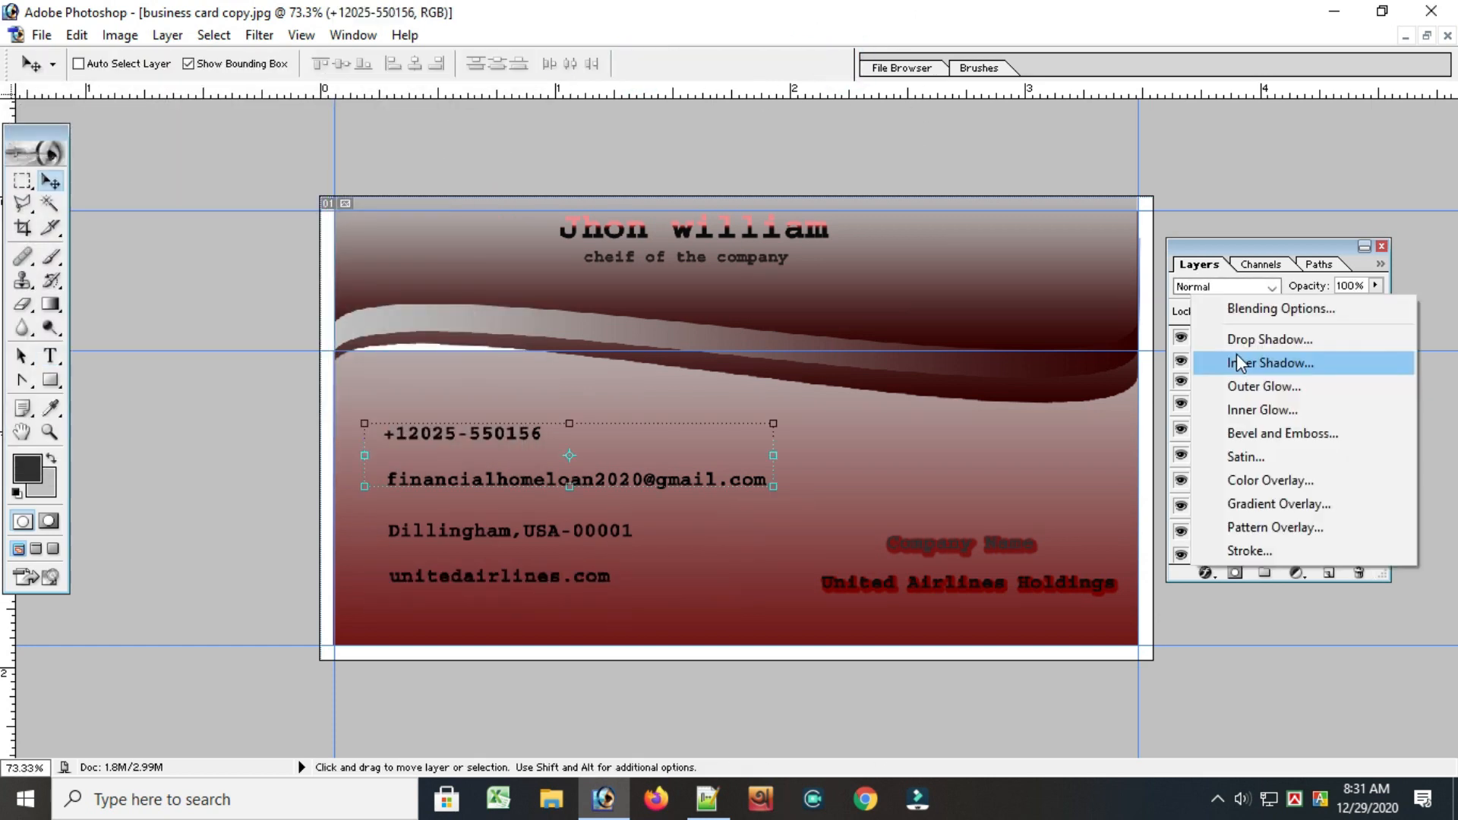
Give the phone number text an inner shadow in a near-white color and an outer glow
left_click(1240, 360)
left_click_drag(525, 376, 1232, 219)
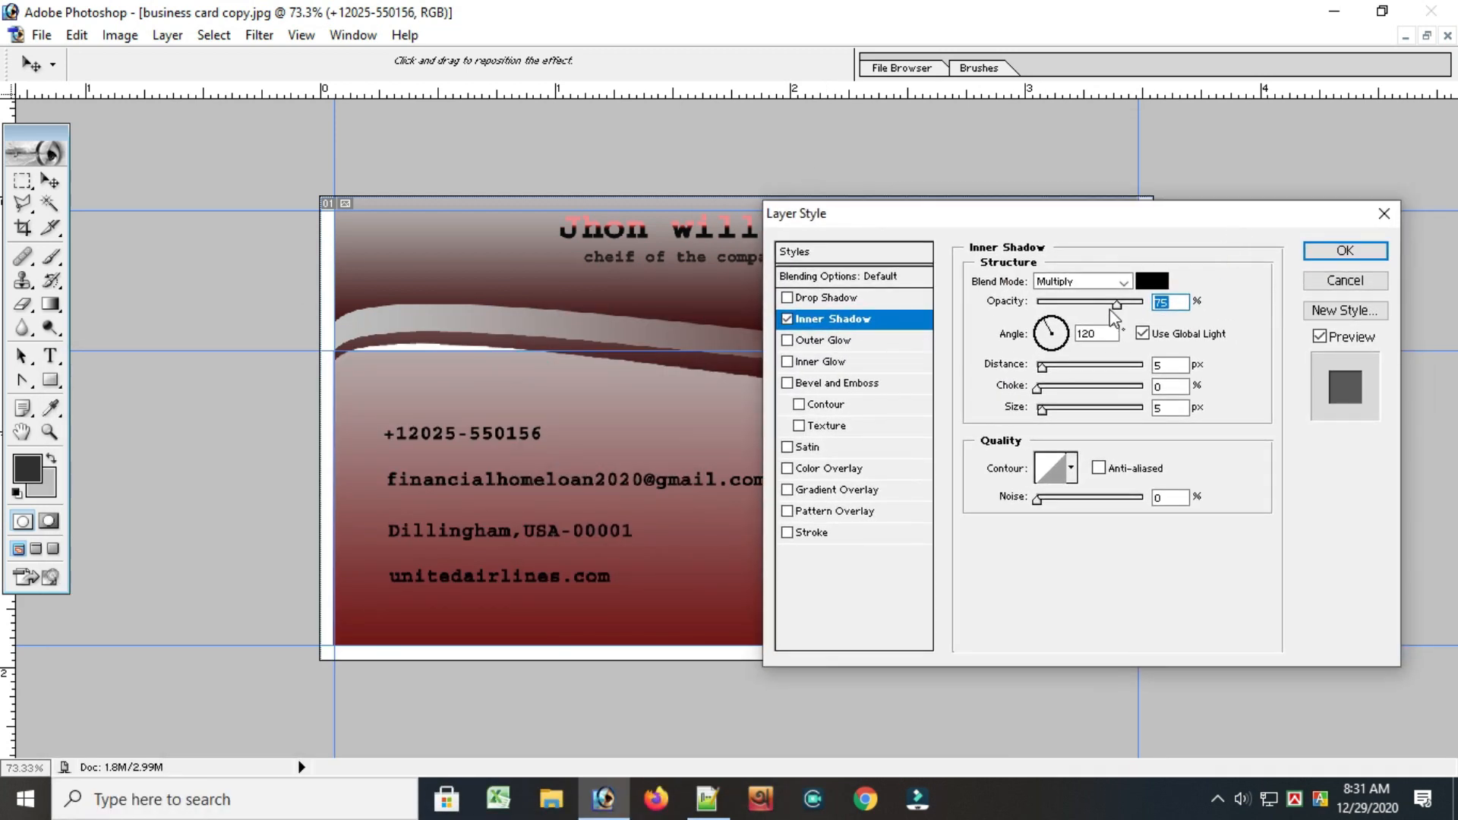
left_click(1151, 280)
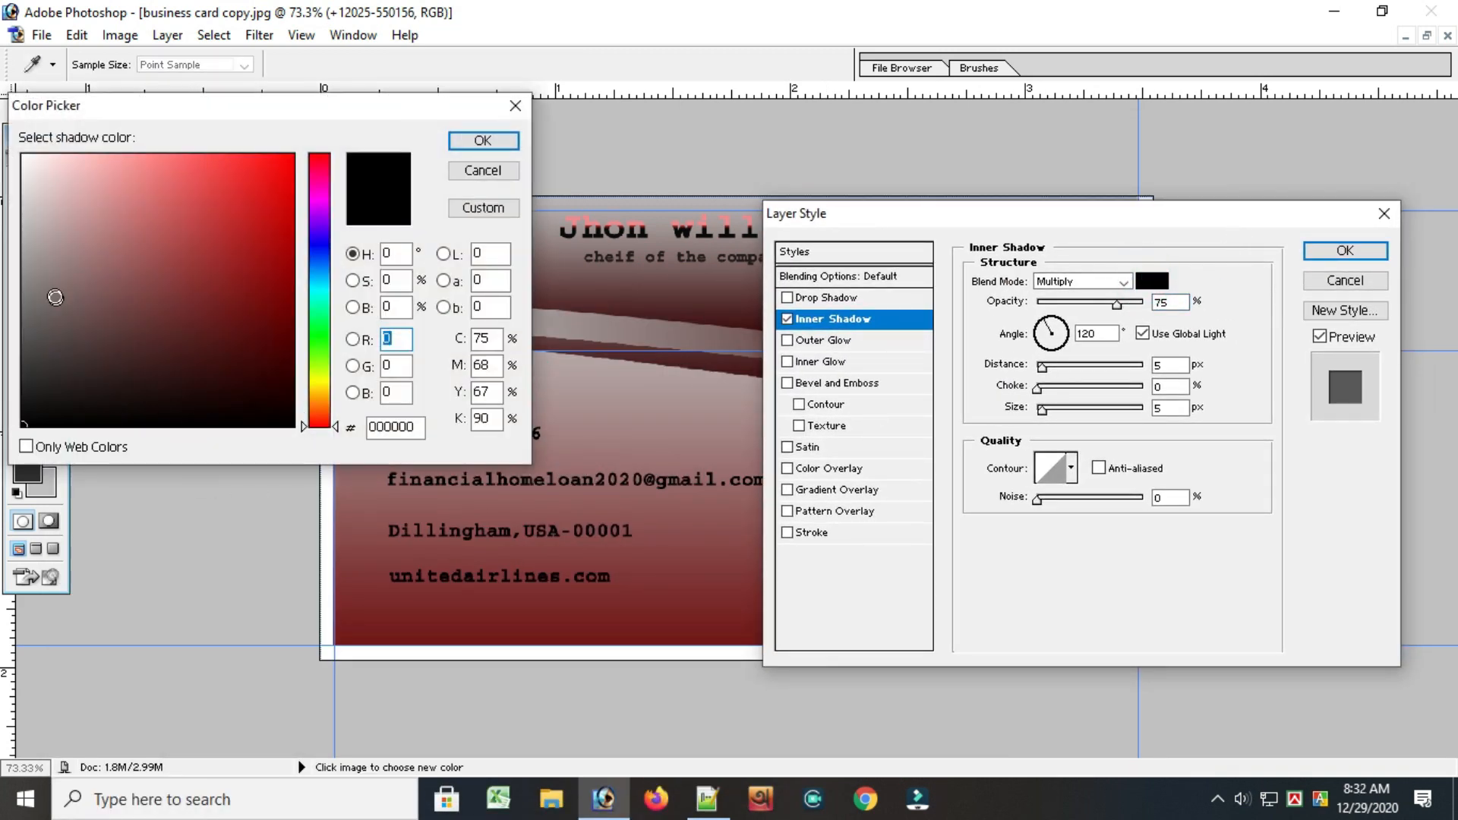
left_click(32, 162)
left_click(463, 138)
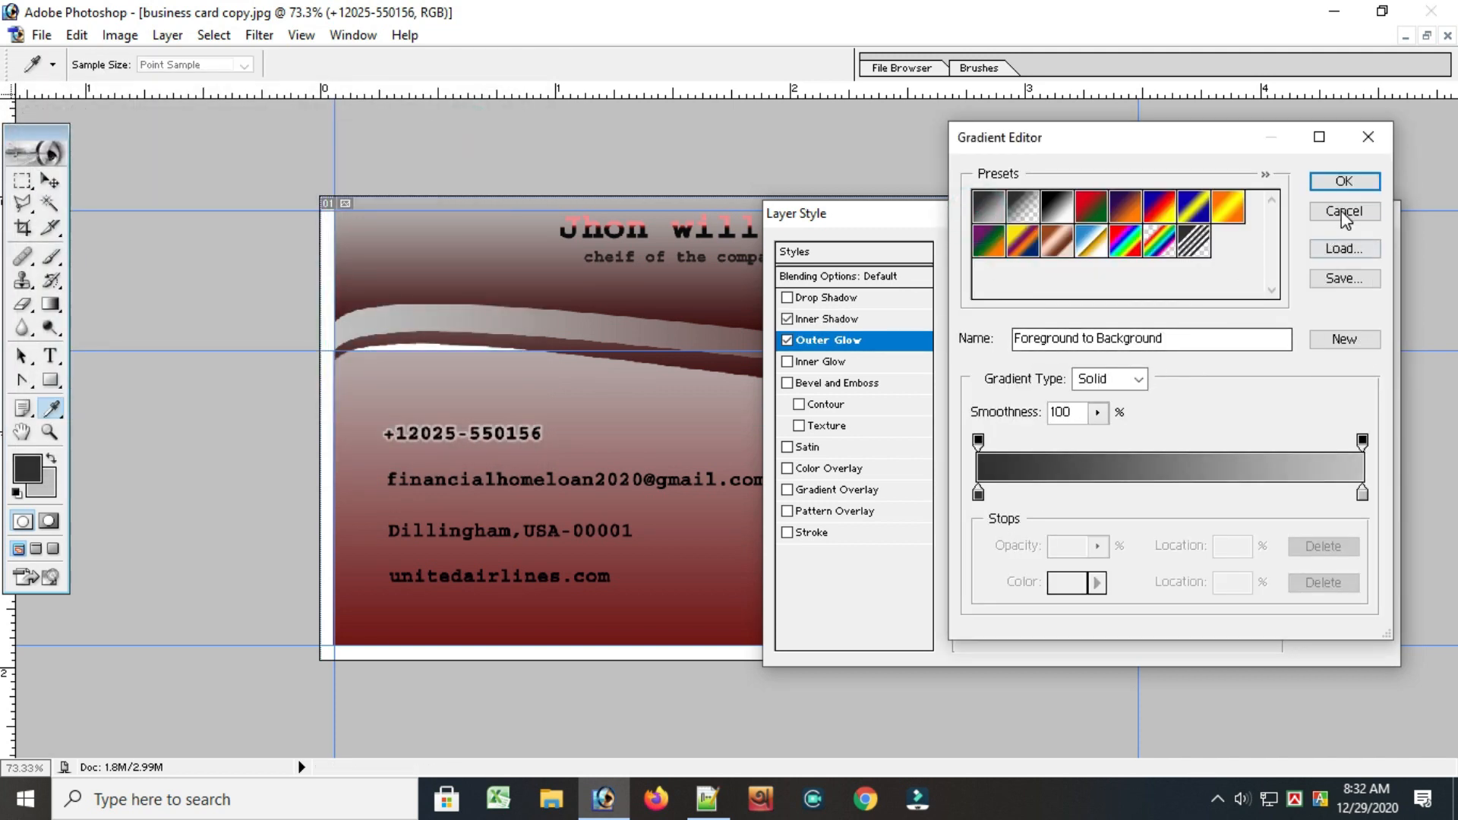
left_click(1323, 180)
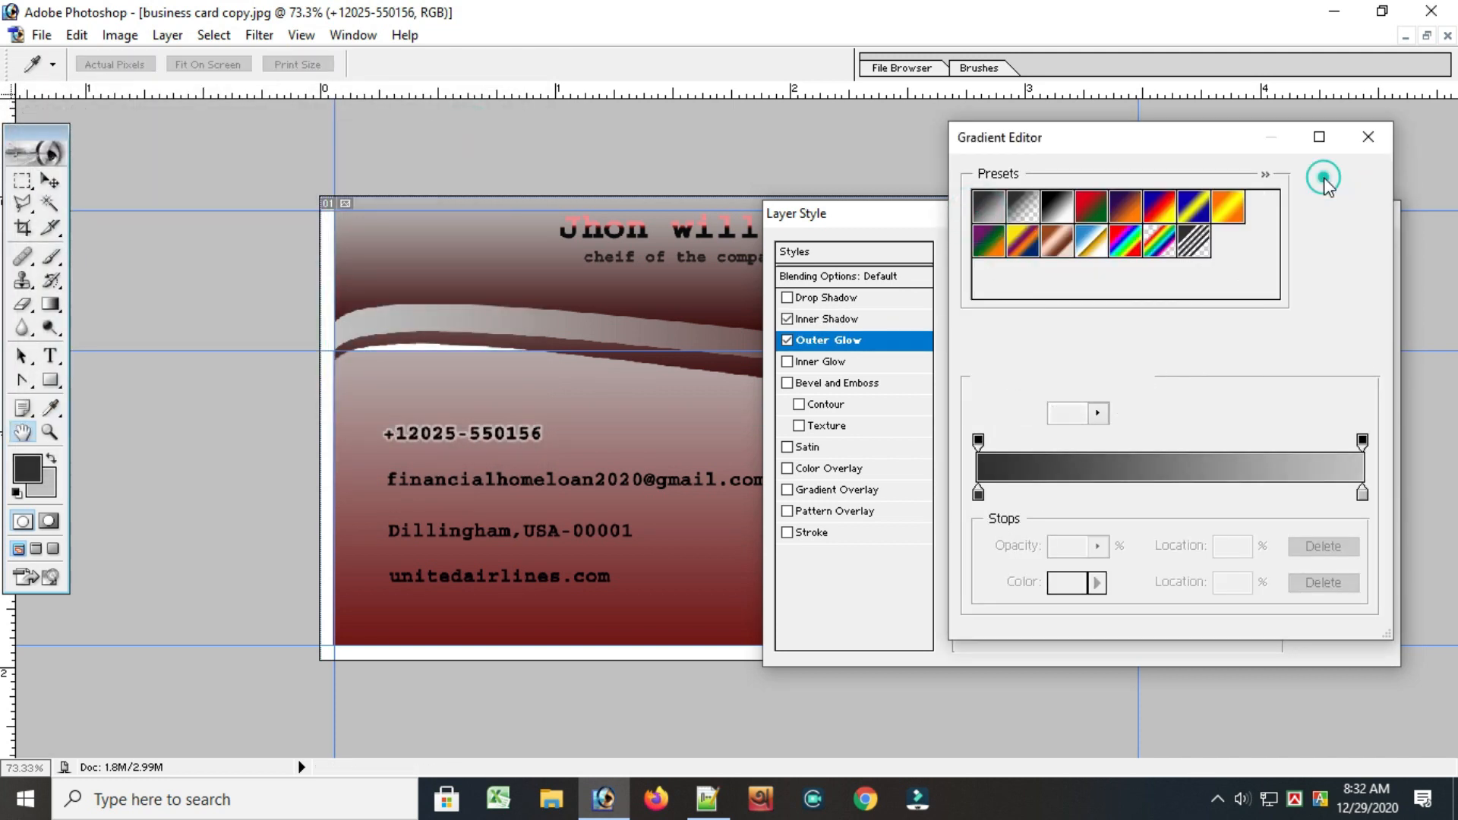
left_click(1321, 253)
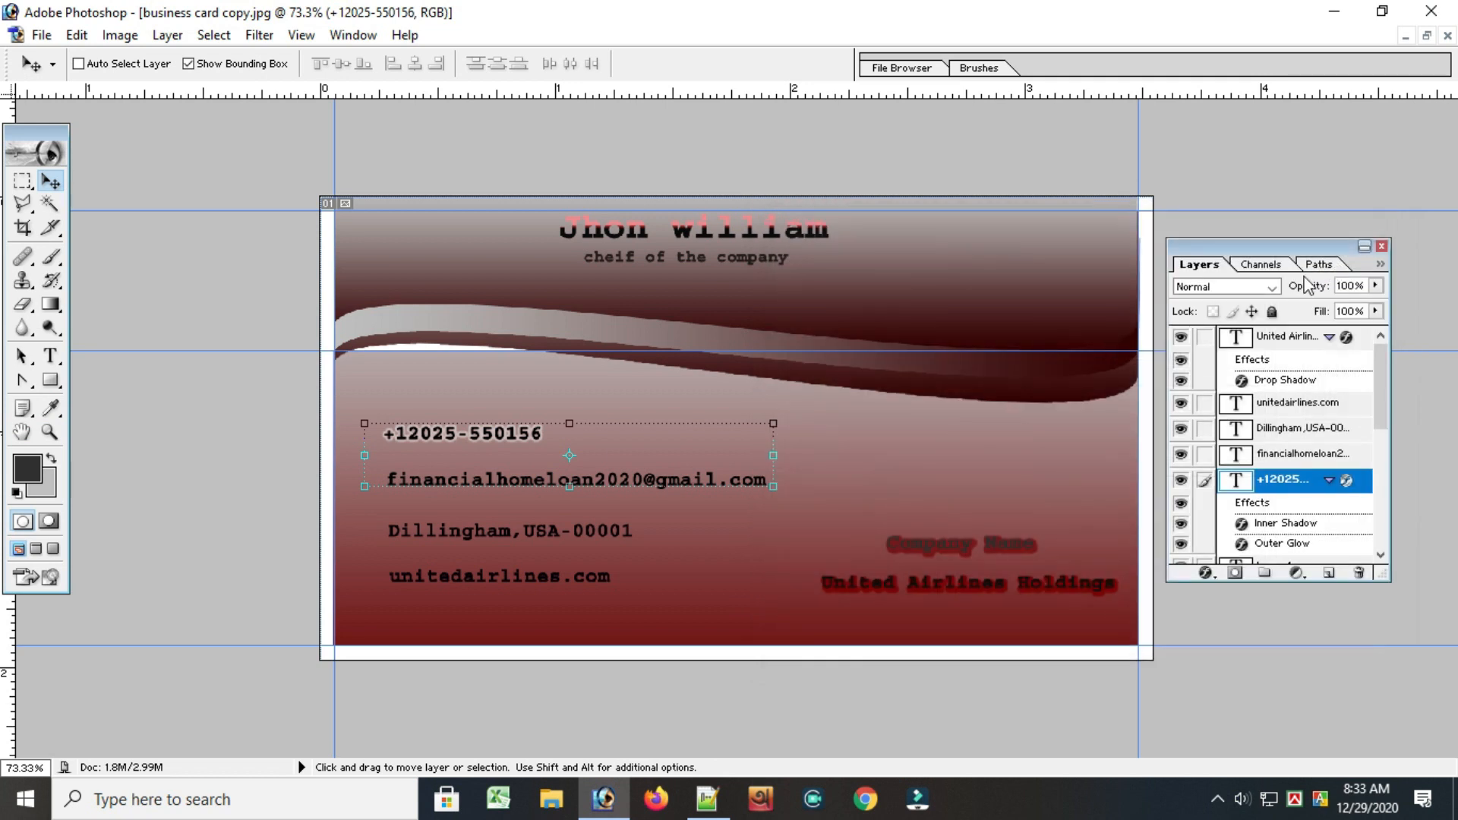
Add a Chisel Hard bevel and emboss to the phone number text with 640% depth and 188 px size
left_click(585, 527)
left_click(1205, 574)
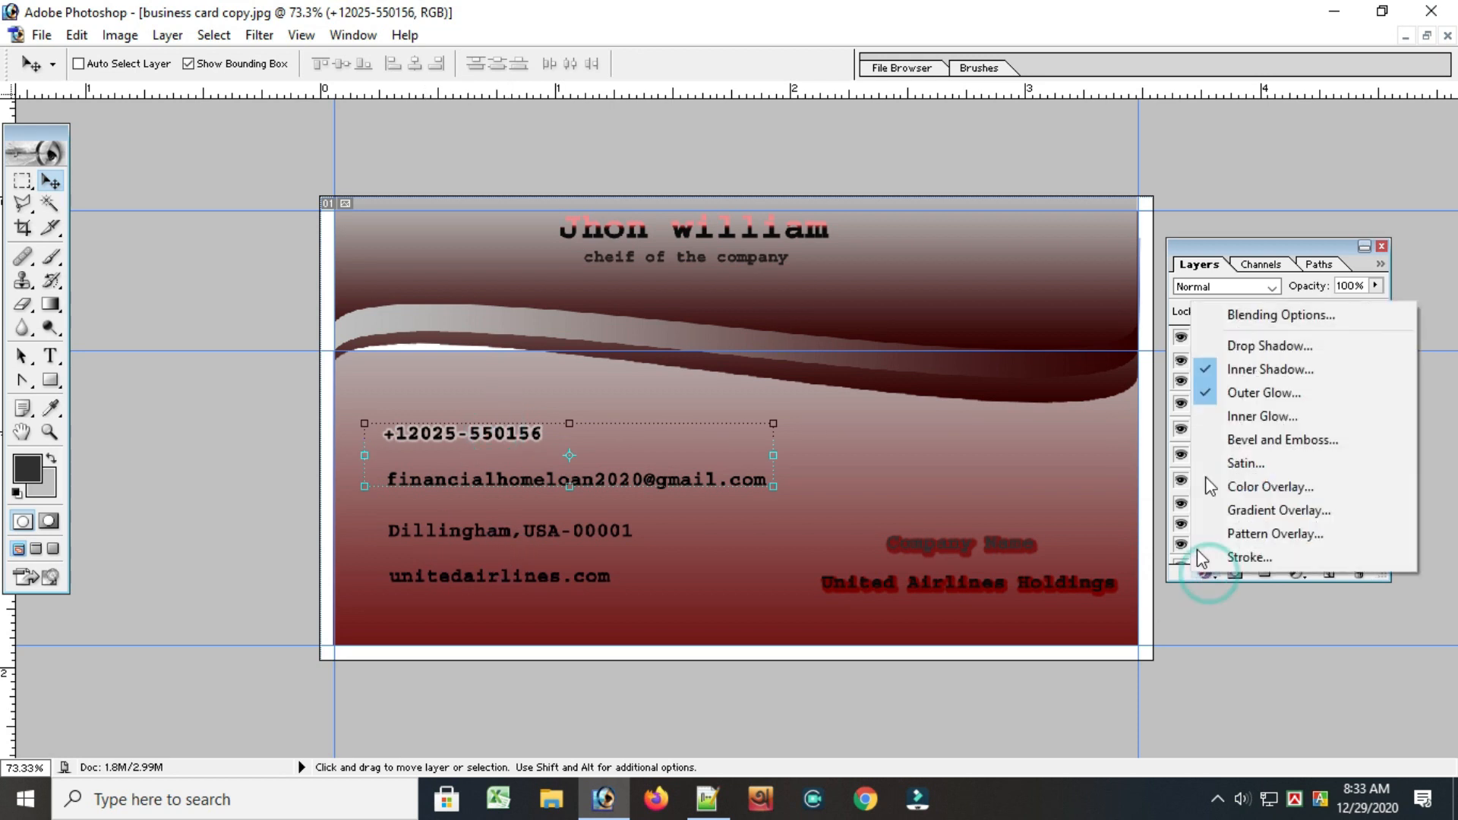
left_click(1244, 441)
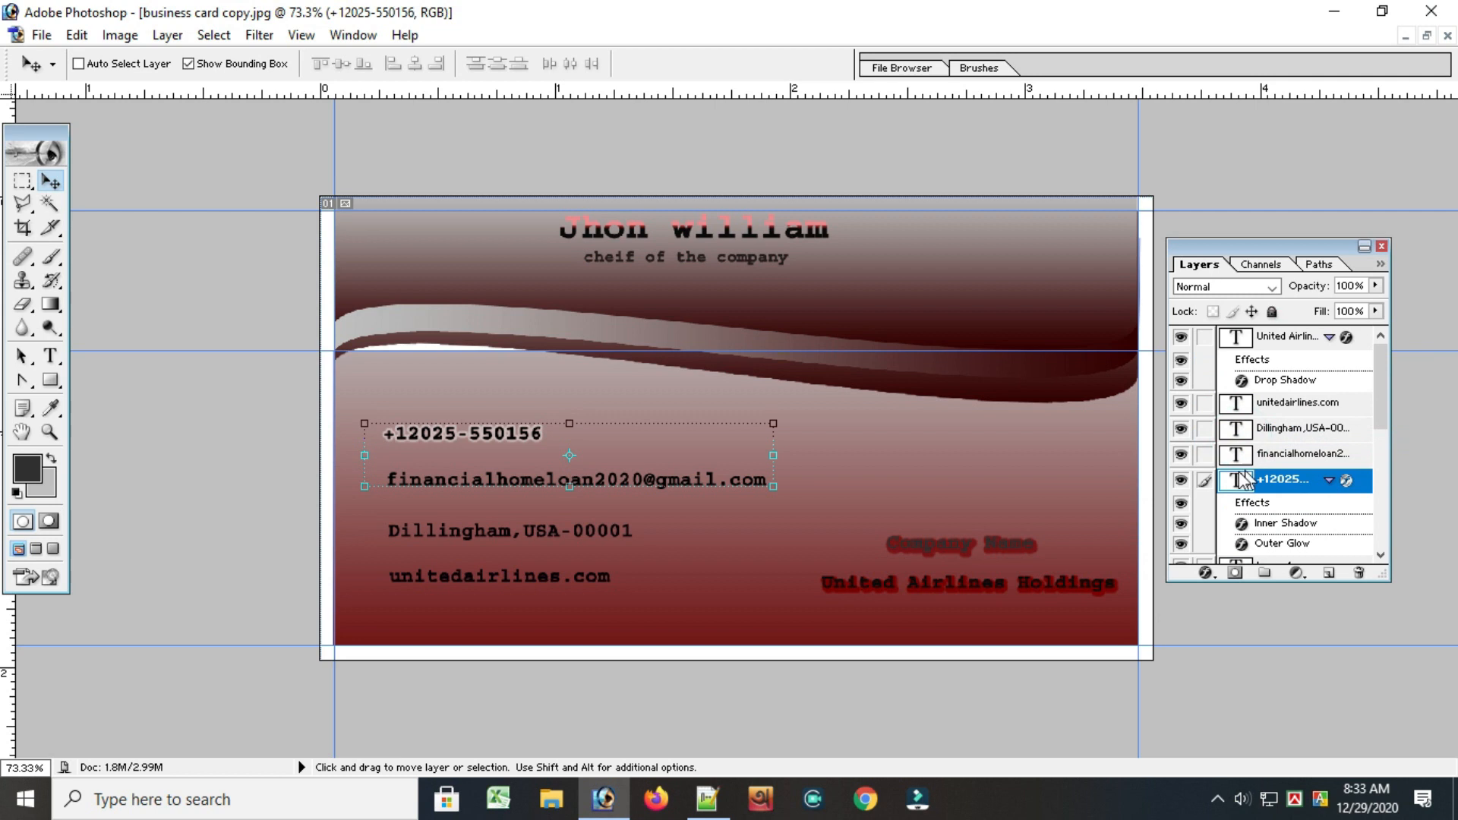
mouse_move(1057, 366)
left_mouse_down()
mouse_move(1099, 364)
mouse_move(1051, 367)
left_mouse_up()
left_click(1086, 303)
left_click(1096, 332)
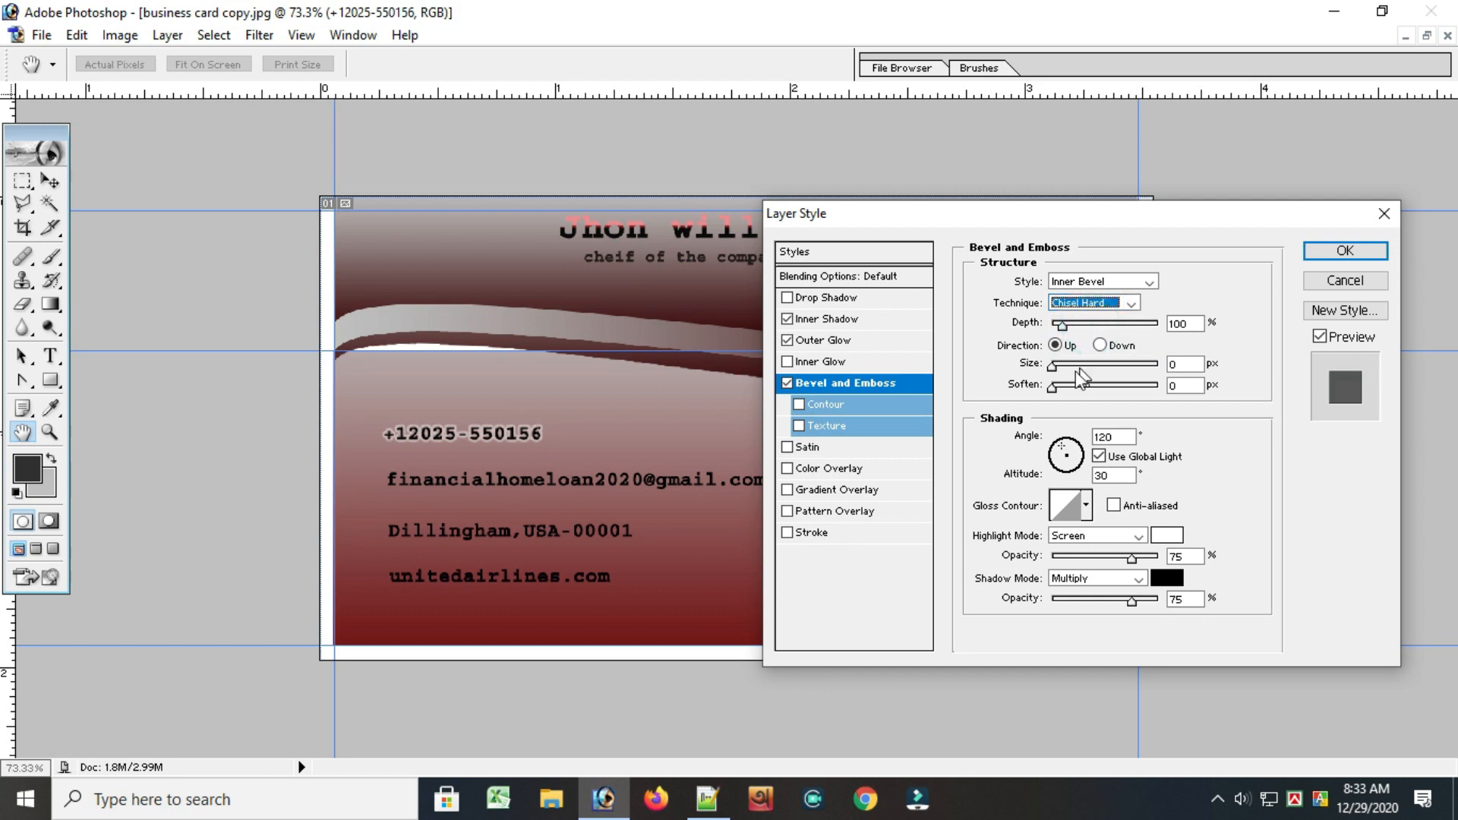
left_click_drag(1084, 324, 1134, 367)
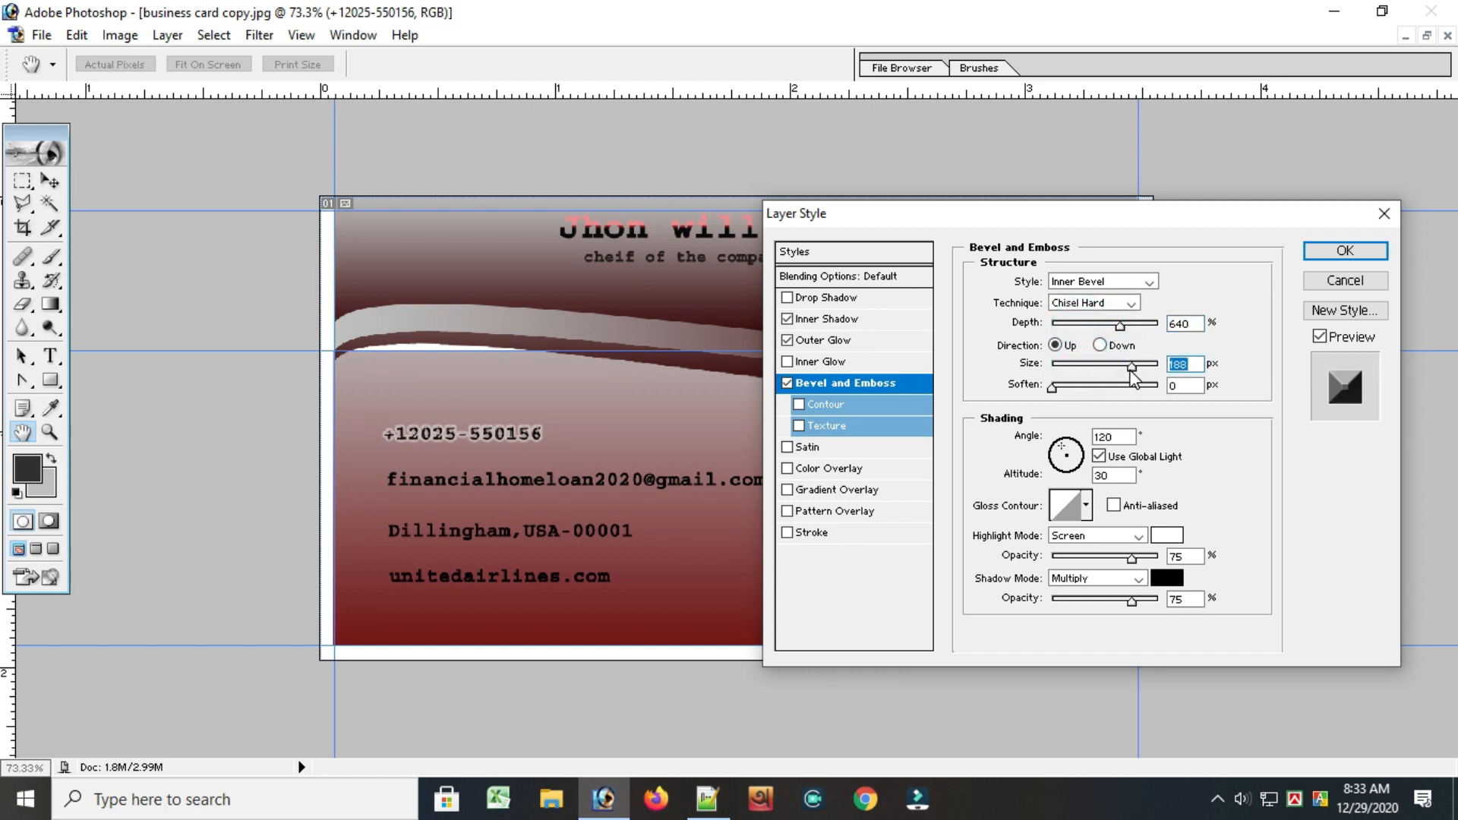
left_click(1340, 251)
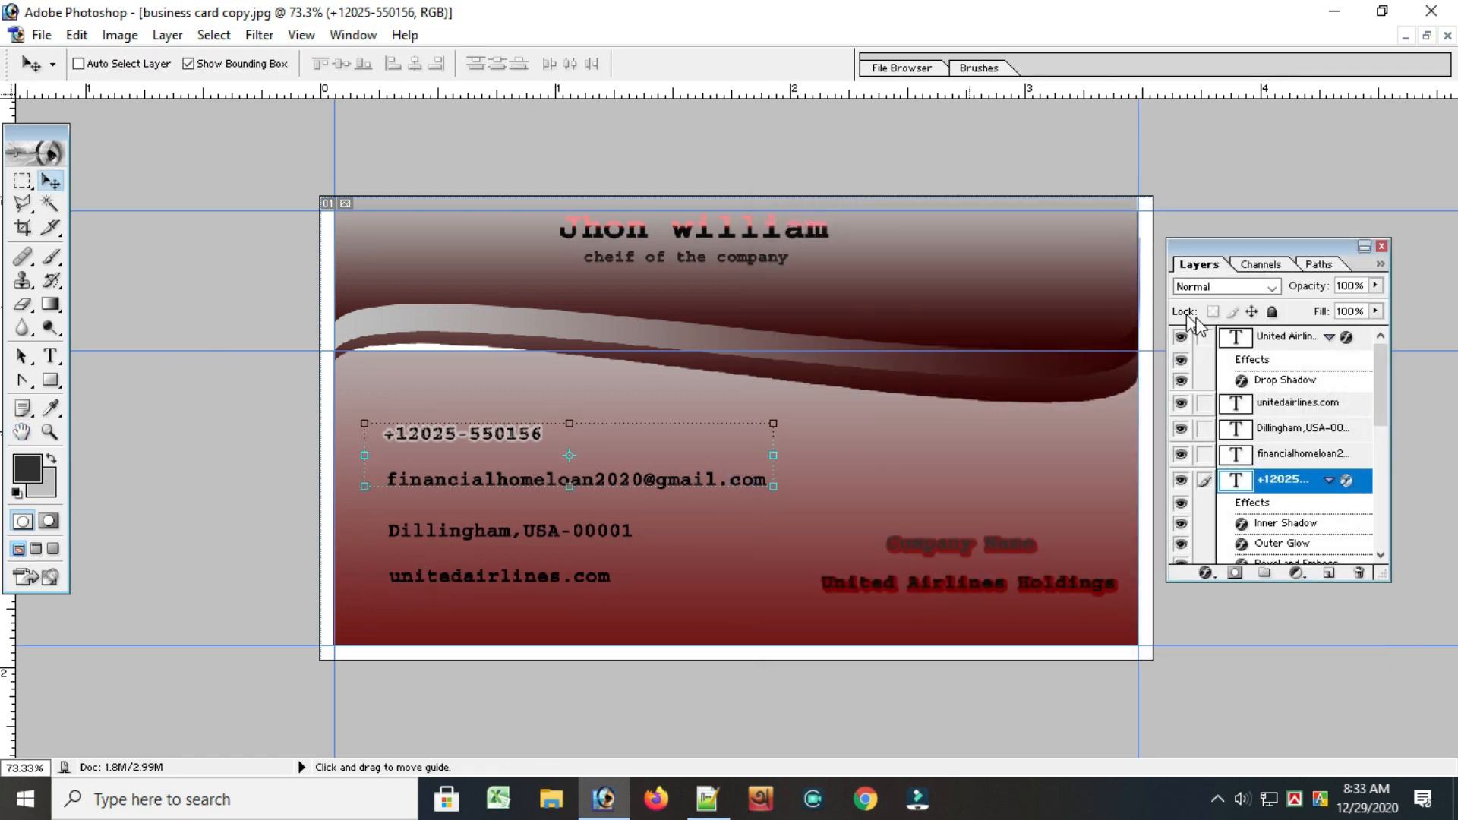
Shift the email address text slightly to adjust its alignment with the other contact lines
left_click(1262, 453)
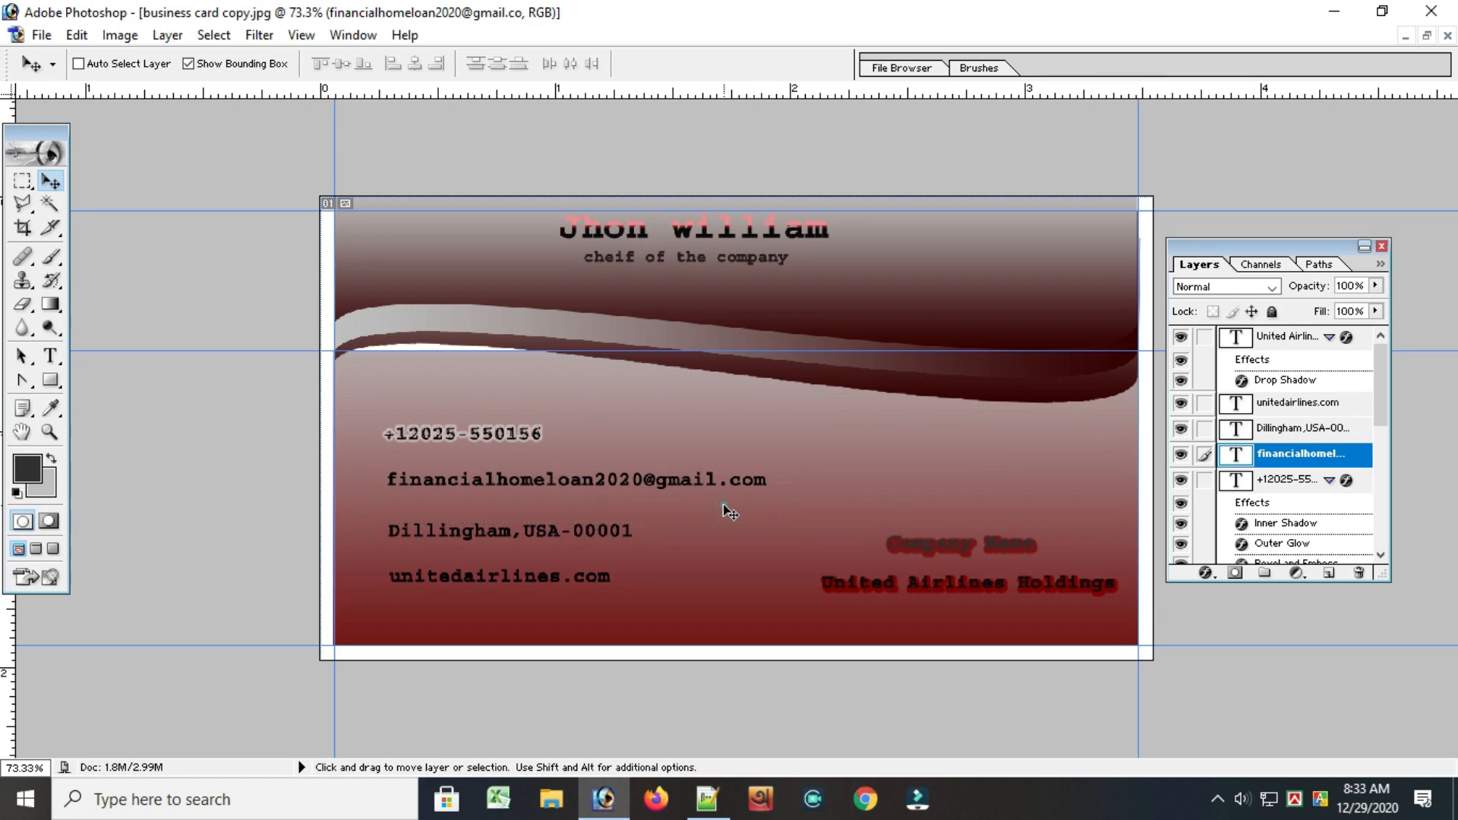
left_click_drag(422, 492, 391, 489)
left_click(385, 486)
left_click(411, 489)
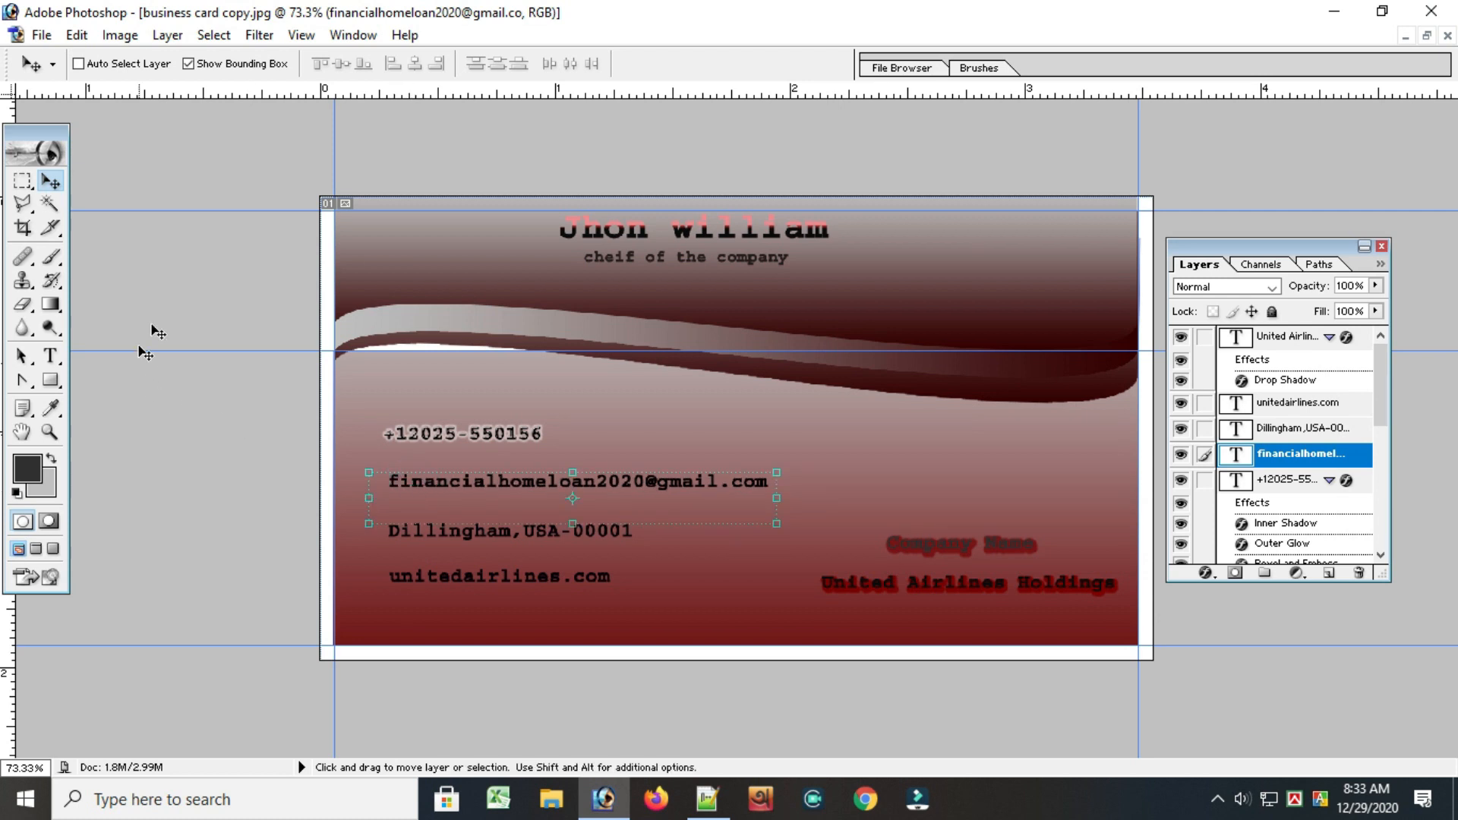
Add a Chisel Hard bevel and emboss to the email address text with 151% depth and 27 px size
left_click(1205, 572)
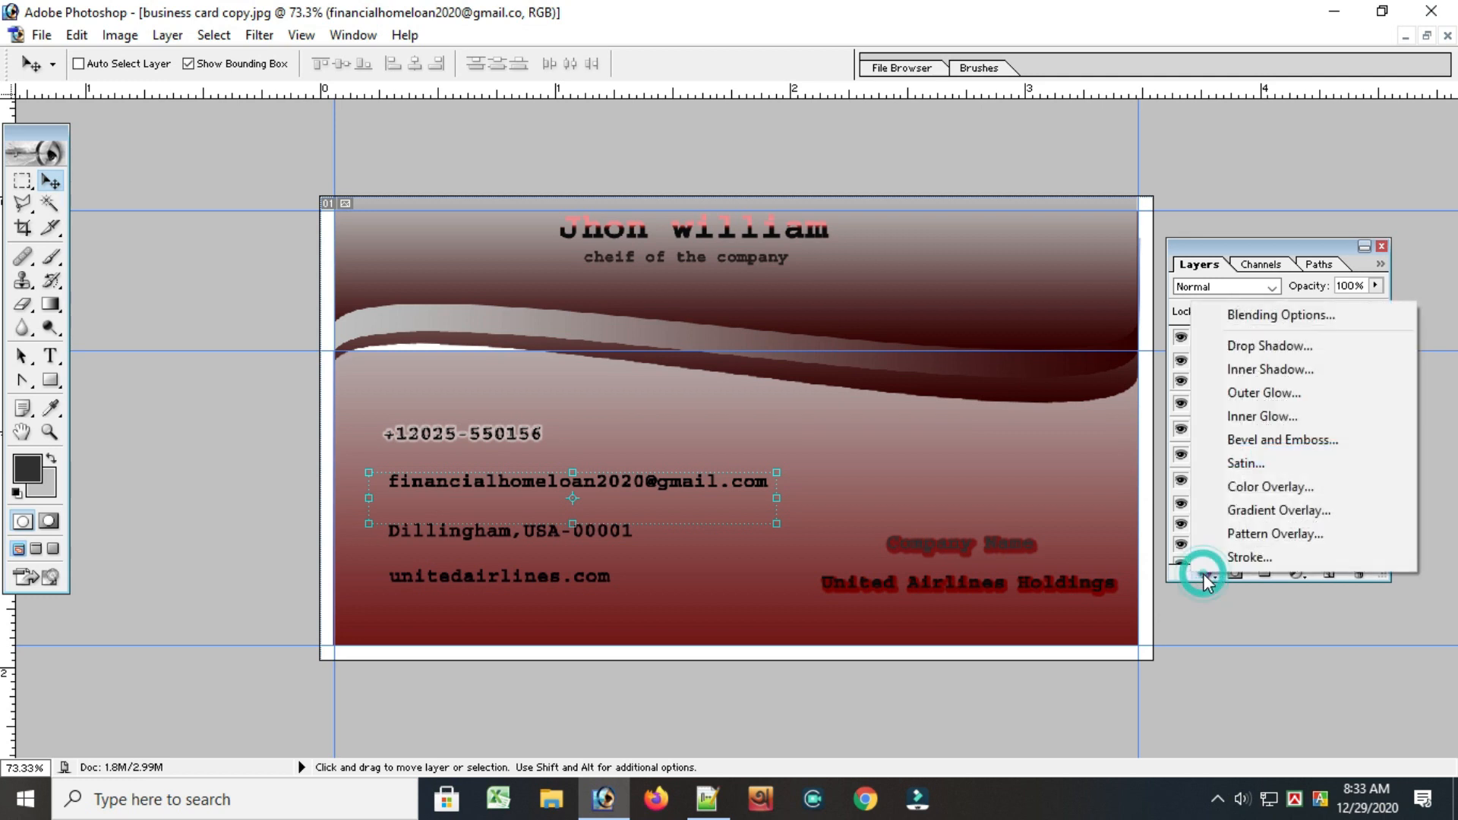
left_click(1257, 435)
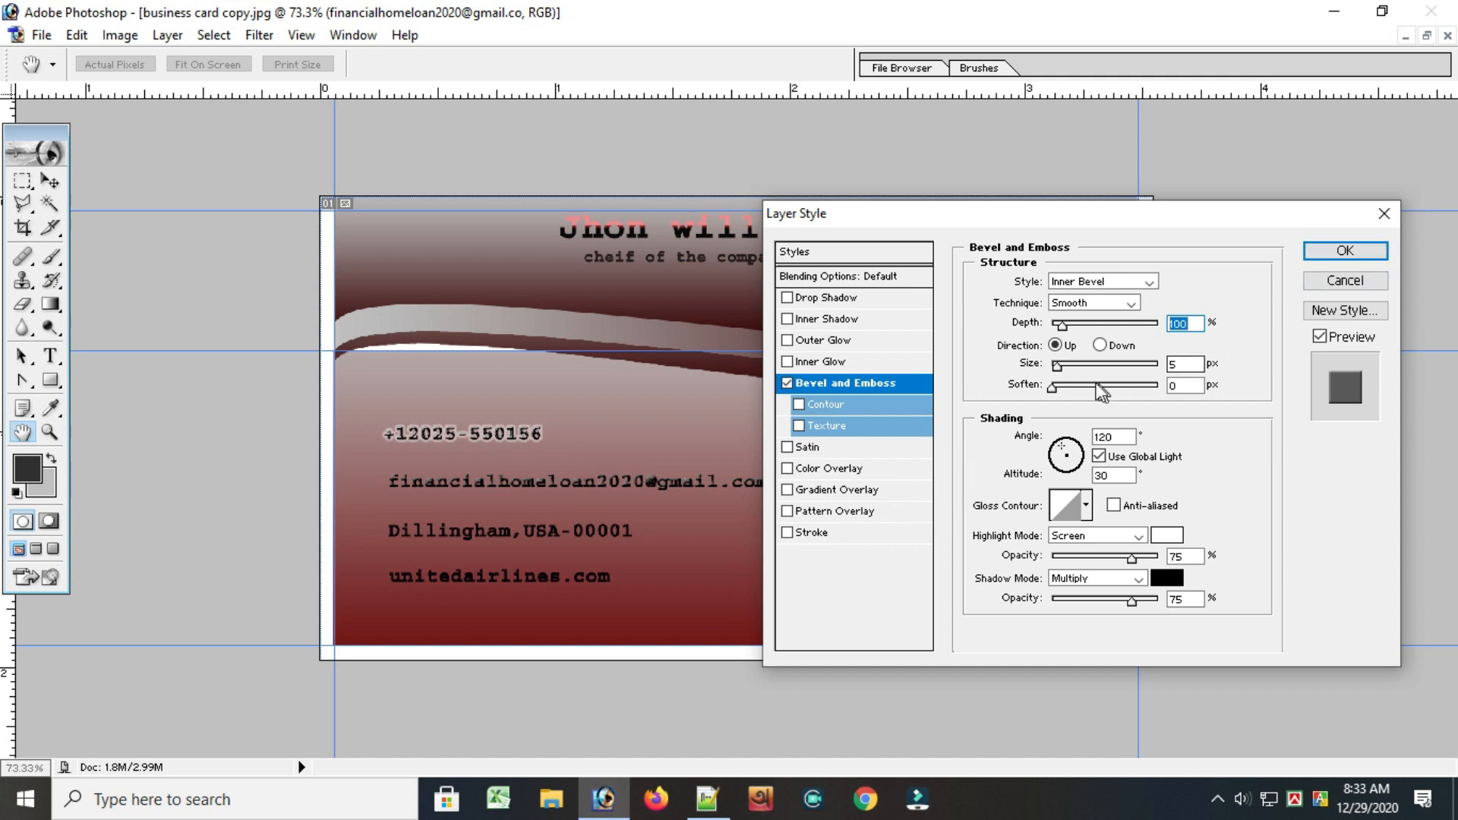
left_click_drag(1065, 362, 1068, 322)
left_click(1093, 302)
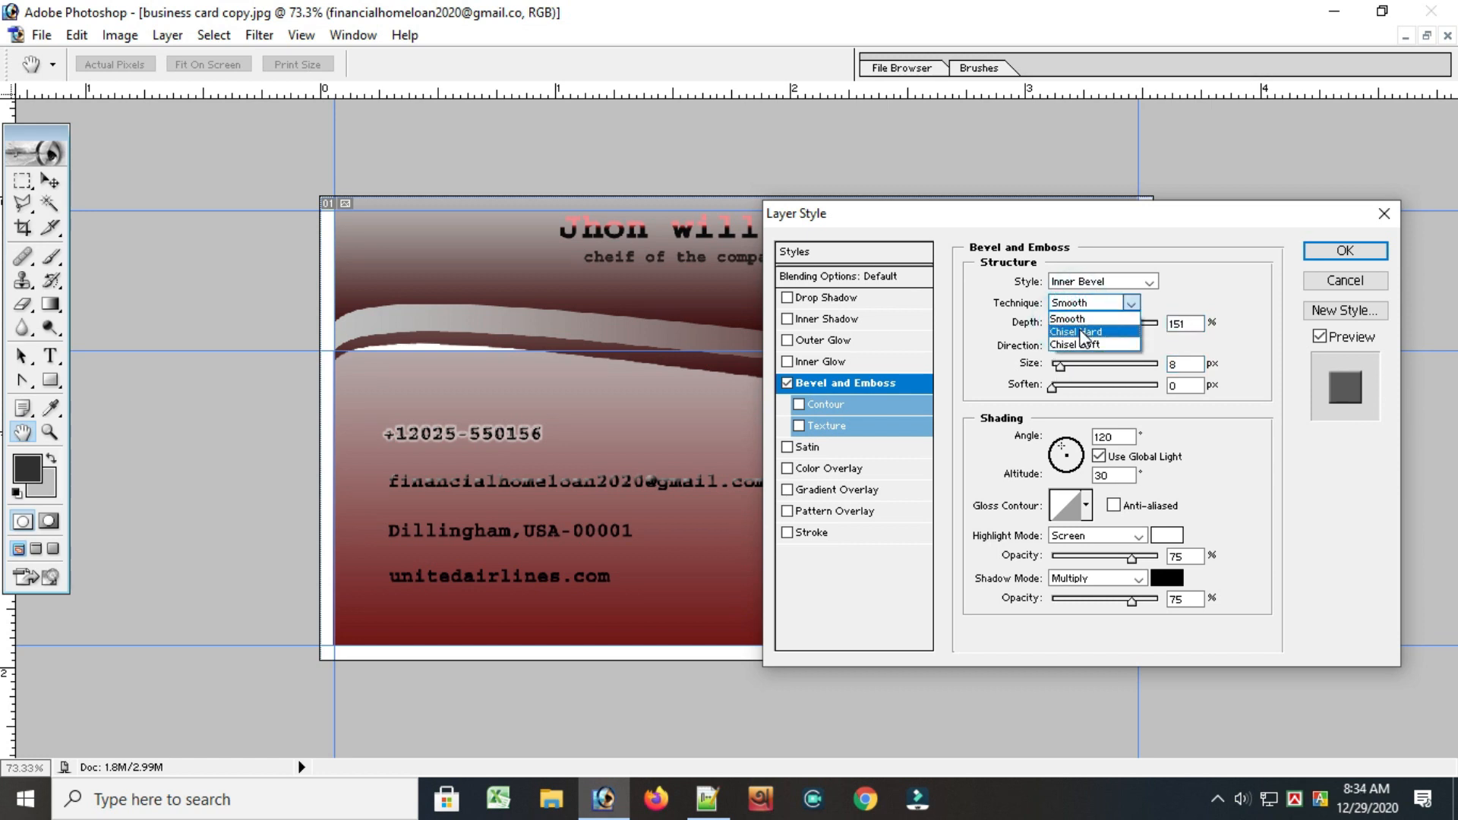
left_click(1082, 324)
left_click(1055, 367)
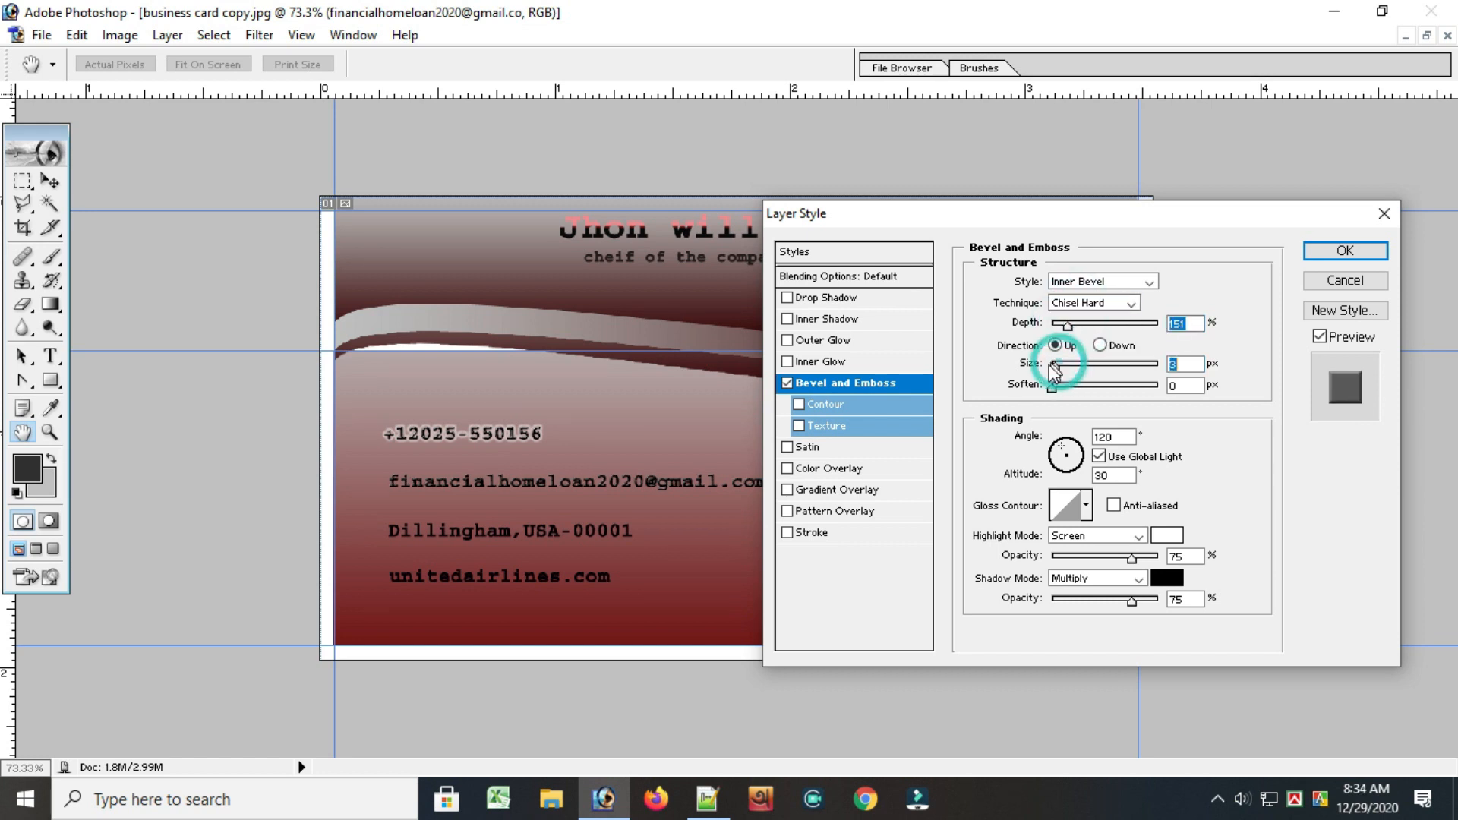
left_click_drag(1060, 371, 1069, 373)
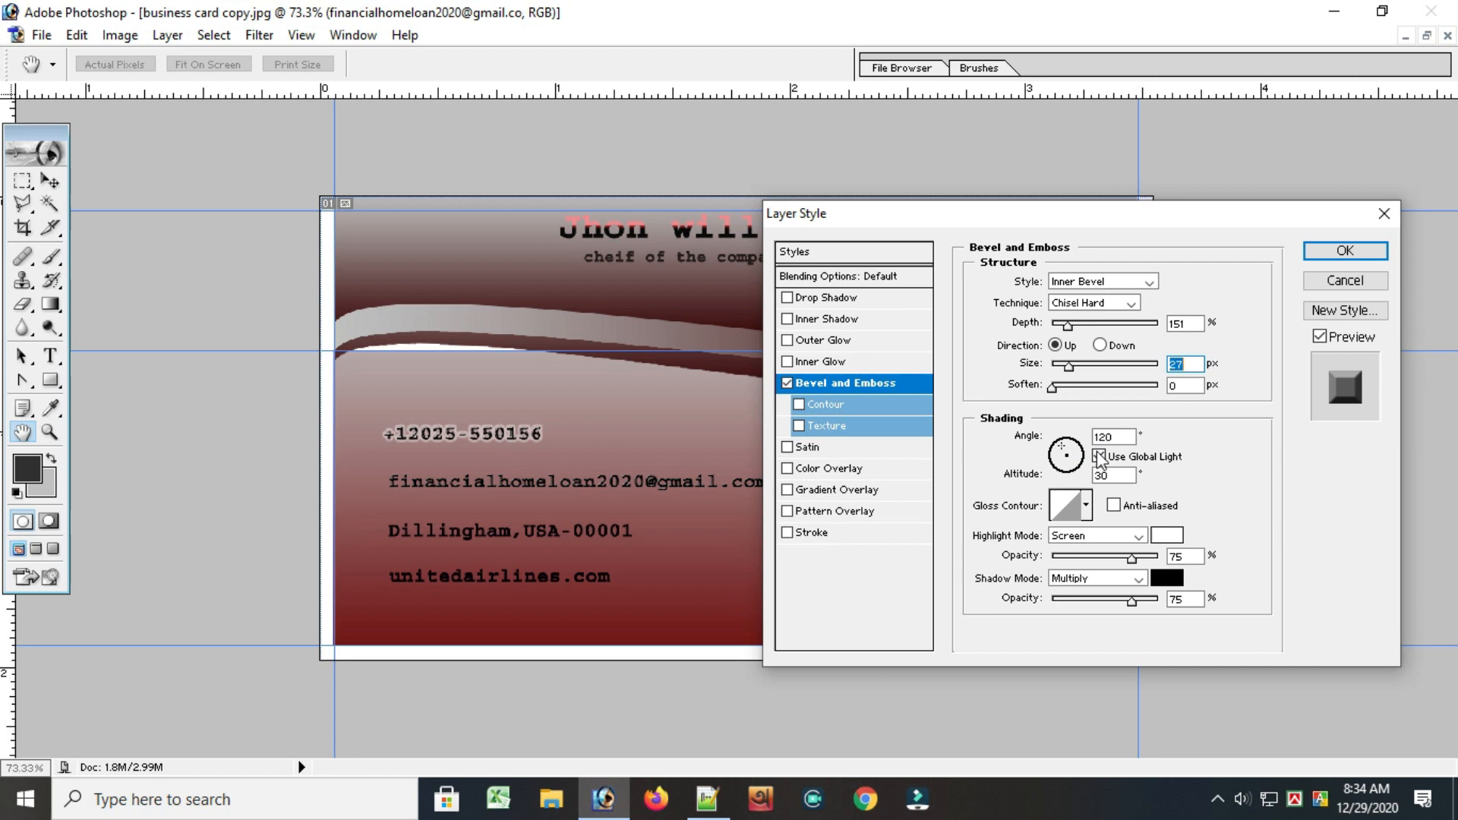
mouse_move(1053, 387)
left_mouse_down()
mouse_move(1105, 389)
mouse_move(1045, 391)
left_mouse_up()
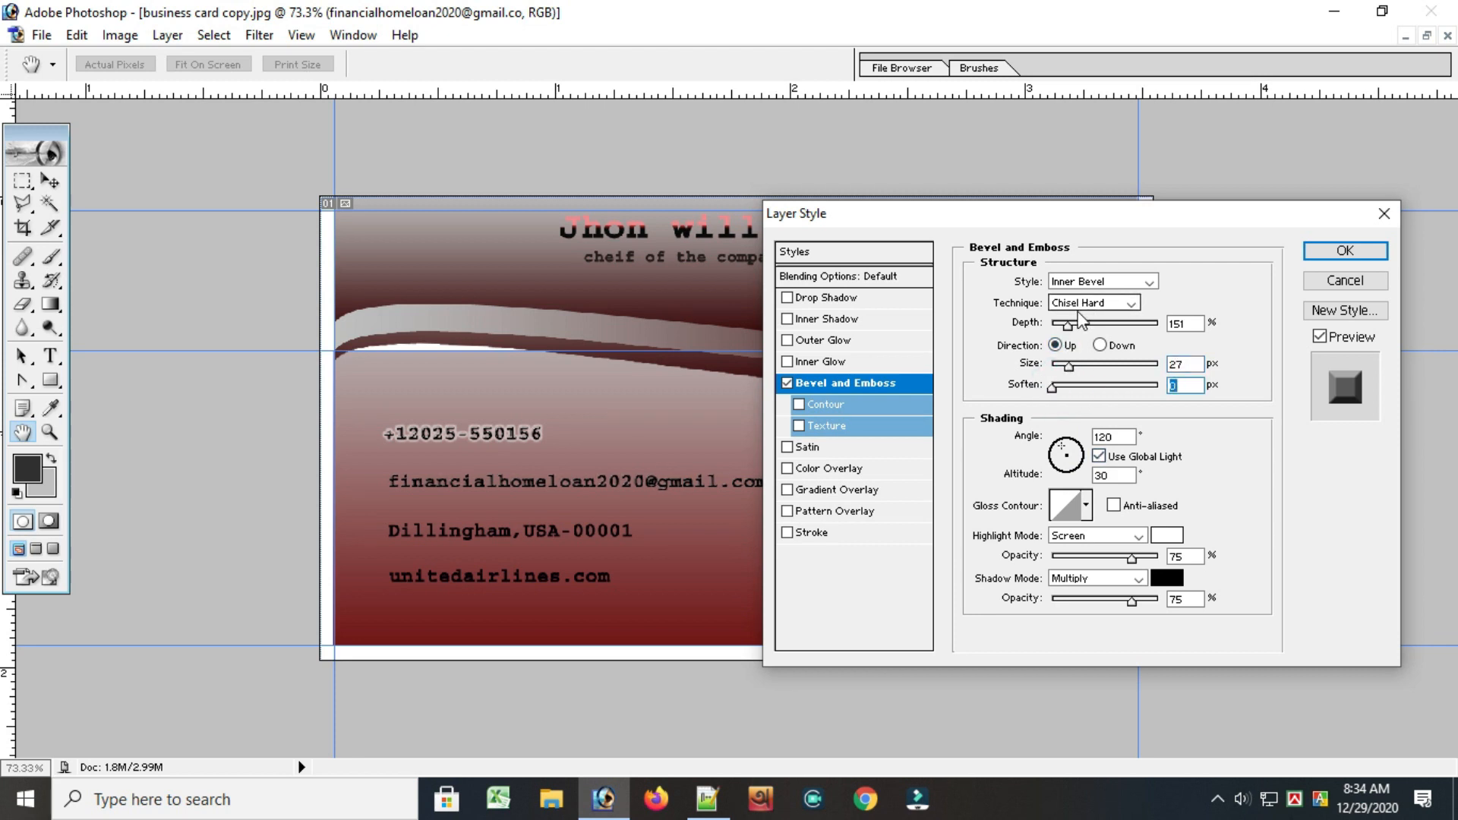
Try the bevel direction Down, return it to Up, and apply the effect with 100% highlight and shadow opacity
left_click(1101, 346)
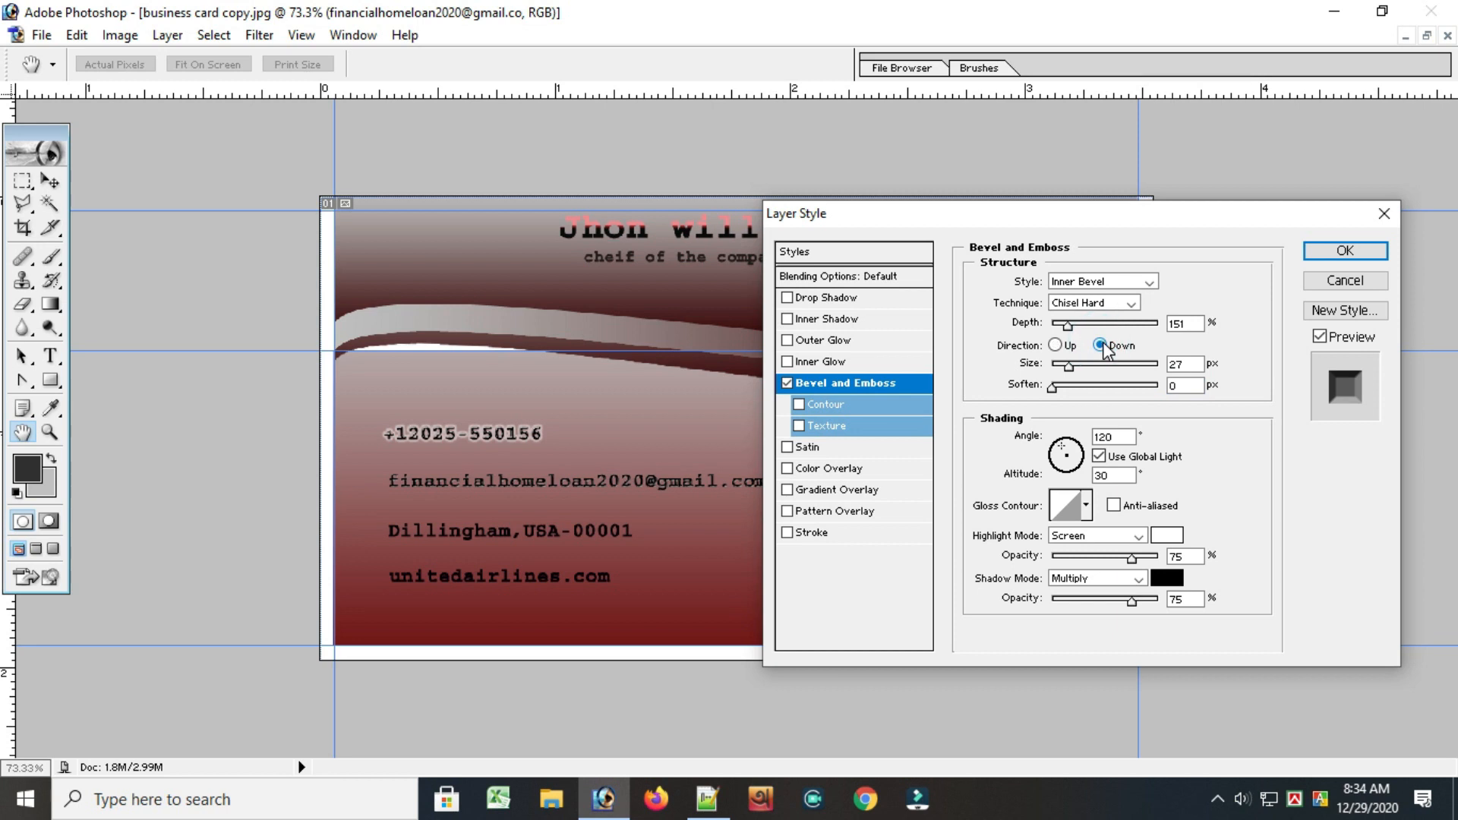
left_click(1056, 347)
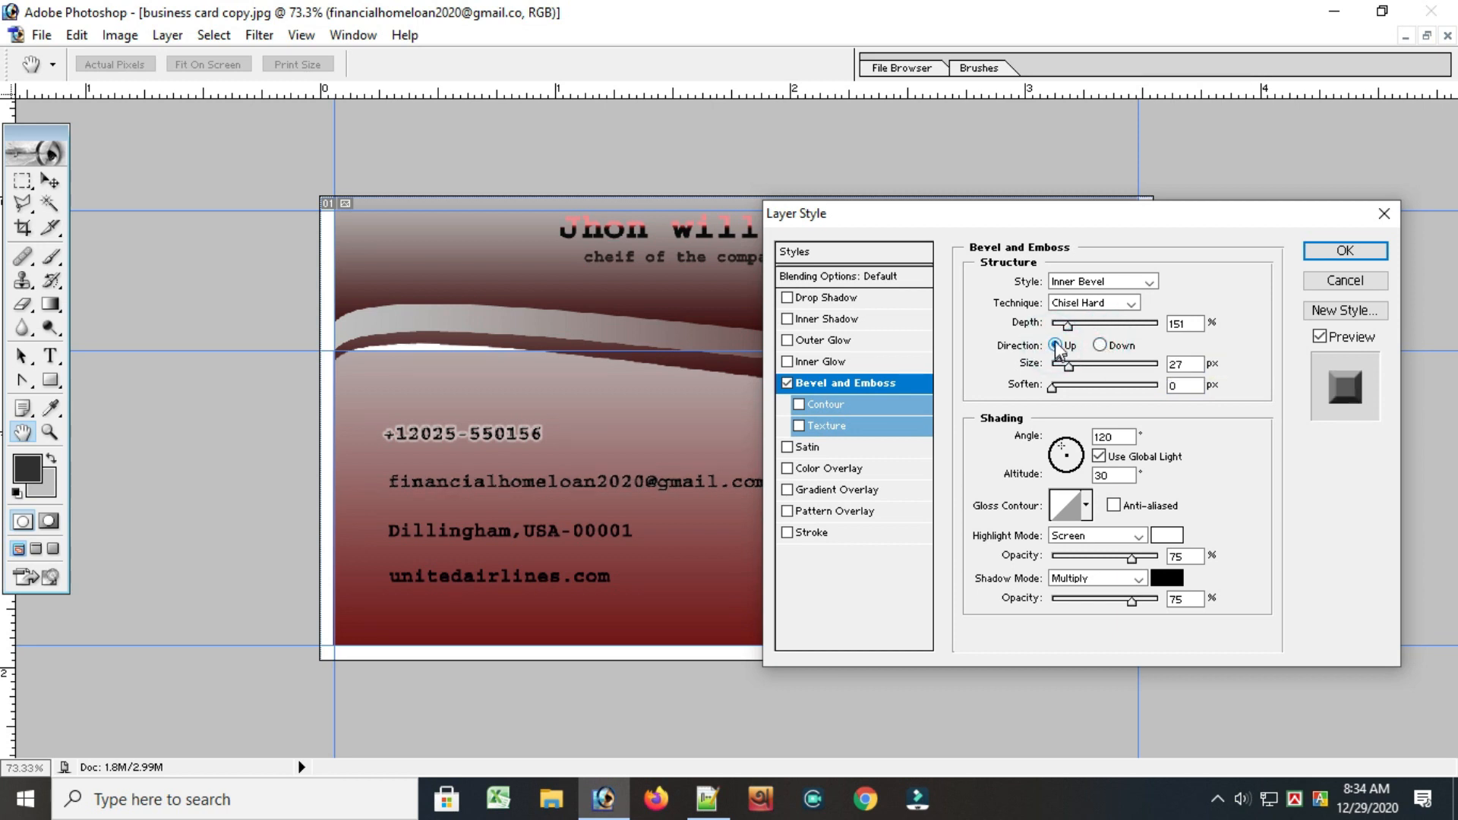
mouse_move(1068, 325)
left_mouse_down()
mouse_move(1127, 325)
mouse_move(1068, 325)
left_mouse_up()
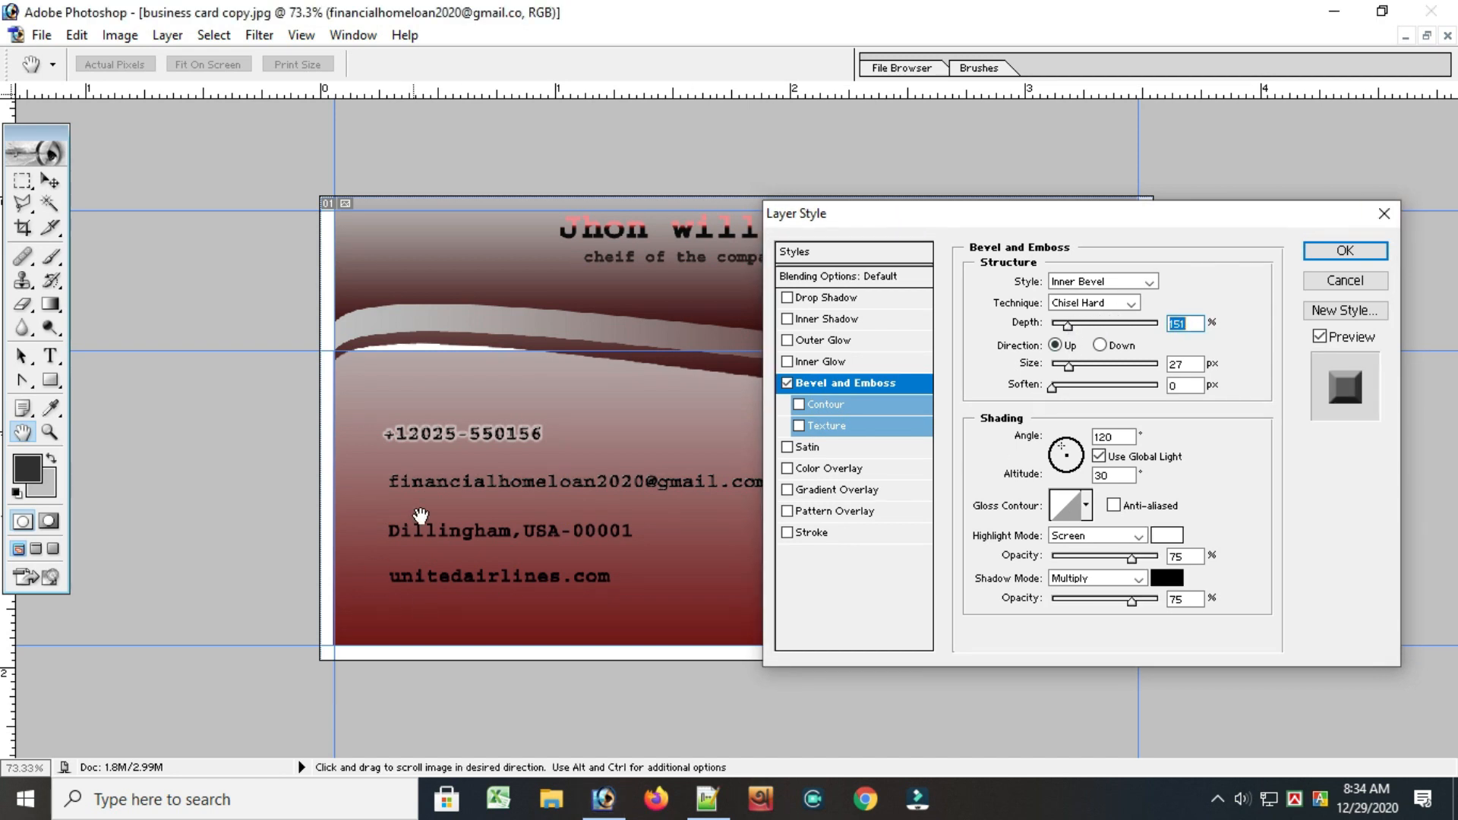
left_click_drag(1129, 564, 1193, 608)
left_click(1093, 553)
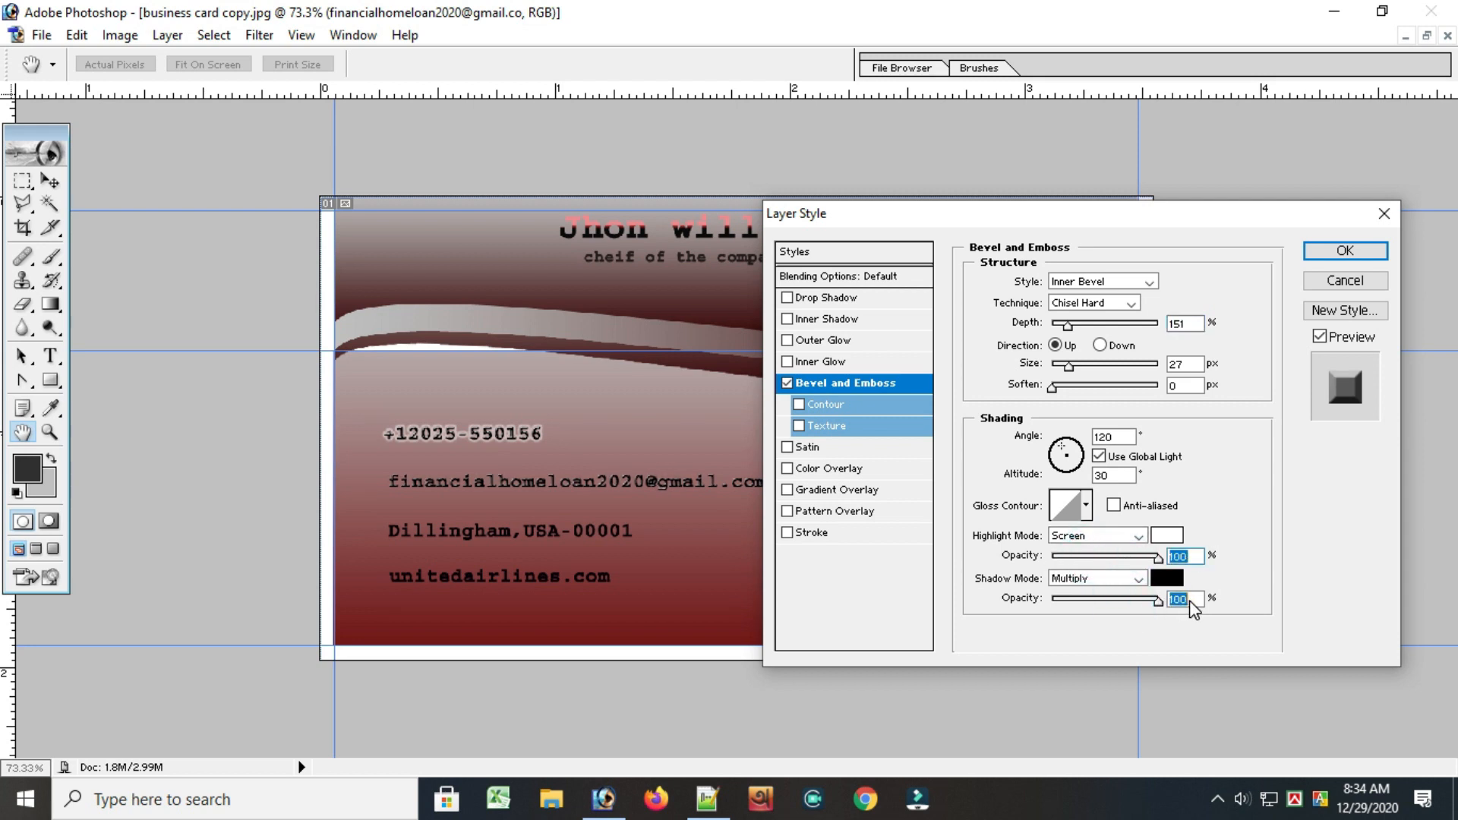
left_click(1330, 254)
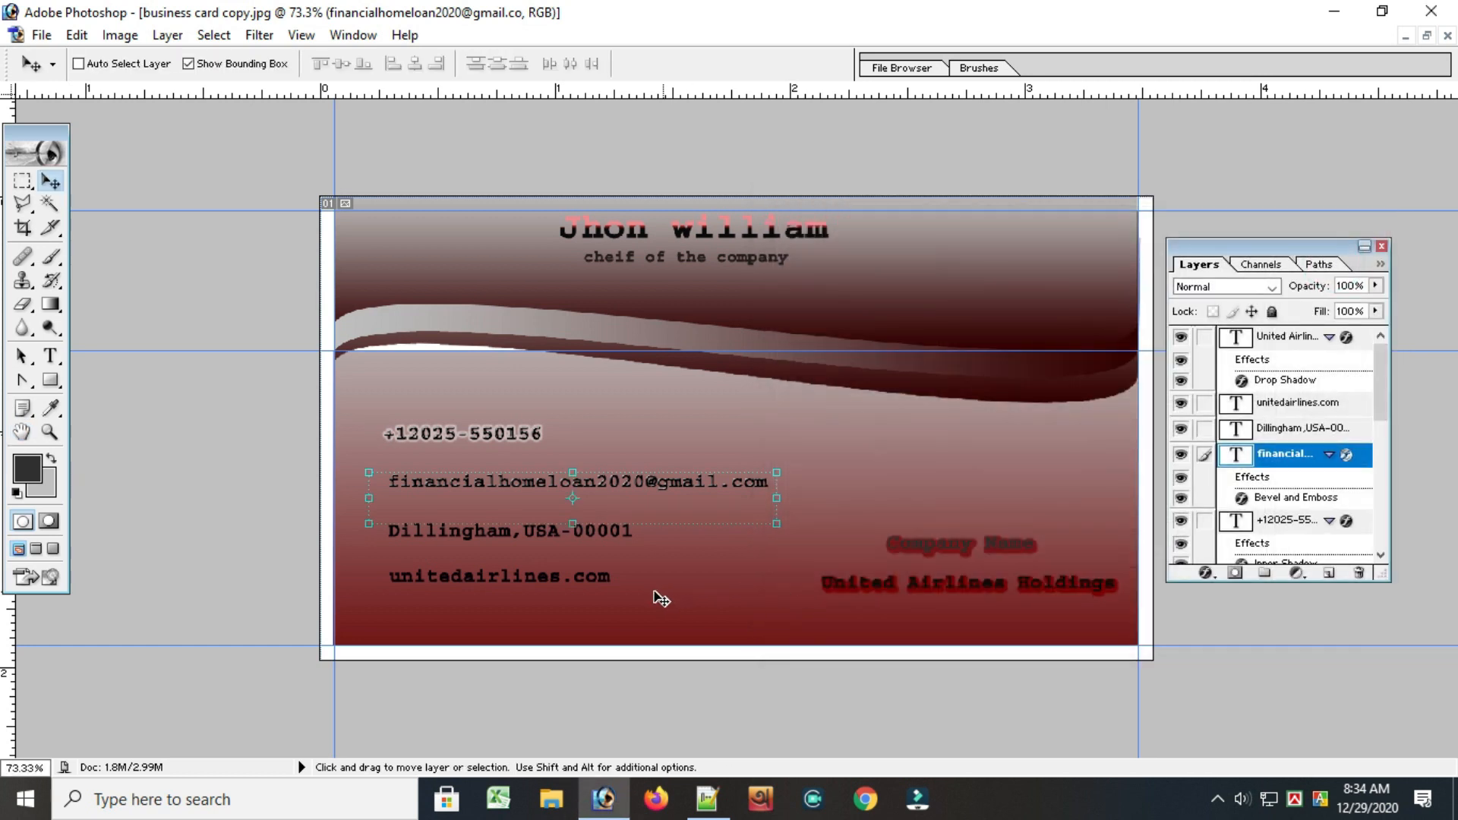
left_click(481, 529)
left_click(838, 65)
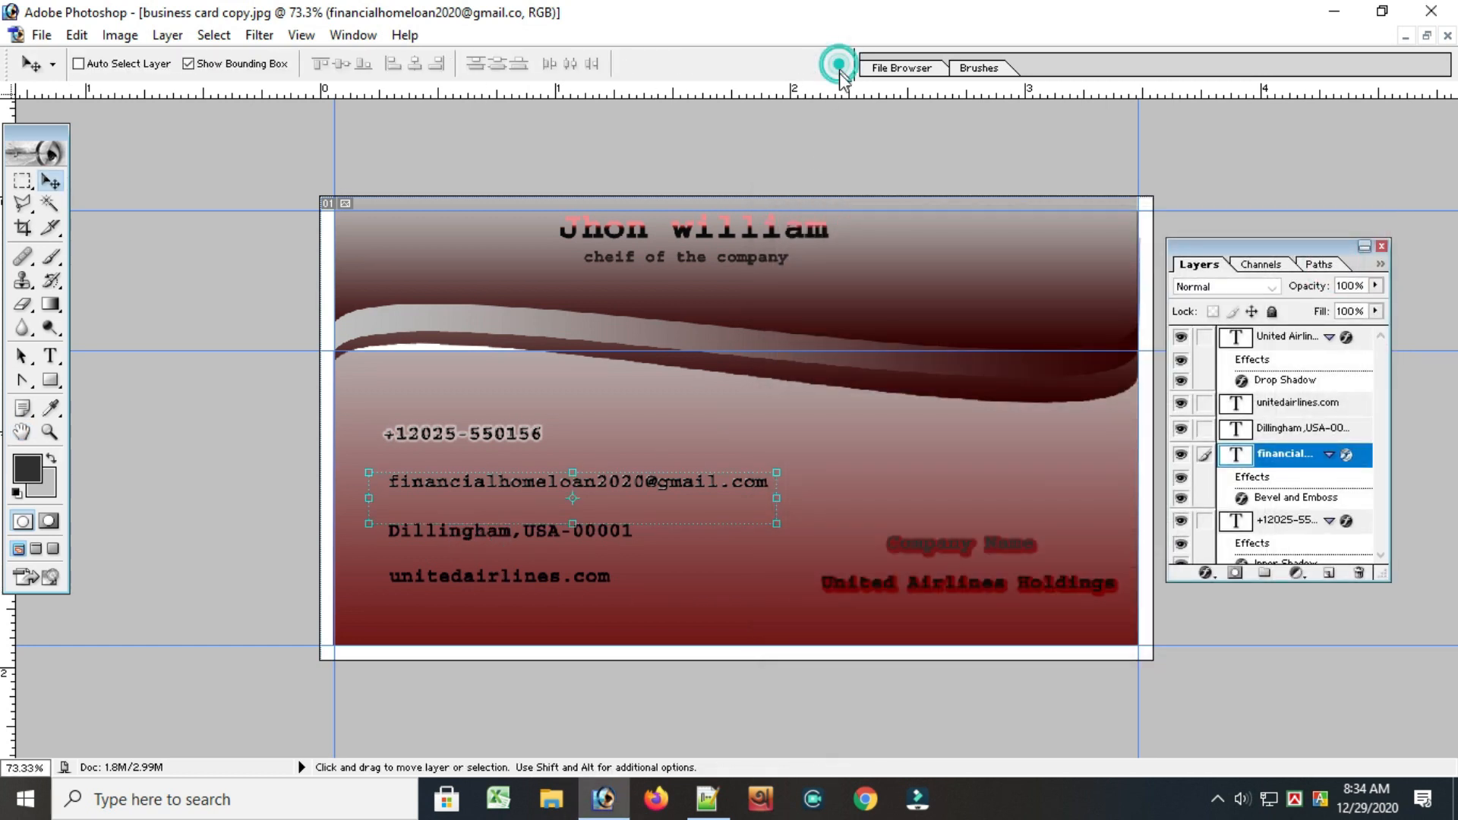
left_click(463, 526)
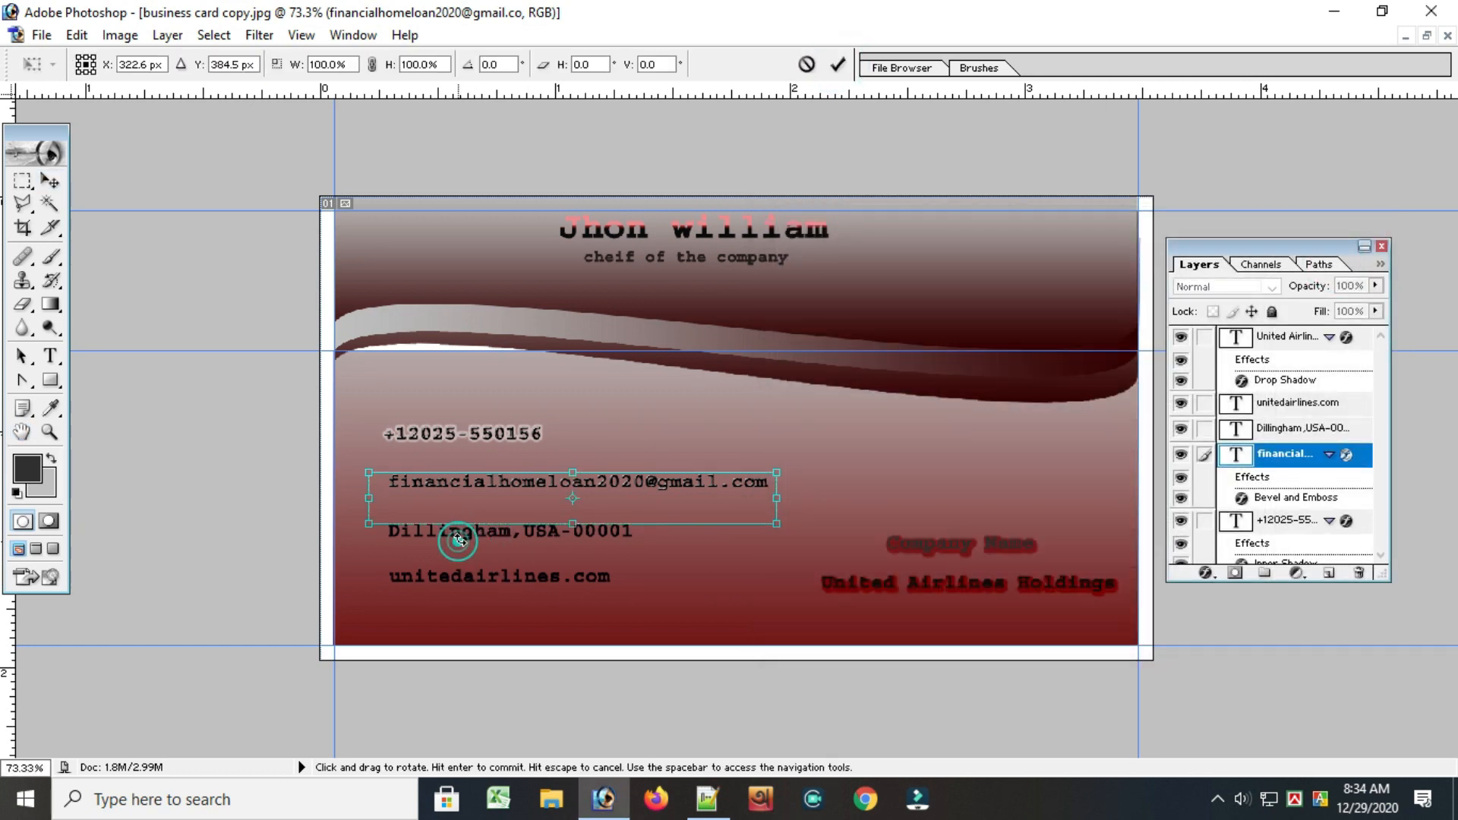
left_click(840, 66)
Apply a Smooth Inner Bevel with 100% depth and 5 px size to the postal address text
left_click(1283, 403)
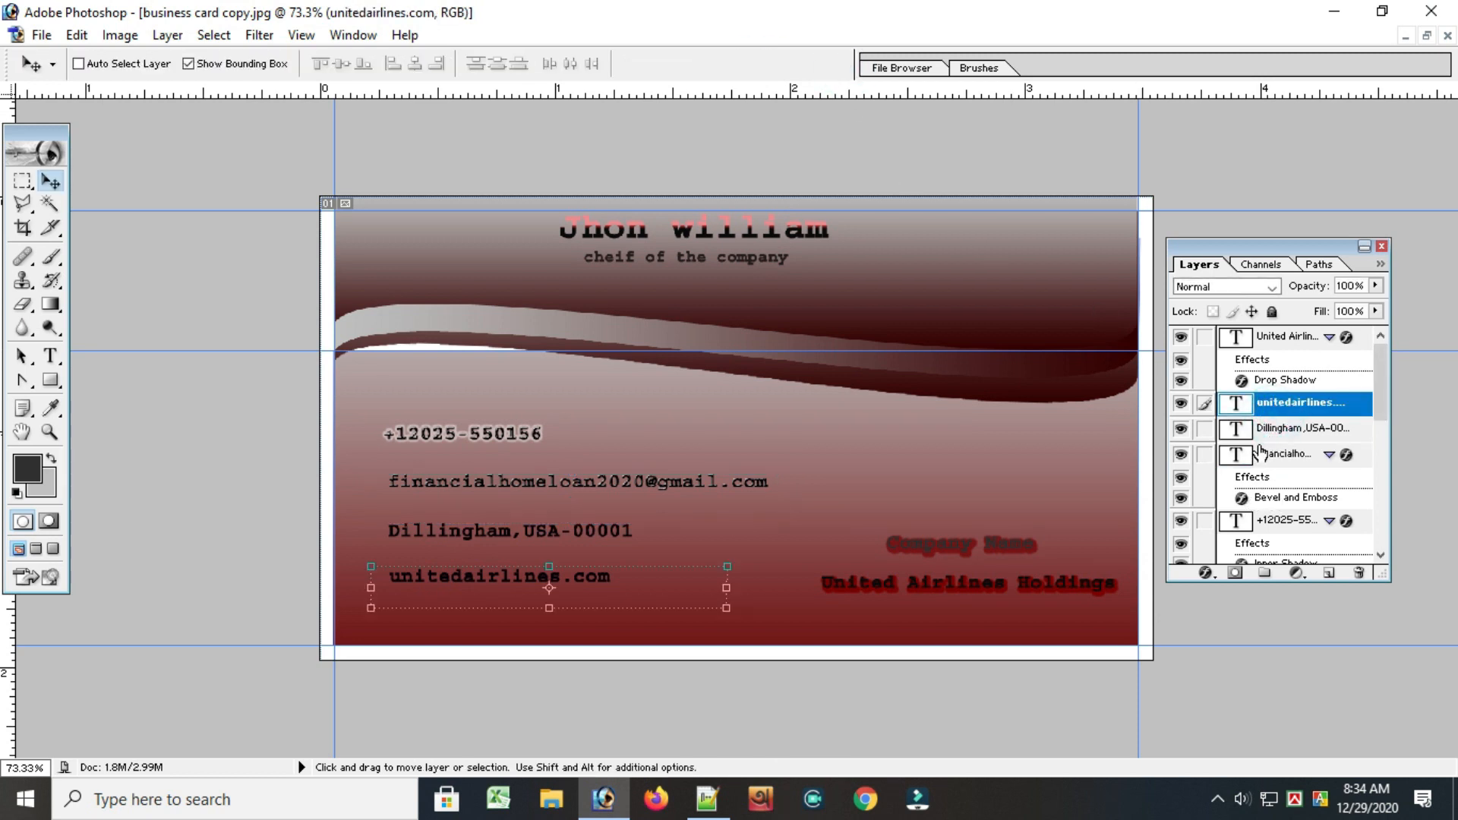
left_click(1276, 429)
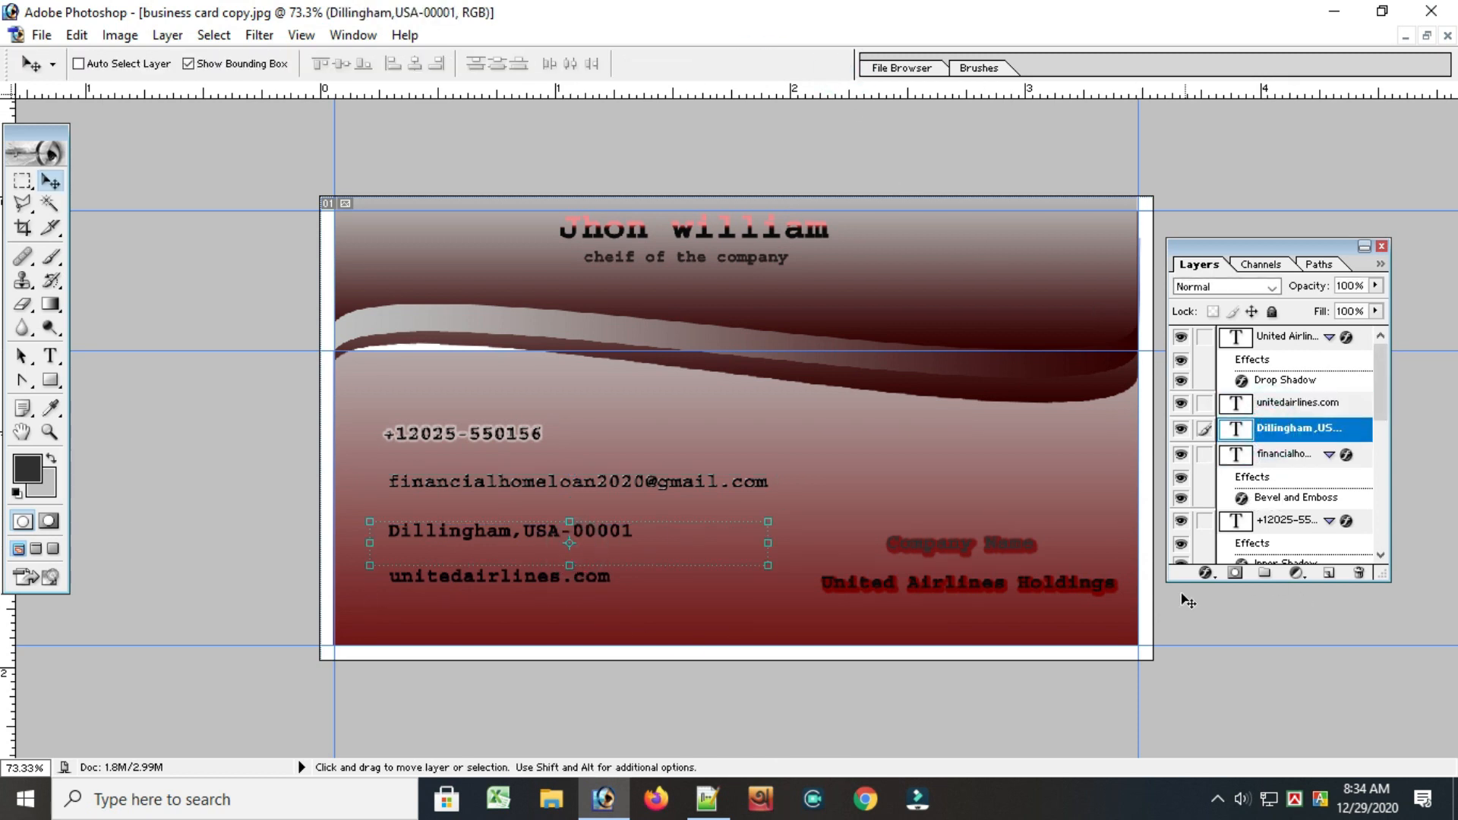
left_click(1205, 573)
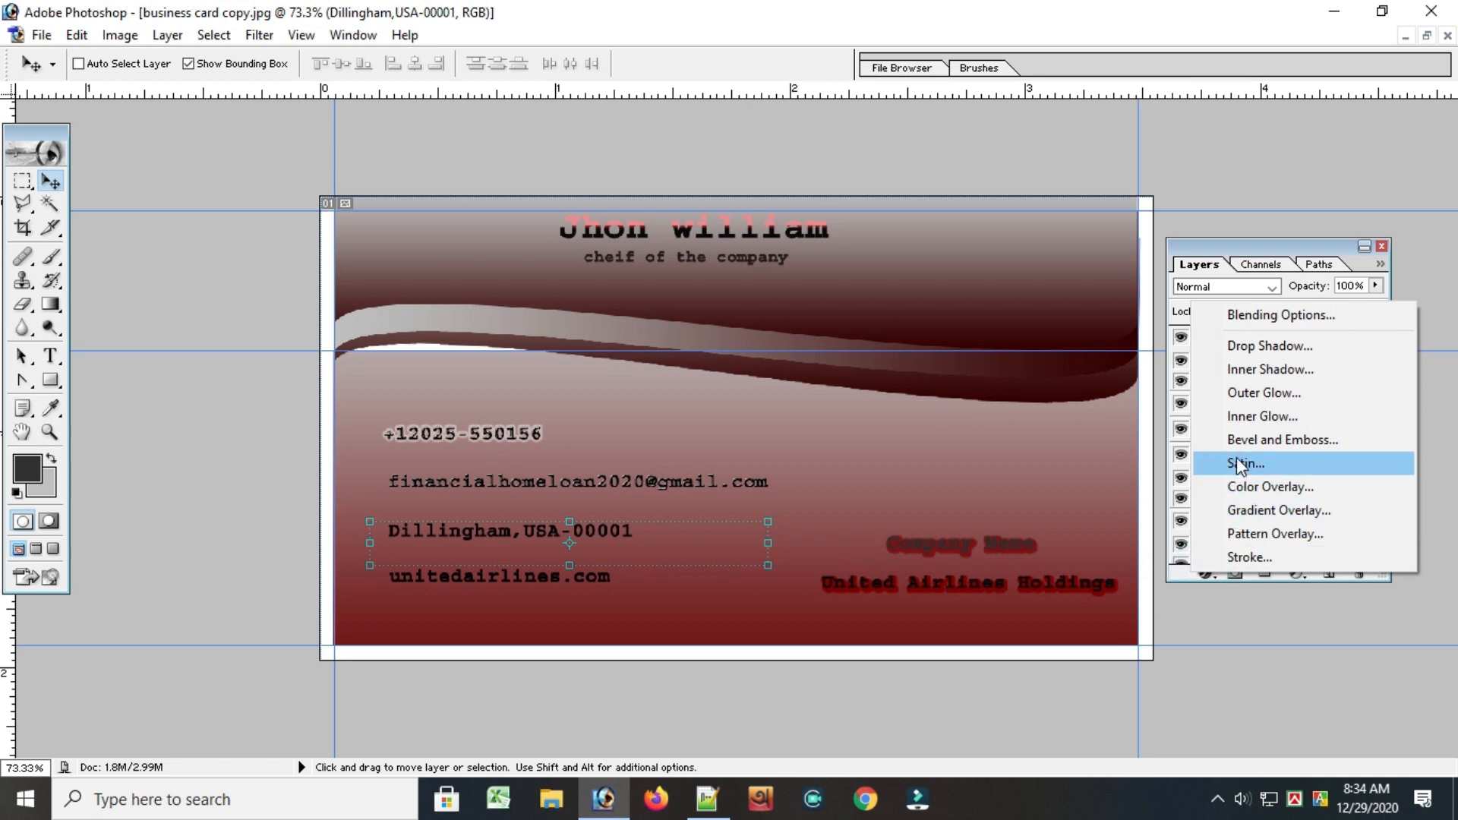
left_click(1282, 439)
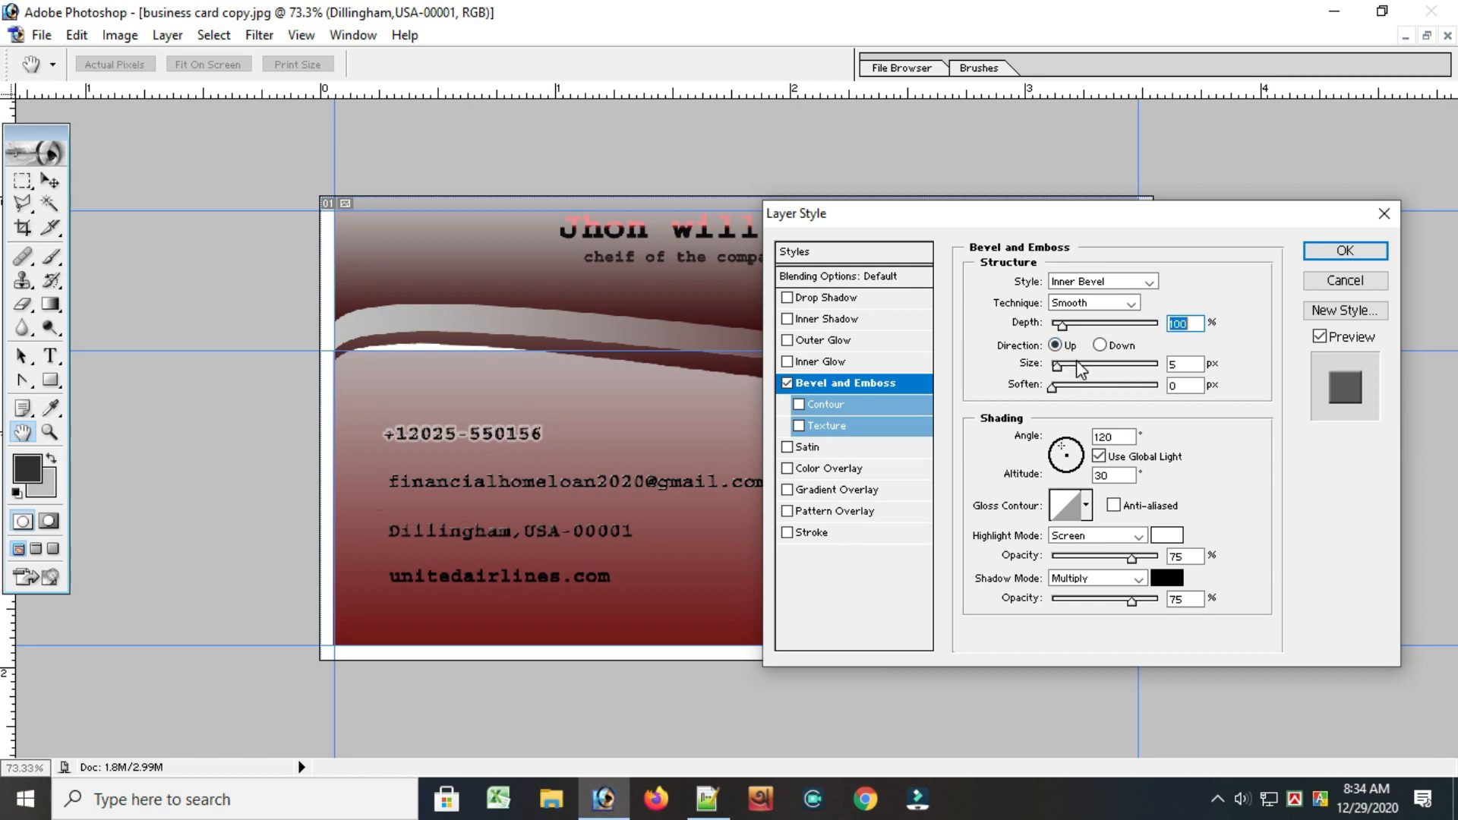
left_click(1332, 254)
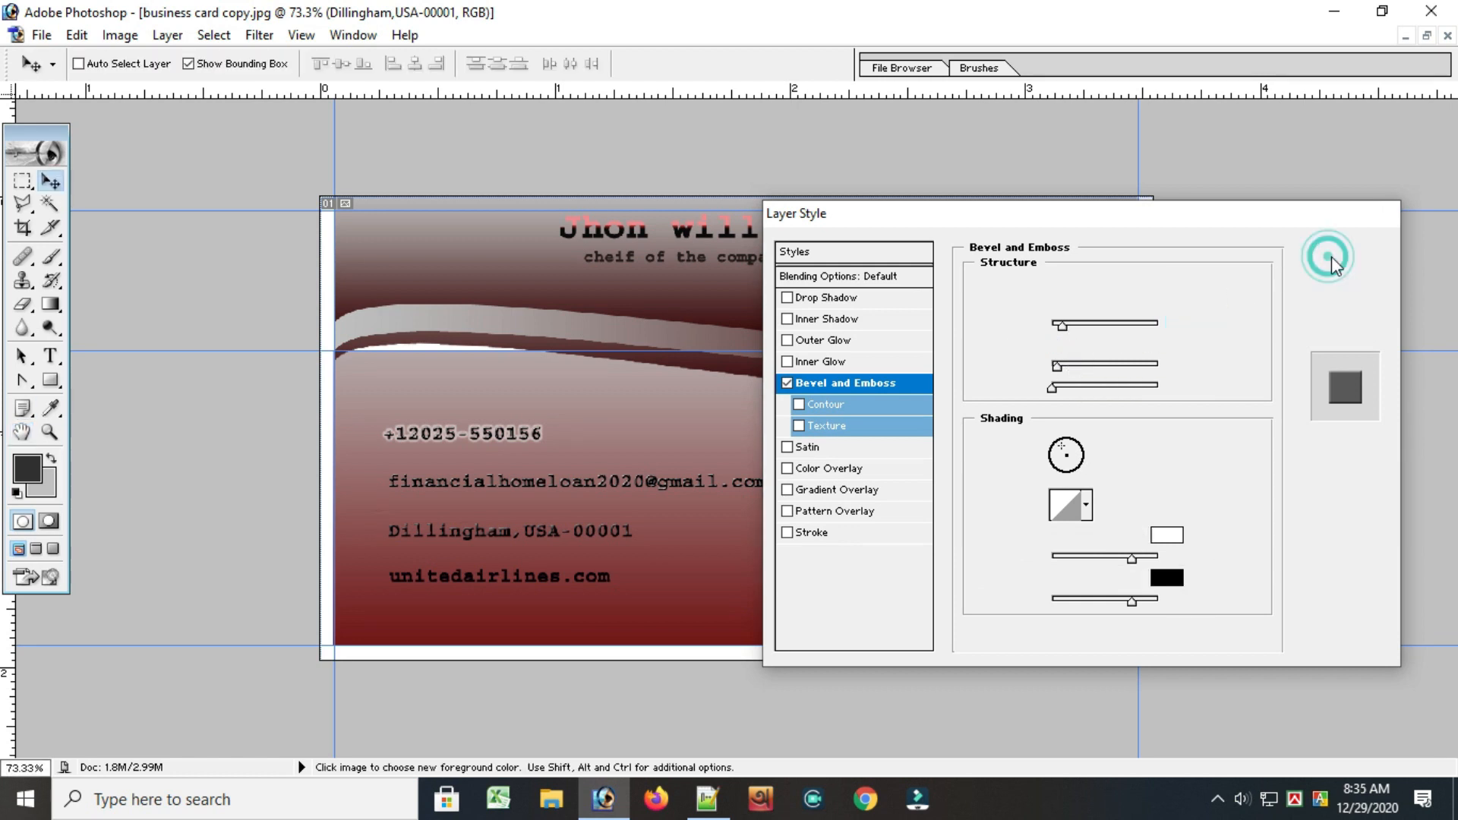
key("ctrl+t")
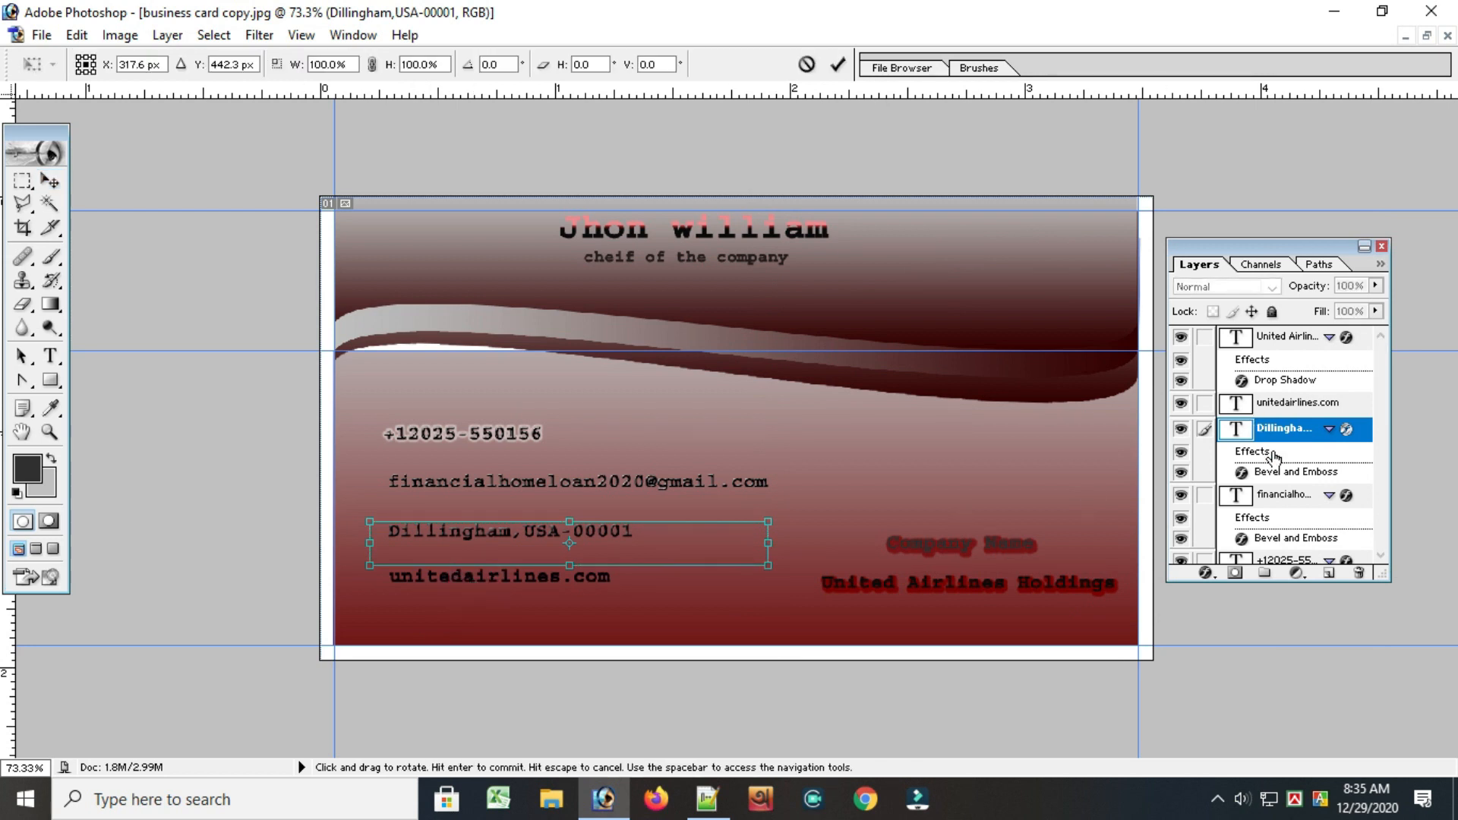
left_click(1294, 399)
left_click(837, 63)
Apply a Smooth Inner Bevel with 100% depth and 5 px size to the unitedairlines.com text
left_click(1270, 382)
left_click(1266, 402)
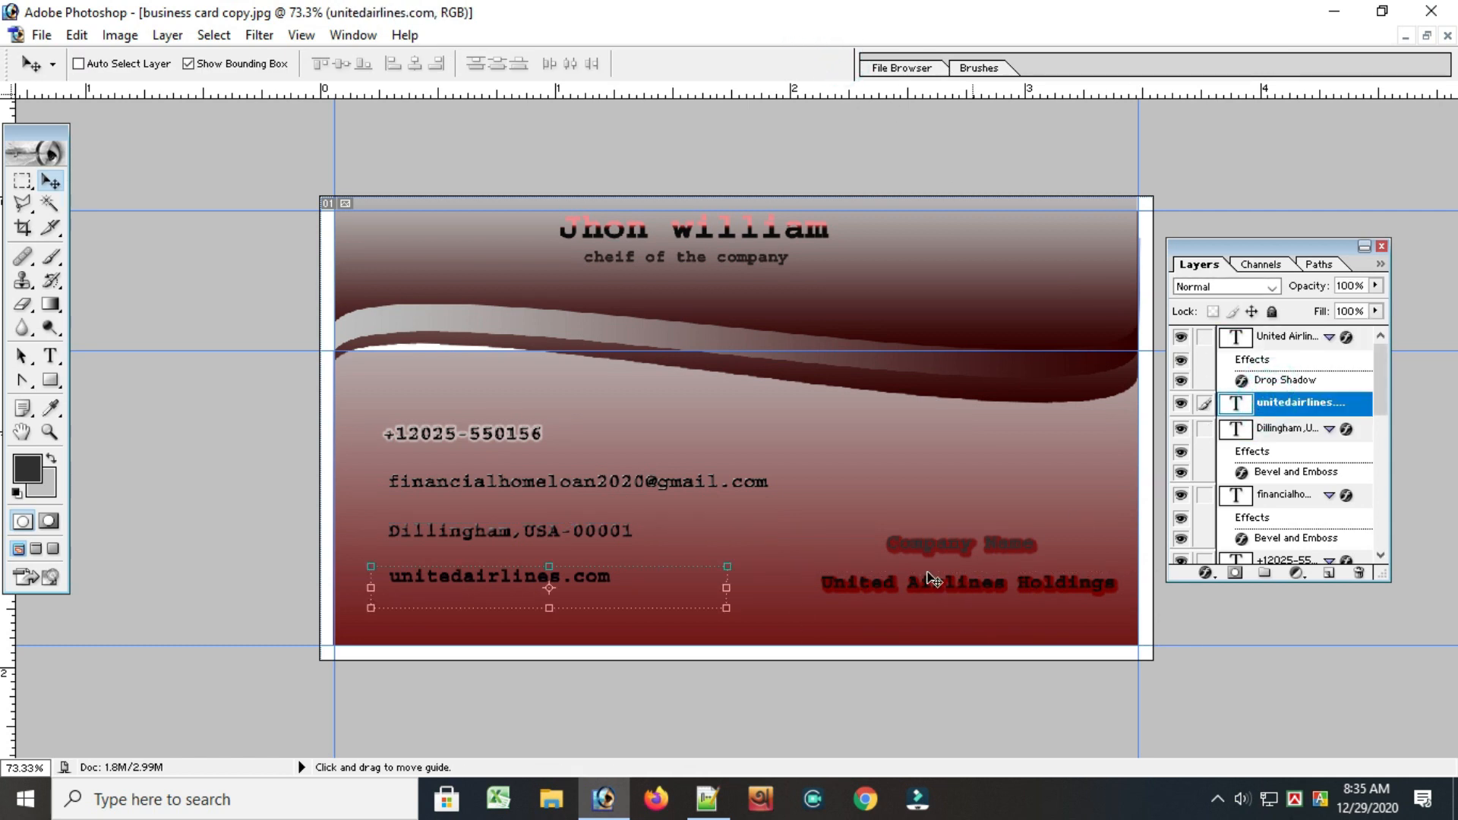
left_click(1203, 575)
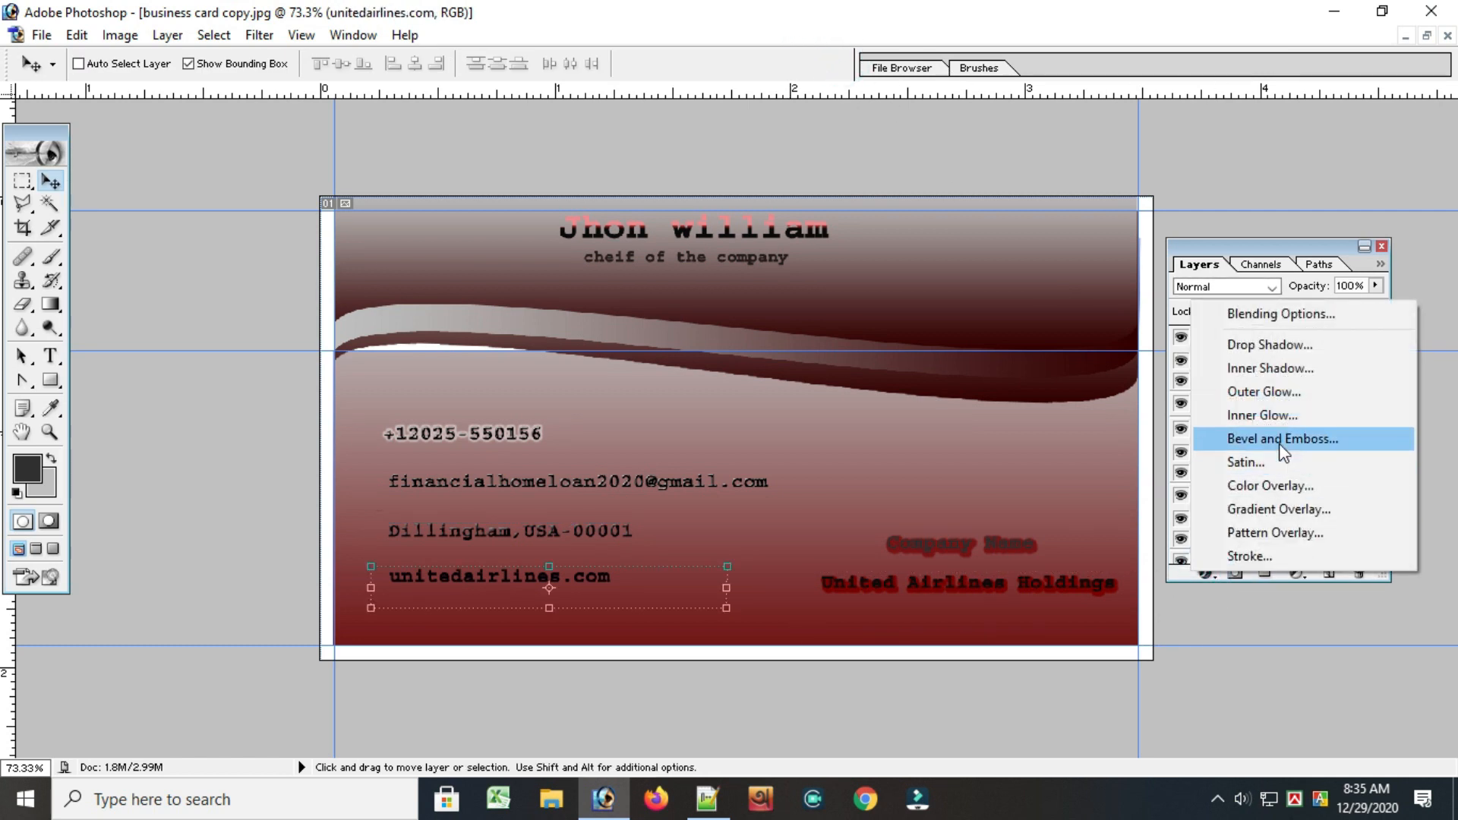
left_click(1276, 347)
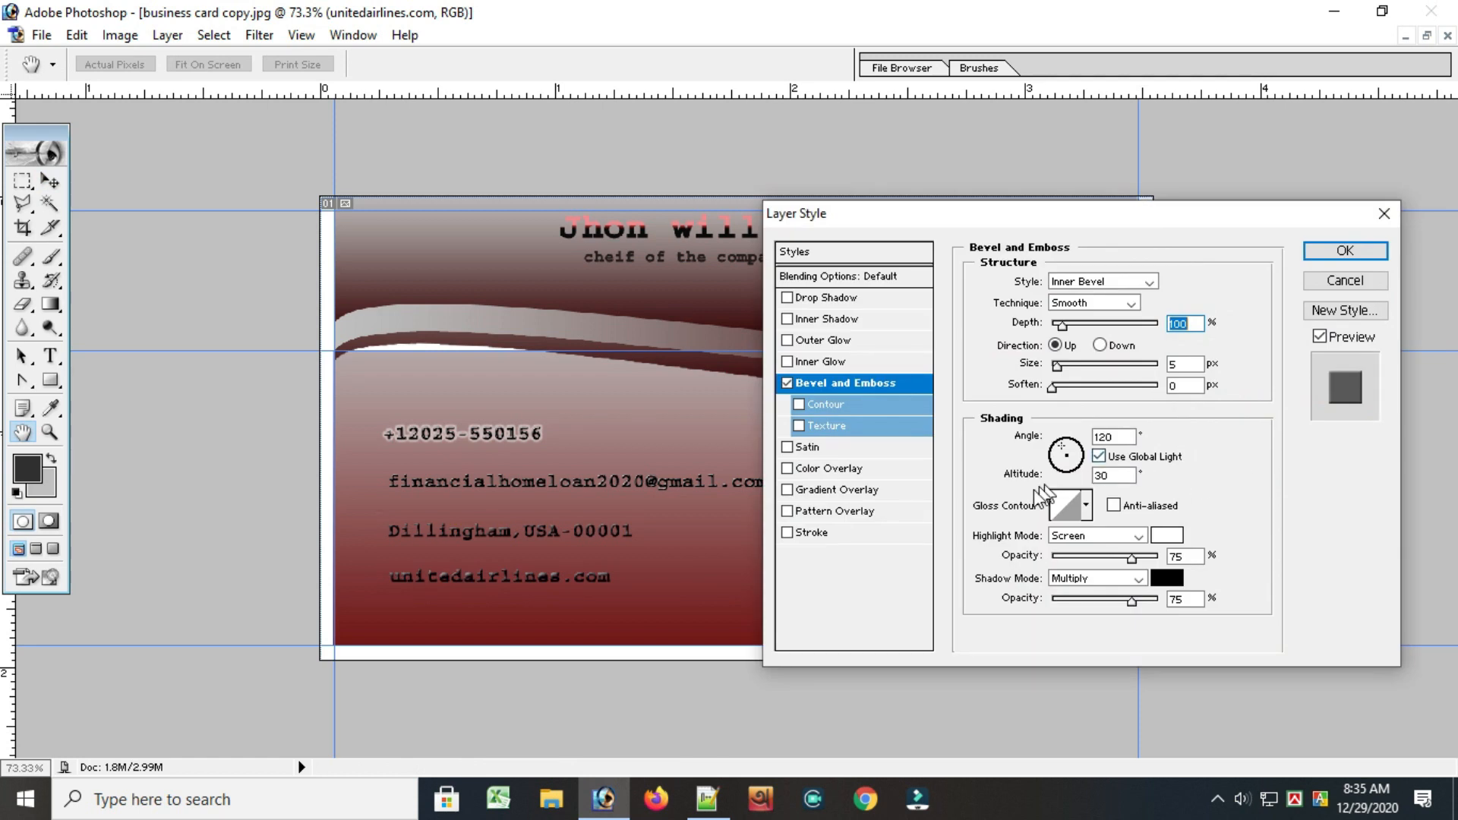
left_click(1345, 252)
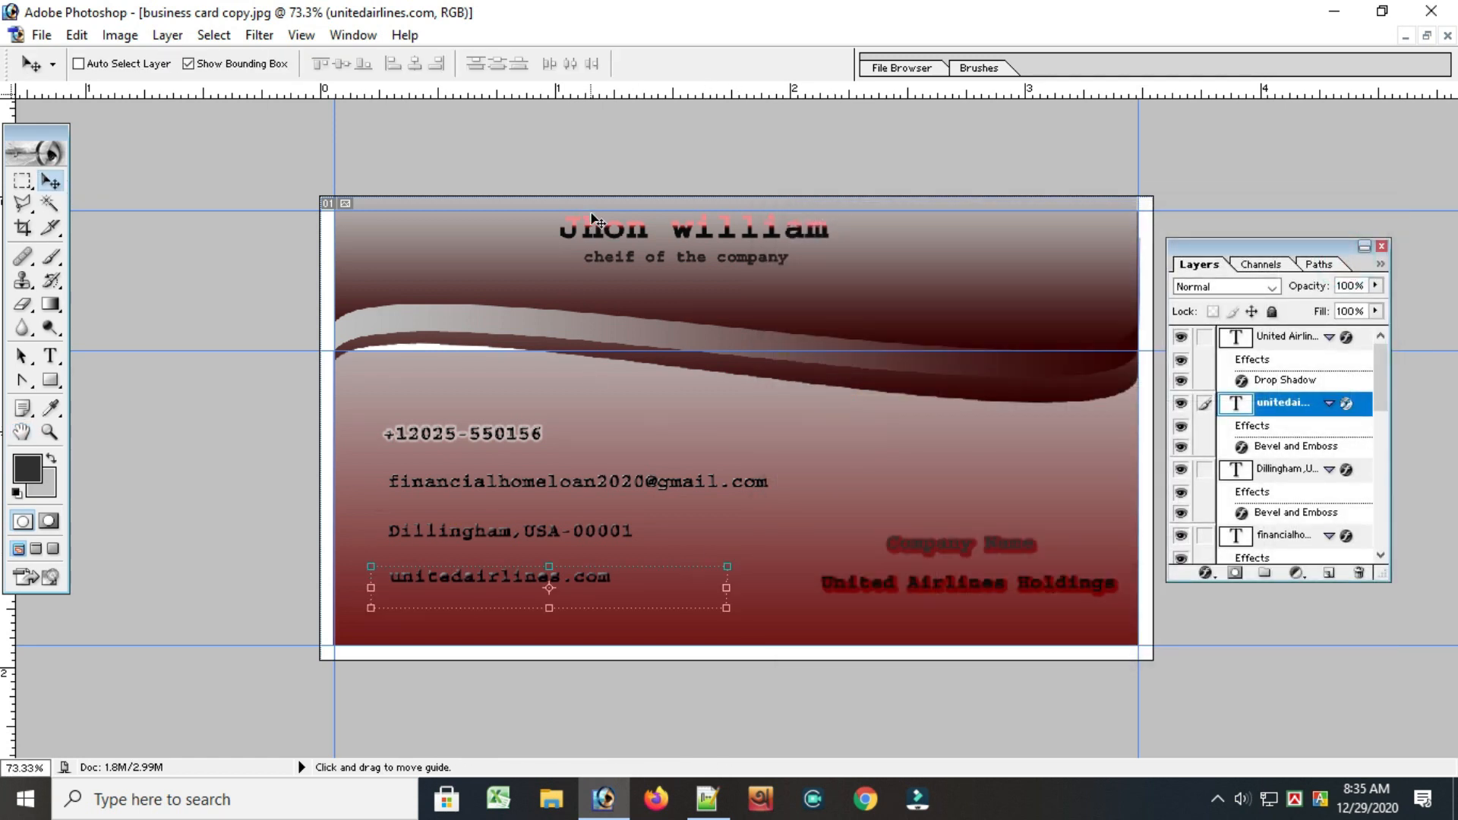
Draw a hair-thin vertical elliptical selection about 0.8 inch tall between the contact lines and the company name
left_click(1426, 35)
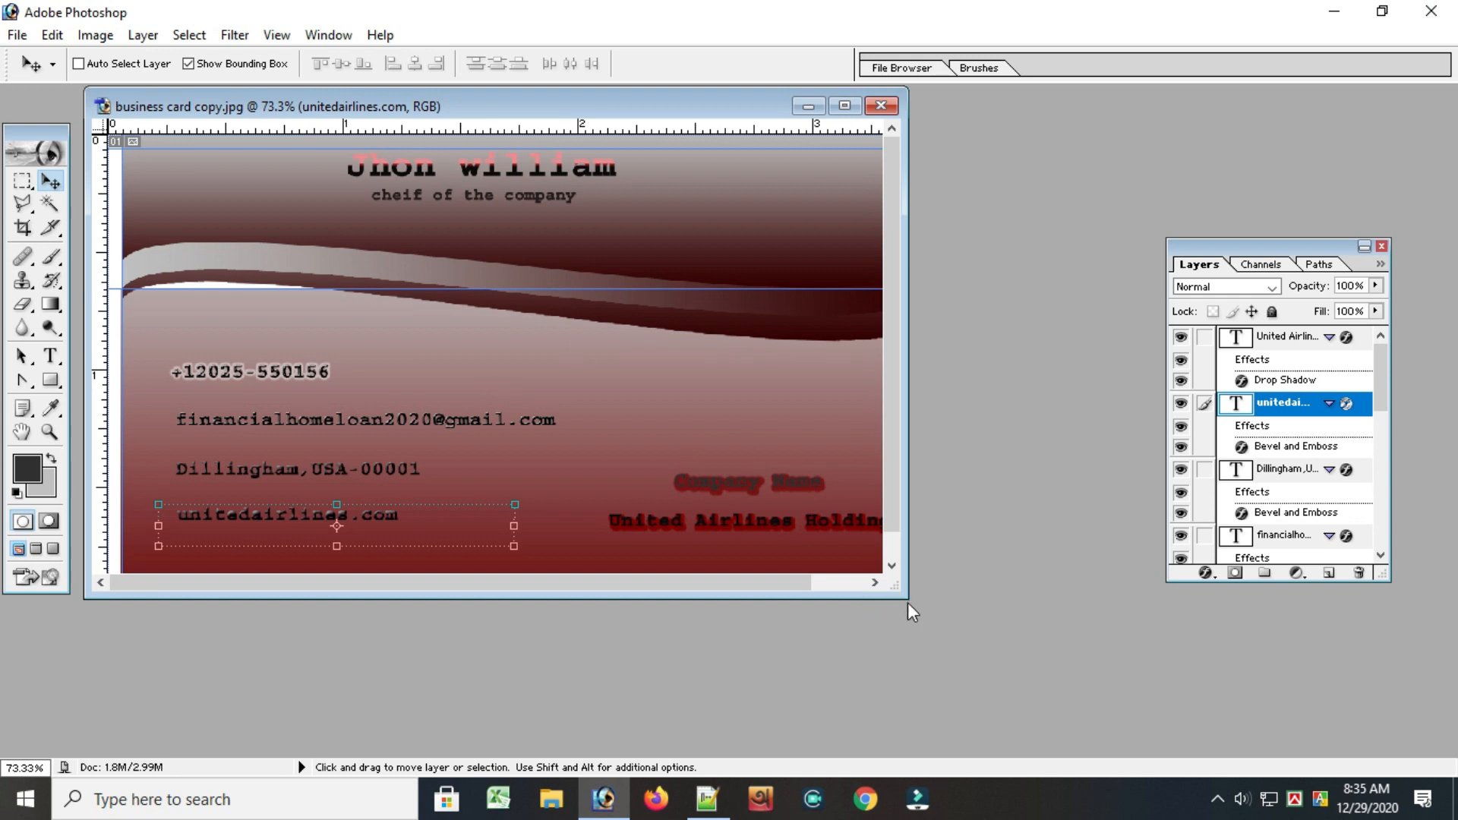
left_click_drag(908, 589, 1081, 716)
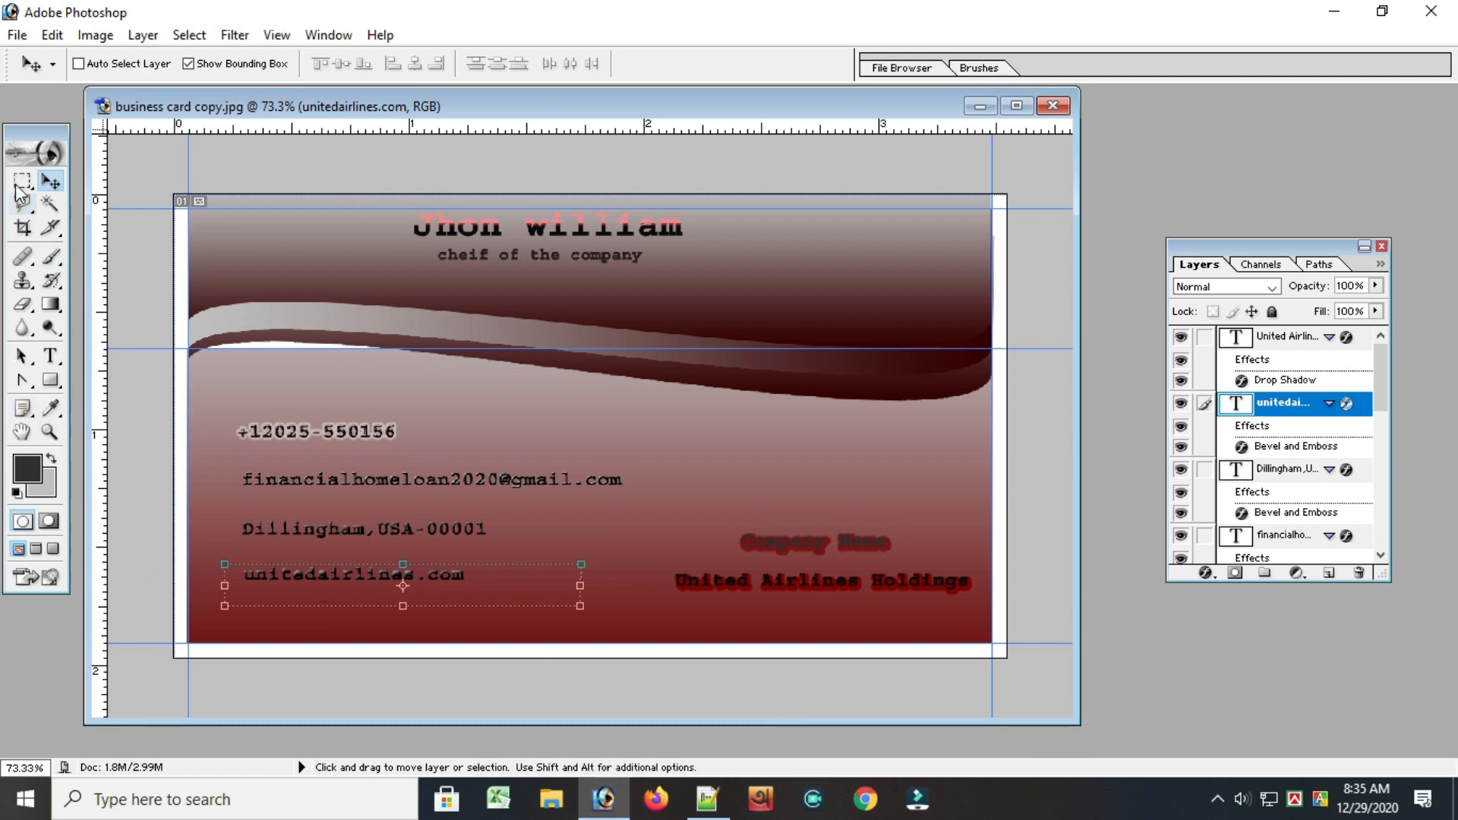
left_click_drag(22, 180, 91, 201)
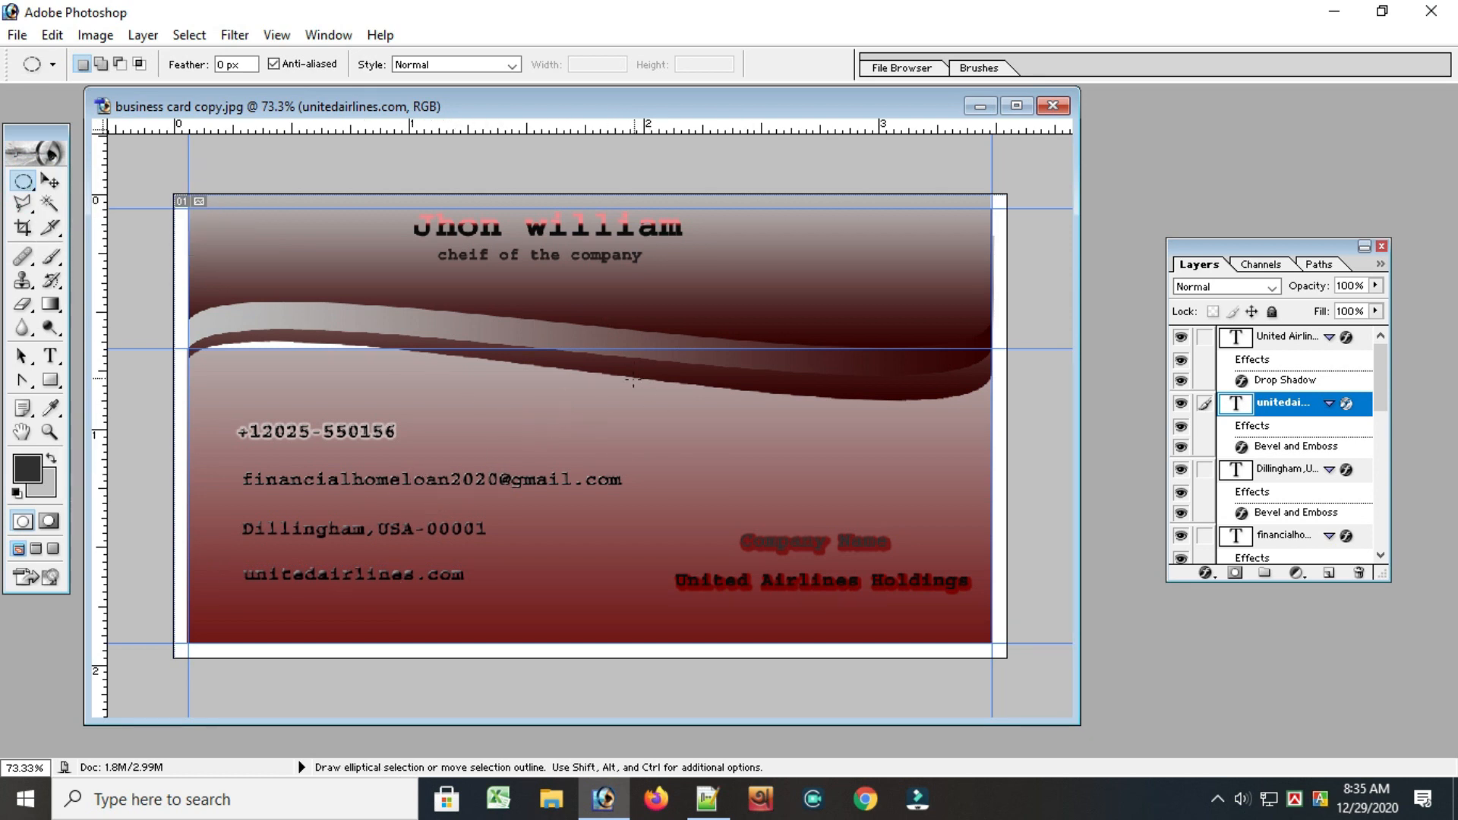
left_click_drag(629, 387, 663, 631)
left_click_drag(644, 624, 645, 631)
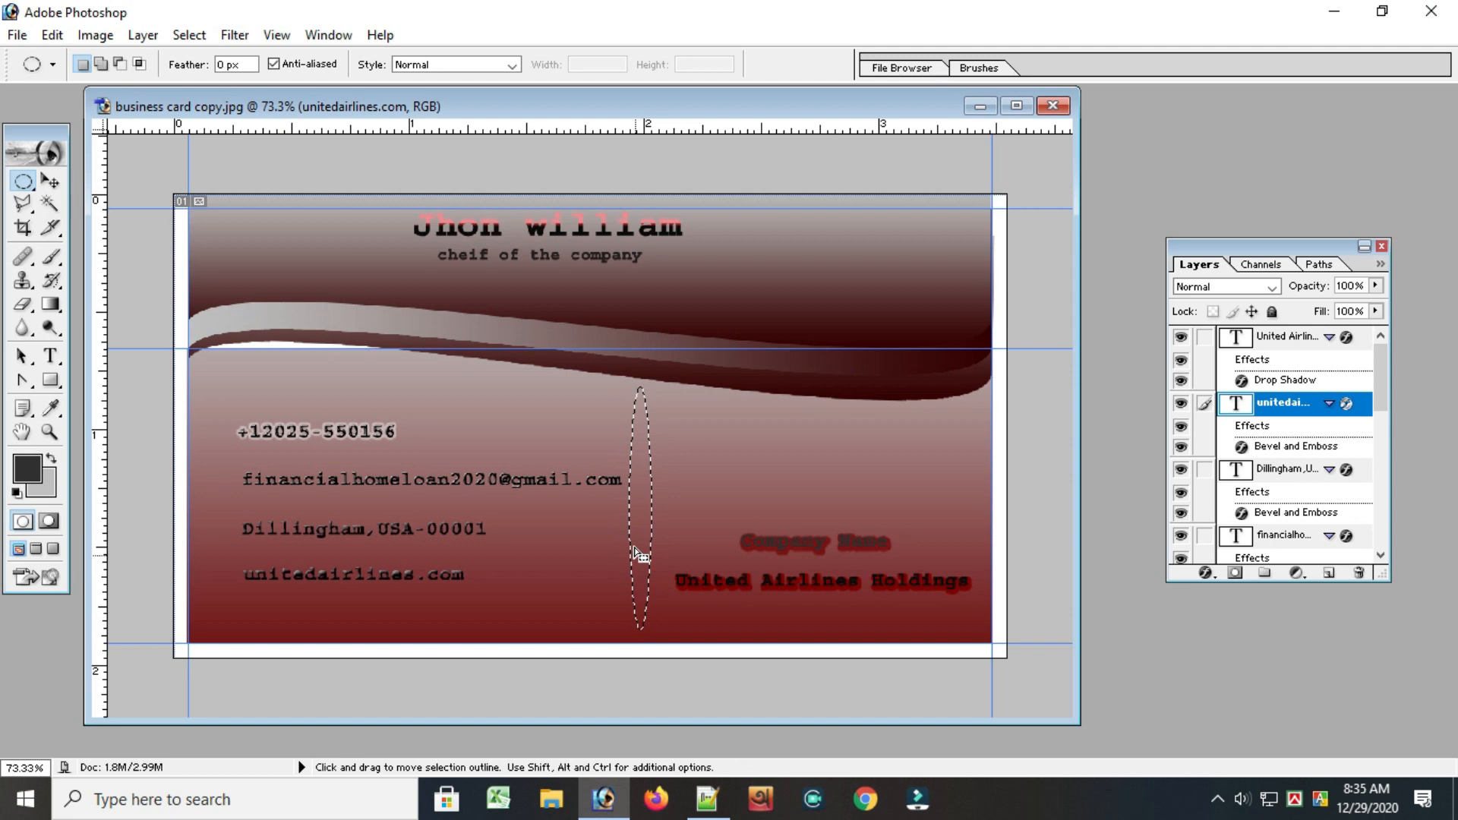
mouse_move(635, 537)
left_mouse_down()
mouse_move(650, 559)
mouse_move(646, 544)
left_mouse_up()
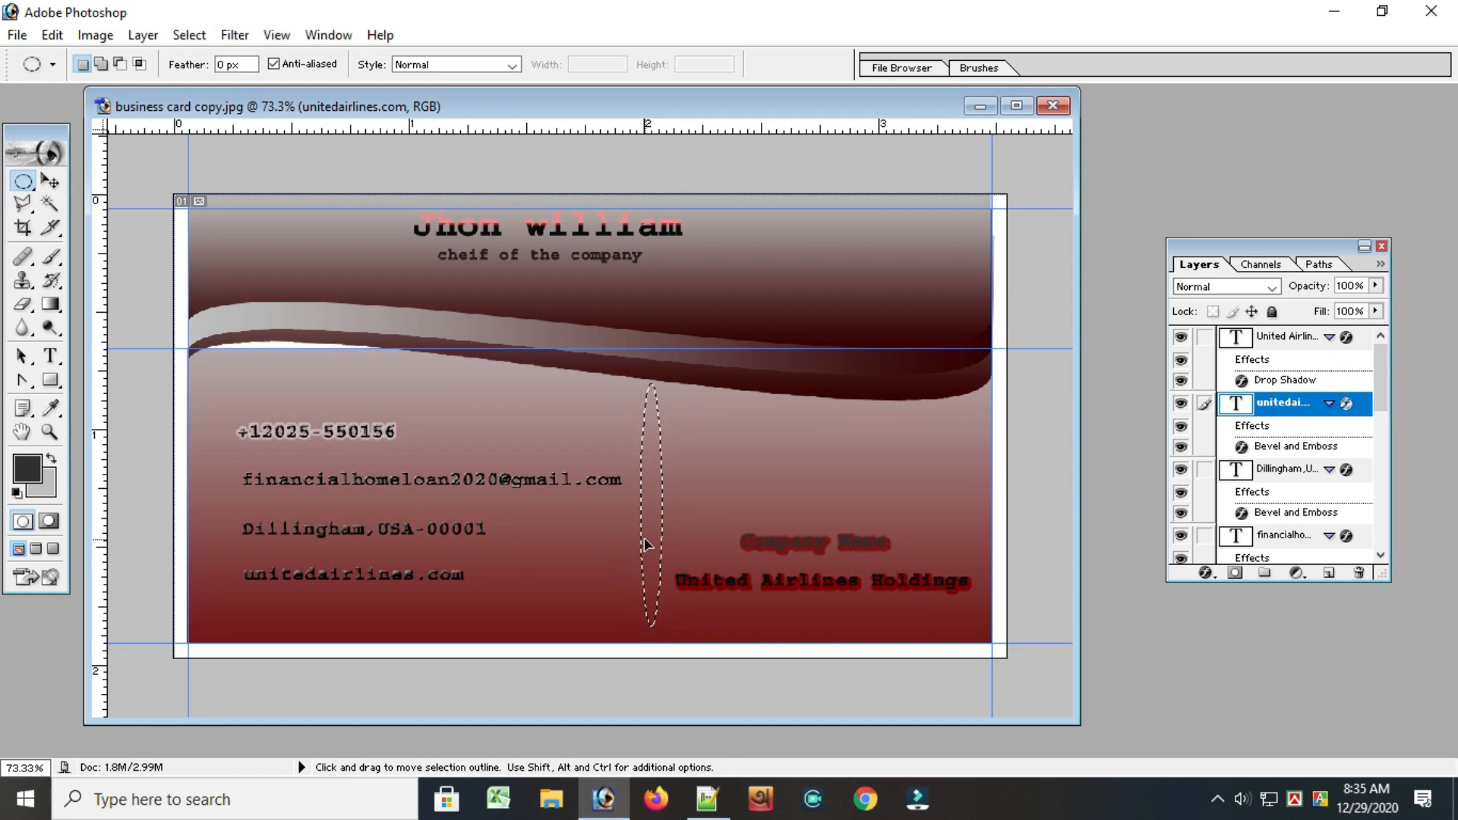
left_click(625, 440)
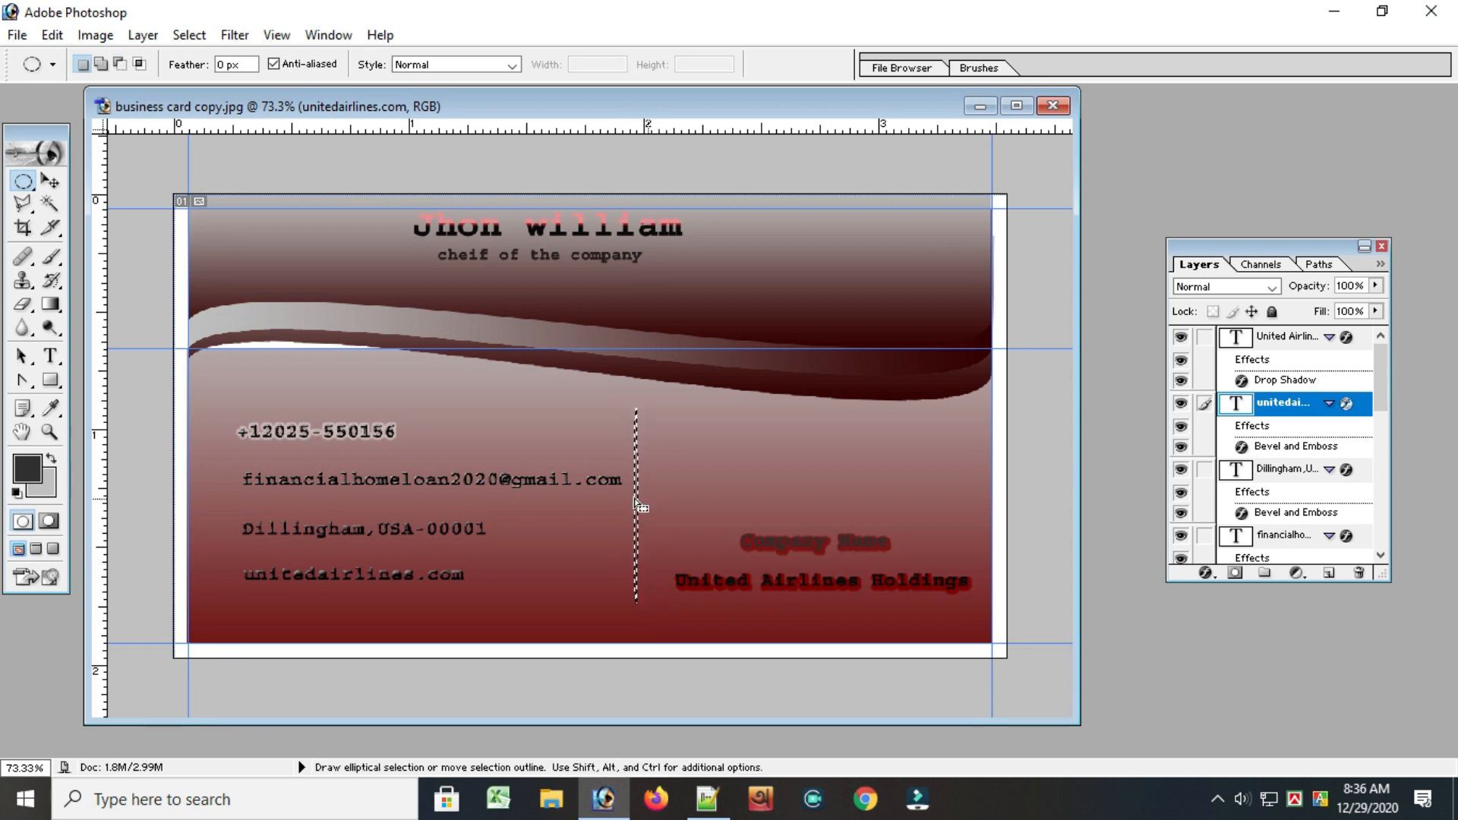
Set the foreground color to near-black for the thin vertical selection
left_click(50, 181)
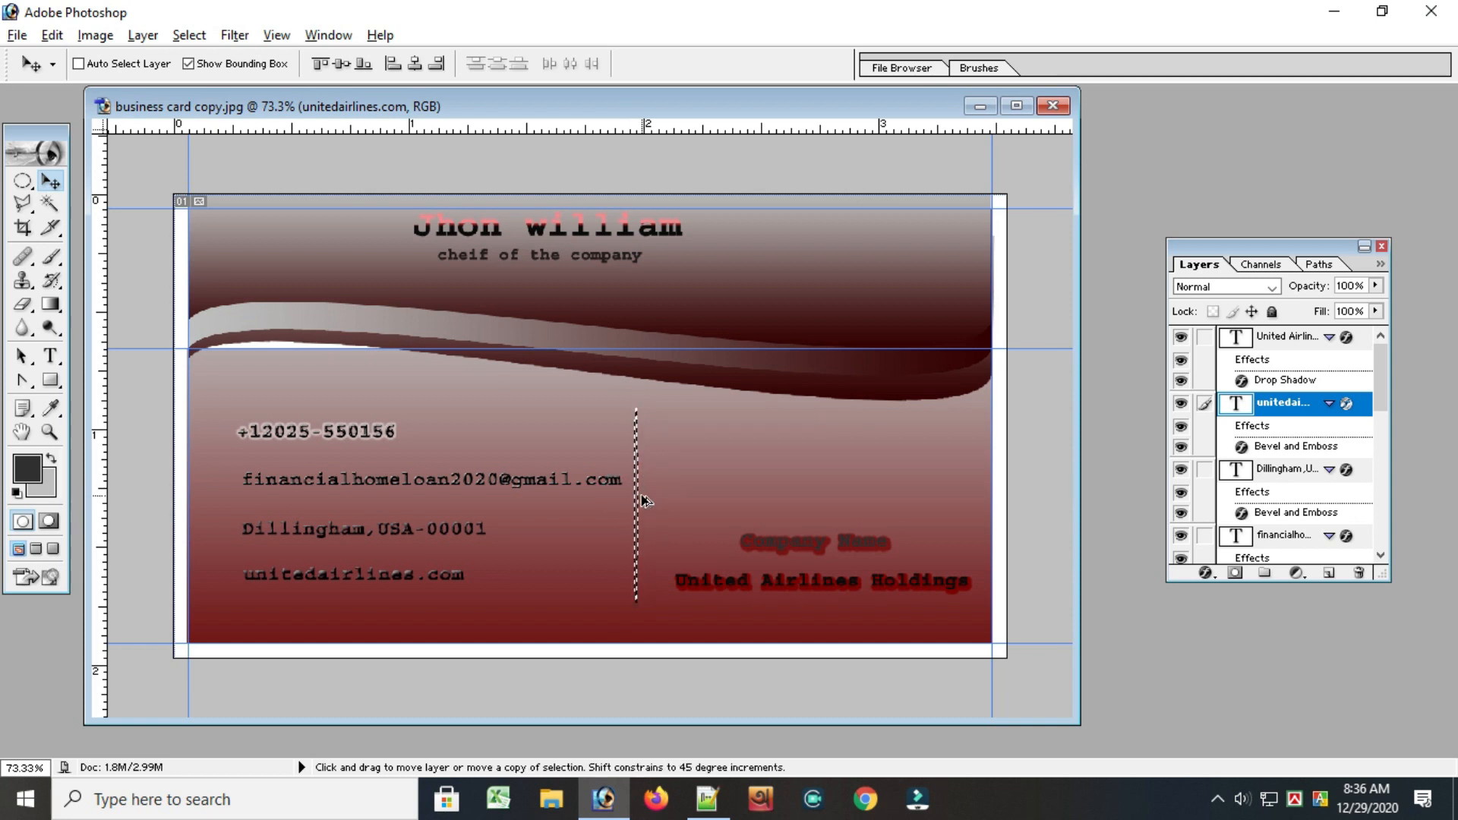
left_click(27, 468)
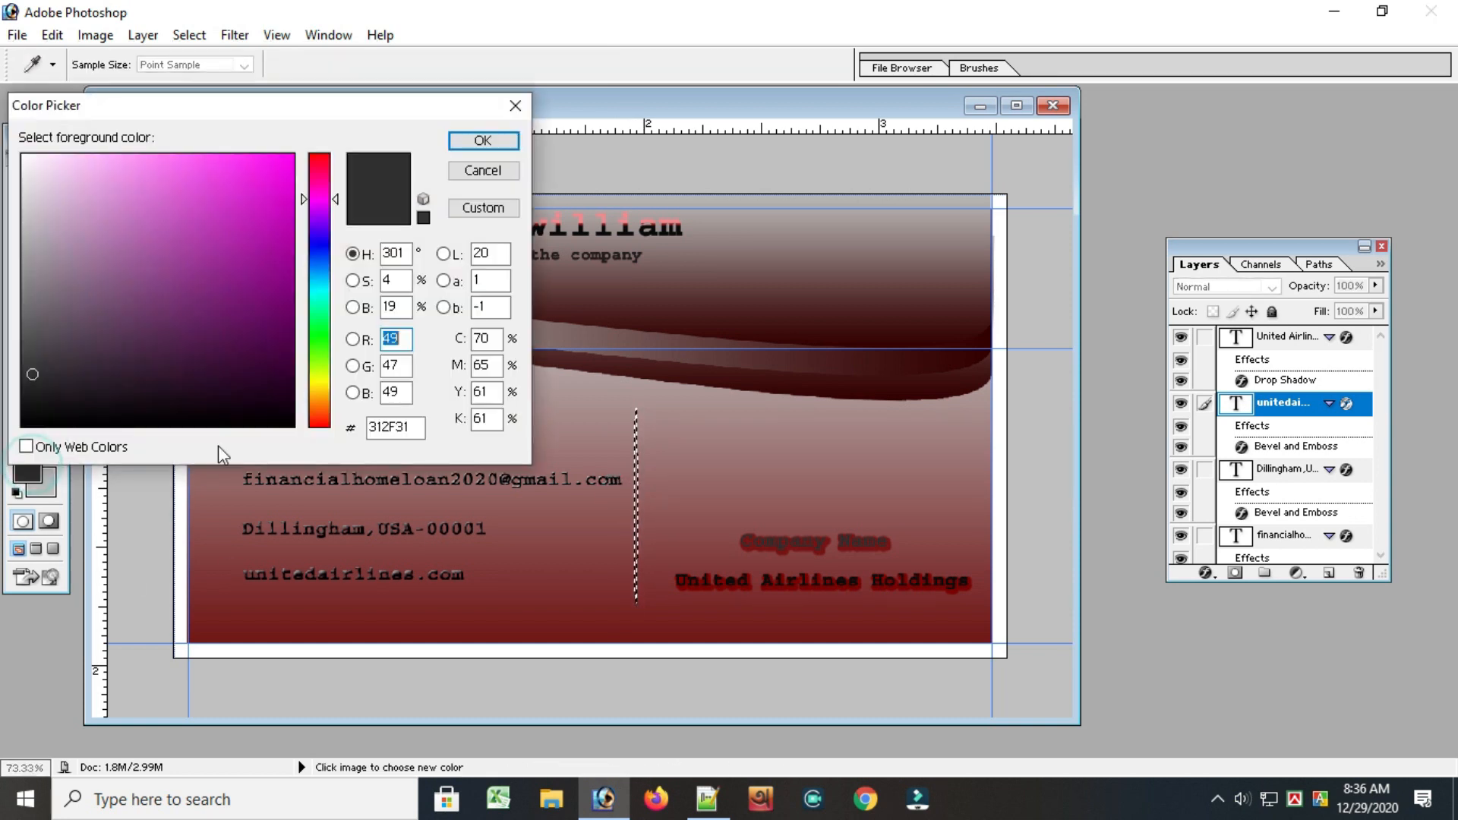
left_click(240, 170)
left_click_drag(72, 328, 26, 418)
left_click(483, 139)
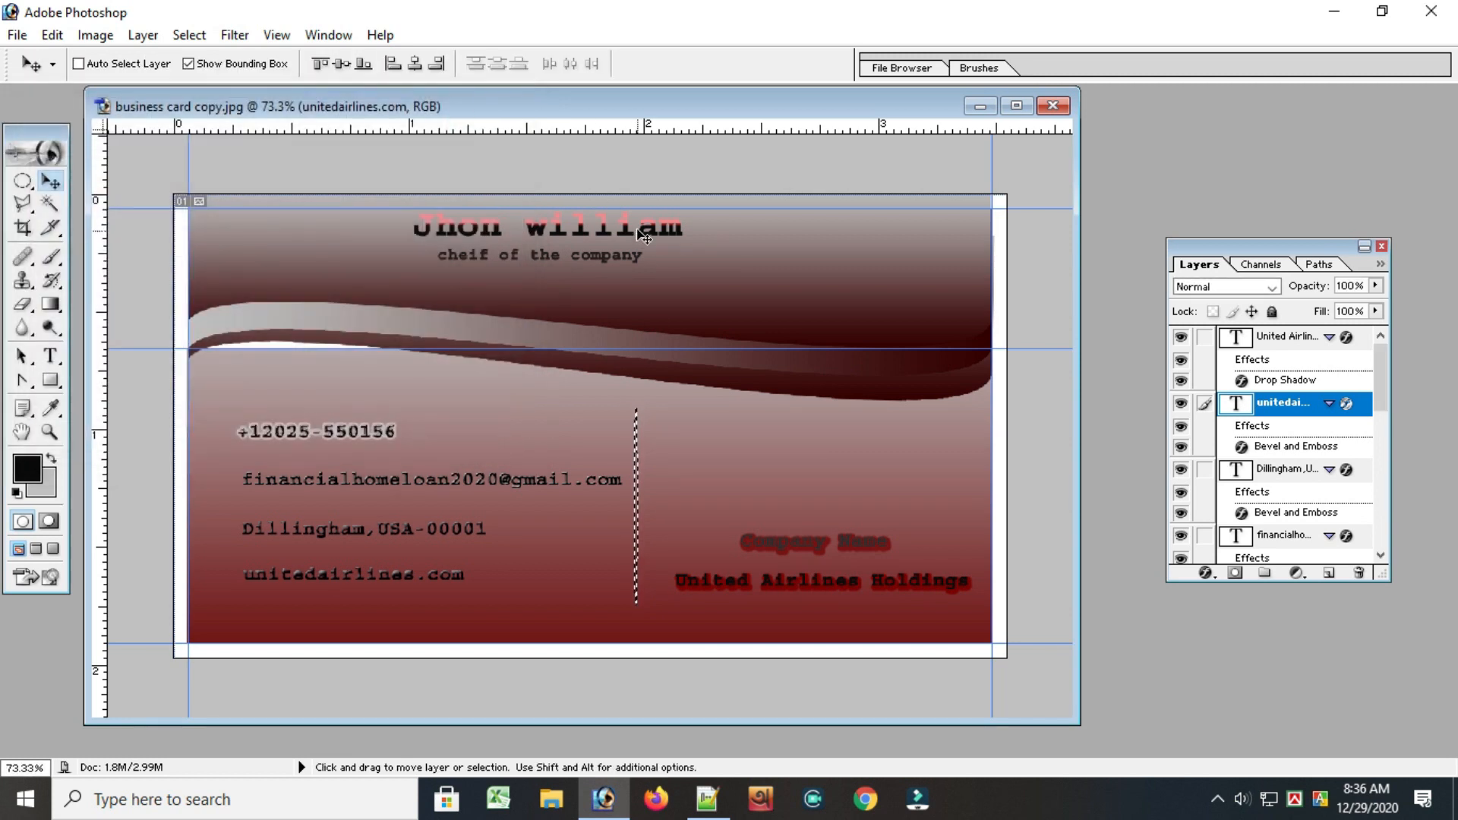
Fill the thin vertical selection on the Background layer with light grey to form the divider, and deselect
left_click(653, 281)
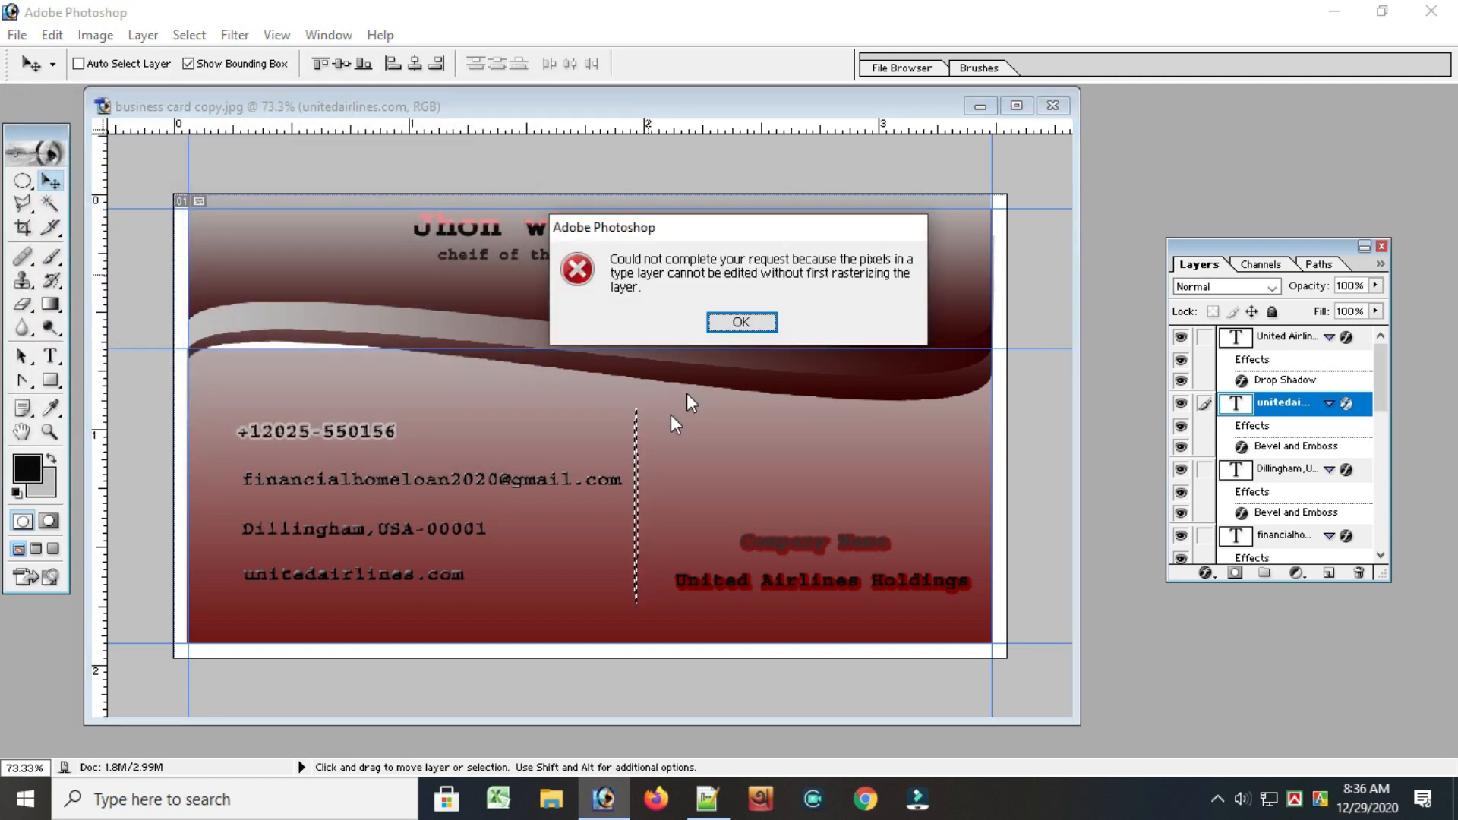
left_click(736, 322)
scroll(1279, 529, "down", 3)
scroll(1279, 530, "down", 2)
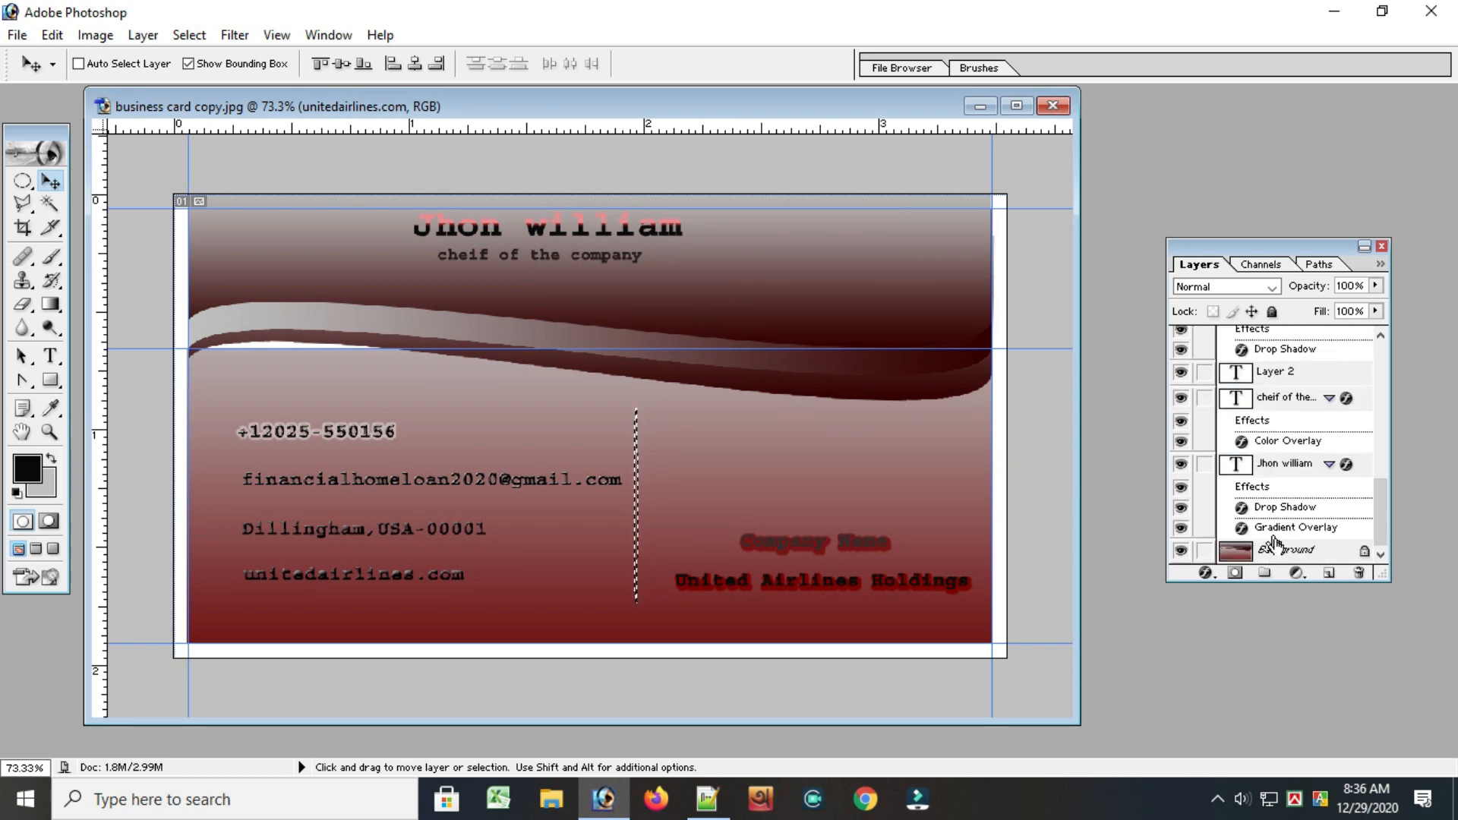
left_click(1283, 550)
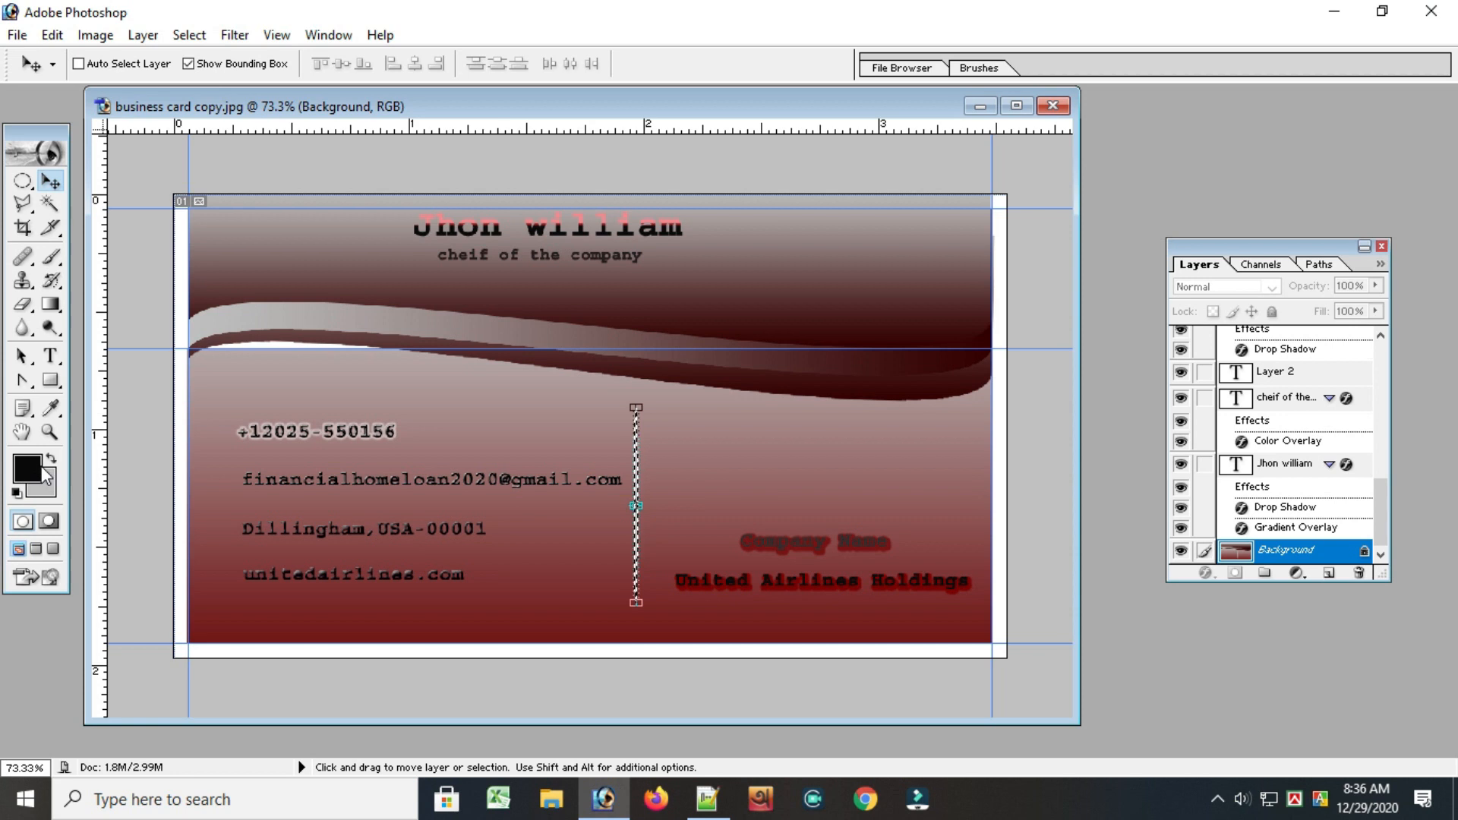
left_click(21, 182)
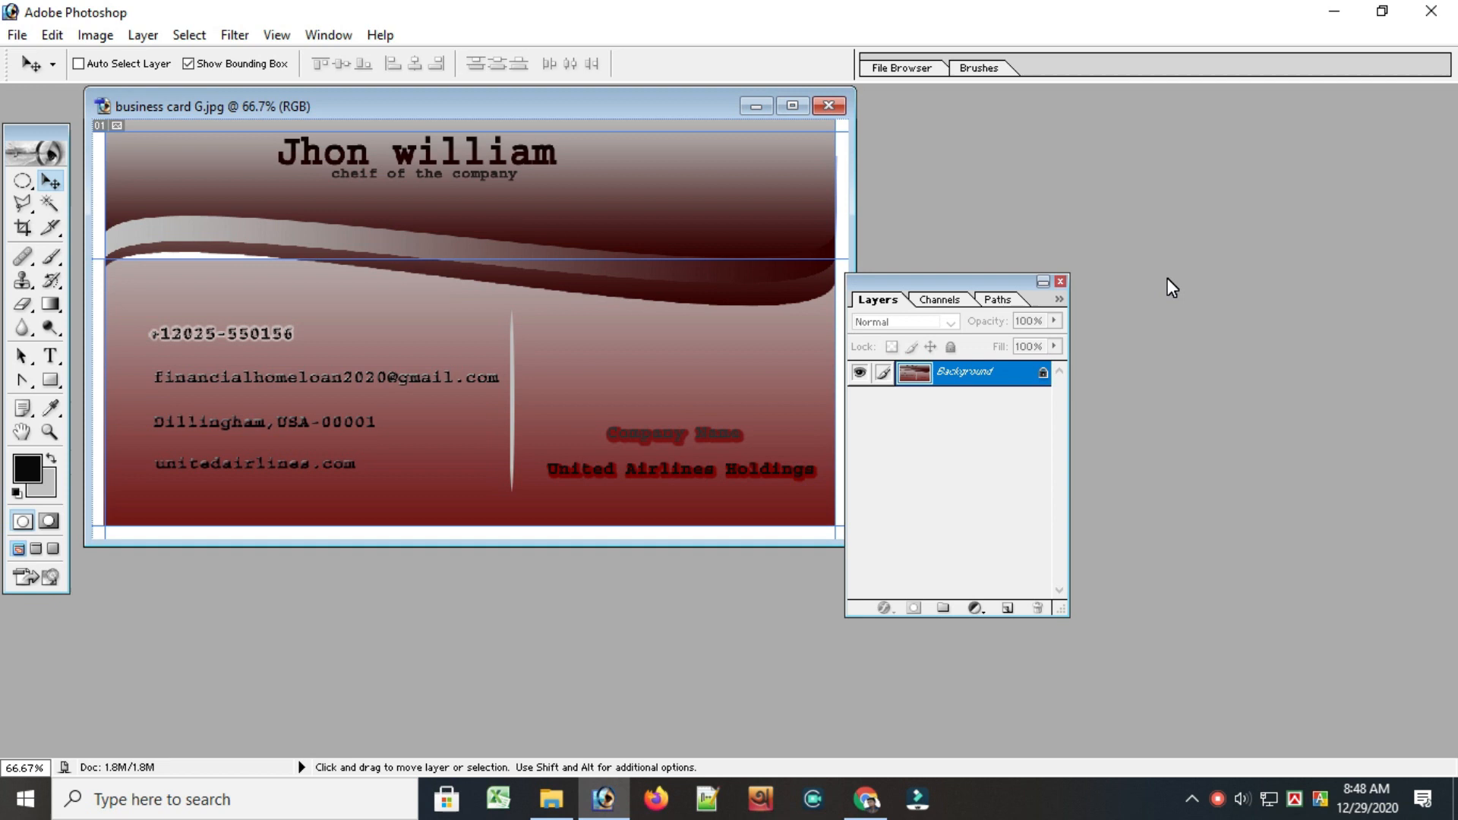
Open the contact icon sheet 919fda6f231a18ffcd6ff509f8193fcc.jpg alongside the business card
left_click_drag(960, 340, 1334, 102)
key("ctrl+o")
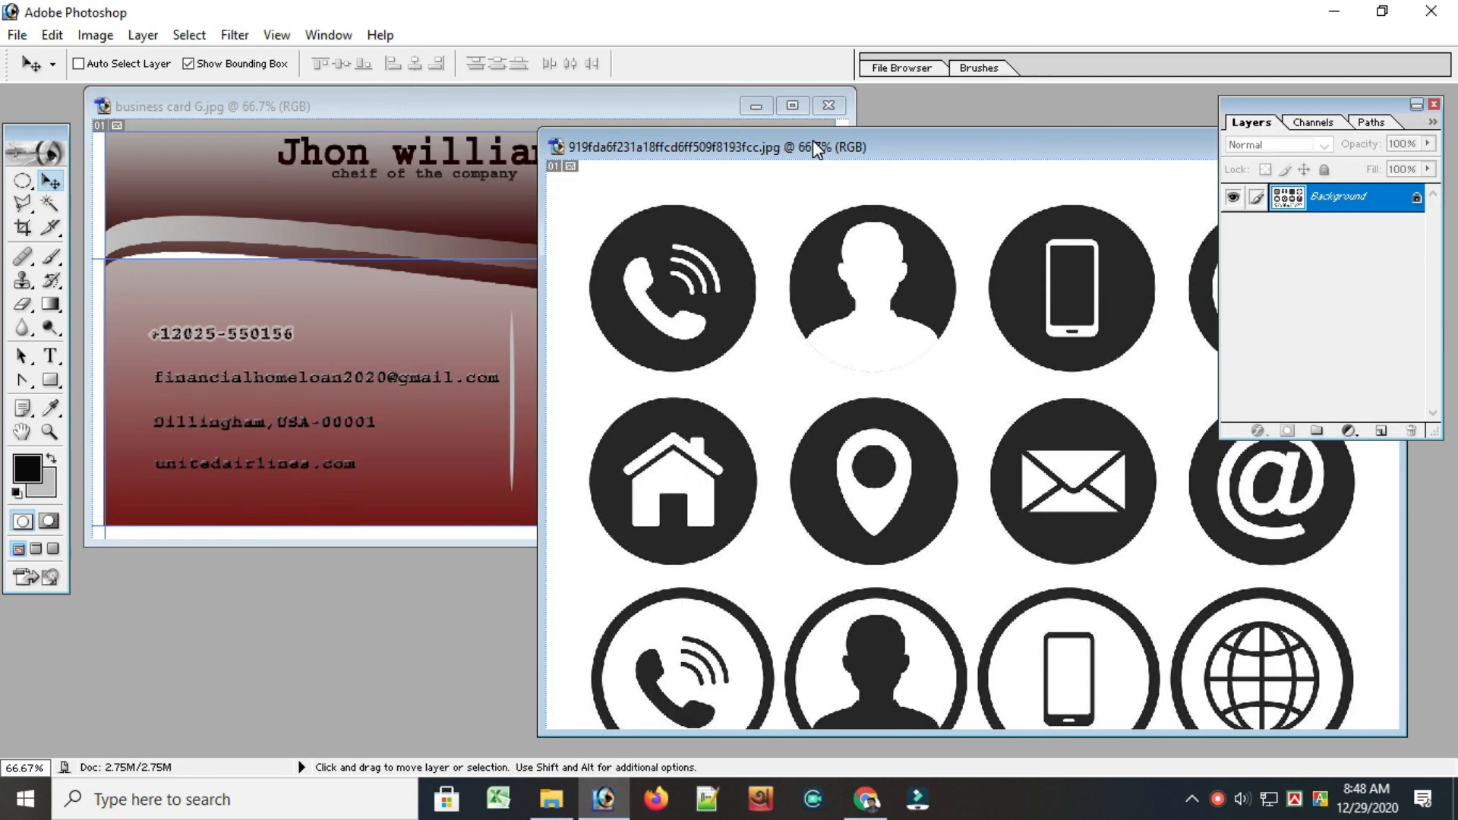
left_click_drag(812, 146, 807, 145)
Crop the icon sheet to the ringing phone symbol in the first black circle
key("c")
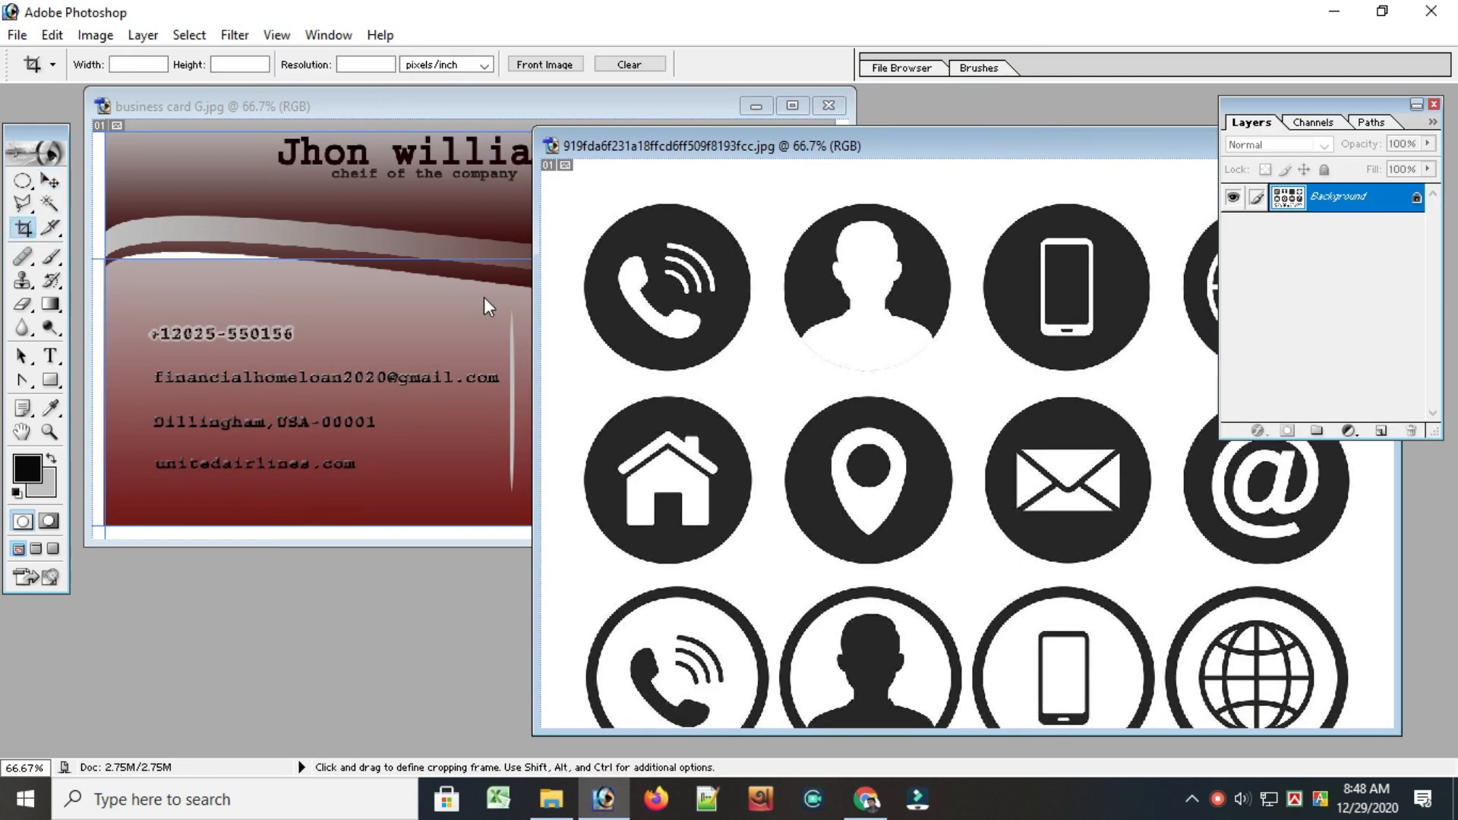
left_click_drag(618, 214, 717, 341)
left_click_drag(667, 214, 668, 239)
left_click(838, 64)
Bring the phone icon into the business card and scale it down to fit in front of the phone number
key("v")
left_click_drag(163, 312, 163, 312)
left_click_drag(185, 404, 125, 334)
key("Return")
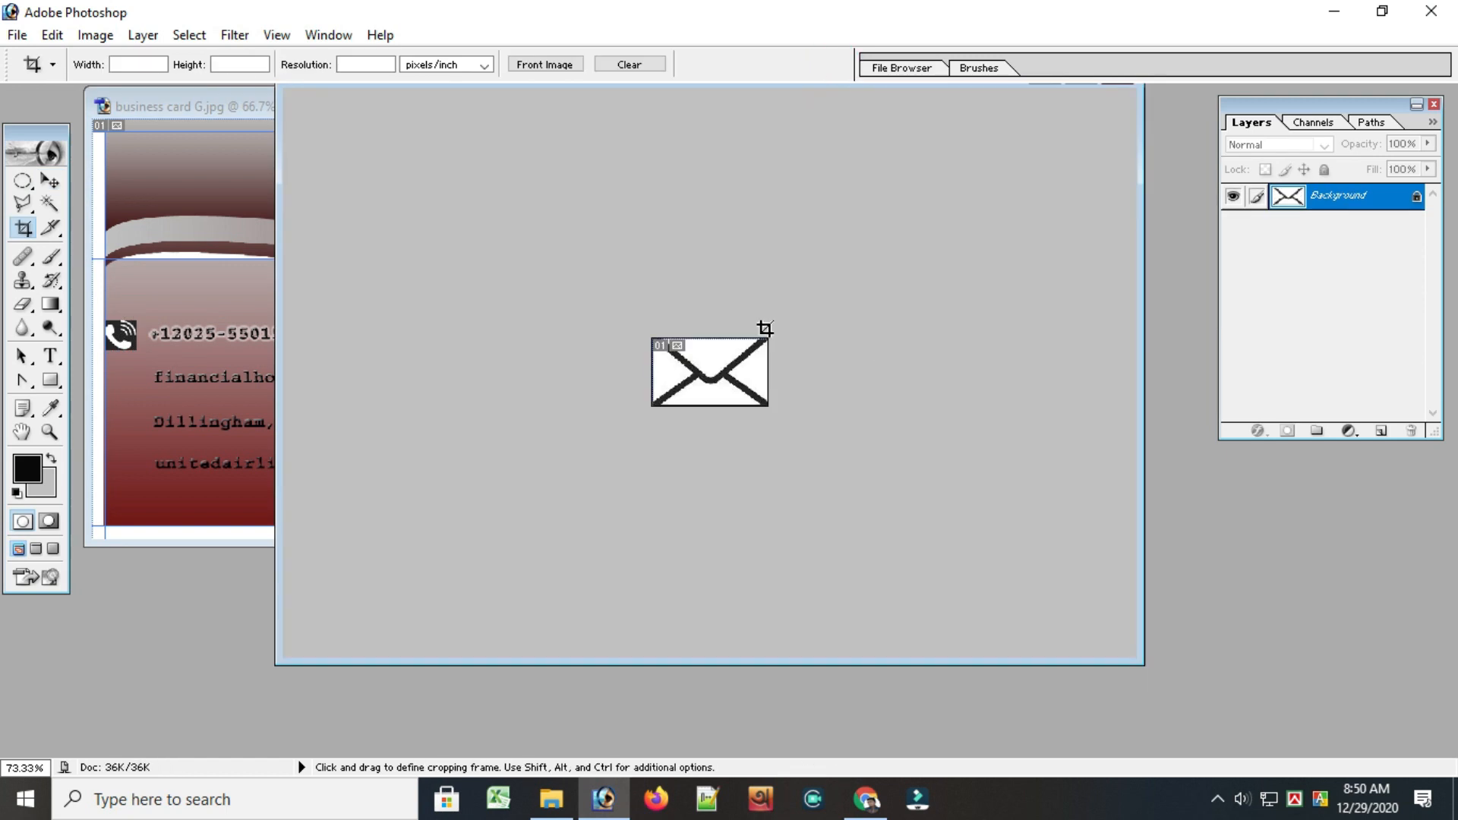
Place the envelope icon in front of the email line, scaled to 63% width and 80% height, and nudge it down into line
key("v")
left_click_drag(114, 365, 133, 382)
left_click_drag(158, 420, 121, 388)
left_click(838, 65)
key("ctrl+t")
key("Down")
key("Down")
key("Down")
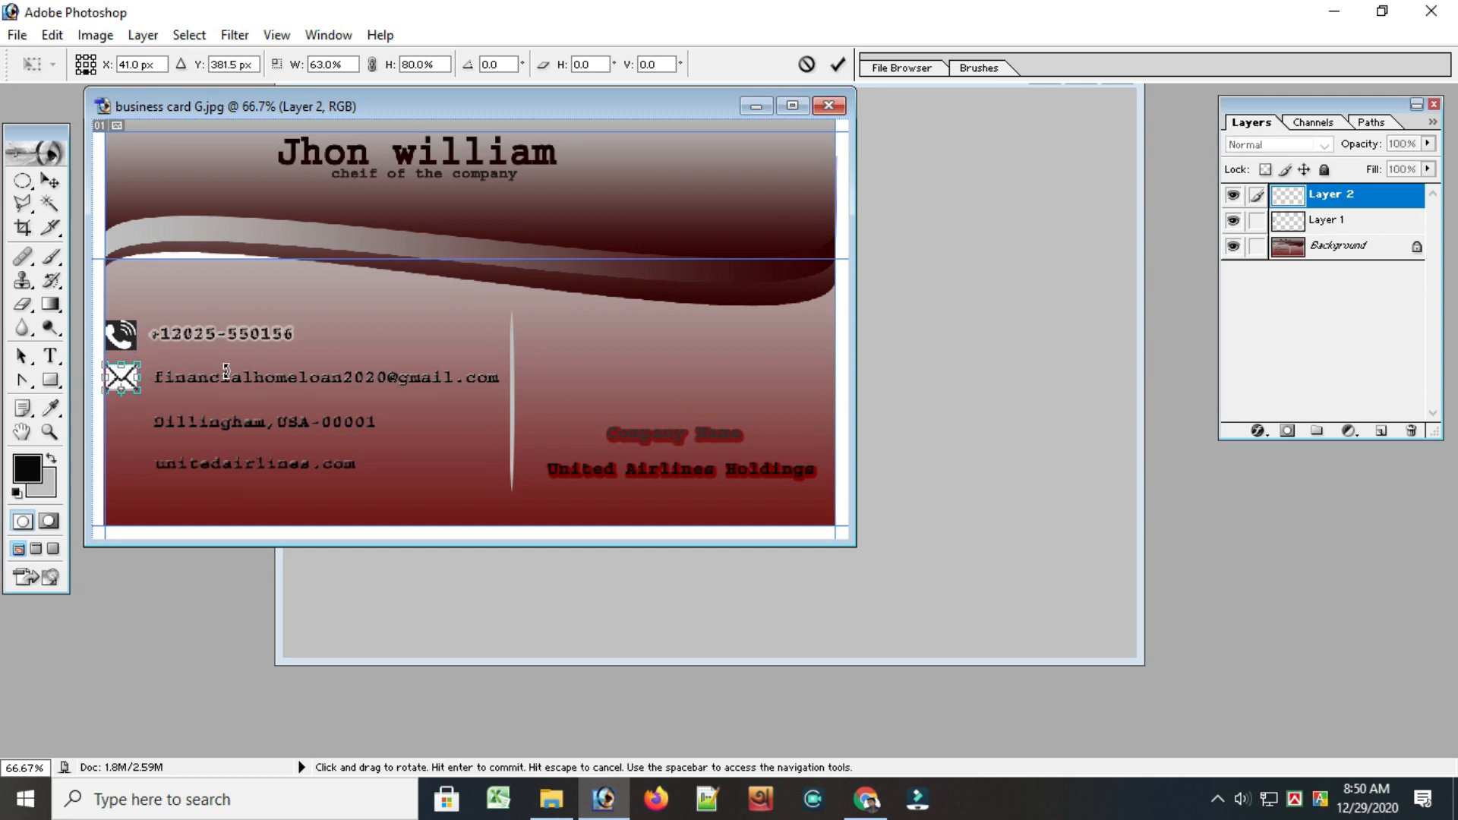
left_click(841, 61)
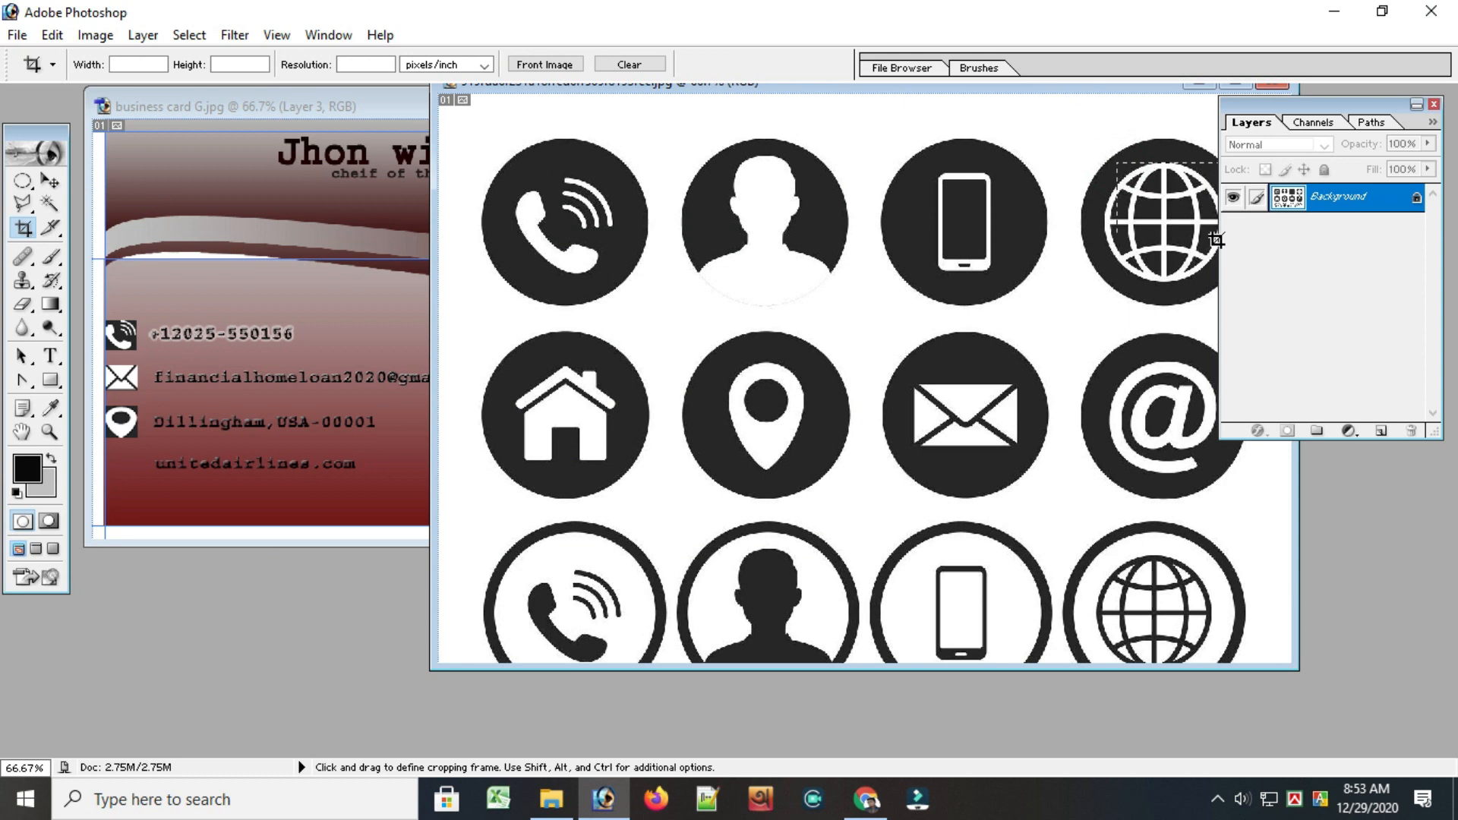
Crop the icon sheet tightly around the white globe symbol in the black circle
left_click_drag(1107, 178, 1218, 302)
left_click_drag(972, 89, 764, 89)
left_click_drag(1012, 248, 1020, 247)
left_click_drag(1020, 302, 1022, 299)
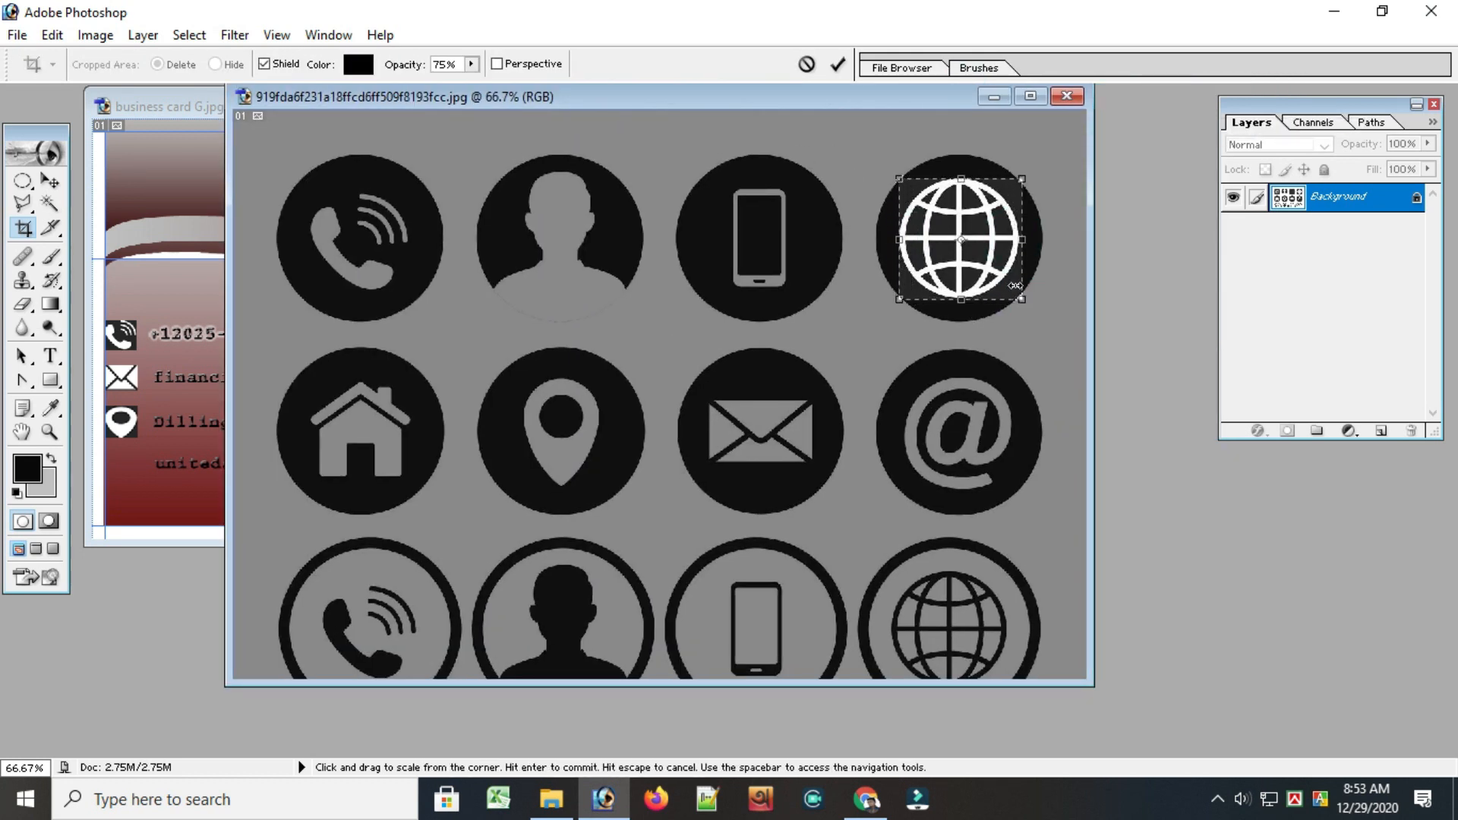
key("Return")
Bring the globe icon into the business card and scale it down to fit in front of unitedairlines.com
left_click(51, 181)
left_click_drag(301, 212, 246, 499)
left_click_drag(253, 507, 136, 478)
left_click(836, 64)
left_click(836, 65)
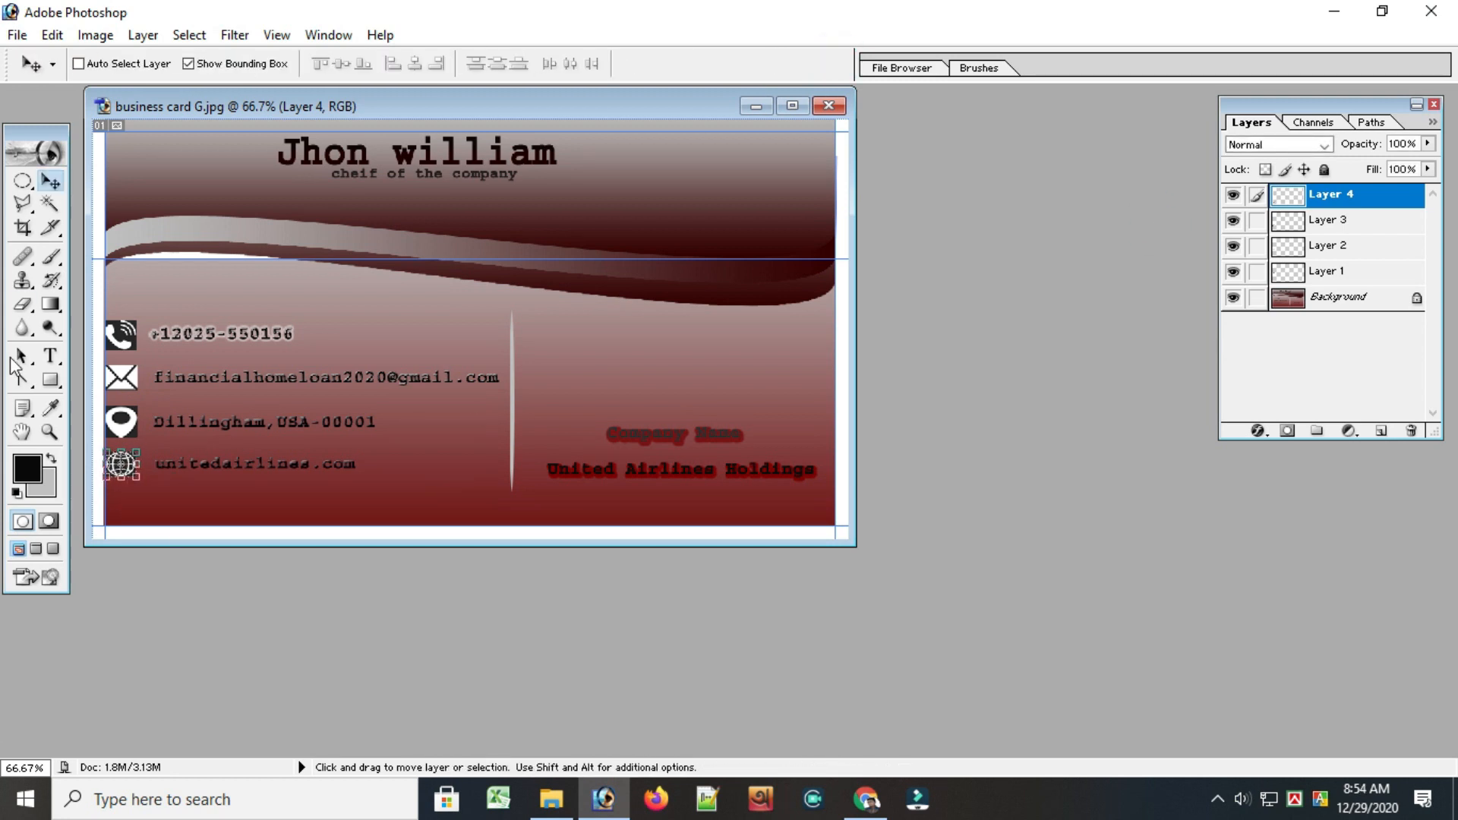
Make the Background layer active and save the business card with Save As, accepting the save options
left_click(1355, 298)
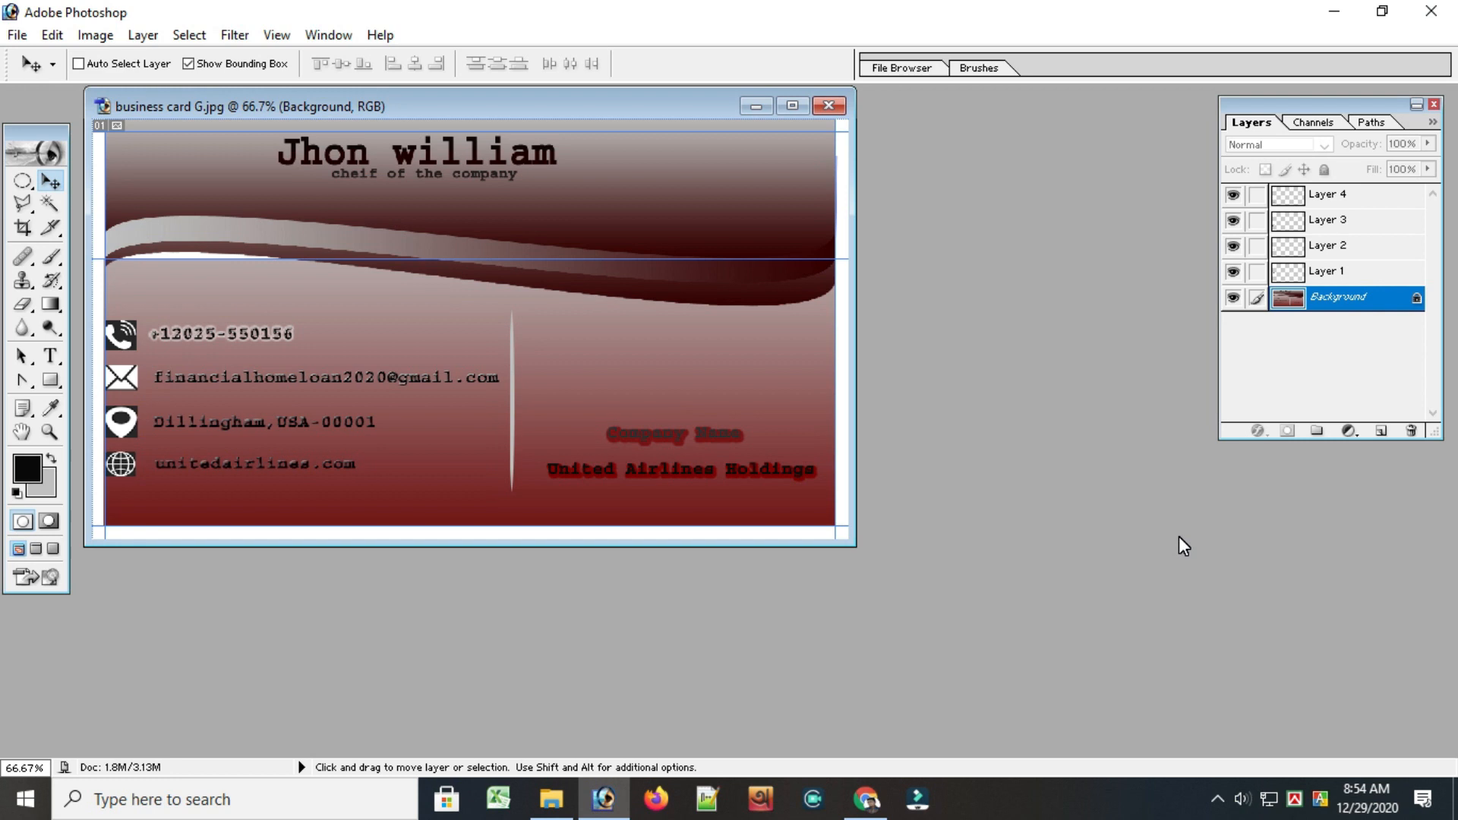
left_click(17, 35)
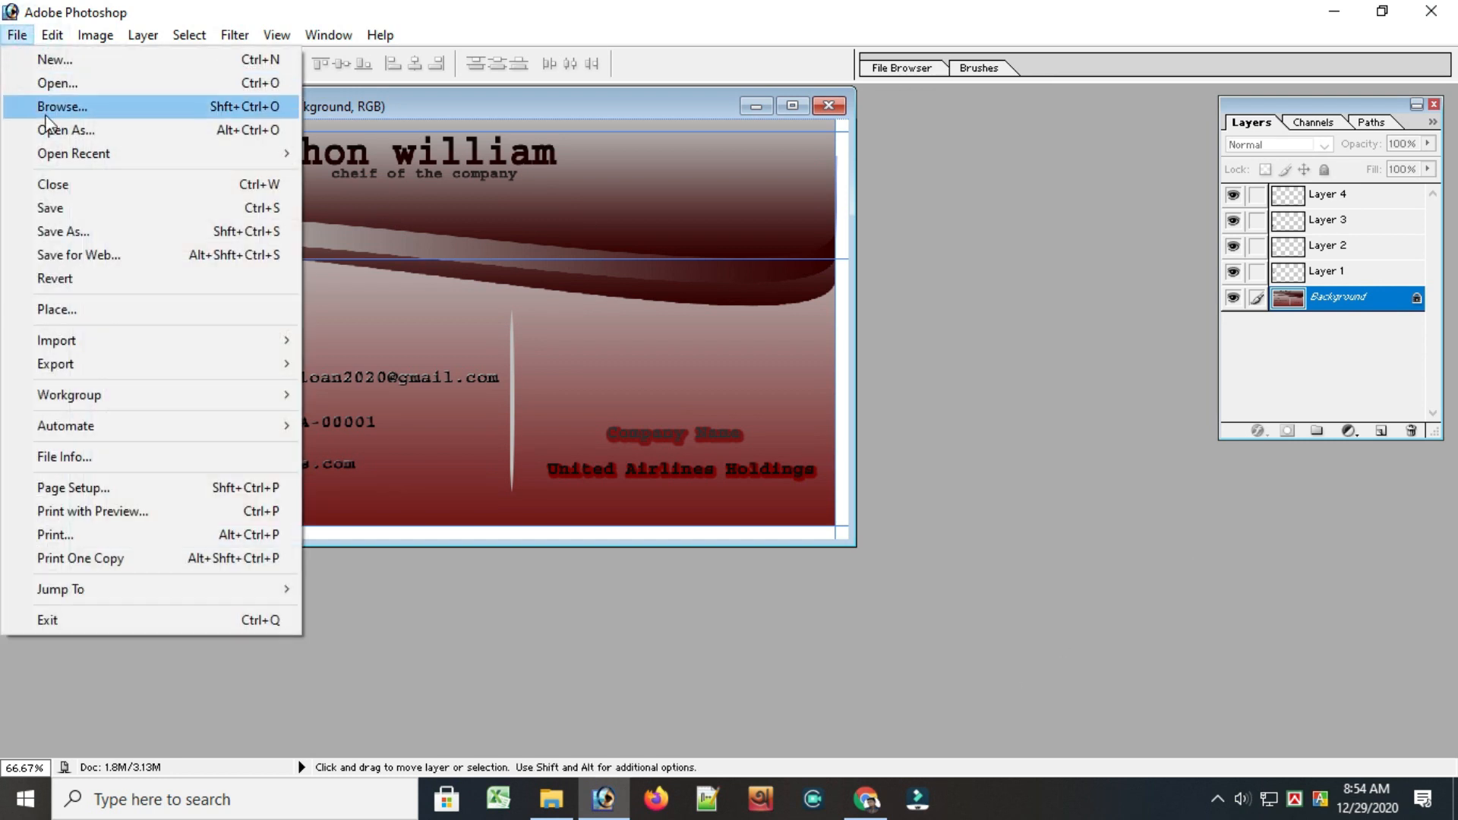
left_click(62, 232)
left_click(903, 468)
left_click(730, 567)
left_click(987, 440)
left_click(855, 282)
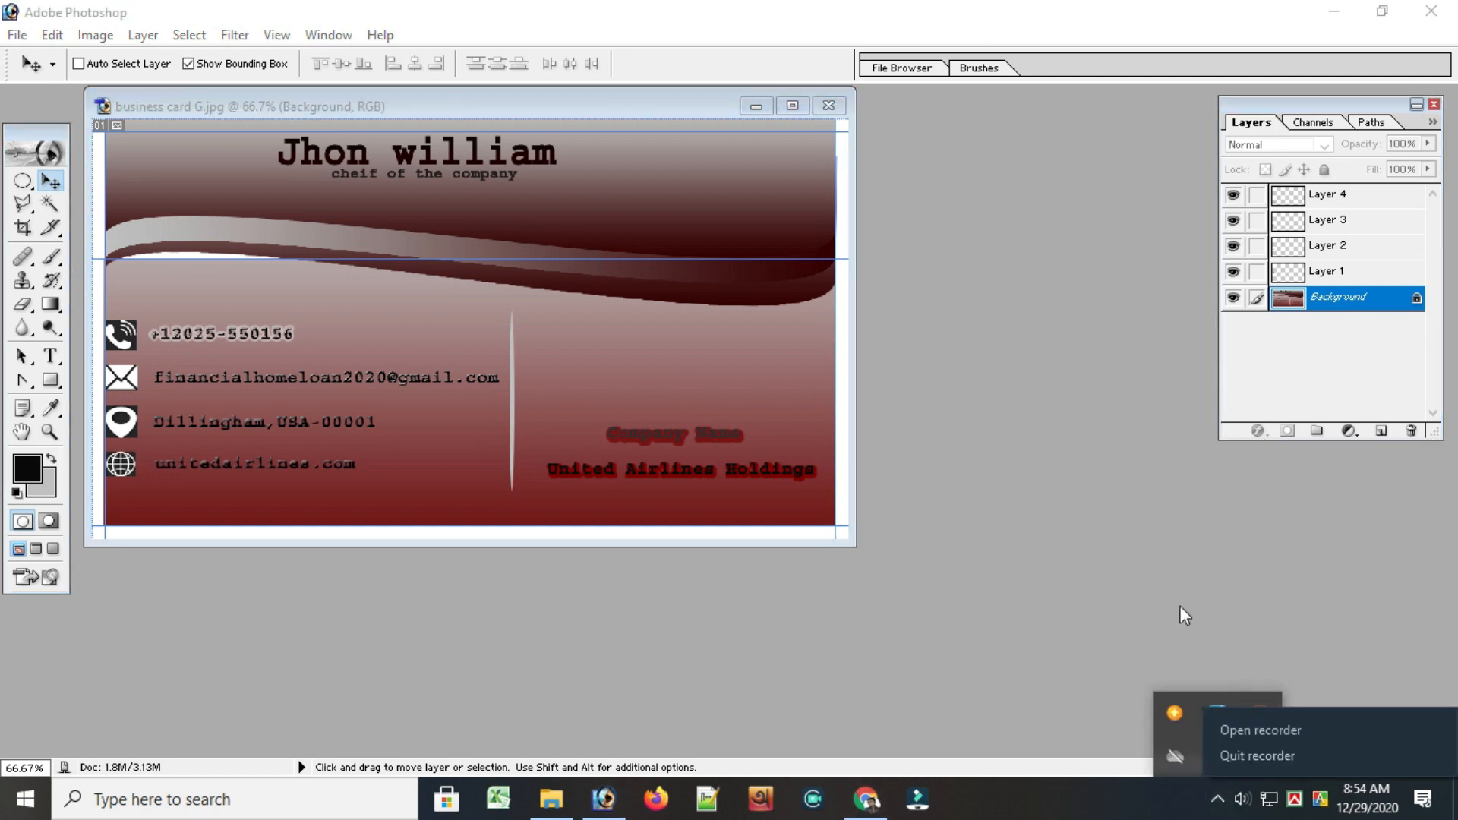
Draw a full-height rectangular selection over the white margin along the card's left edge
left_click(23, 180)
left_click_drag(27, 182, 47, 196)
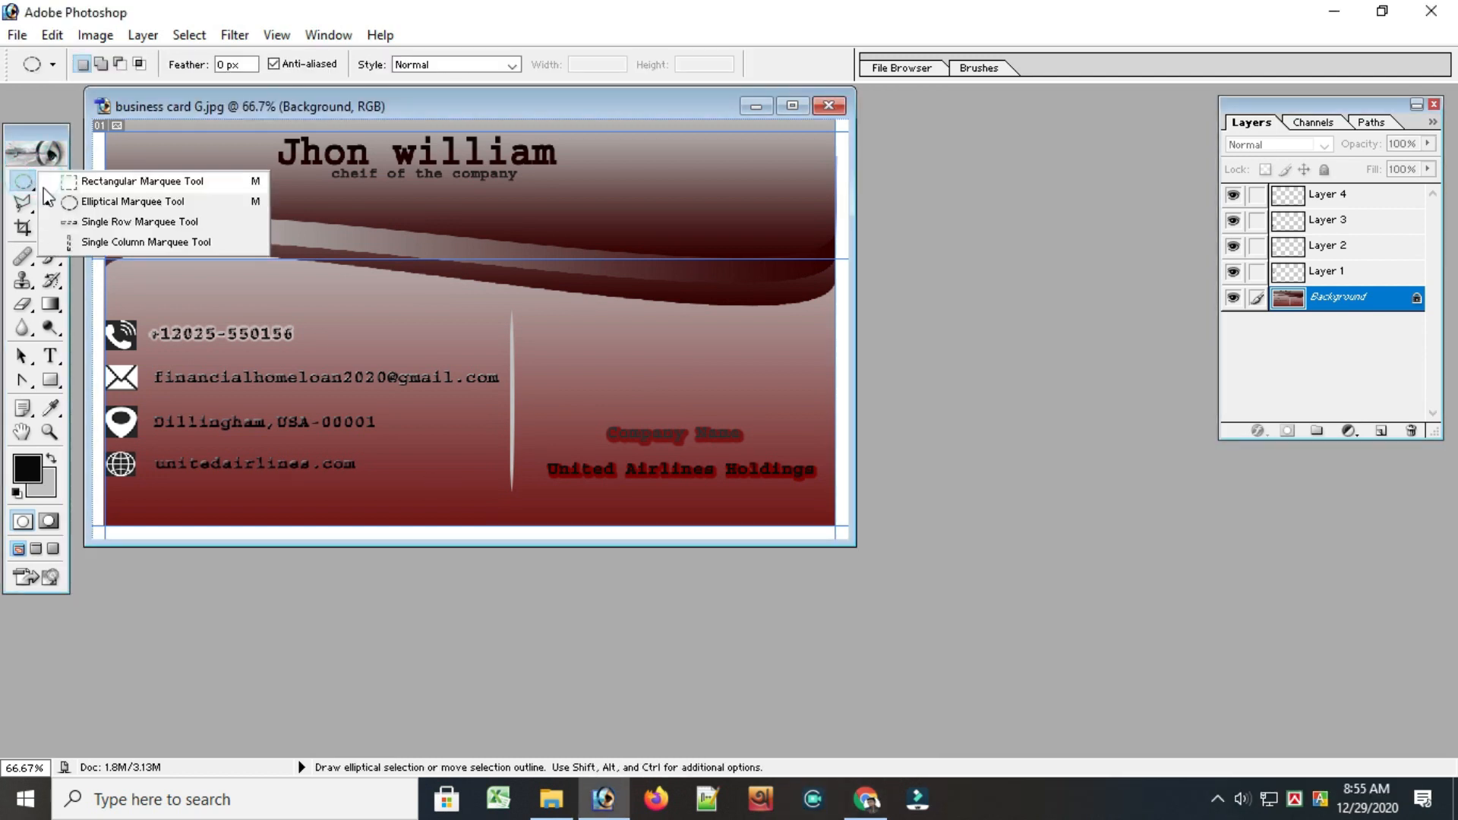
left_click(82, 187)
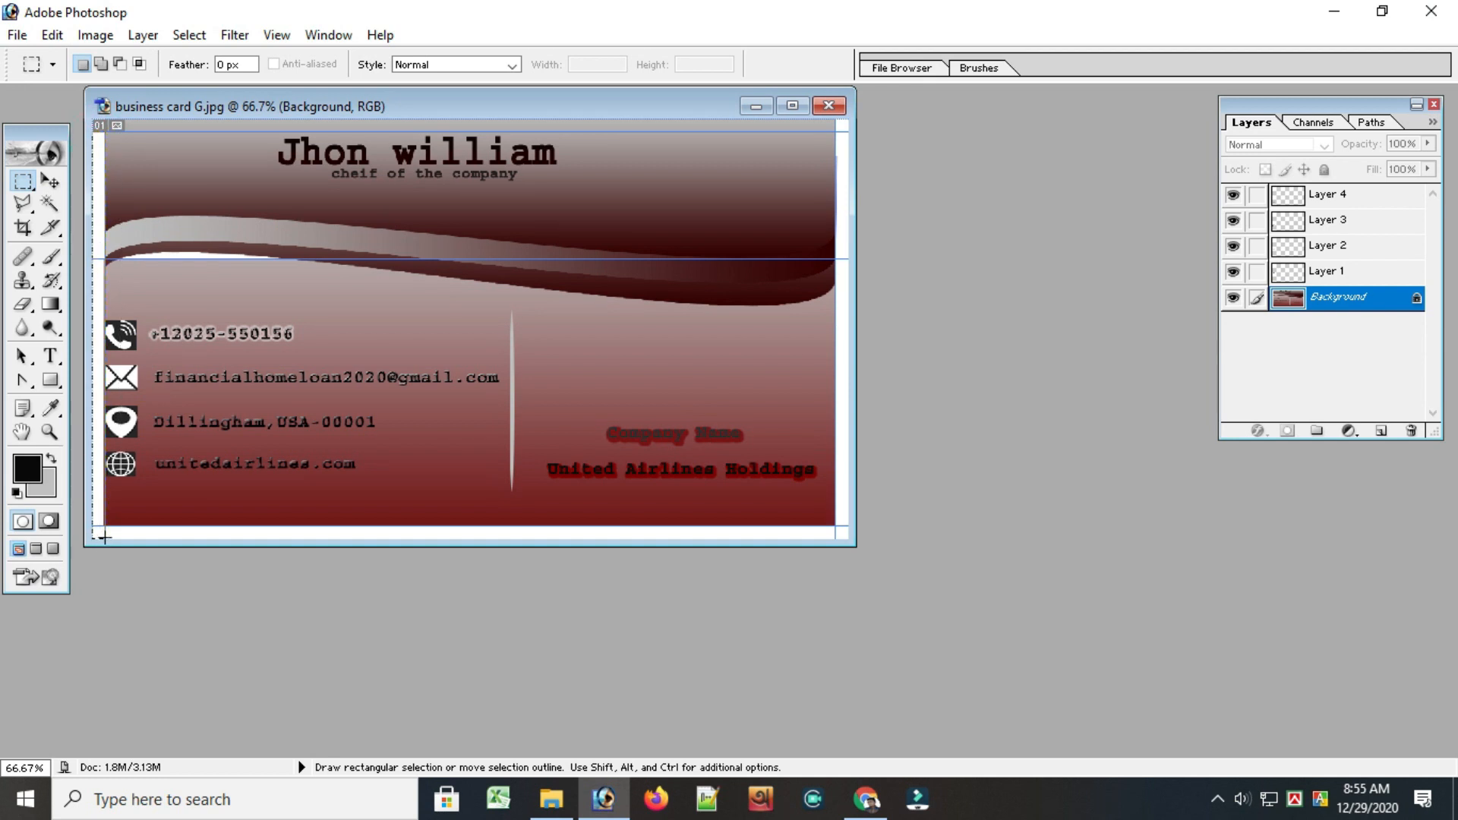
left_click_drag(103, 537, 104, 538)
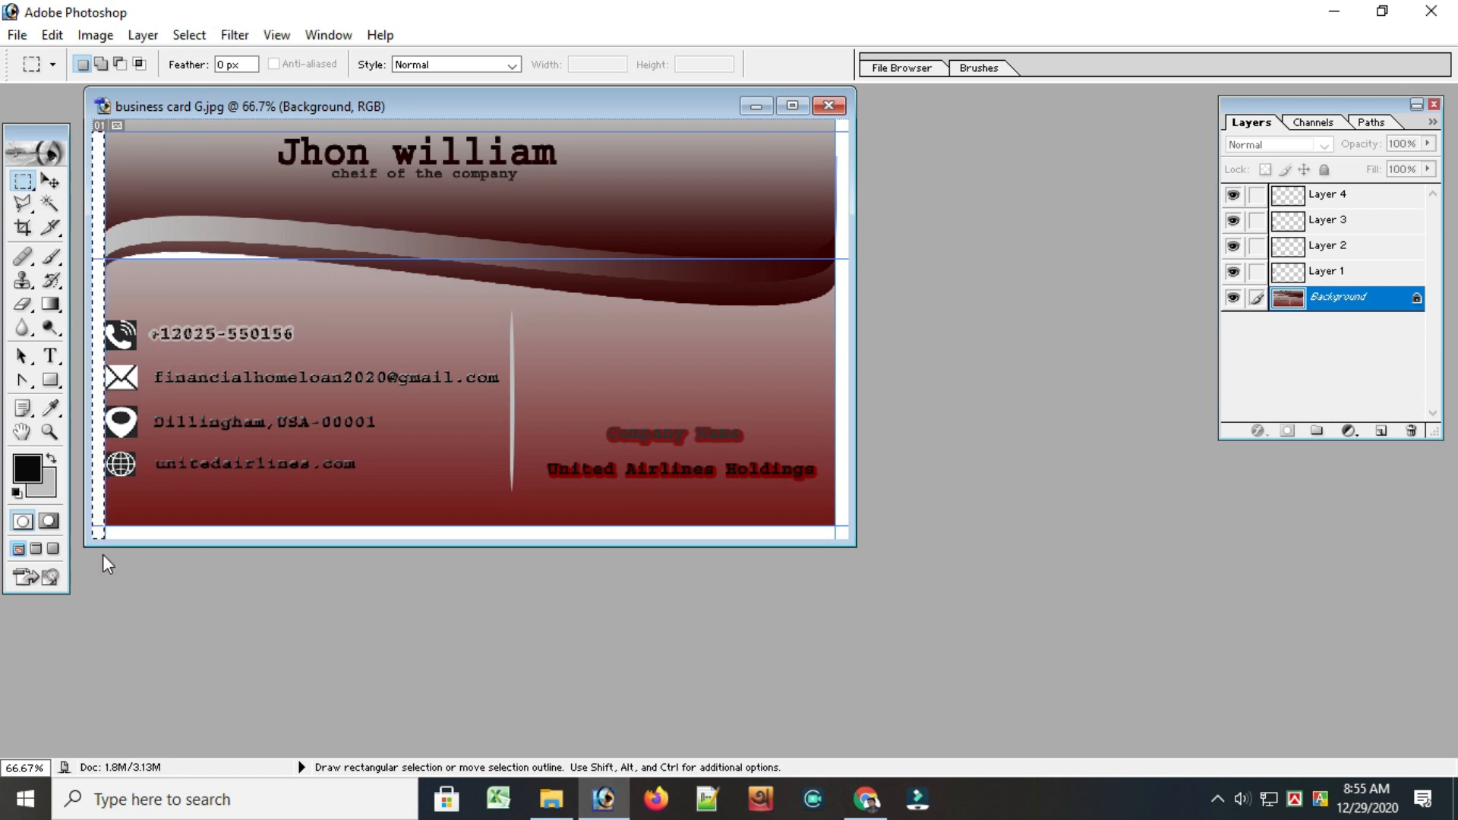
Set the background color to black (000000) and fill the selected left margin strip with it
left_click(34, 493)
left_click_drag(30, 421, 7, 430)
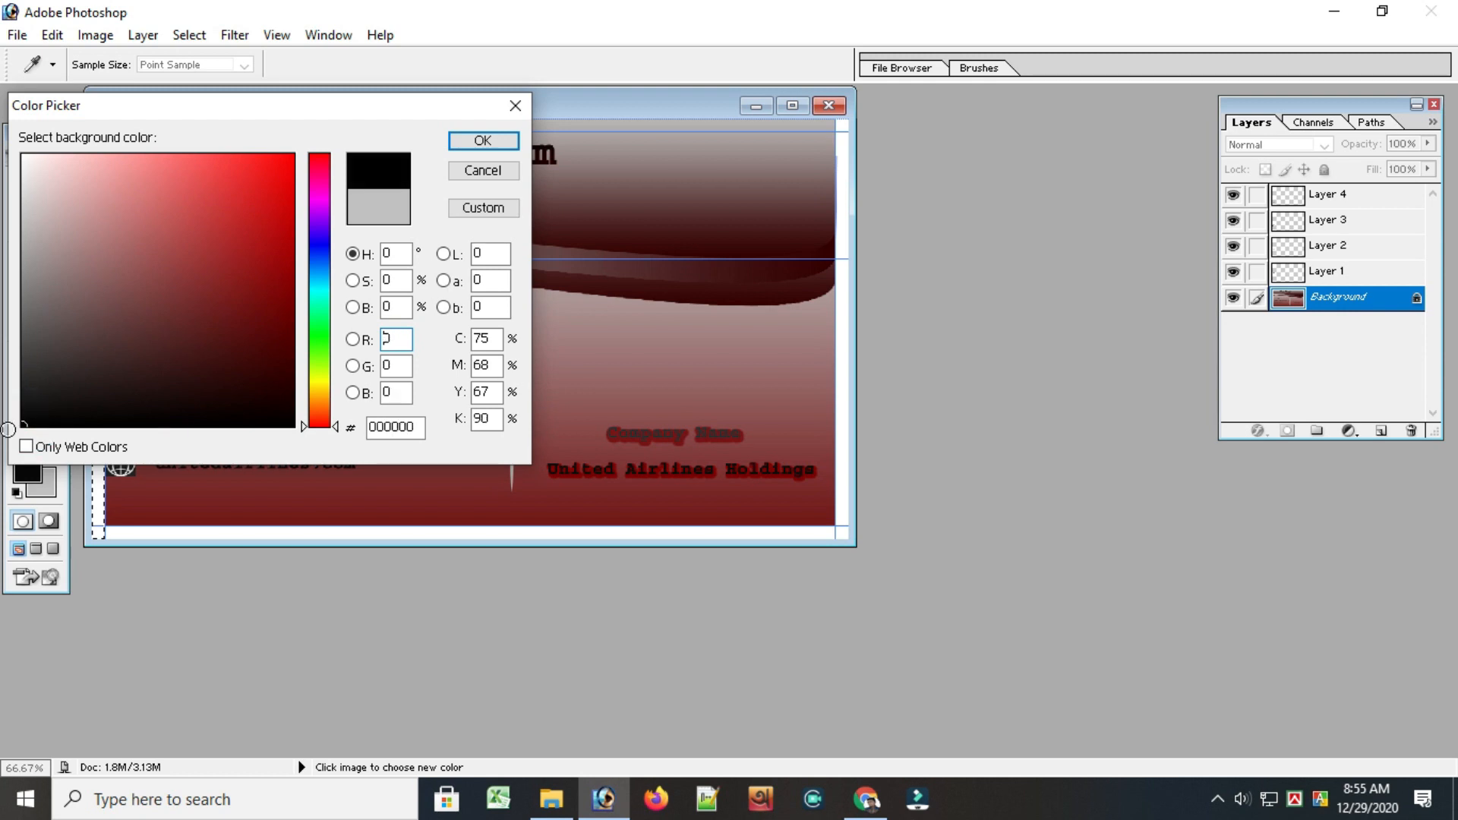
left_click(482, 141)
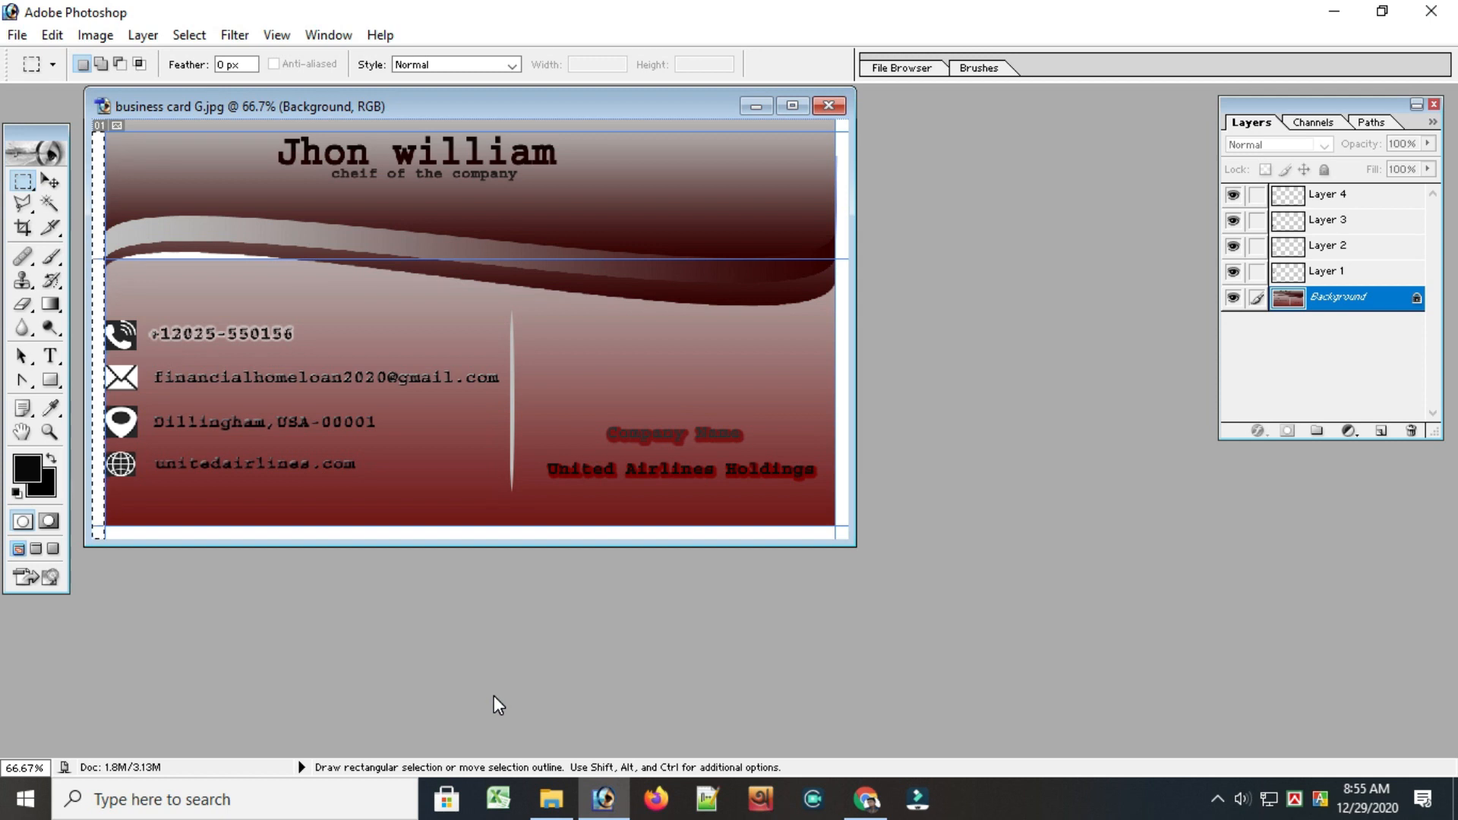
key("Delete")
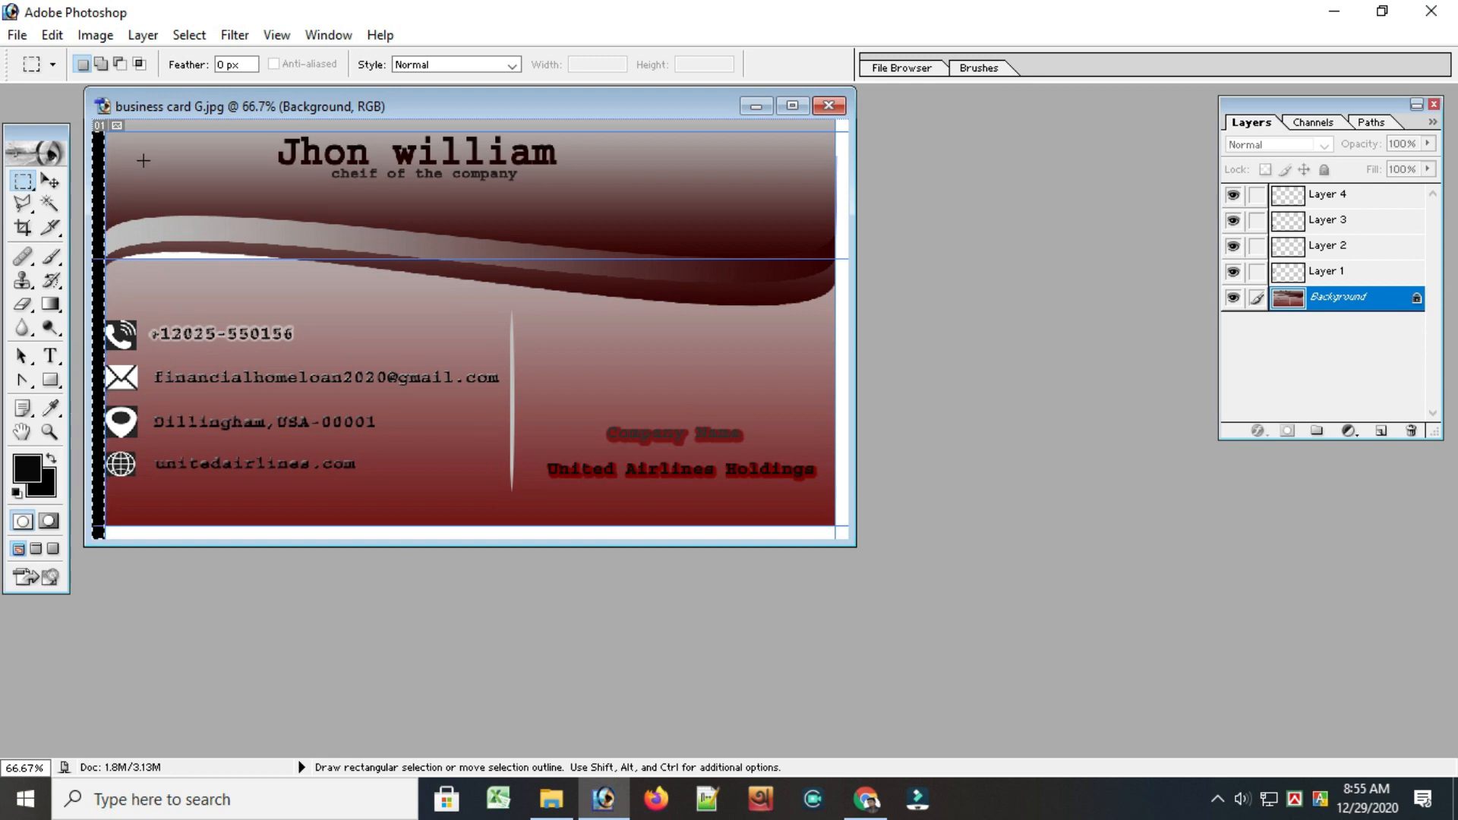
Select the white margin strip along the card's bottom edge, fill it with black, and deselect
left_click_drag(104, 525, 847, 550)
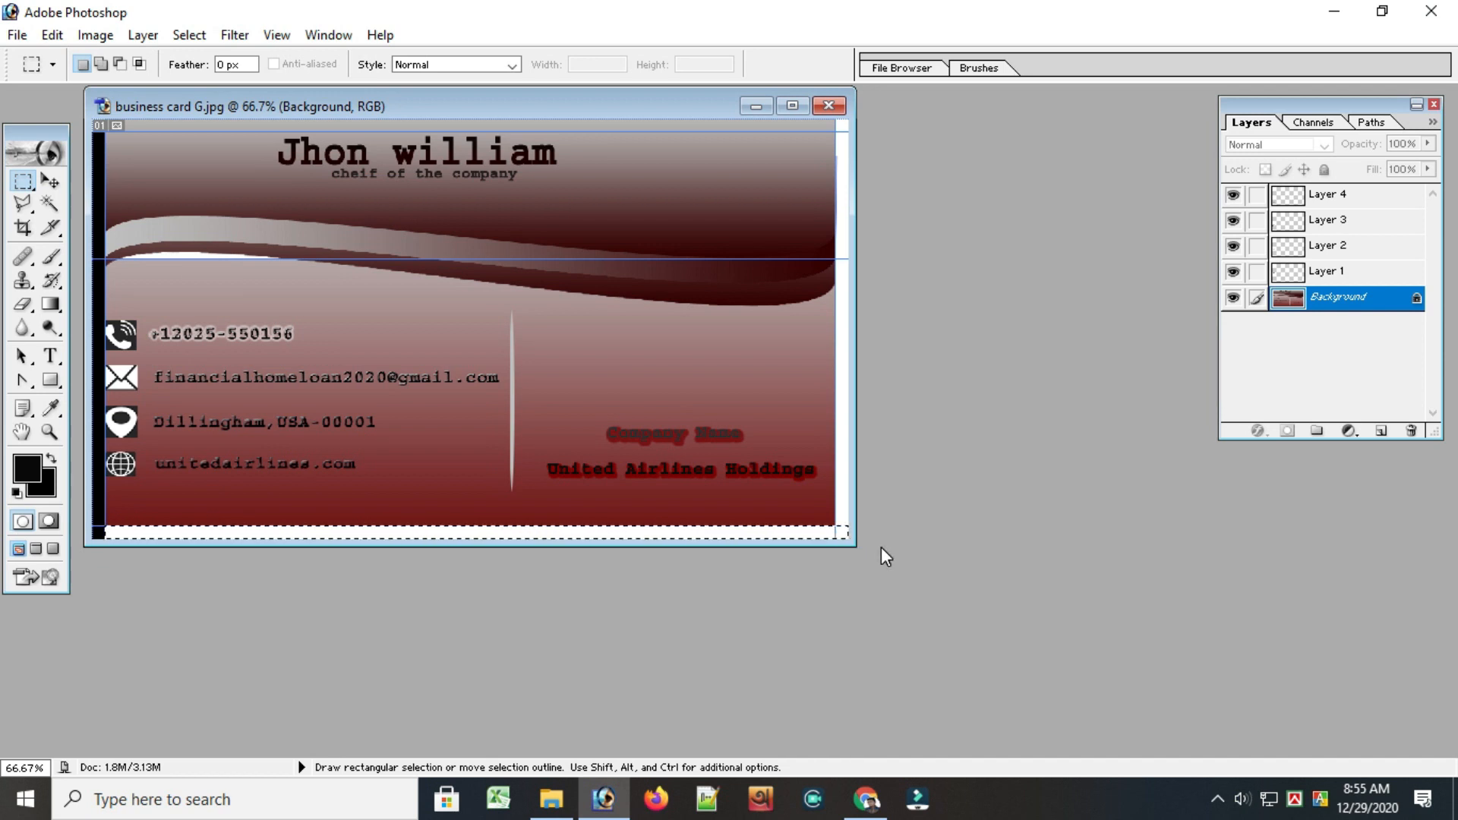
key("alt+BackSpace")
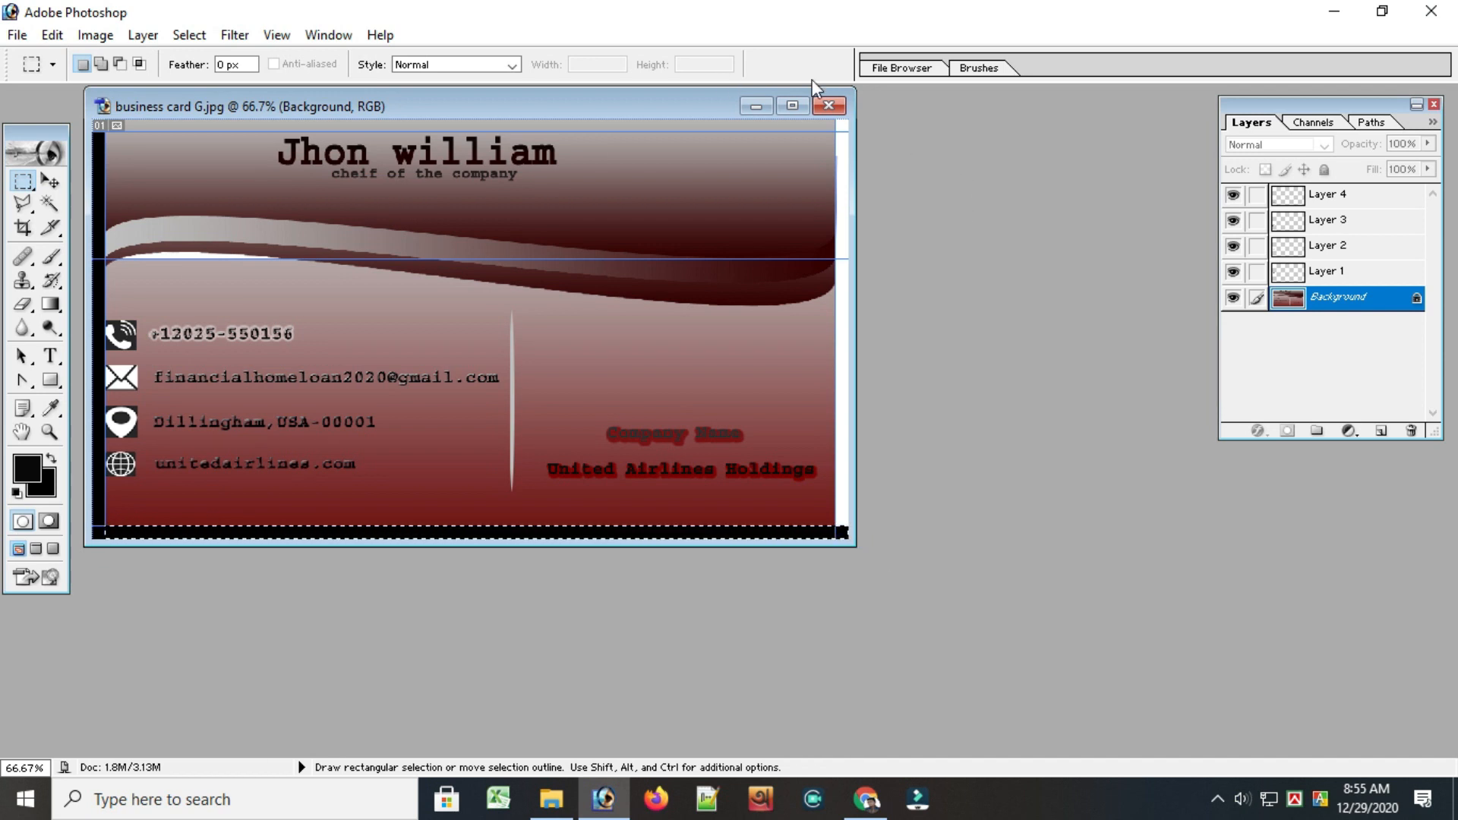
key("ctrl+d")
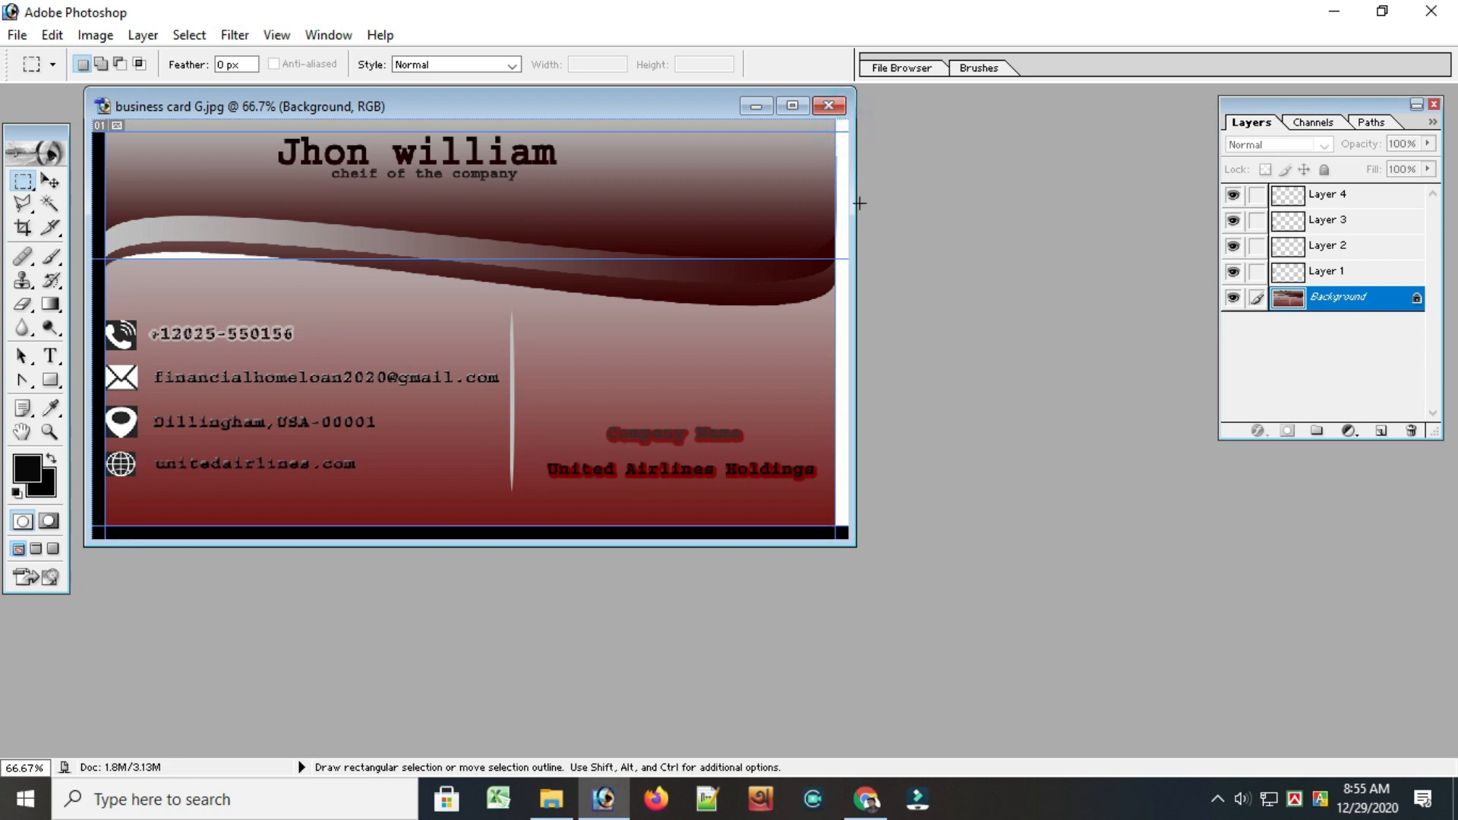
Fill the margin strips along the card's right and top edges with black to complete the border
left_click_drag(838, 477, 828, 550)
key("alt+BackSpace")
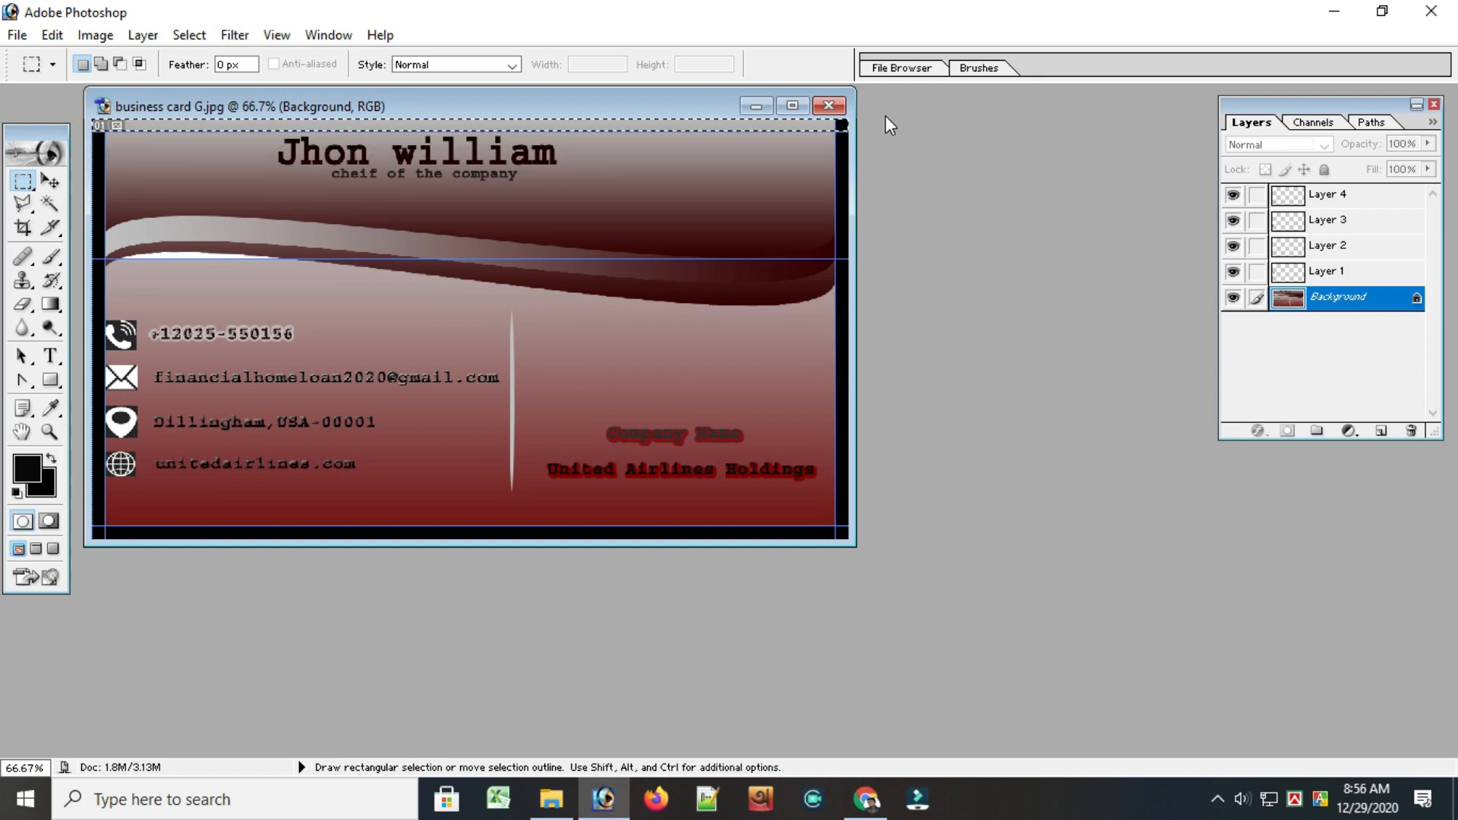
key("alt+BackSpace")
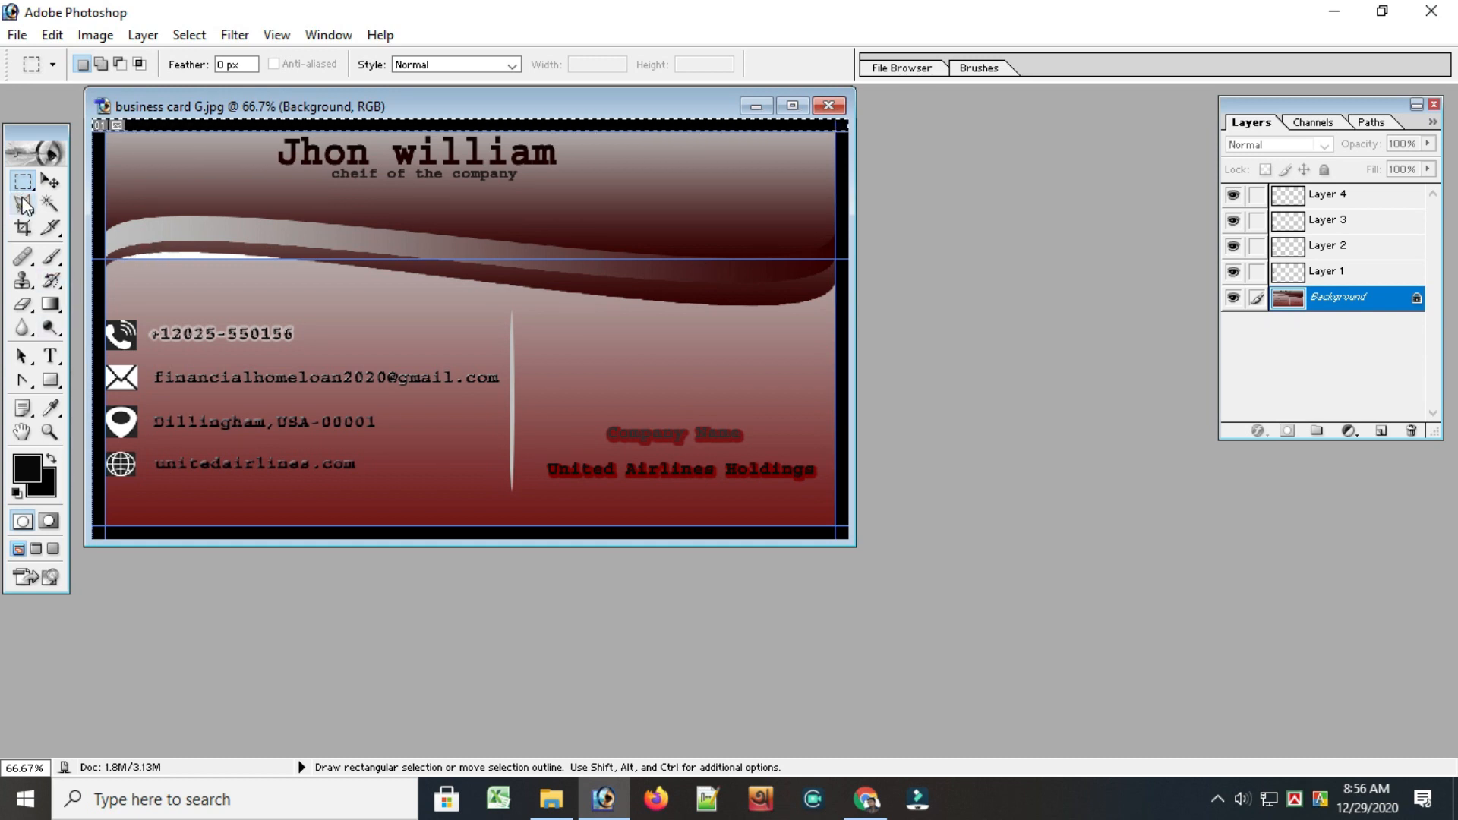
Select the white sliver beneath the wave with the Magic Wand at tolerance 32
left_click(50, 203)
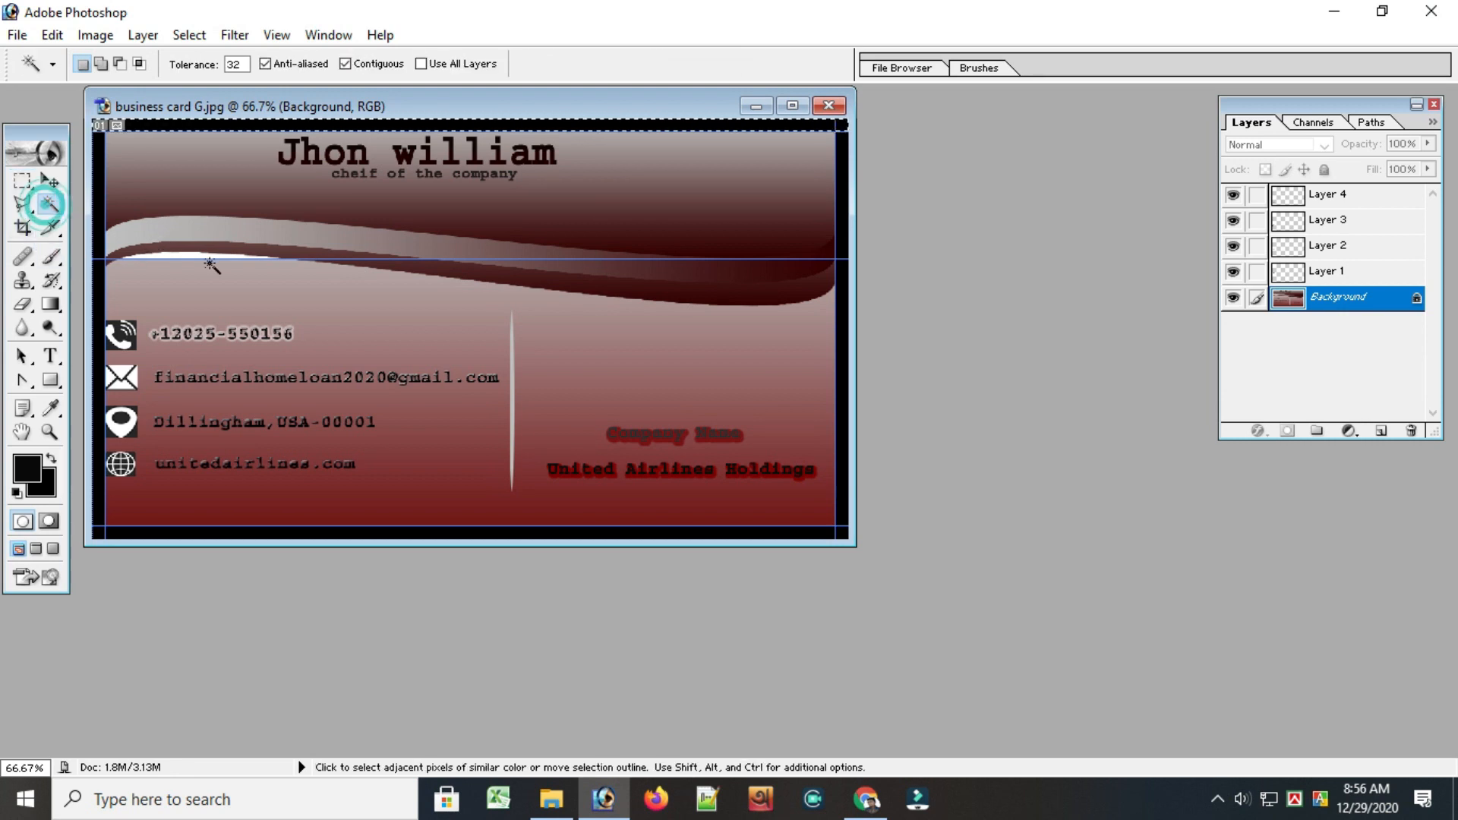
left_click(230, 251)
left_click(190, 256)
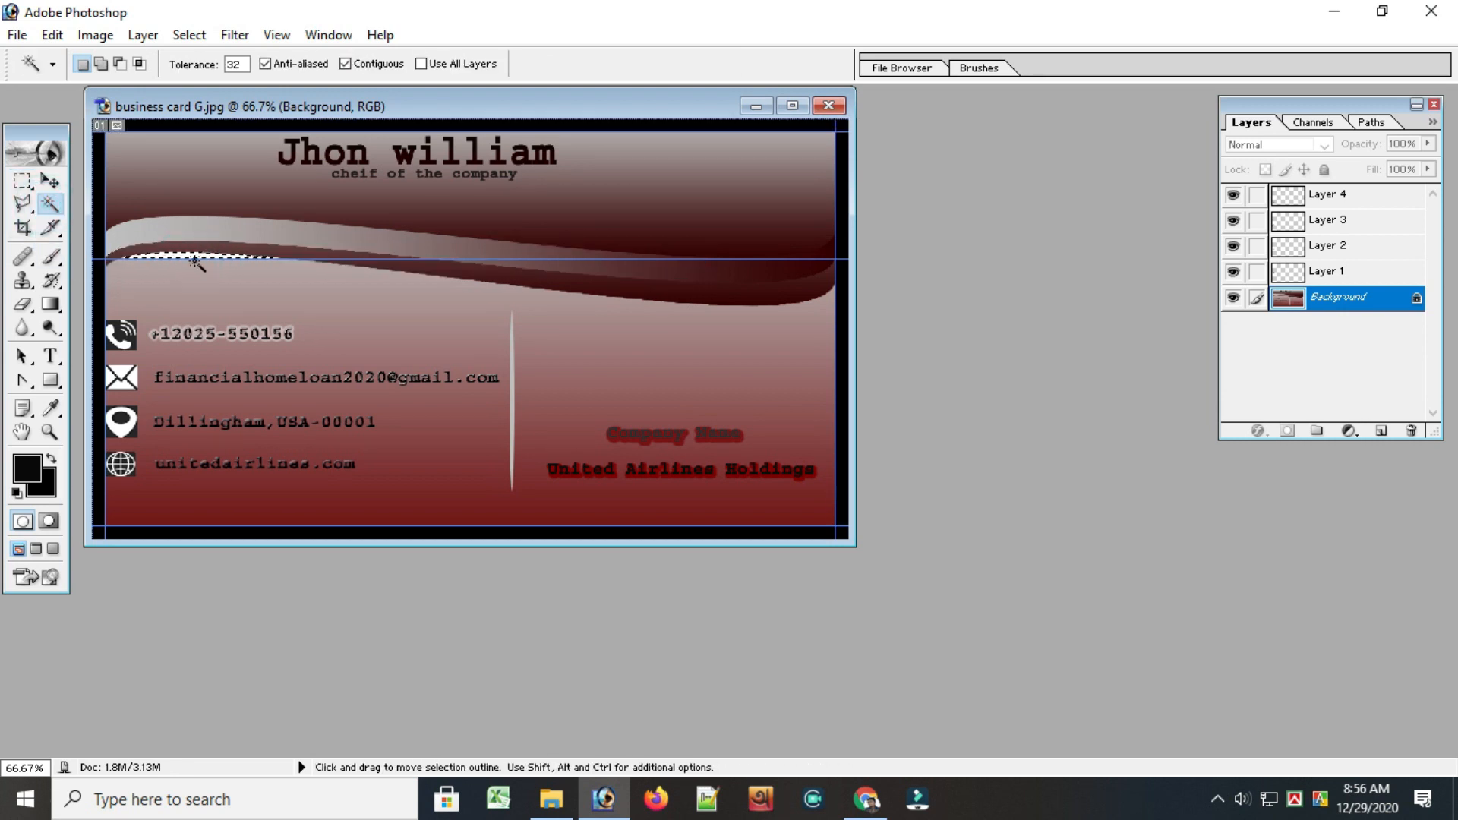